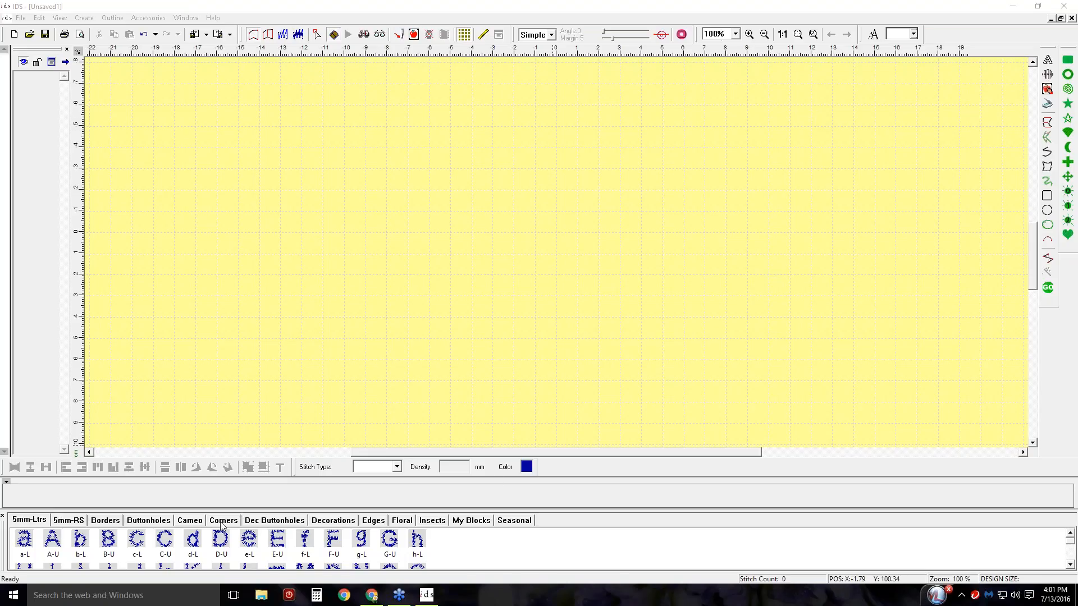
Display the 5mm-RS blocks, and toggle the Building Block Bar off and on again.
left_click(71, 521)
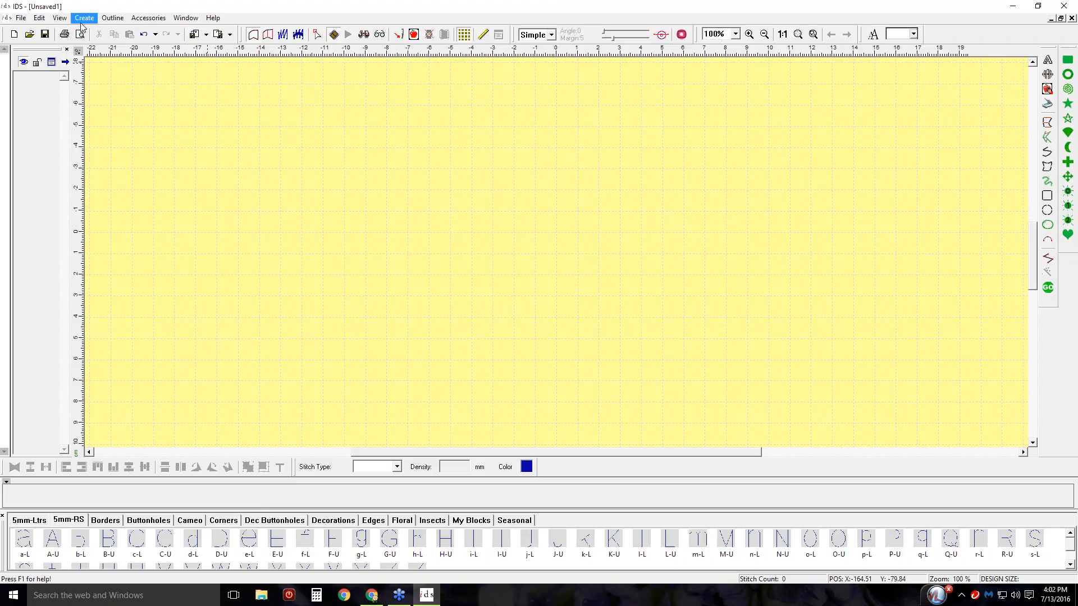
left_click(61, 18)
mouse_move(101, 31)
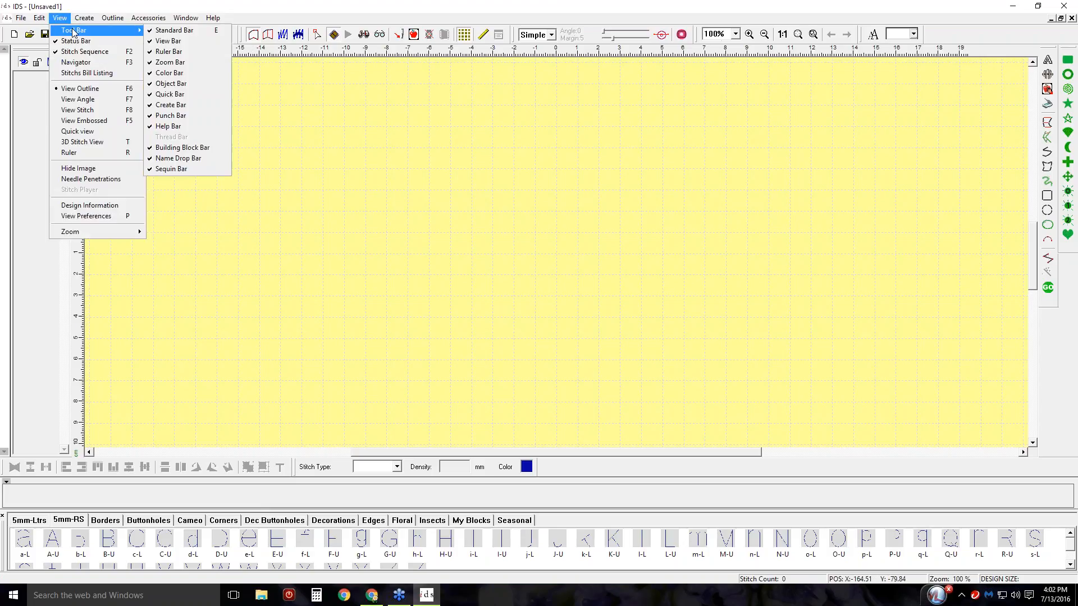
left_click(181, 147)
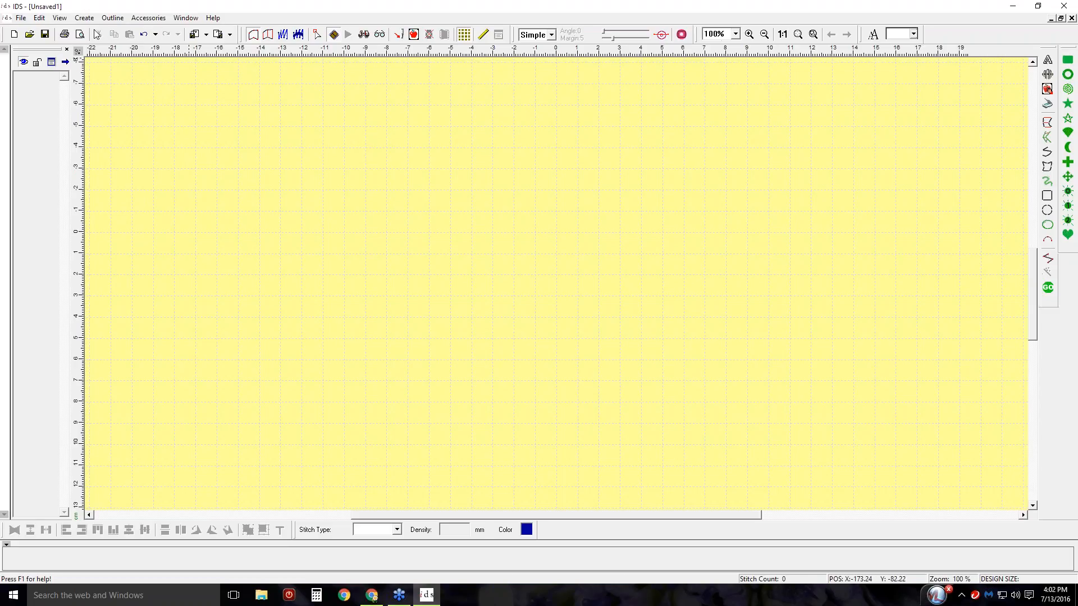
left_click(59, 18)
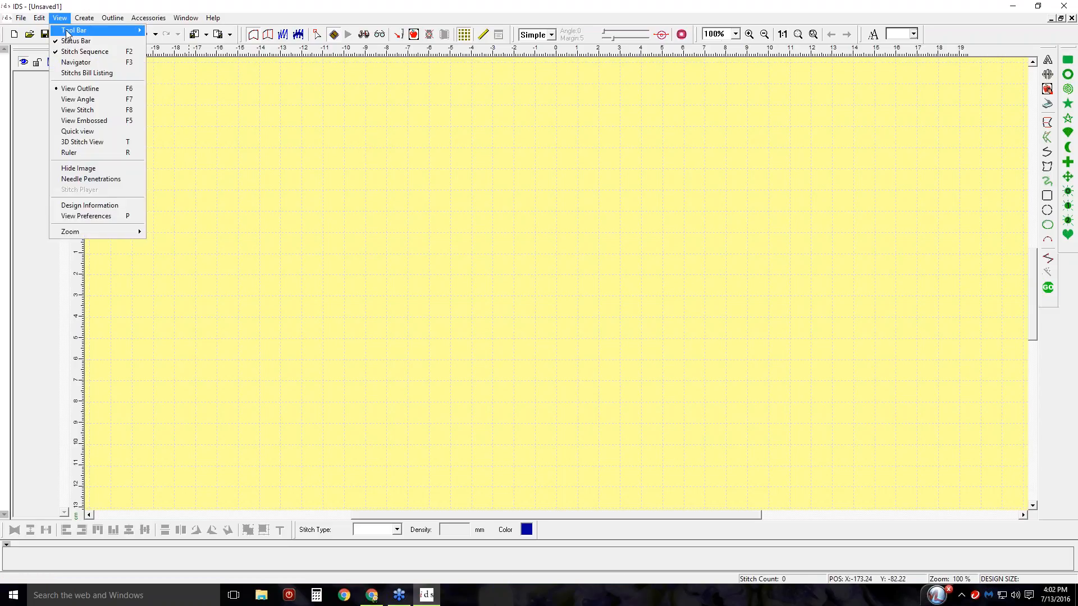
mouse_move(66, 33)
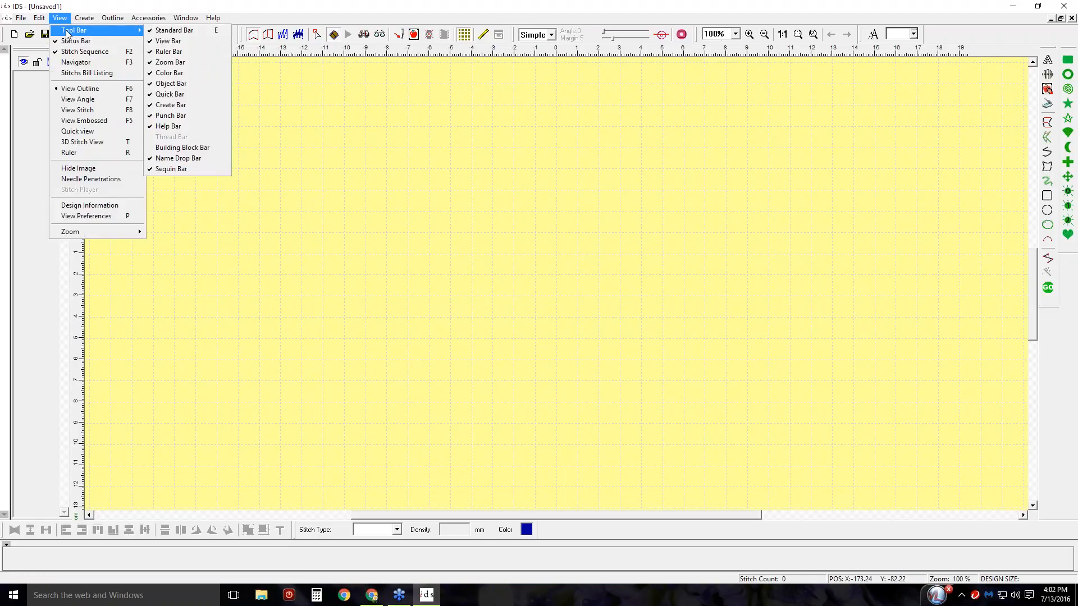
left_click(161, 147)
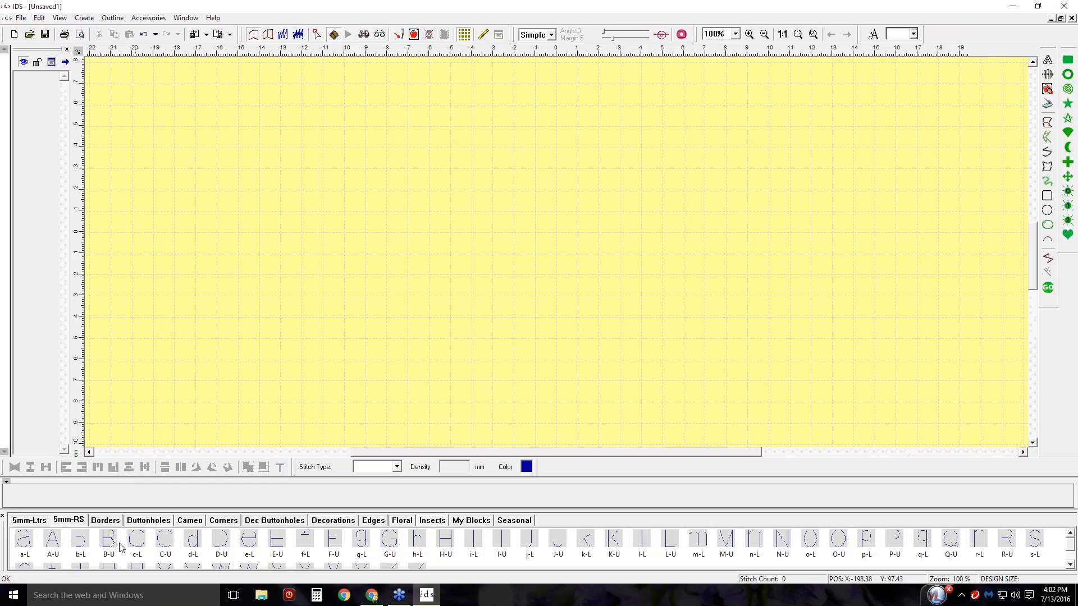
Place the third Borders block on the canvas, generate its stitches and delete it.
left_click(113, 525)
left_click_drag(87, 542, 437, 281)
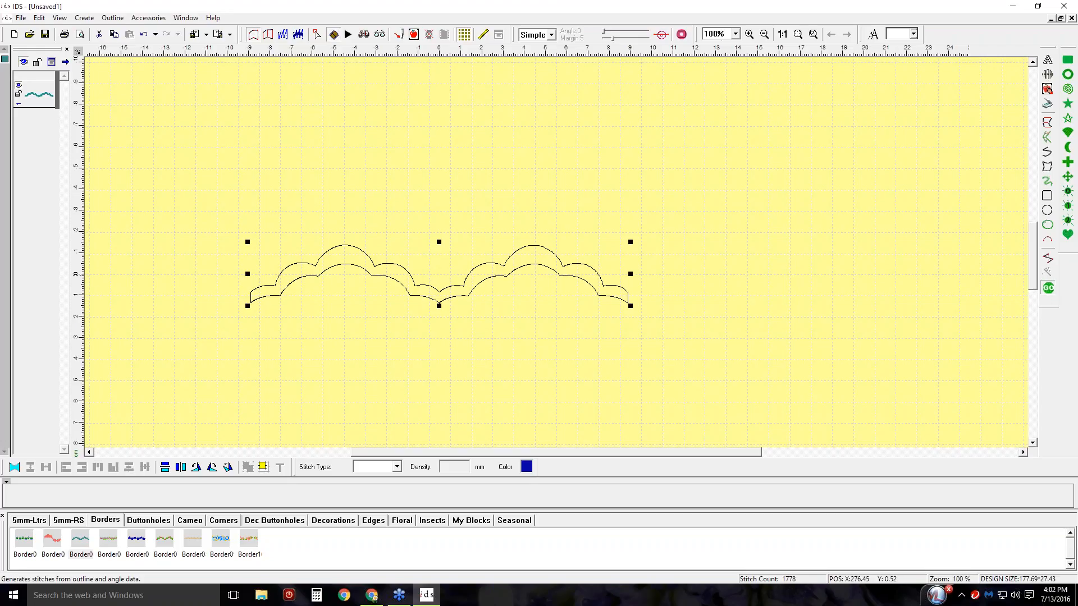
left_click(1047, 293)
key("Delete")
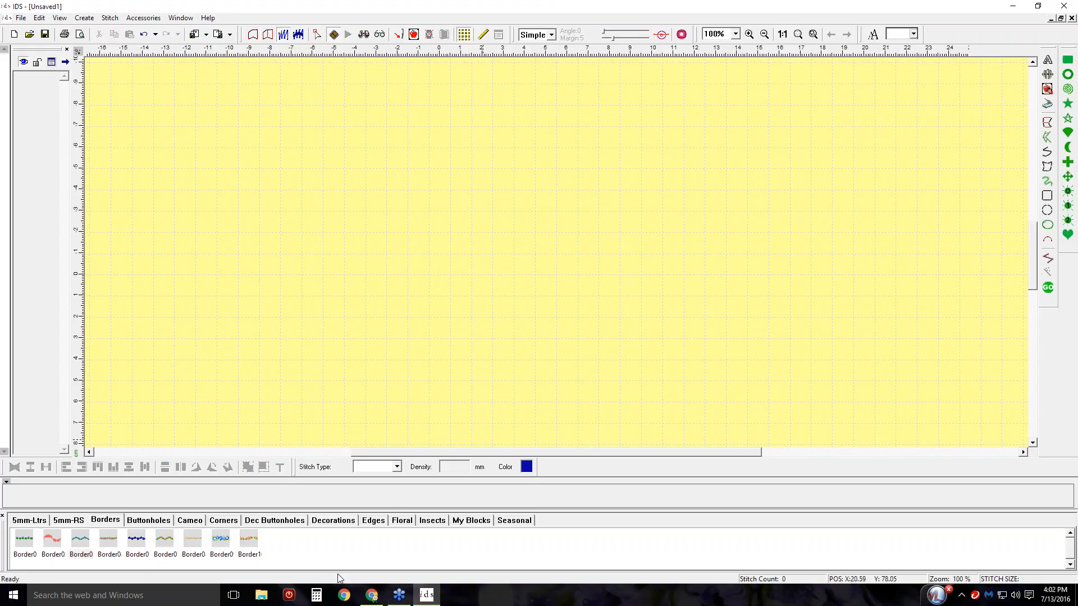
Look through the 5mm-Ltrs, 5mm-RS and My Blocks categories, ending on 5mm-RS.
left_click(31, 522)
left_click(67, 521)
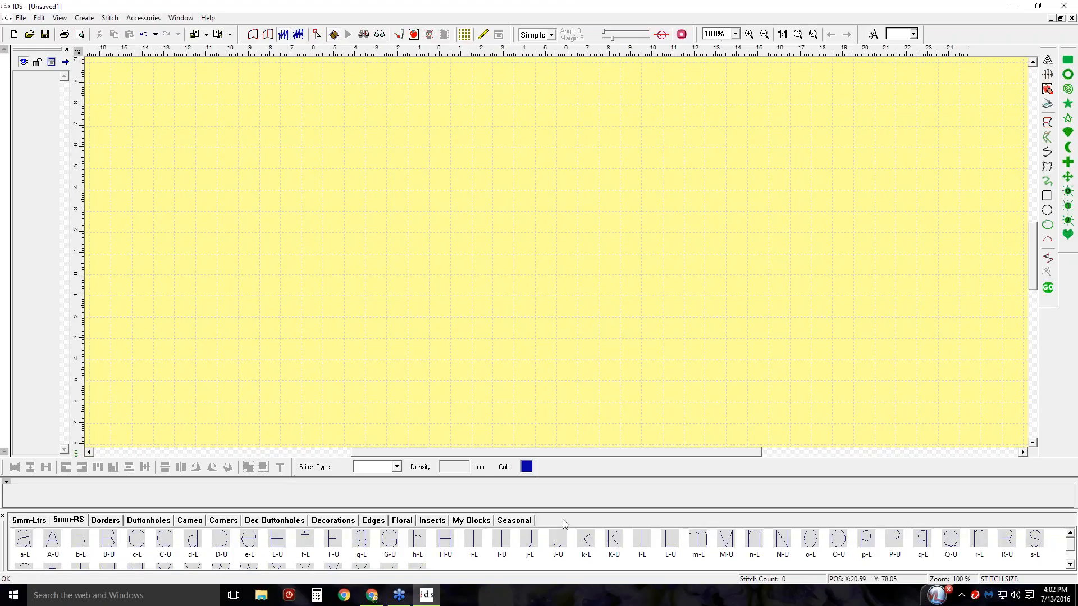
left_click(475, 522)
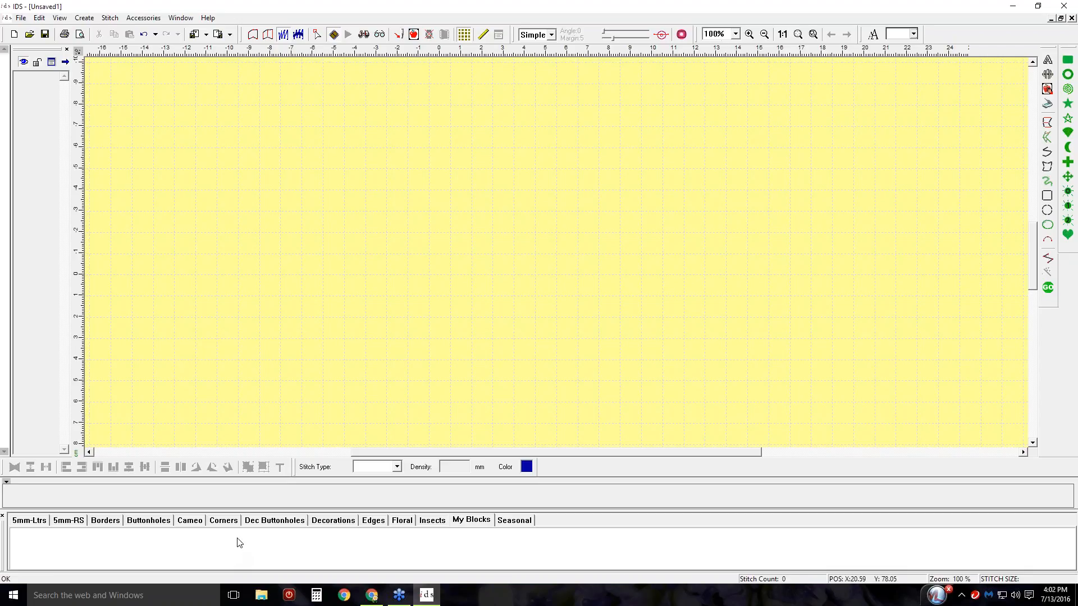
left_click(25, 522)
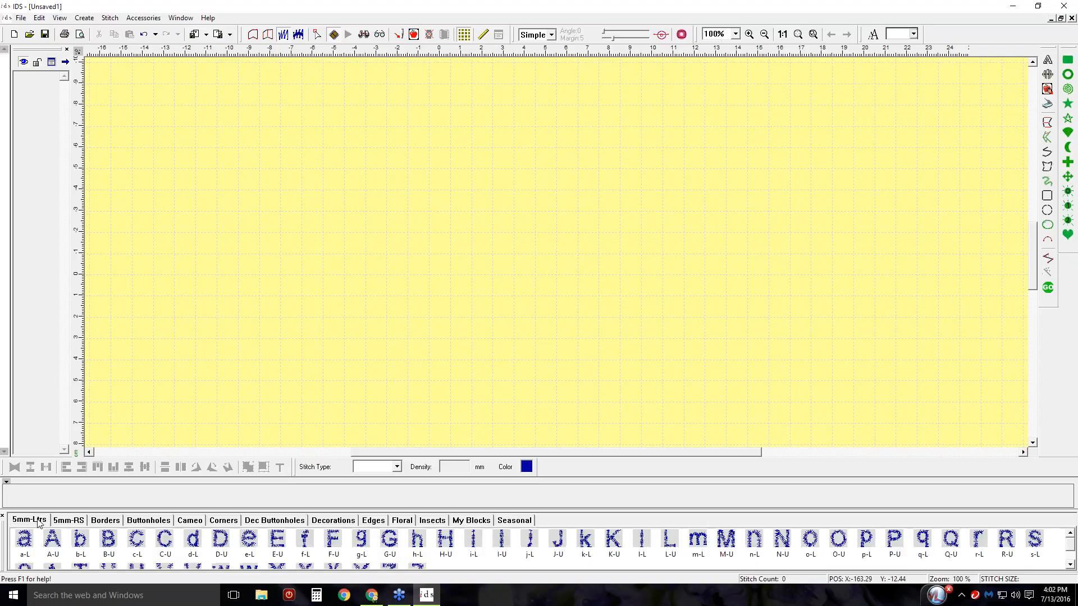
left_click(66, 521)
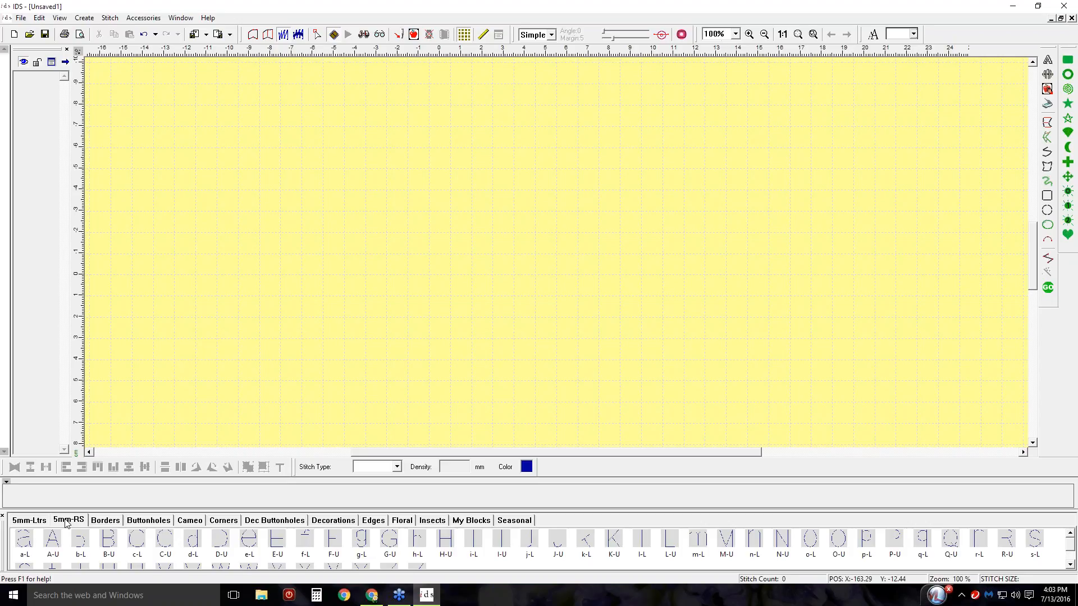
Insert the graphic Fotolia_77782208_XS.jpg with the Image As Template type, accepting the proposed size with the aspect ratio maintained.
left_click(61, 18)
left_click(60, 18)
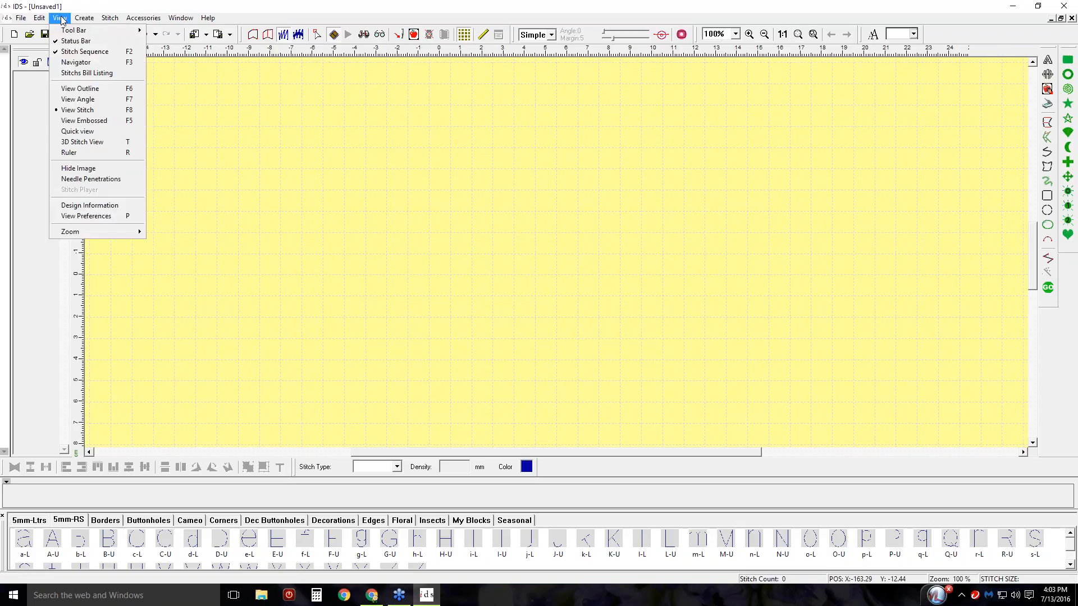
mouse_move(80, 20)
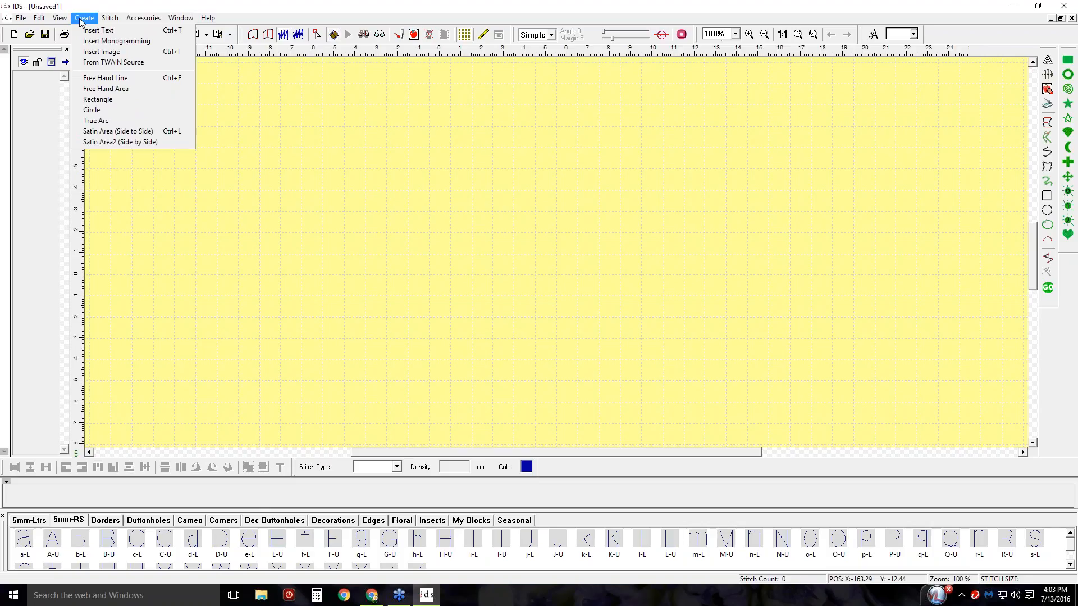
left_click(90, 52)
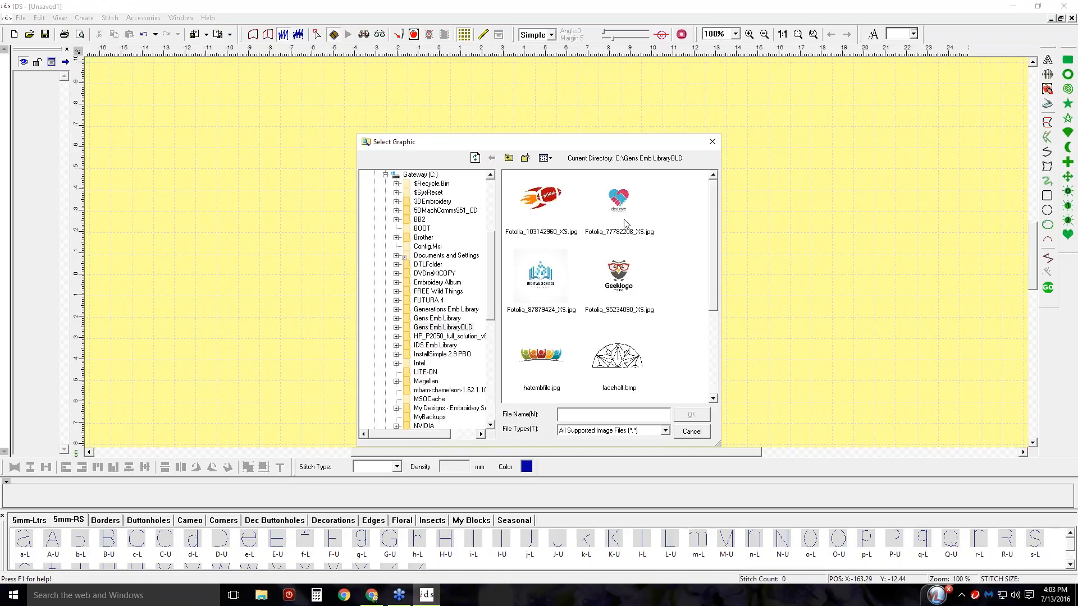
left_click(621, 205)
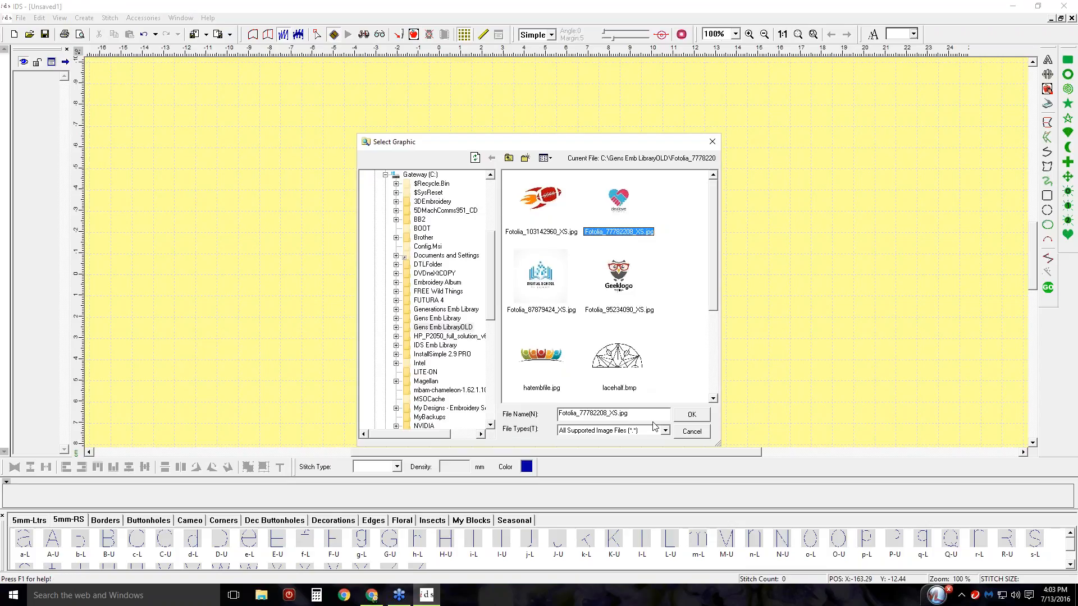
left_click(690, 415)
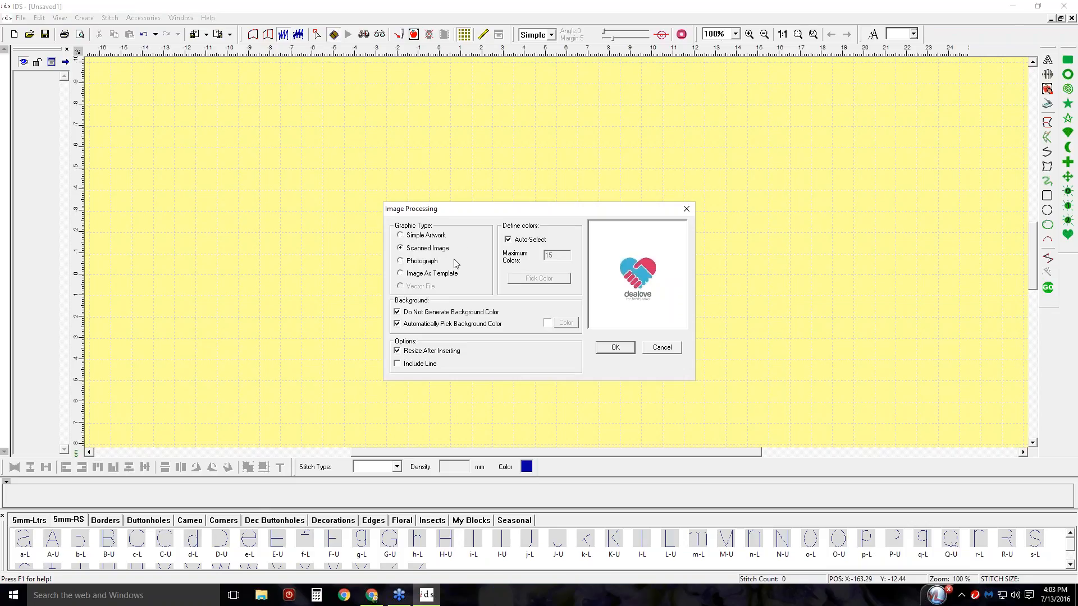
left_click(414, 275)
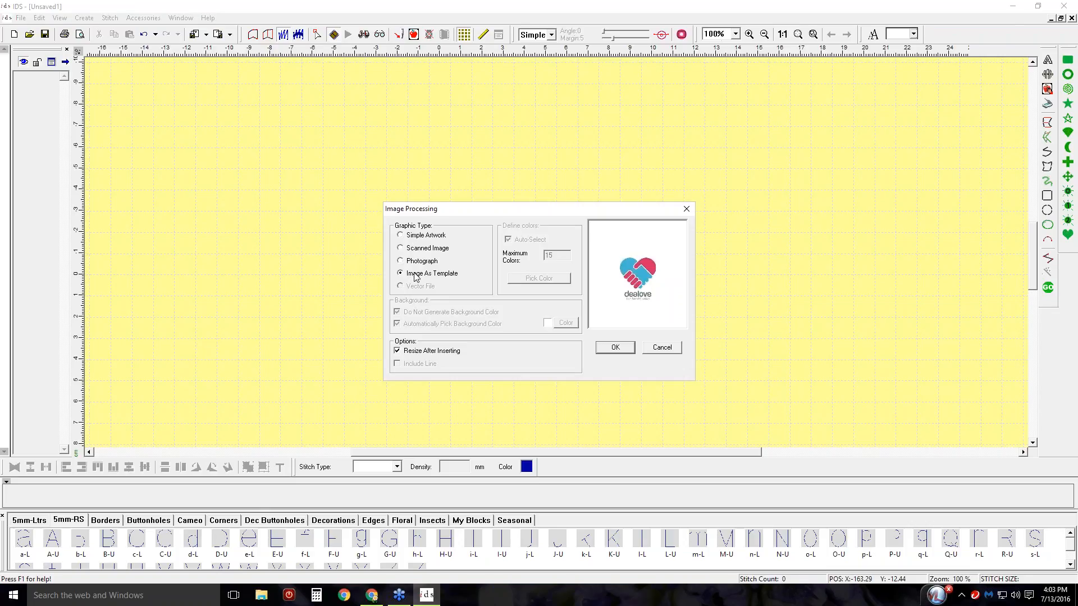
left_click(615, 348)
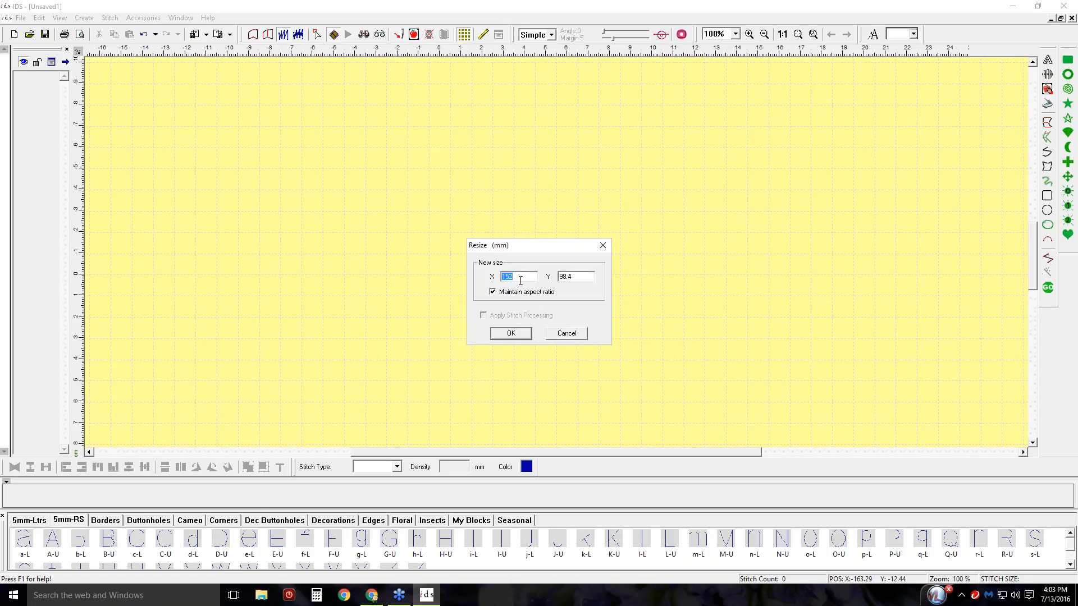
left_click(511, 335)
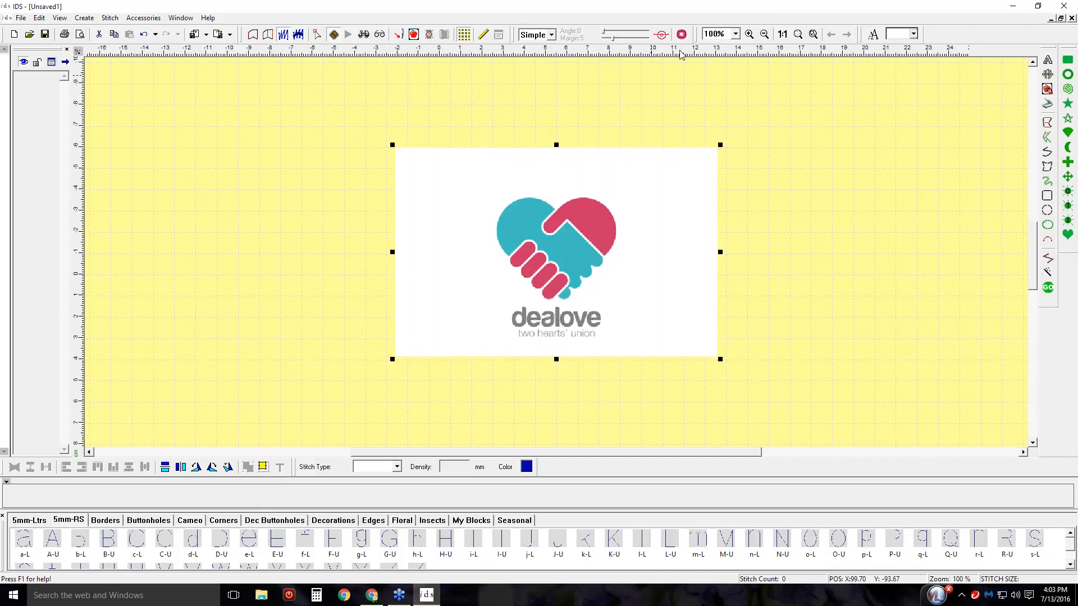
Measure the width of the heart in the inserted logo across its widest part.
left_click(750, 34)
left_click_drag(447, 179, 647, 356)
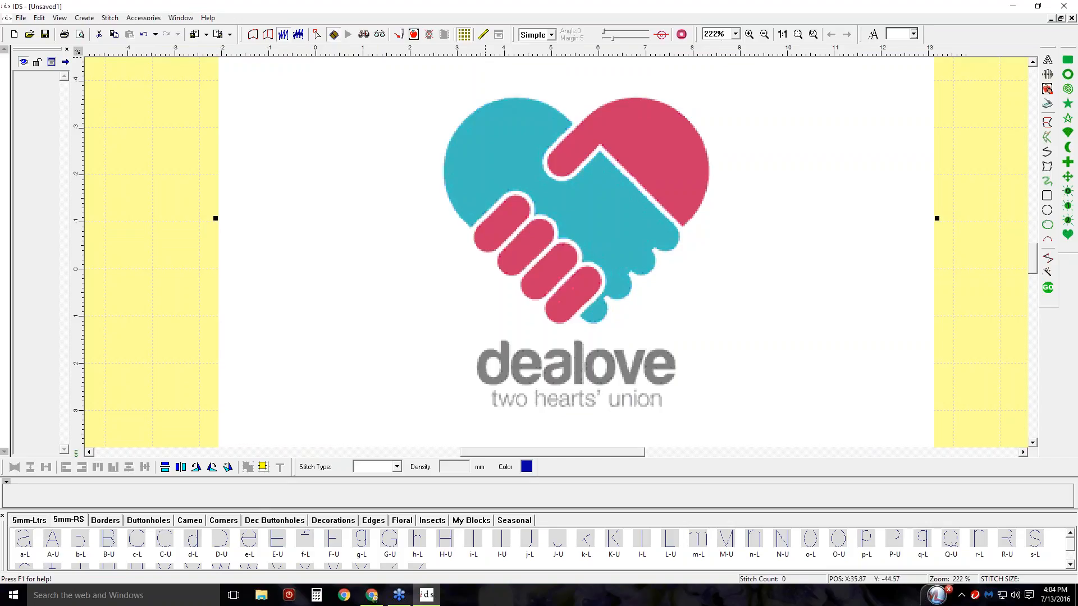
left_click(484, 35)
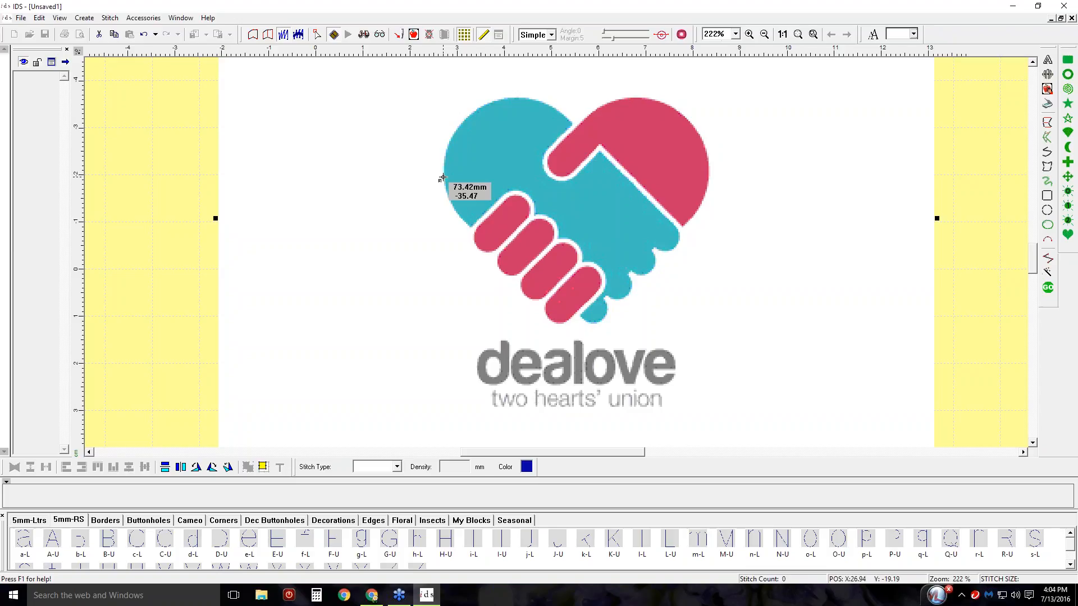
left_click_drag(443, 178, 710, 179)
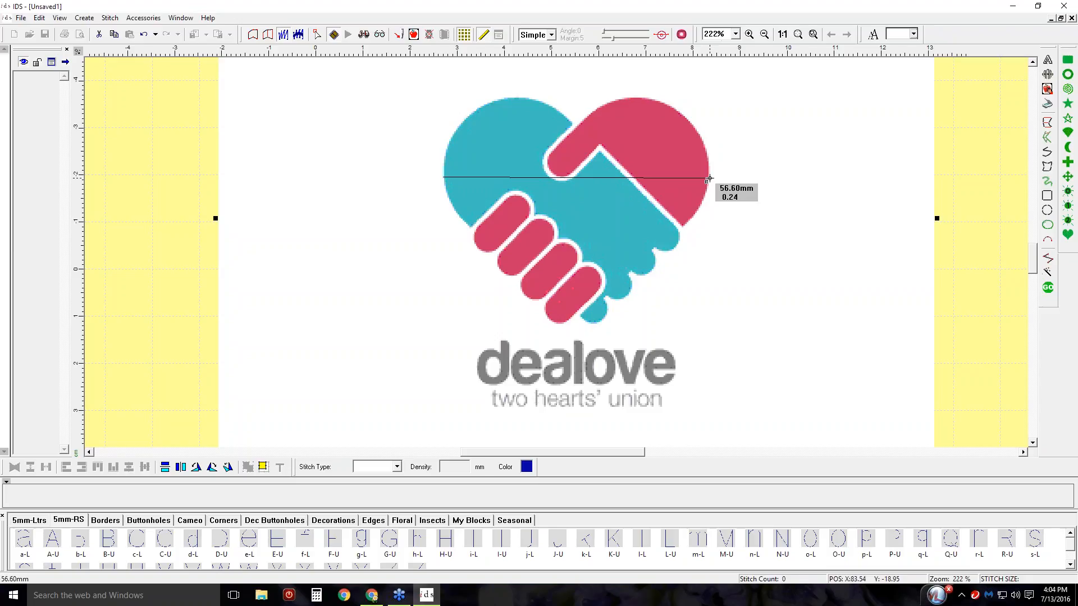
left_click_drag(710, 178, 709, 179)
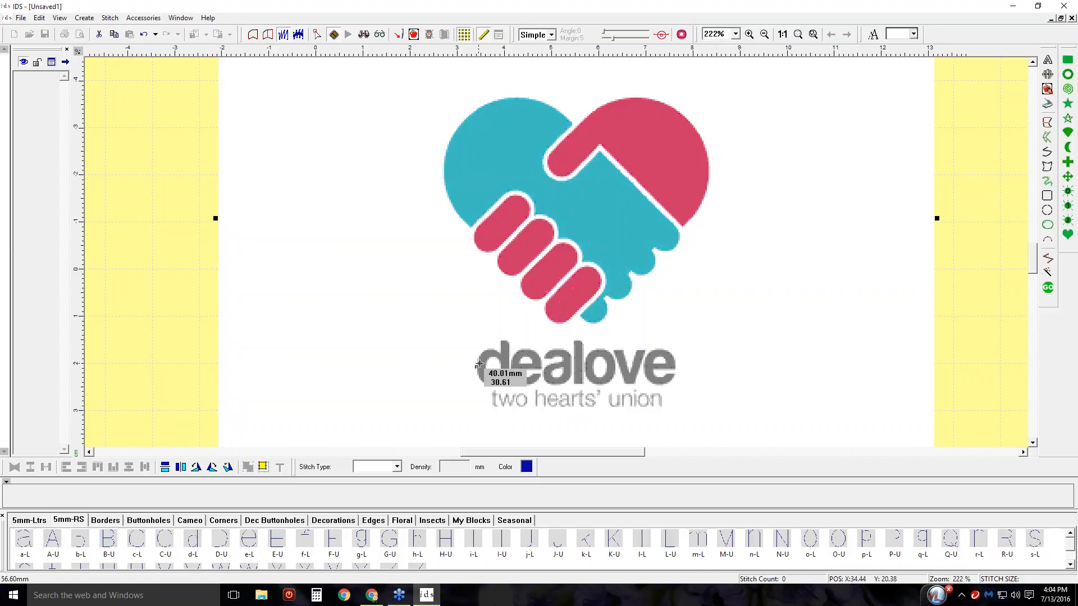
Measure the widths of the dealove wordmark and the tagline below it, plus the height of the tagline's first letter.
left_click_drag(477, 364, 674, 363)
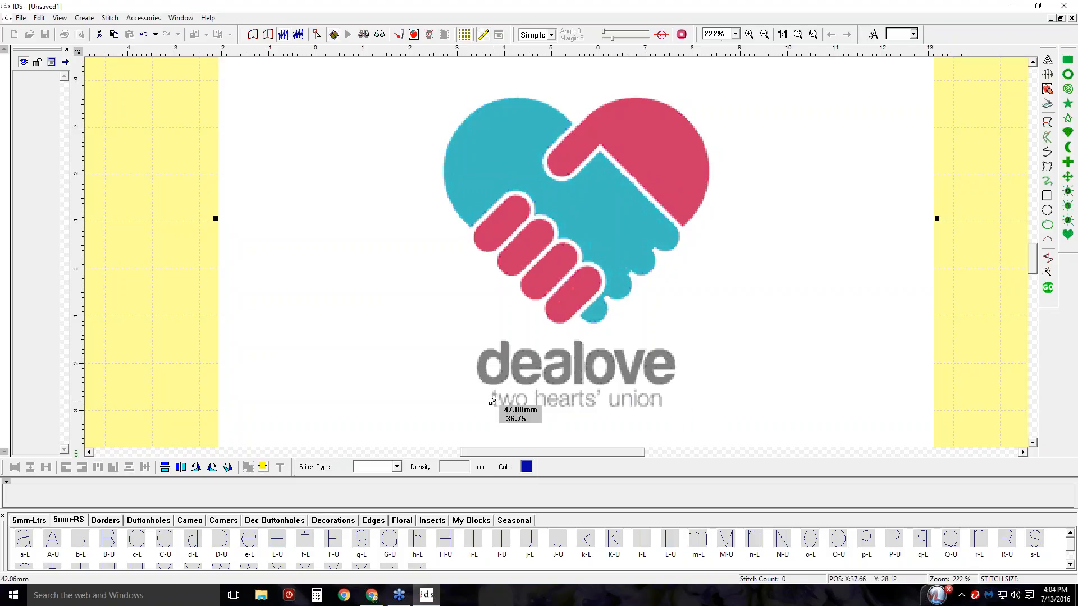
left_click_drag(495, 401, 662, 401)
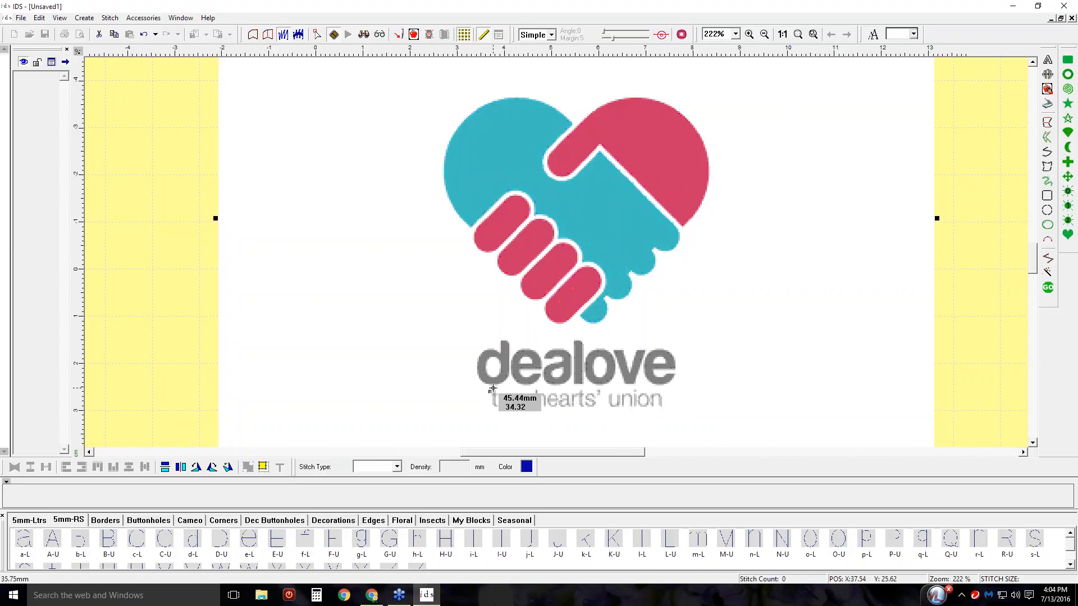
left_click_drag(495, 391, 493, 409)
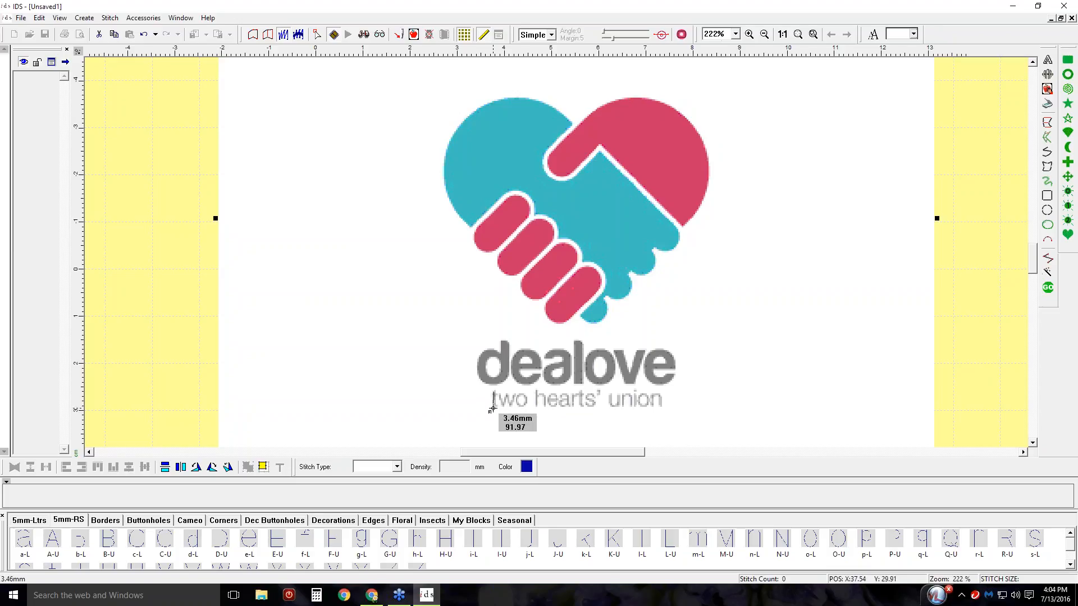
scroll(493, 409, "down", 1)
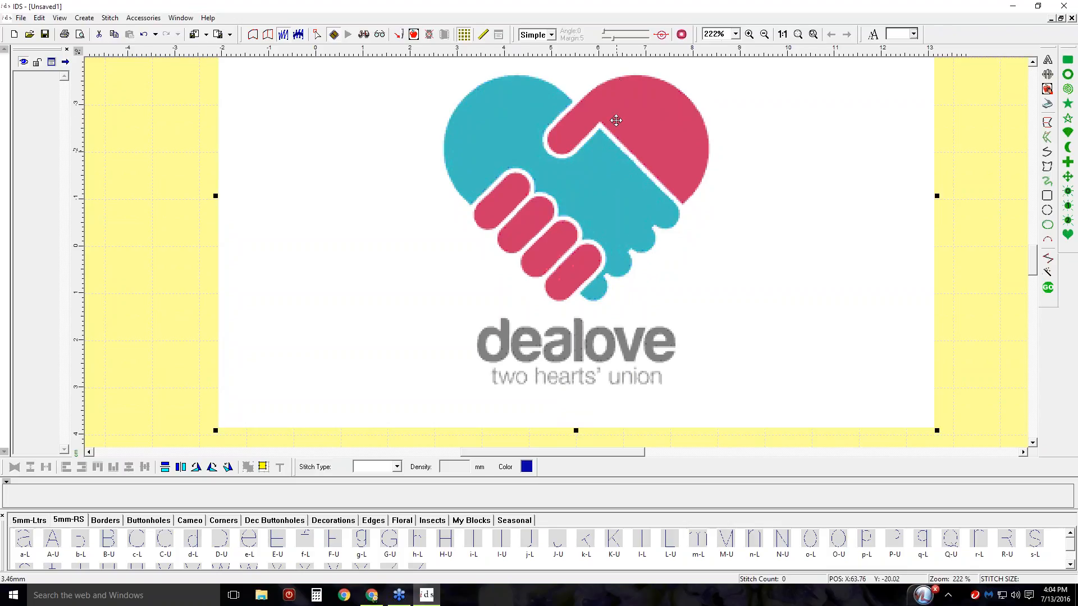
Restore the 1:1 view and enlarge the logo template proportionally to about 19 cm wide.
left_click(782, 35)
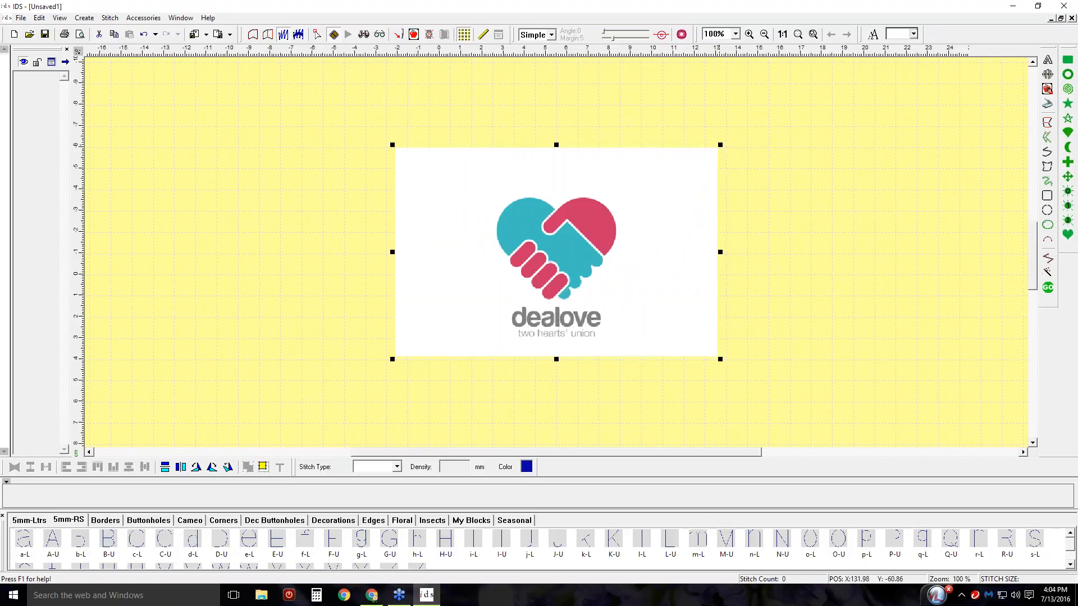
left_click_drag(721, 145, 763, 118)
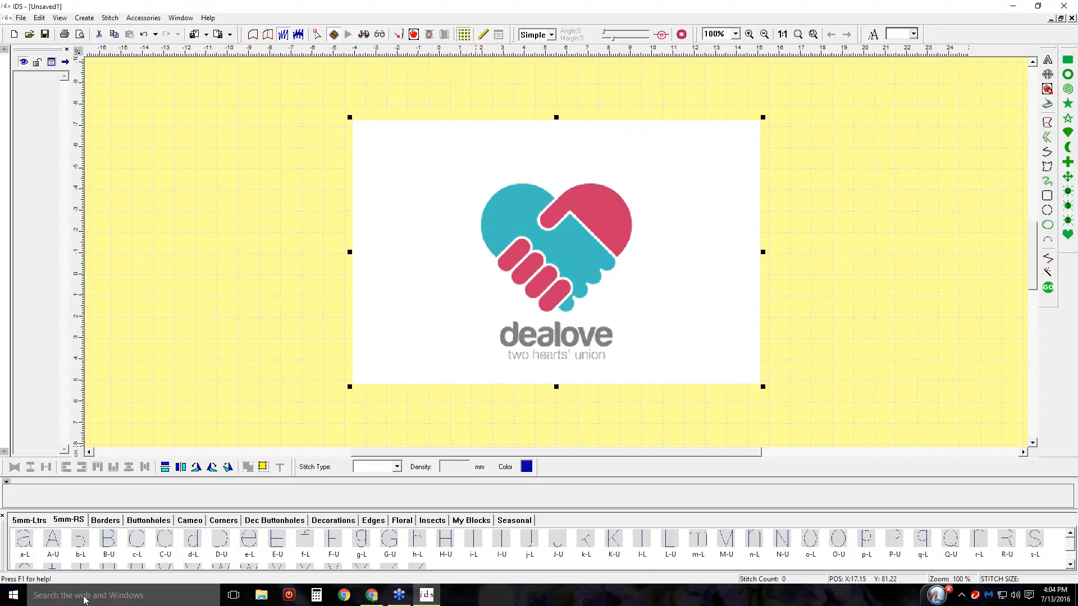
Place the 5mm-RS uppercase B over the start of the tagline to compare letter sizes, and delete it.
left_click_drag(110, 542, 512, 360)
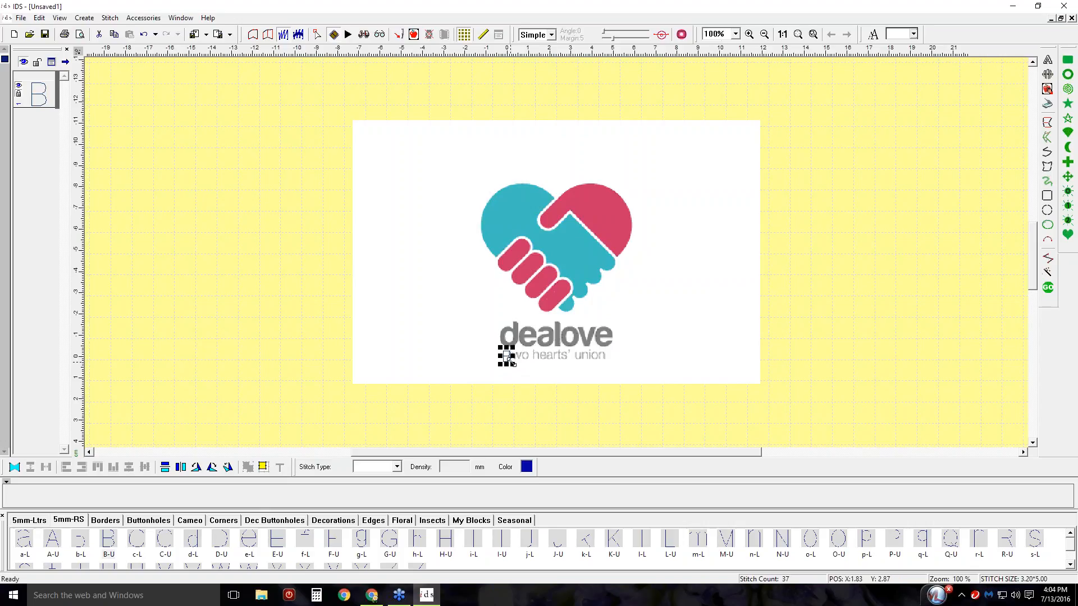
left_click_drag(513, 365, 557, 351)
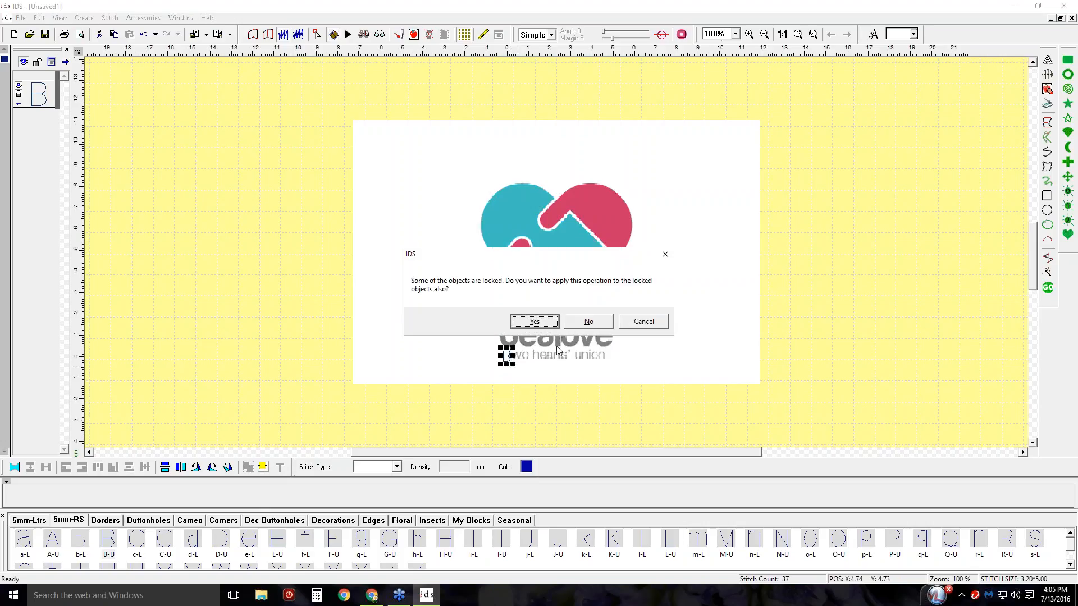
left_click(550, 322)
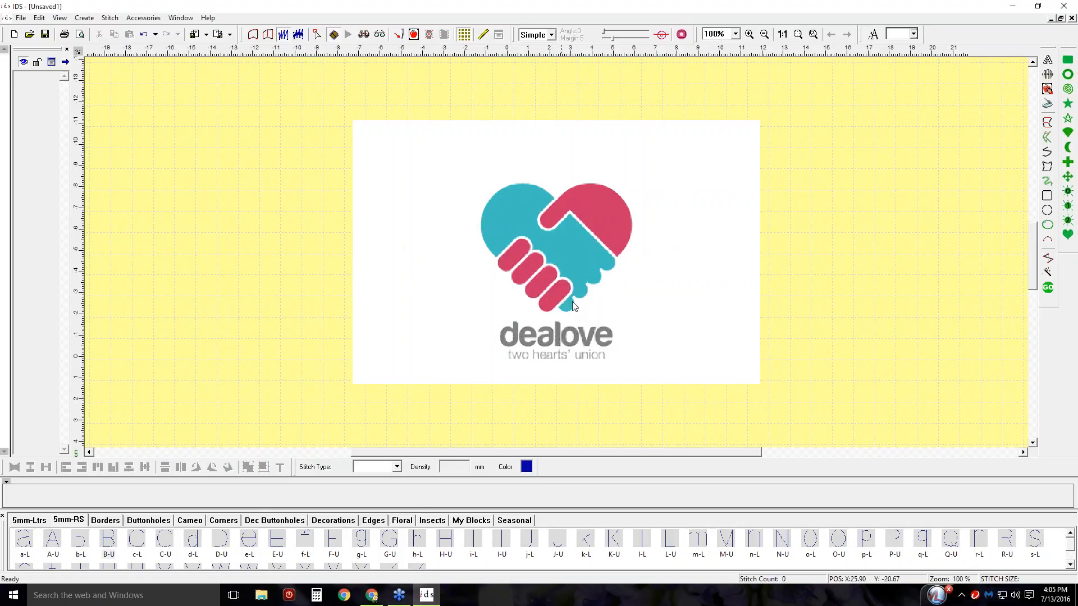
Enlarge the logo template proportionally from its corner to about 21 cm wide.
left_click(660, 197)
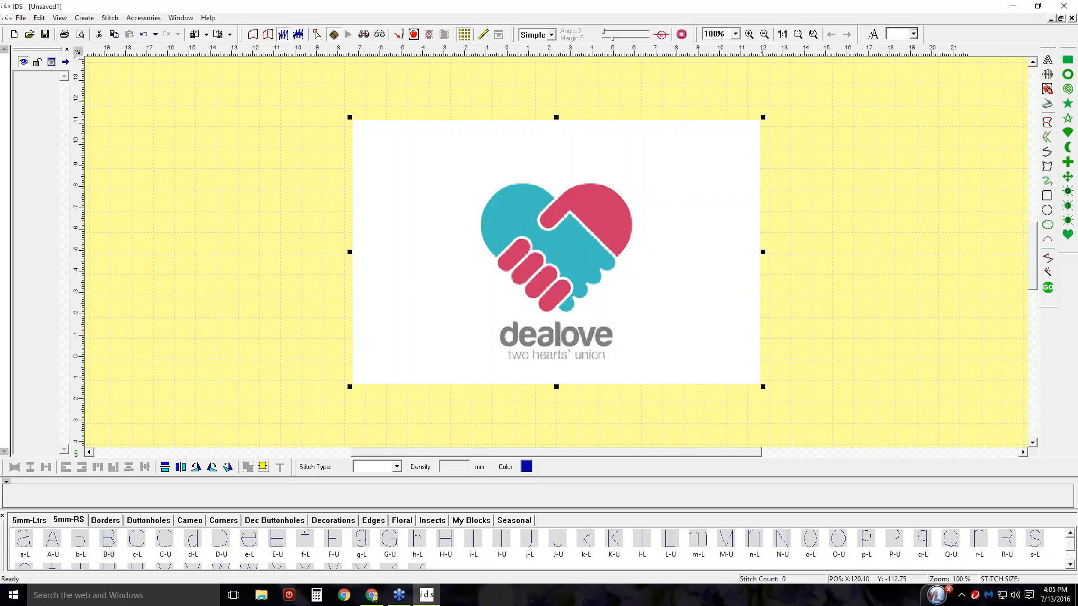
left_click_drag(763, 117, 779, 108)
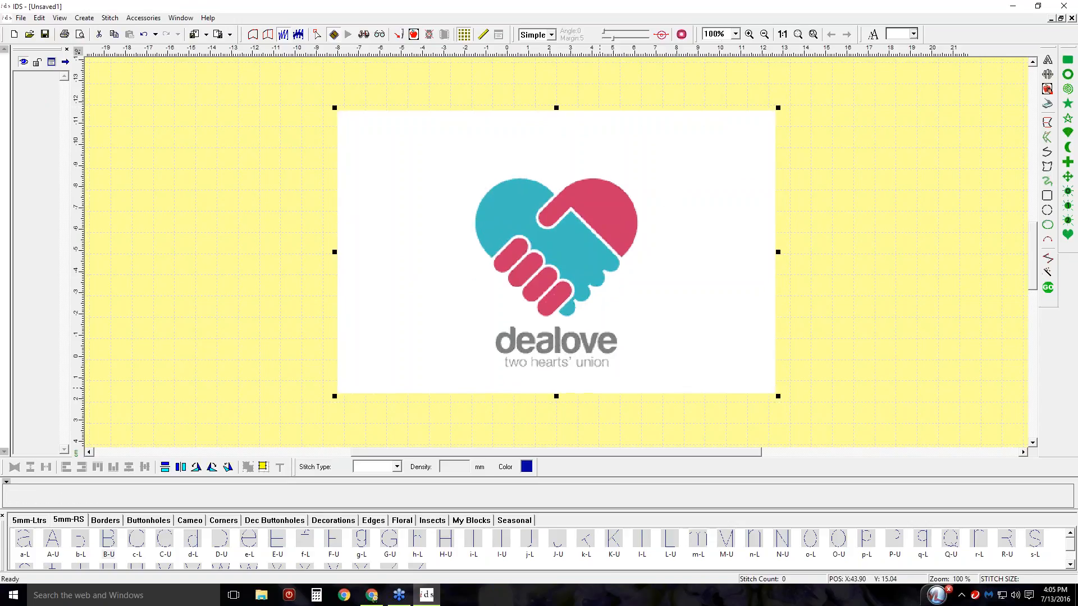
Place the 5mm-RS uppercase C over the start of the tagline to check its size against the letters, and delete it.
left_click(880, 309)
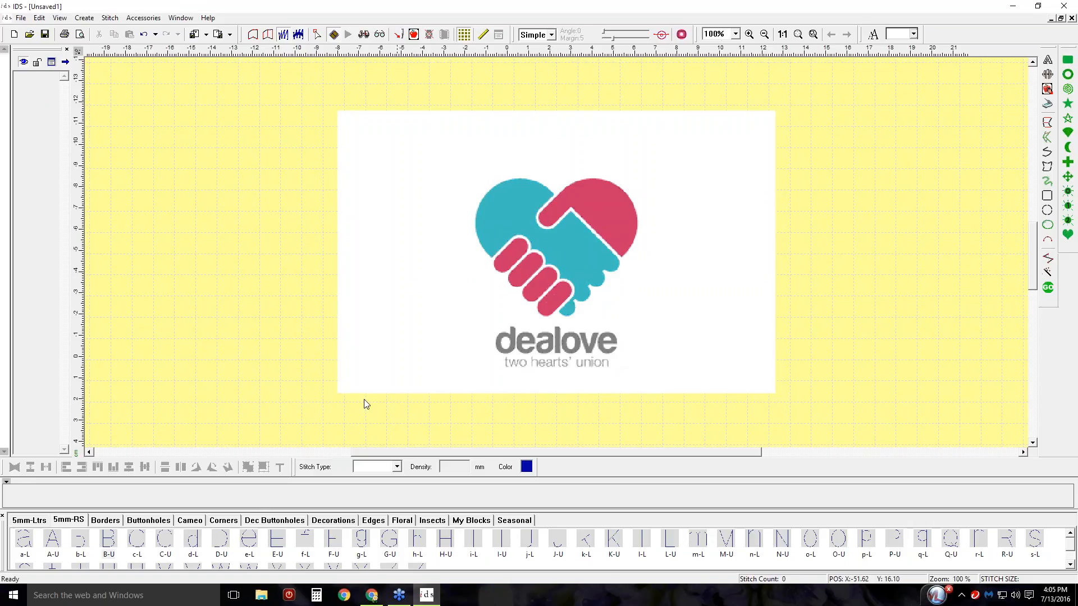
left_click_drag(170, 539, 506, 364)
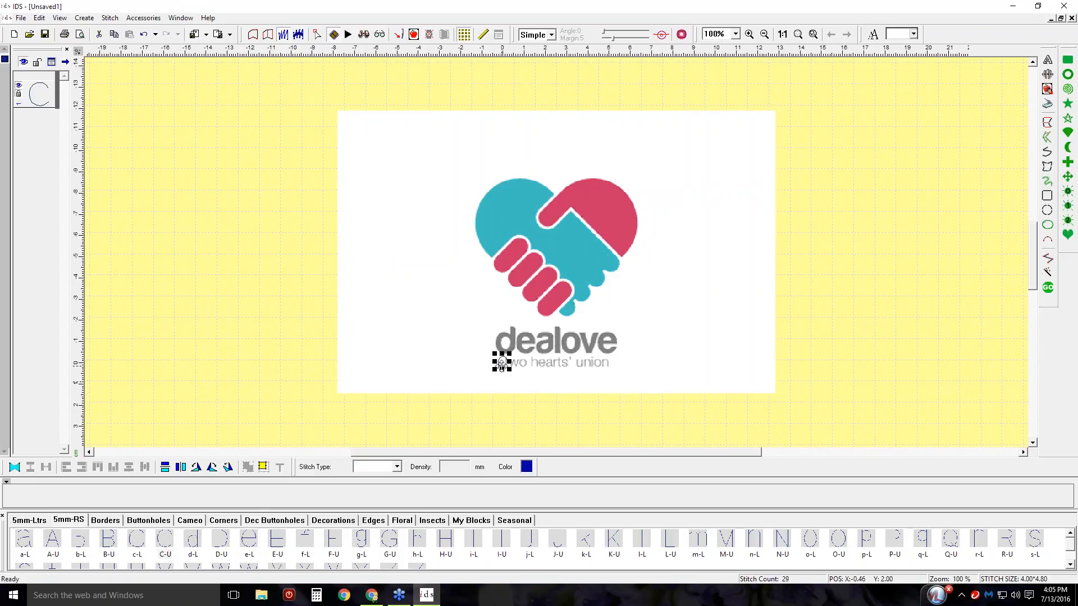
key("Delete")
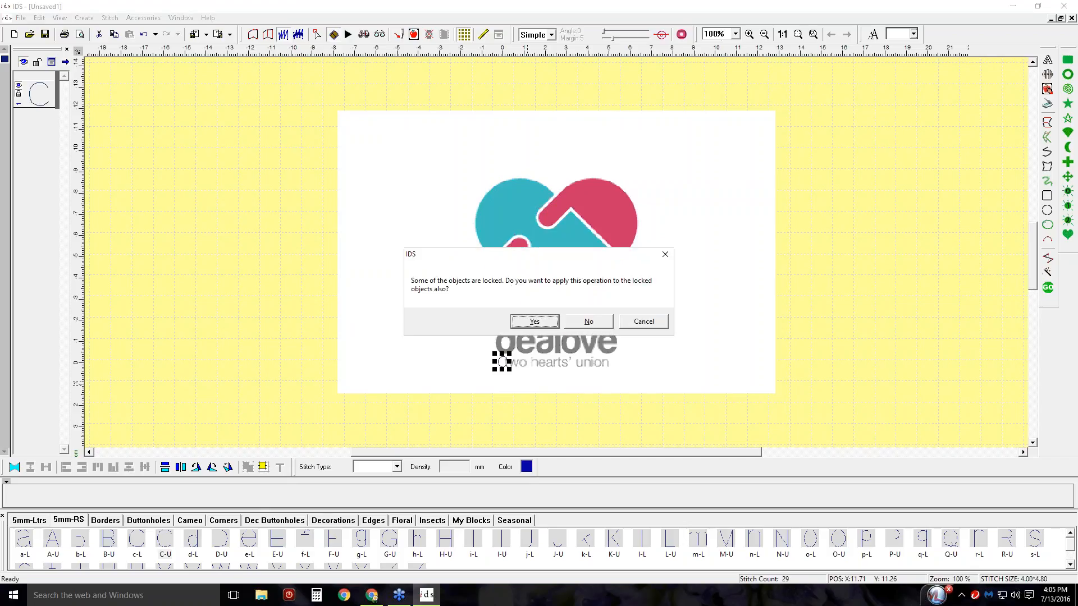
left_click(535, 322)
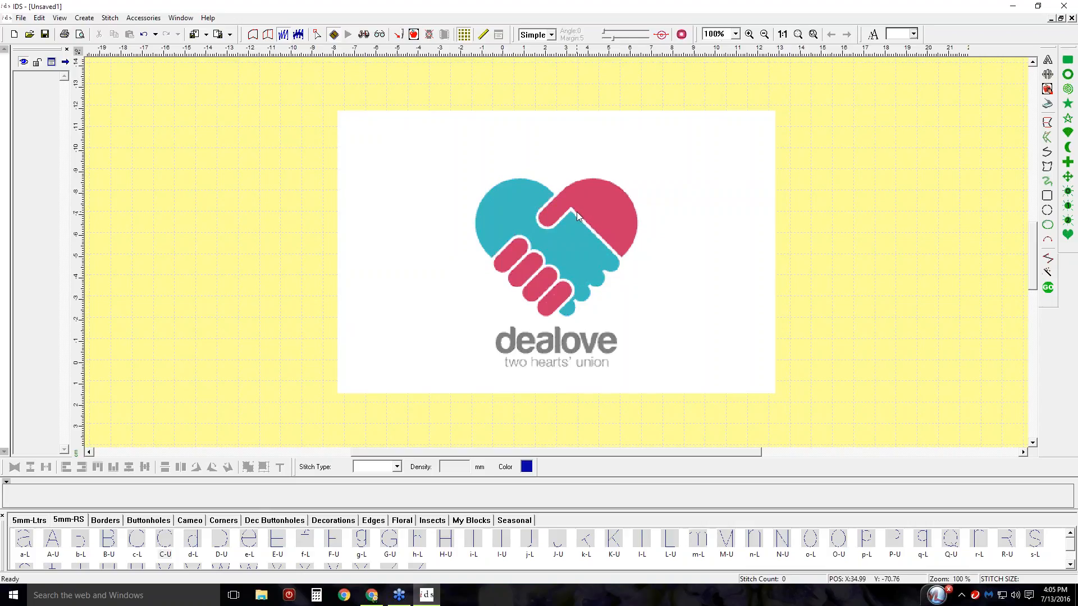
Digitize the teal hand area of the heart with the magic wand, using a 40% color tolerance and 0% noise.
left_click(1048, 274)
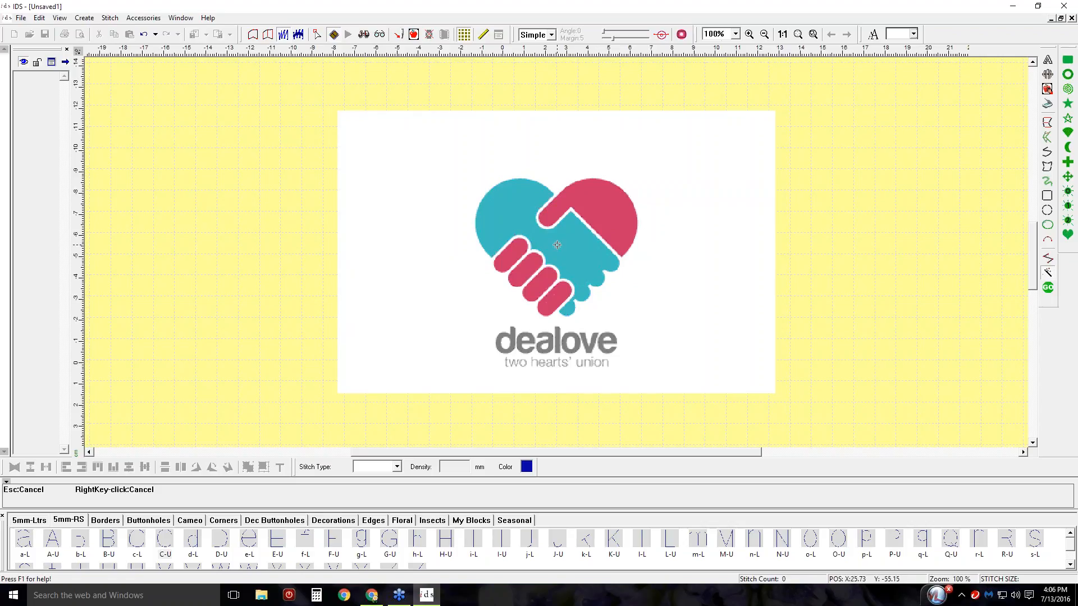
left_click(557, 245)
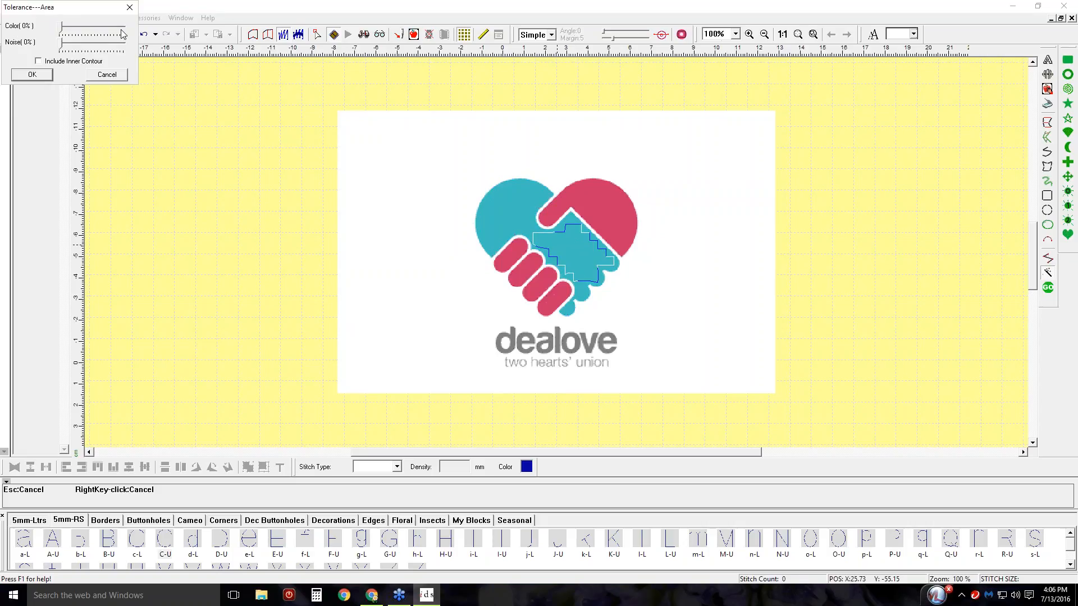
left_click_drag(89, 9, 251, 113)
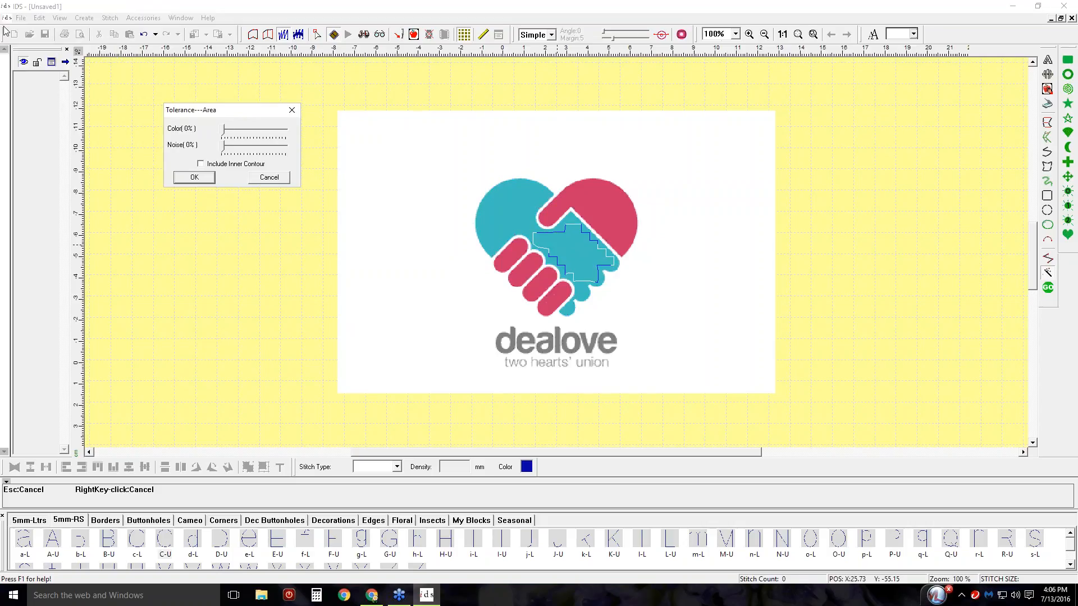
left_click_drag(224, 131, 233, 133)
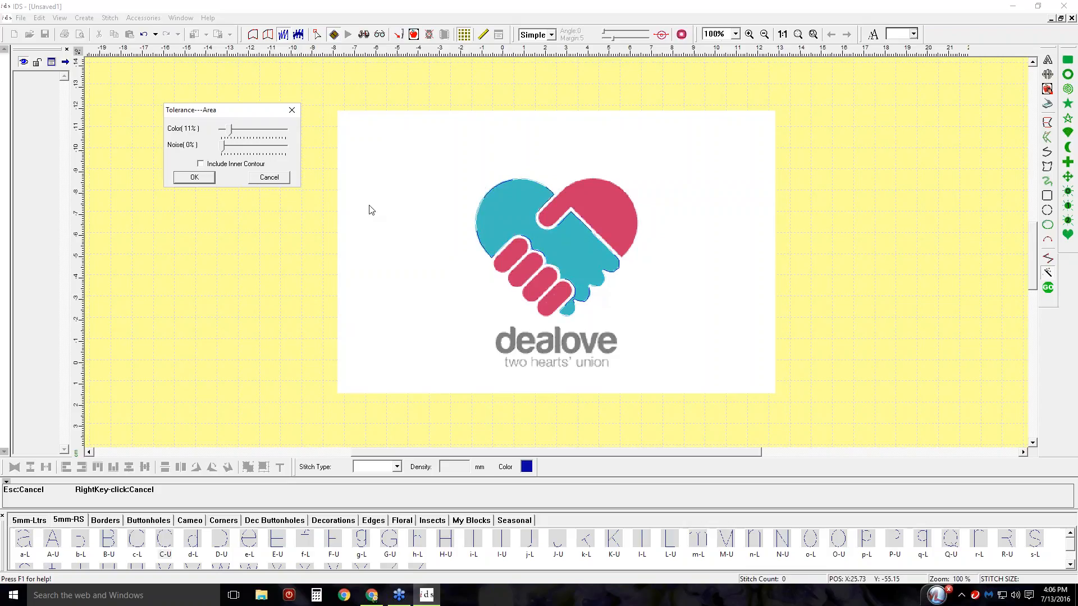
left_click_drag(234, 131, 241, 133)
left_click_drag(244, 131, 253, 134)
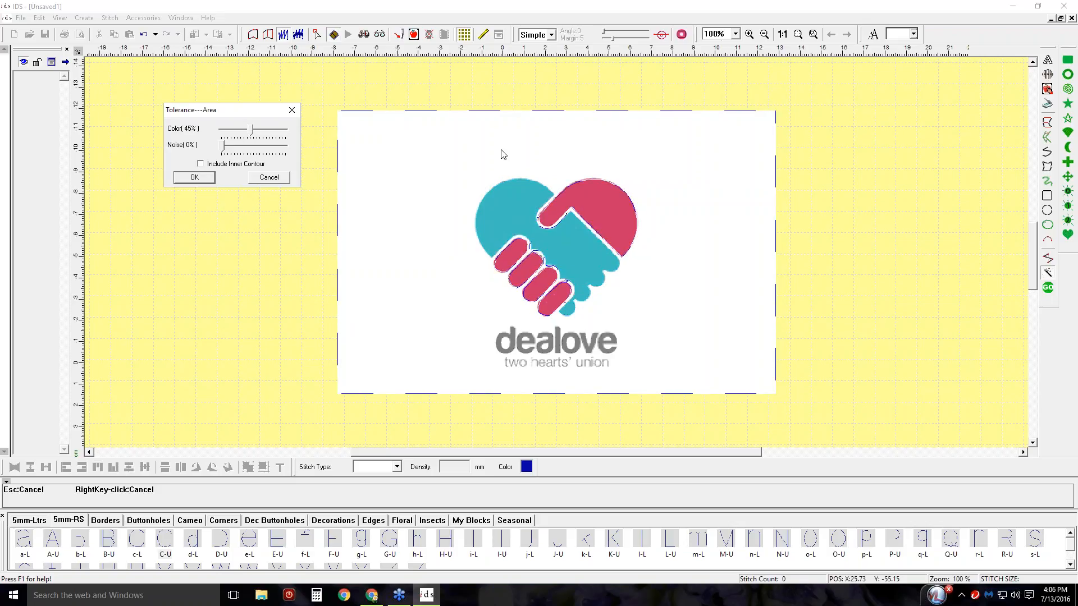
left_click_drag(251, 135, 251, 138)
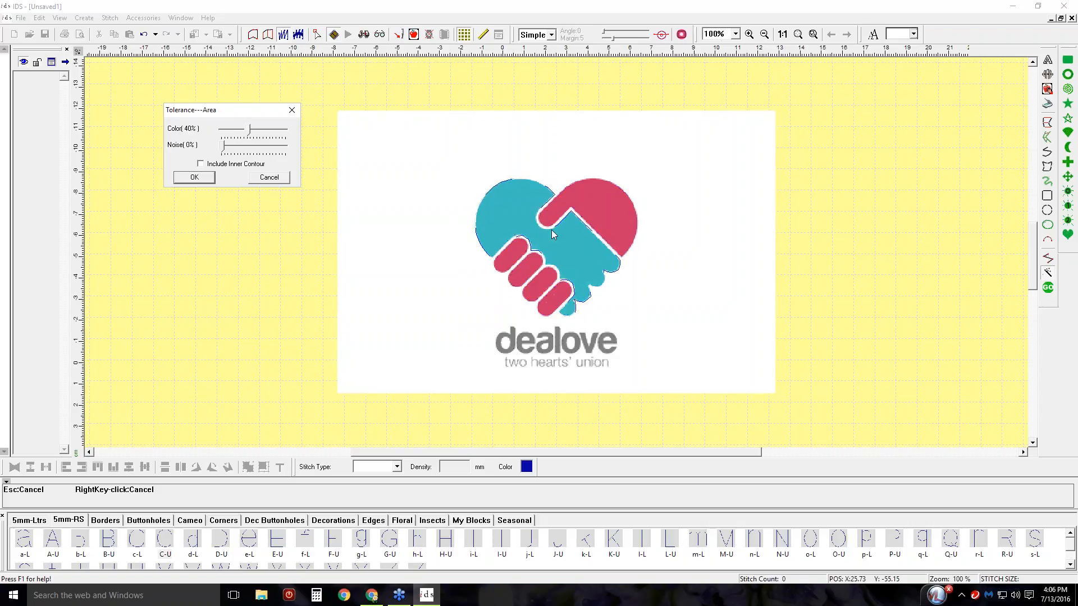
left_click(194, 177)
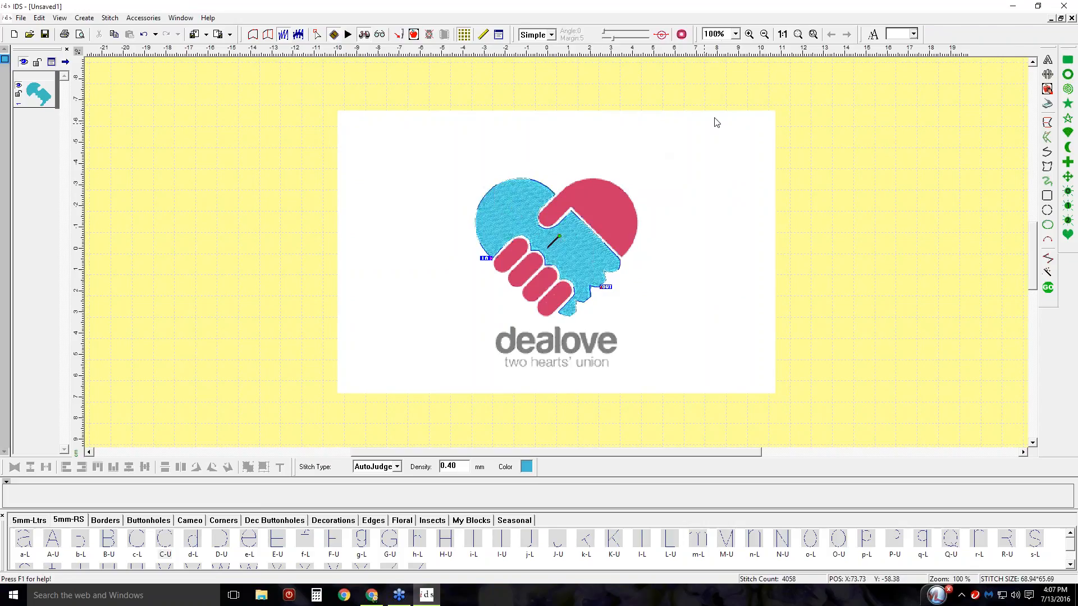
Show the teal shape as an editable outline and delete the surplus point on the curve around the first pink finger.
left_click(813, 35)
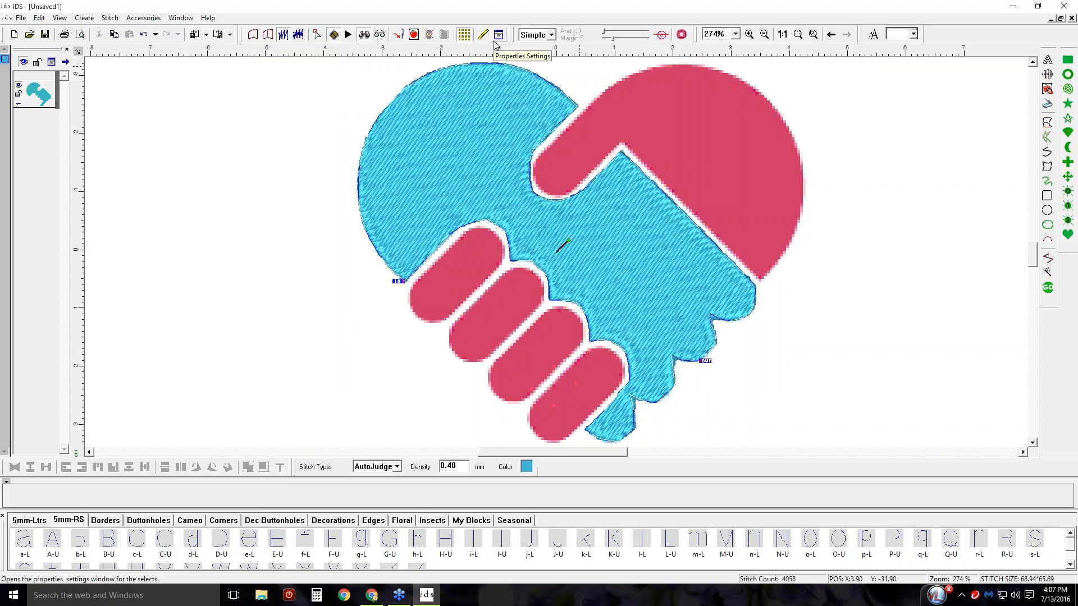
left_click(253, 35)
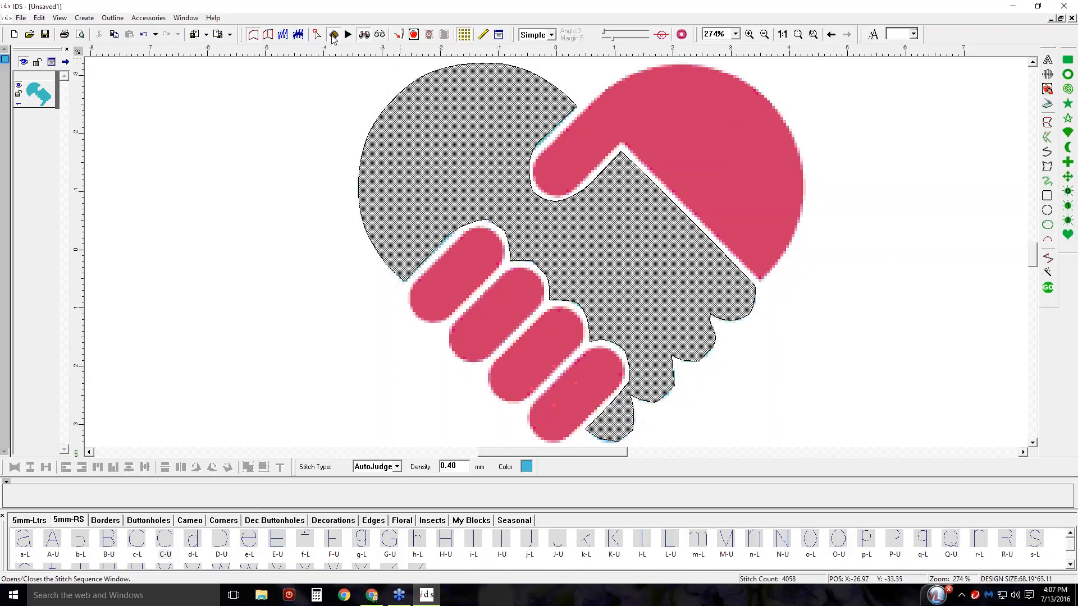
left_click(318, 36)
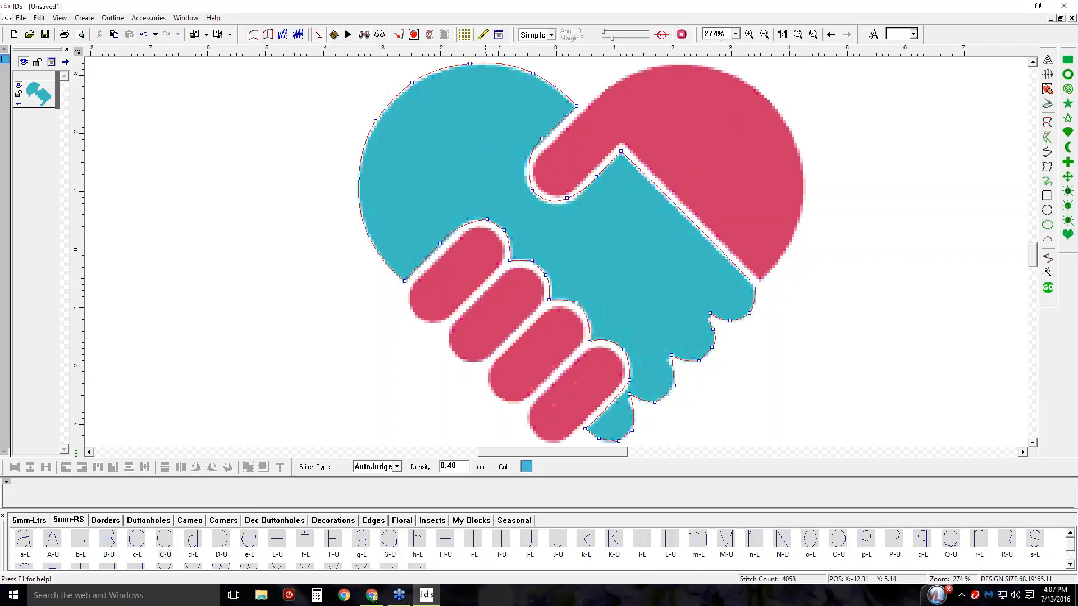
left_click_drag(475, 227, 480, 227)
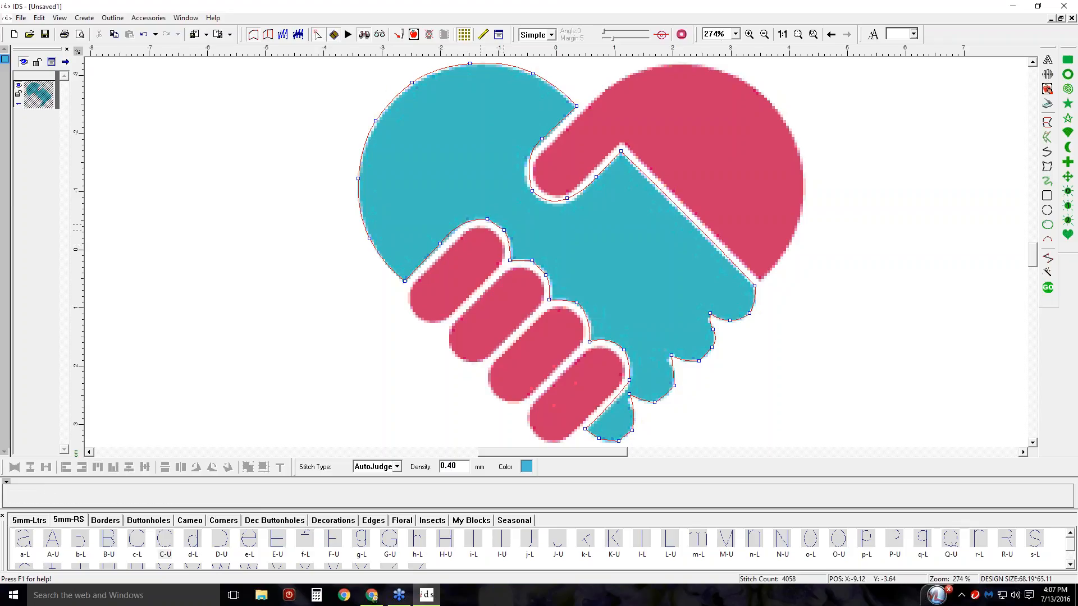
right_click(504, 231)
left_click(508, 235)
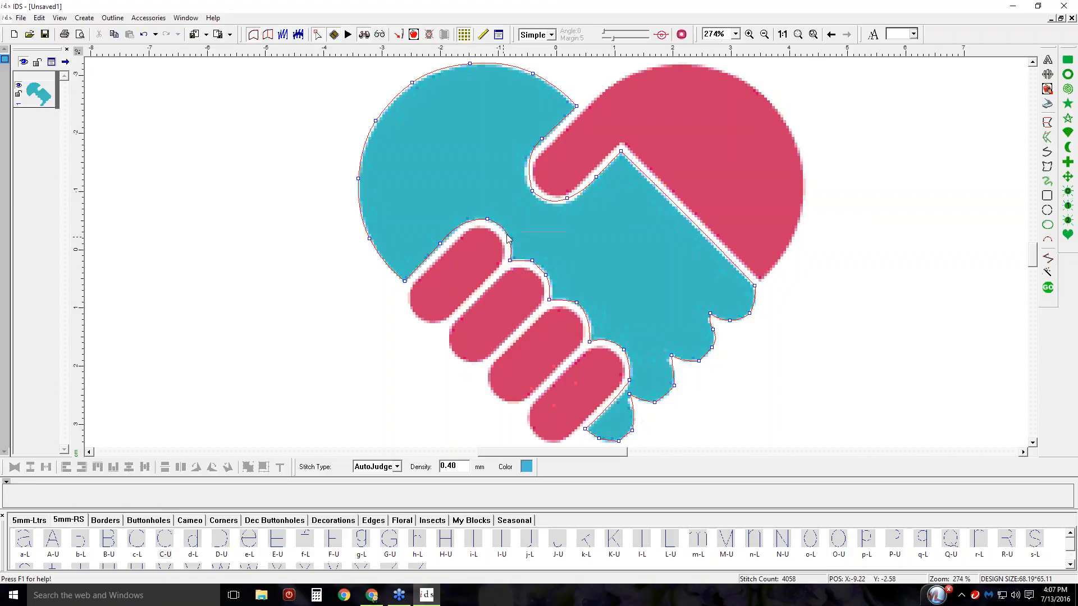
Clean up the teal outline around the second and third pink fingers by deleting the surplus points on their curves.
right_click(533, 262)
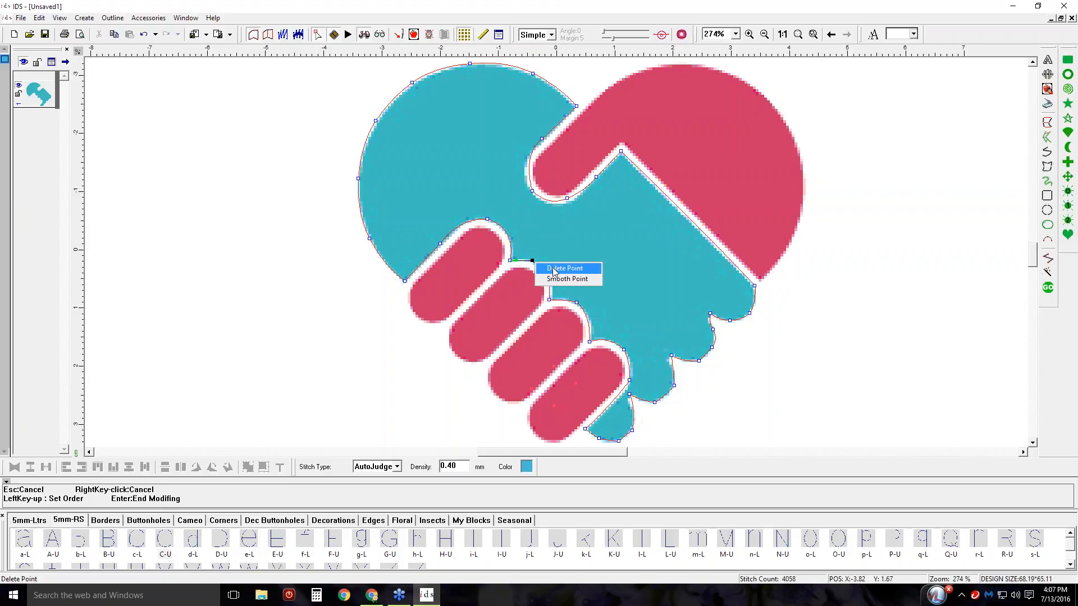
left_click(554, 269)
right_click(546, 276)
left_click(560, 293)
left_click_drag(546, 276, 543, 267)
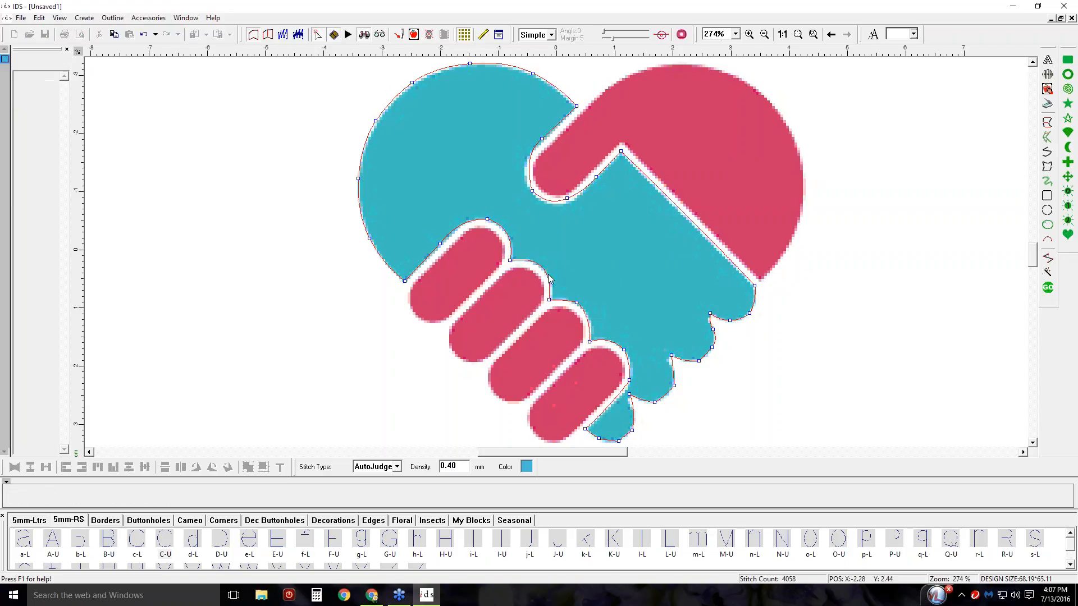
right_click(576, 304)
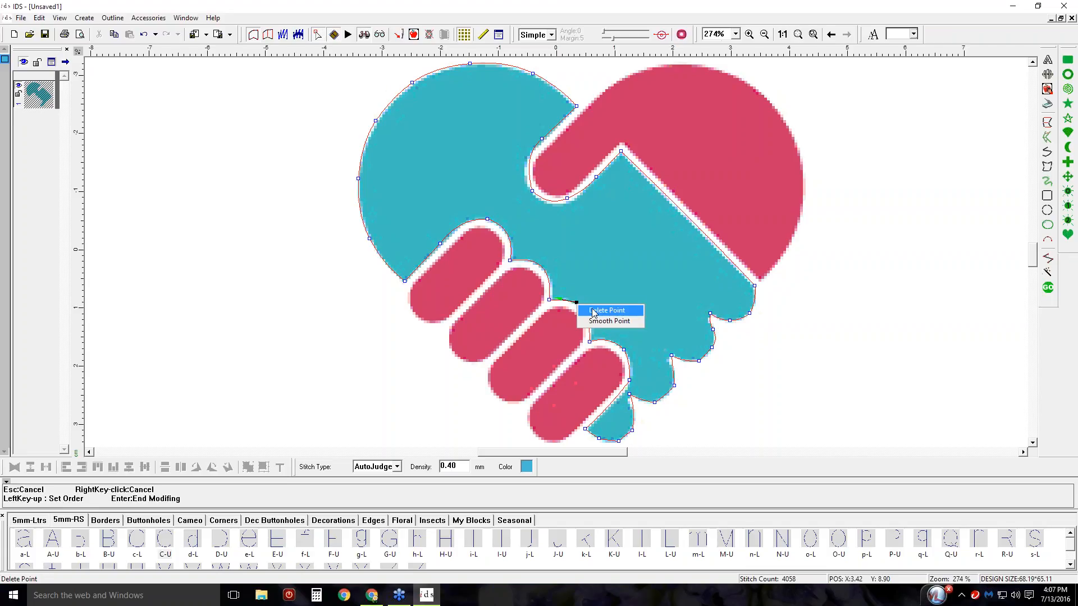
left_click(591, 313)
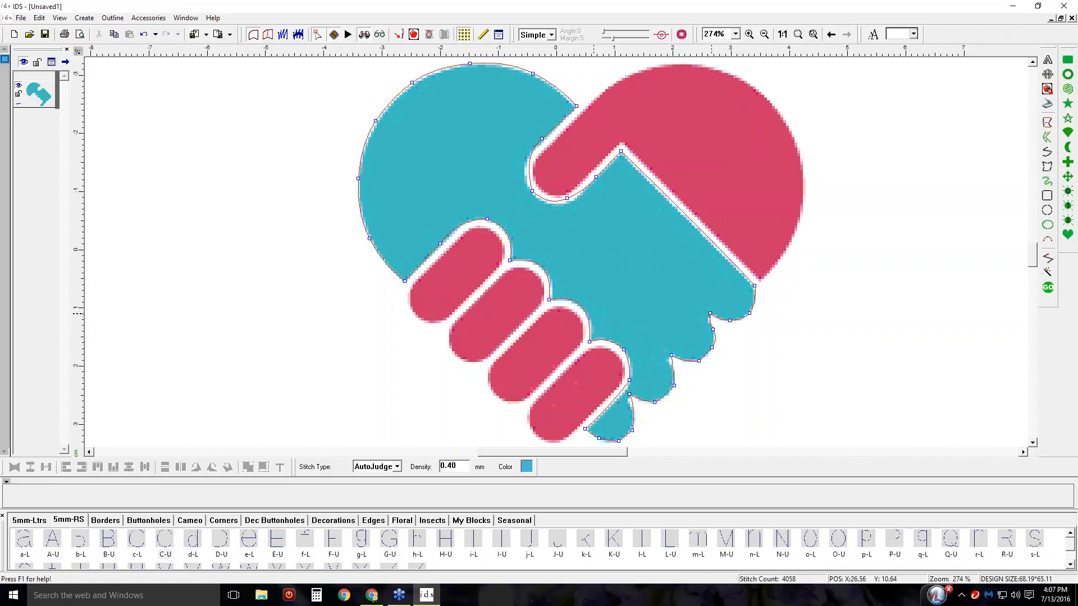
Move the notch point between the first two teal fingertips slightly inward and delete the two surplus points below it.
left_click_drag(713, 315, 710, 316)
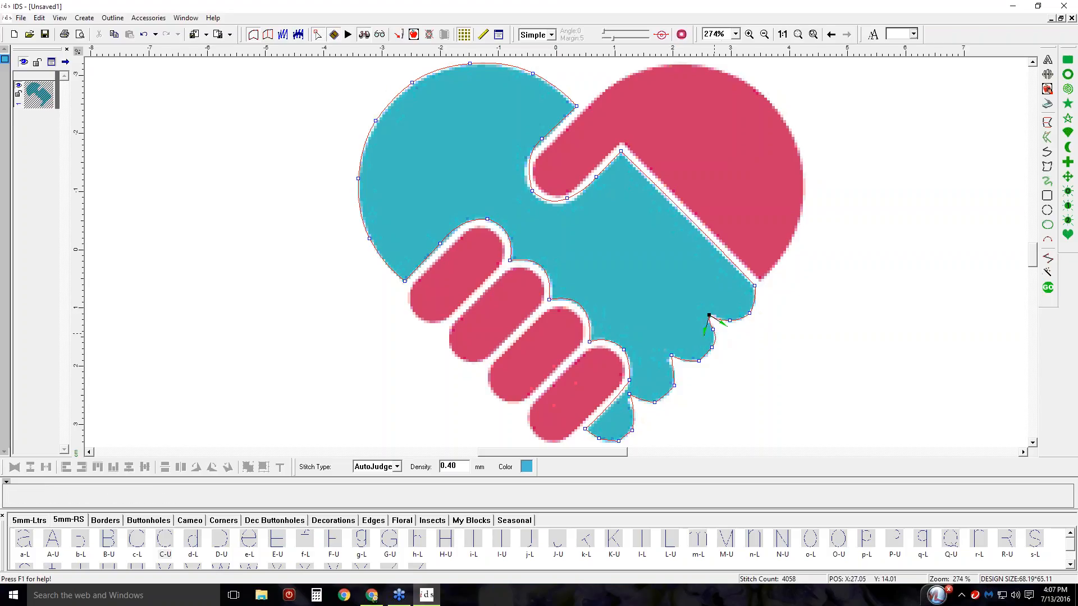
right_click(712, 330)
left_click(728, 337)
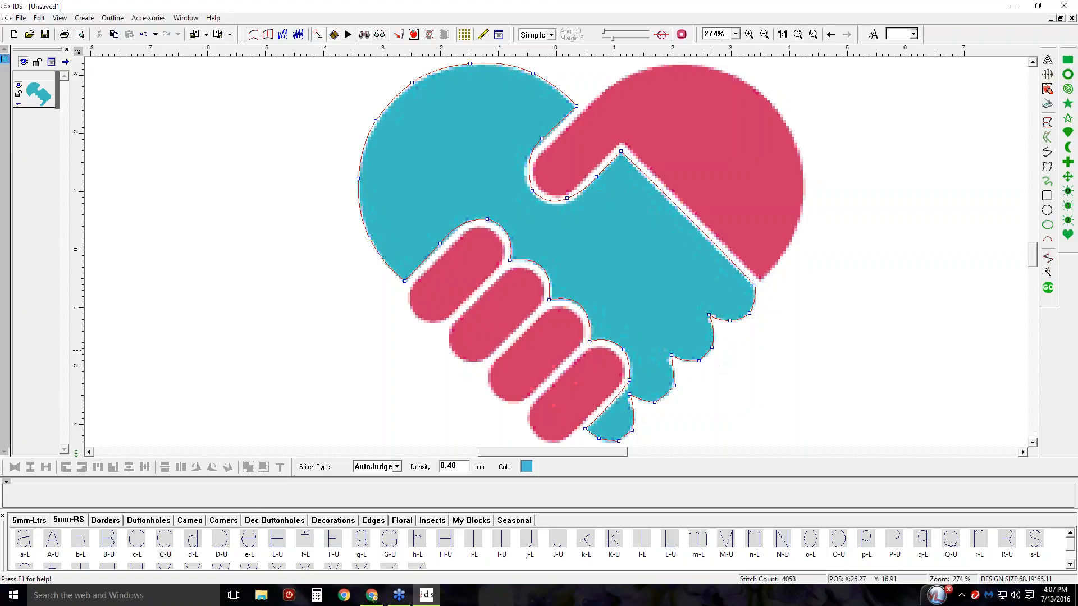
right_click(712, 347)
left_click(724, 354)
right_click(701, 360)
left_click(716, 367)
left_click_drag(712, 331, 712, 332)
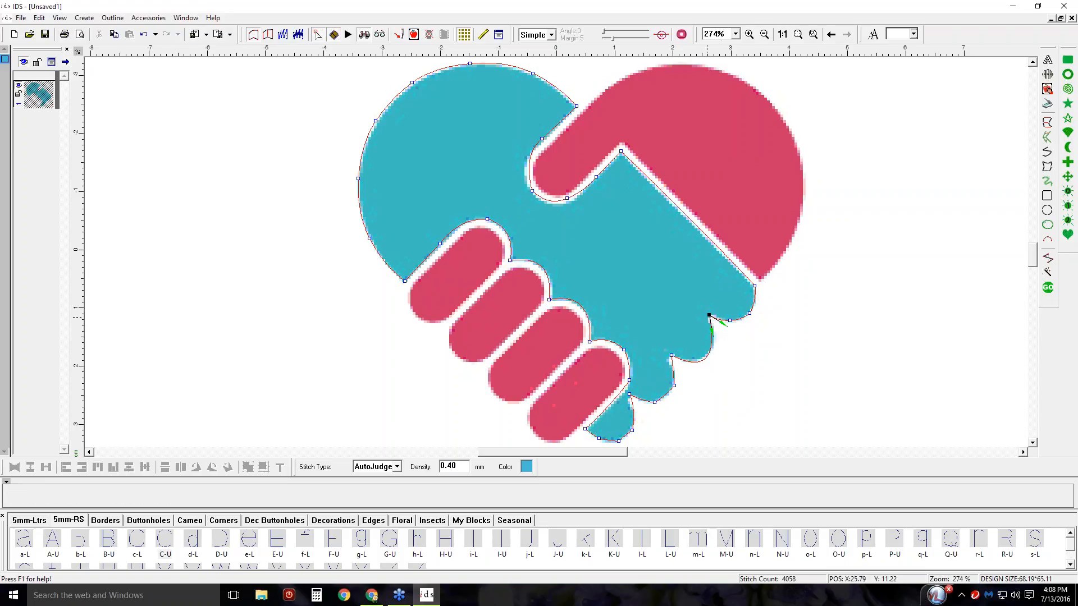
left_click(144, 34)
left_click(144, 35)
Delete the surplus outline point at the bottom of the third teal fingertip and finish editing its side curve.
left_click(654, 403)
right_click(655, 402)
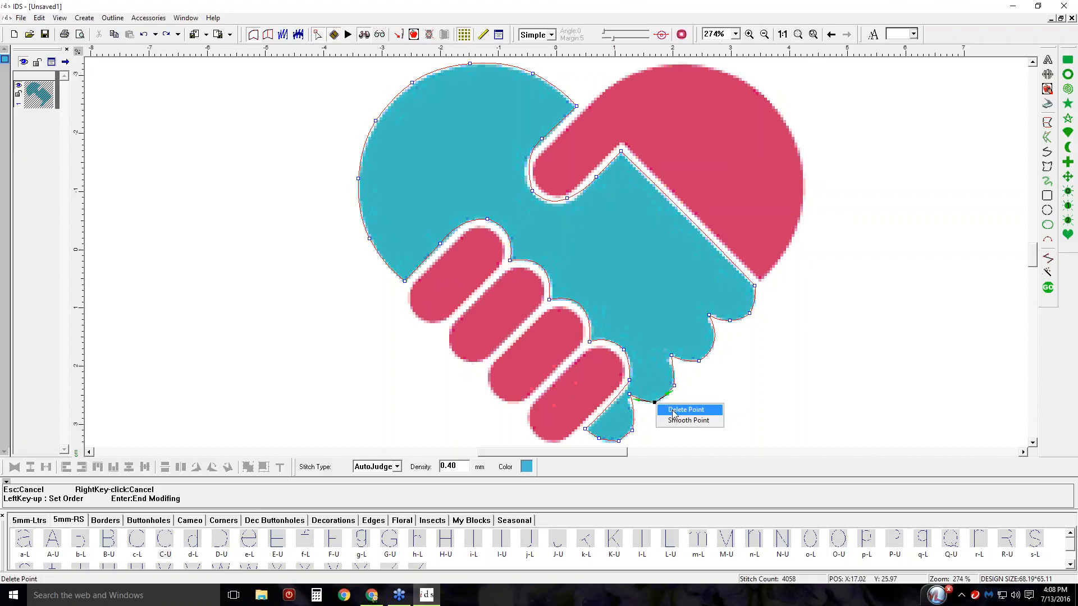
left_click(668, 409)
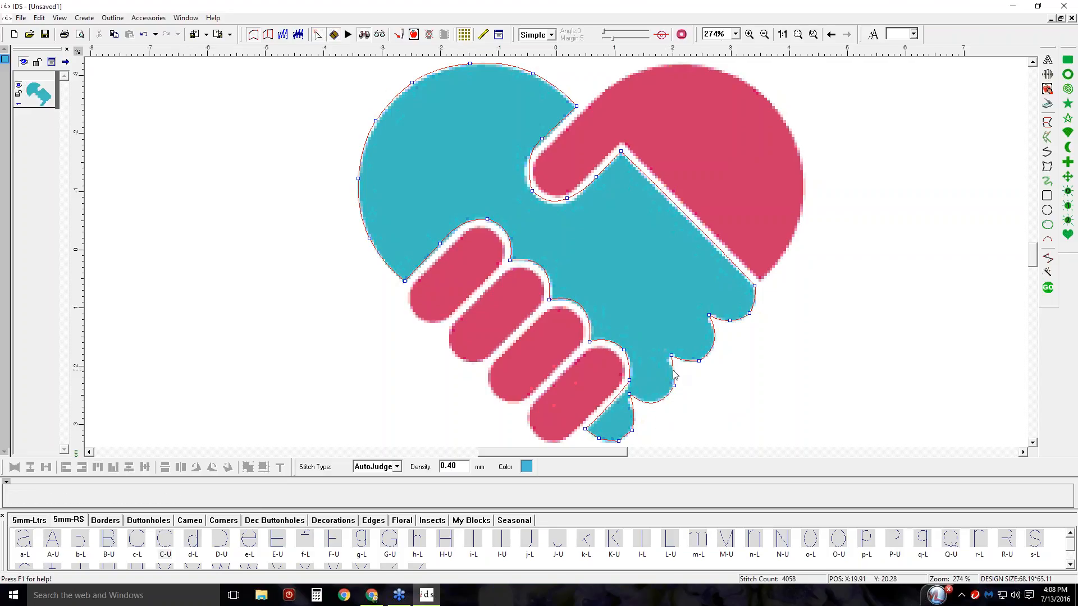
left_click(674, 371)
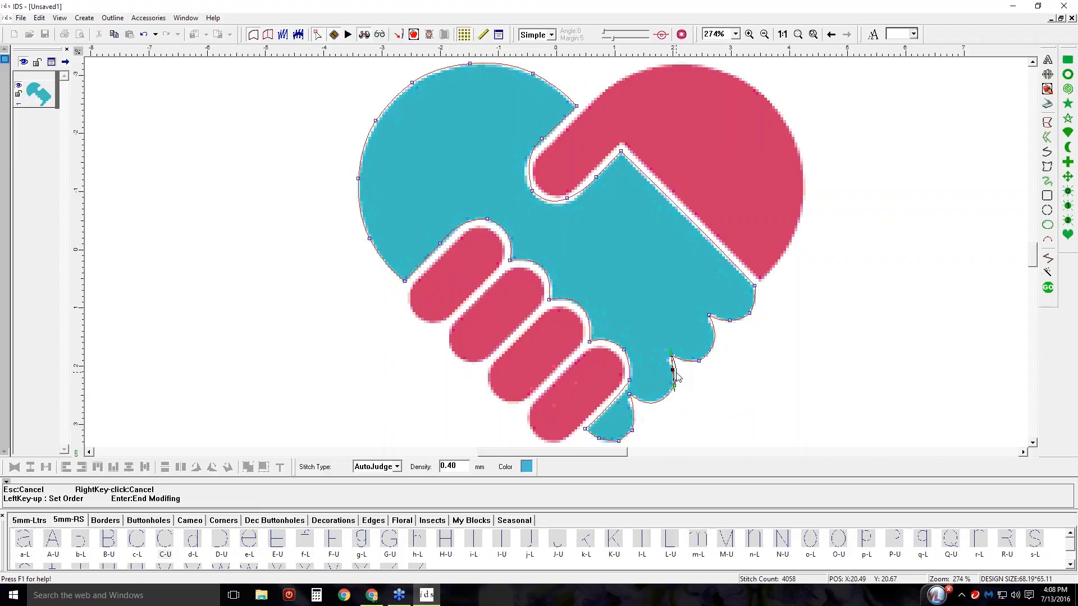
key("Return")
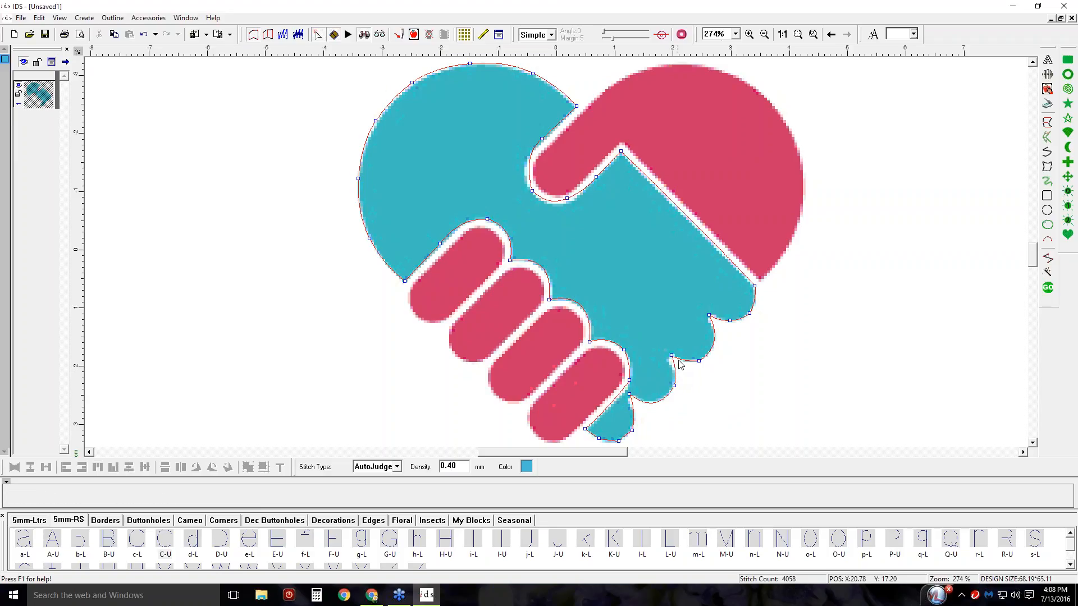
Delete the surplus points on the outer side and lower inner edge of the lowest teal fingertip.
right_click(632, 433)
left_click(646, 437)
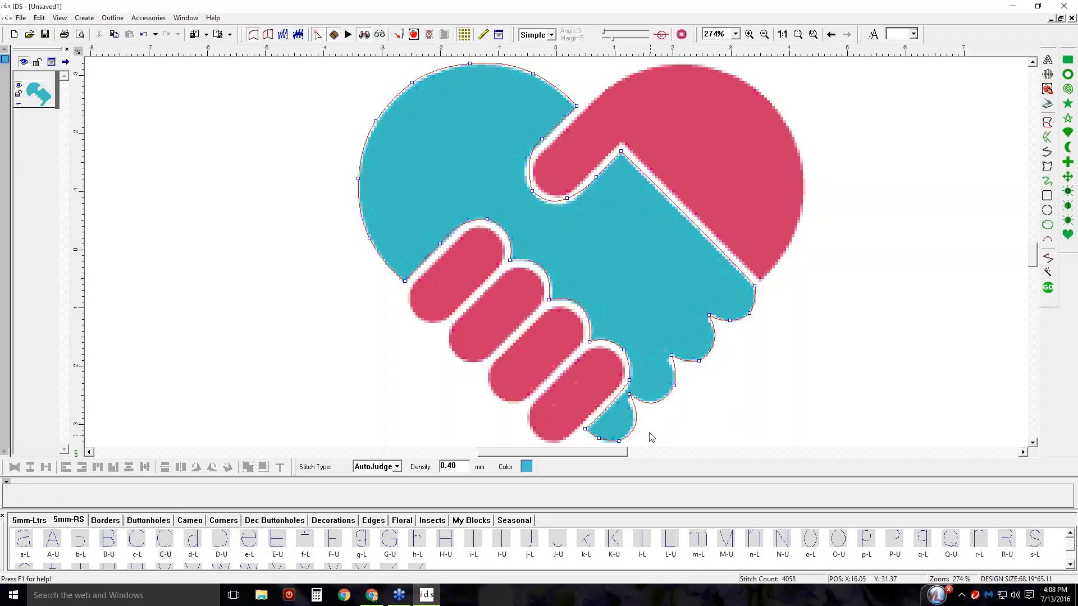
scroll(648, 427, "down", 3)
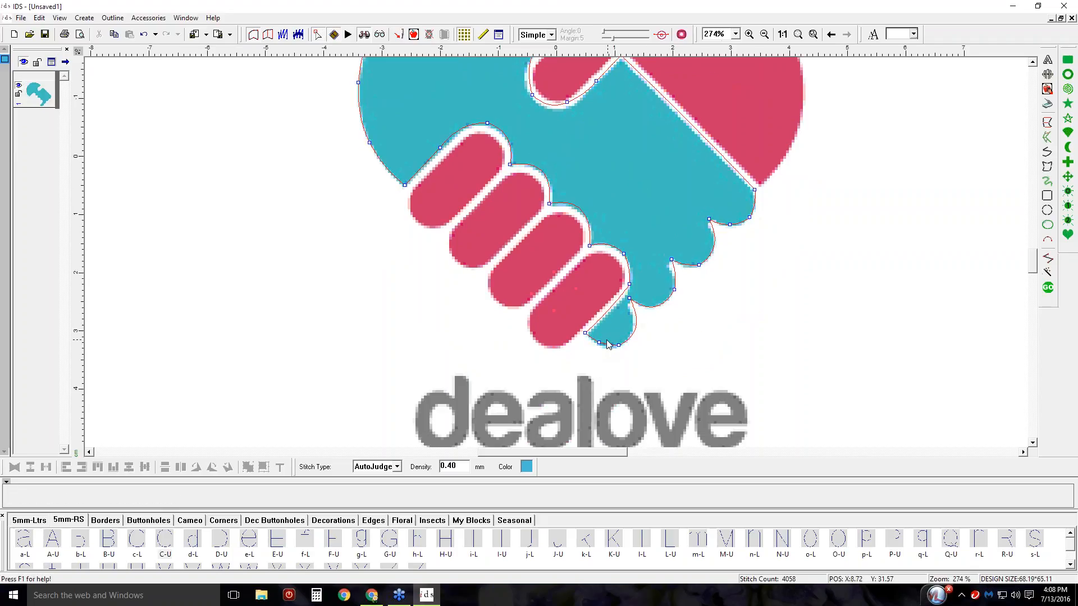
right_click(599, 342)
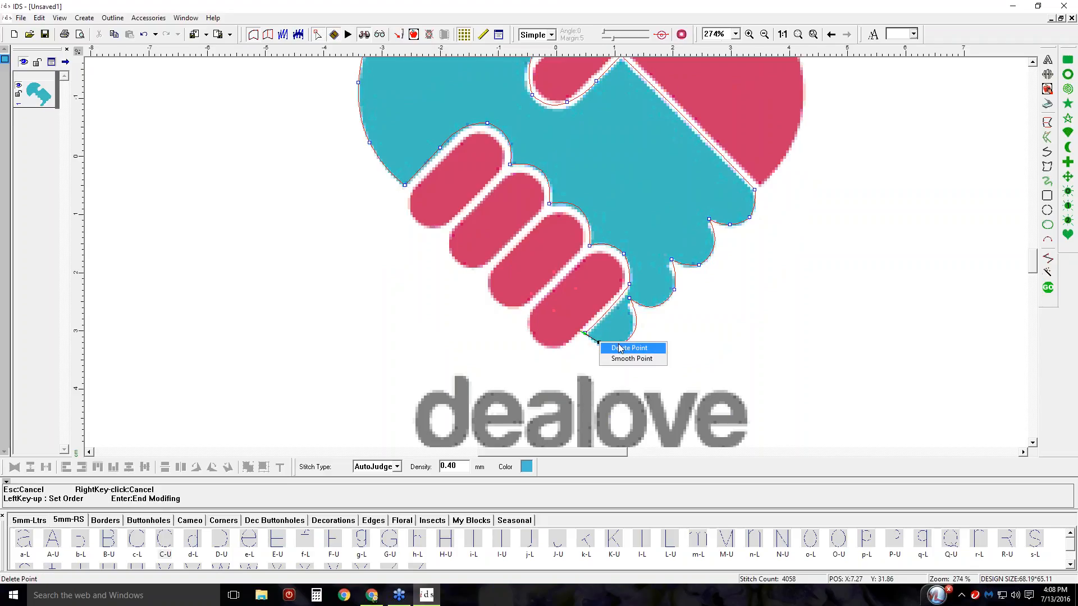
left_click(619, 348)
Smooth the bottom point of the lowest teal fingertip and adjust the curve on its outer side.
right_click(620, 346)
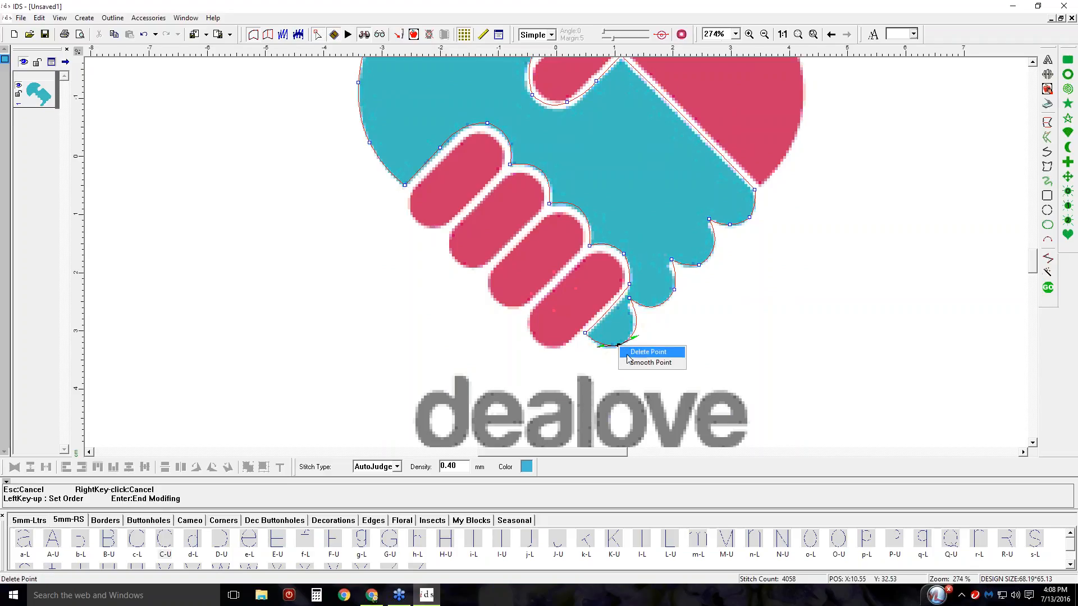
left_click(651, 363)
left_click(638, 327)
left_click_drag(637, 326, 632, 336)
key("Return")
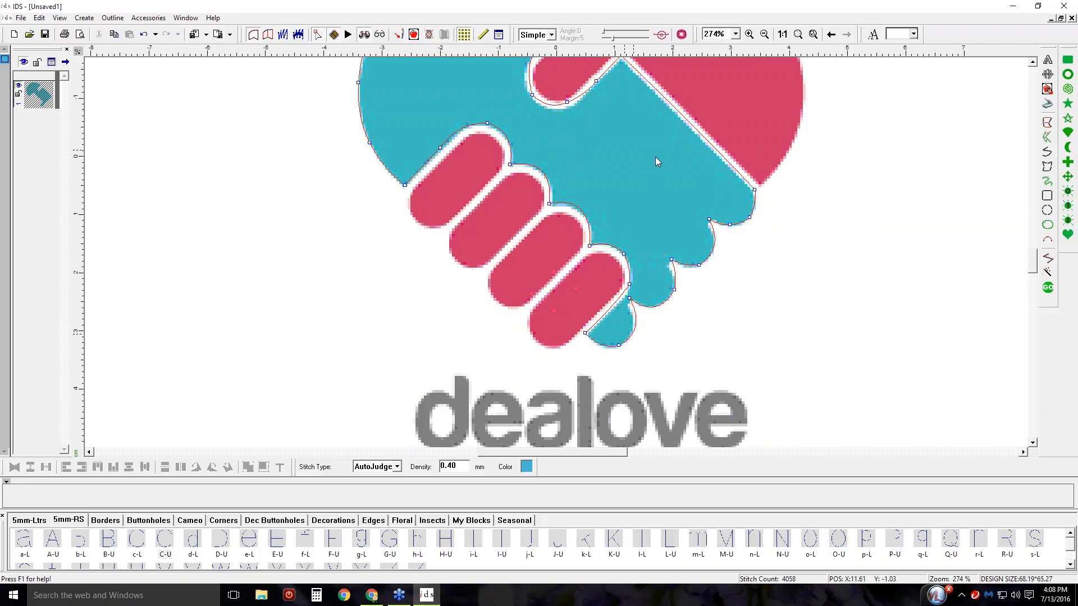
Refit the teal outline around the pink thumb by shifting the point beneath it, deleting the neighbouring point and pulling a side point outward.
scroll(676, 136, "up", 3)
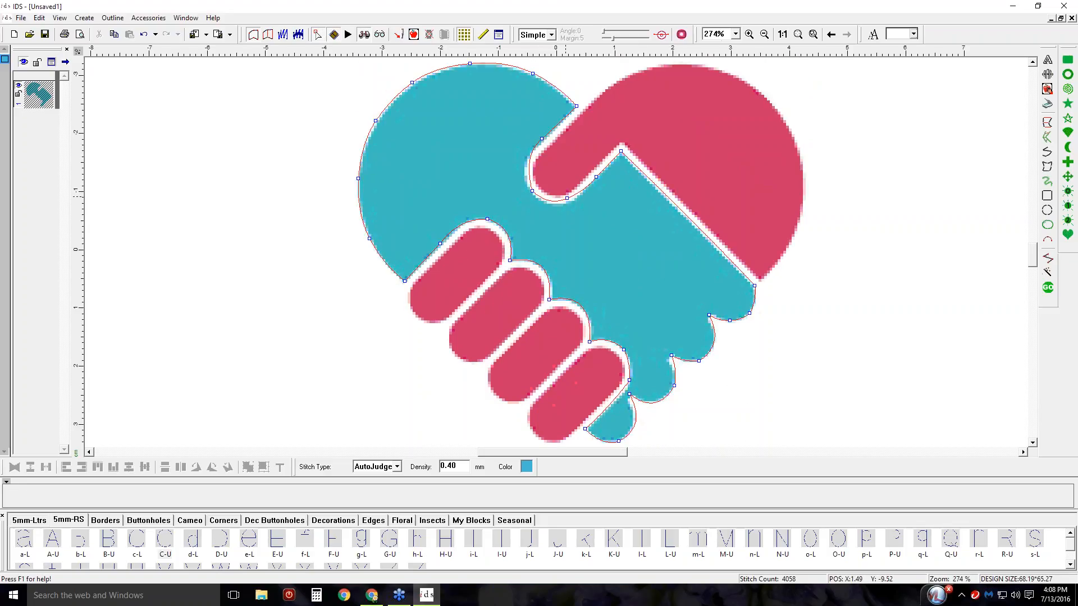
left_click_drag(567, 199, 569, 206)
right_click(543, 189)
left_click(544, 195)
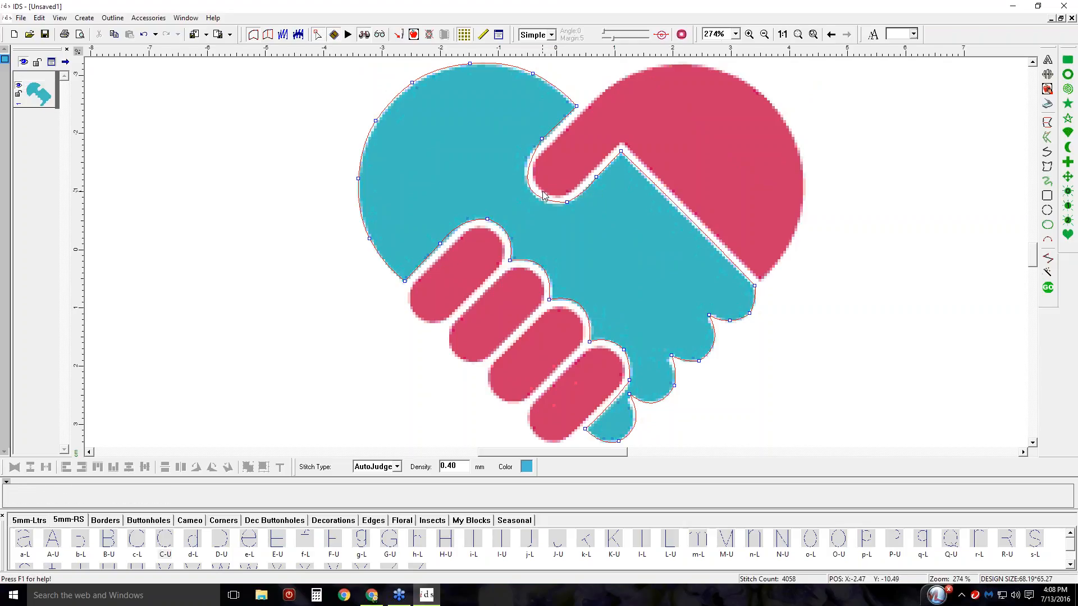
left_click(532, 160)
left_click_drag(531, 162, 527, 161)
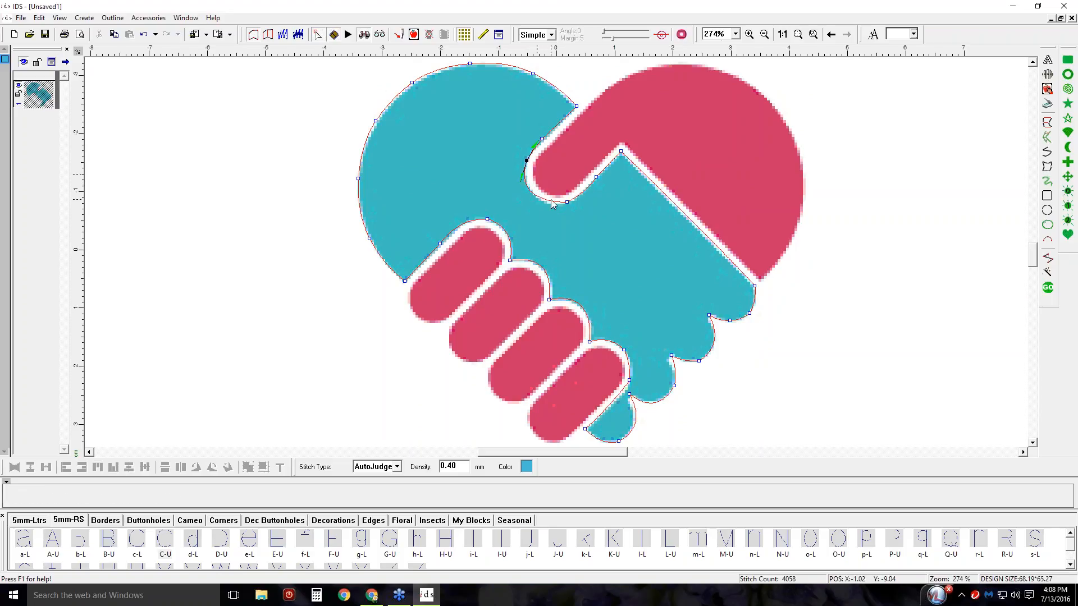
Finish refitting the teal outline beneath the pink thumb and set the teal hand's stitch type to Complex Fill.
left_click_drag(554, 202, 551, 201)
key("Return")
left_click(398, 467)
left_click(391, 488)
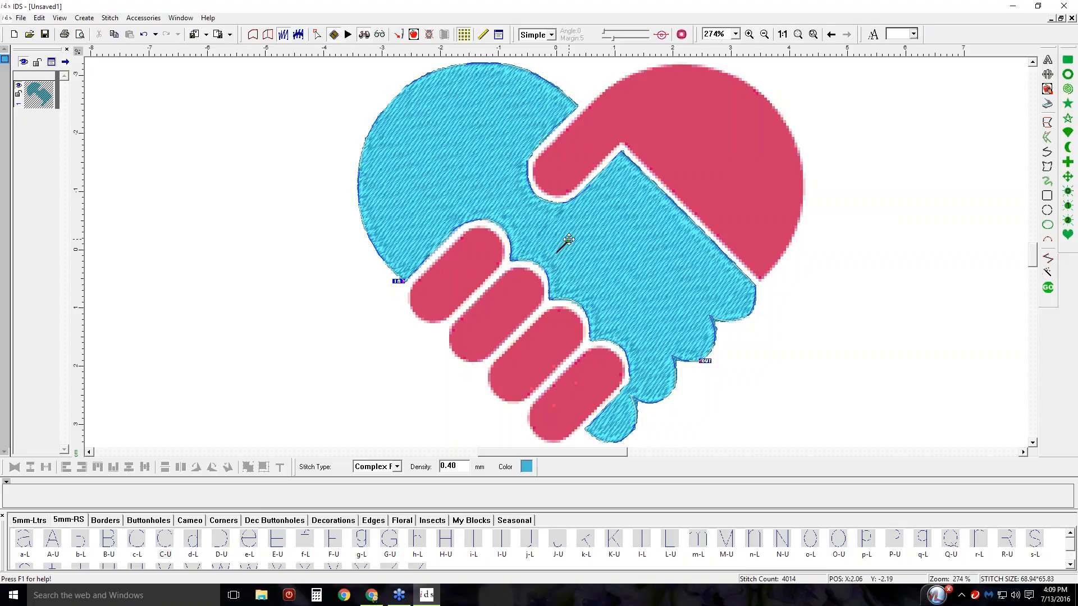
Rotate the teal hand's stitch direction to a slight diagonal, regenerating the stitches to check each angle.
left_click_drag(569, 241, 541, 240)
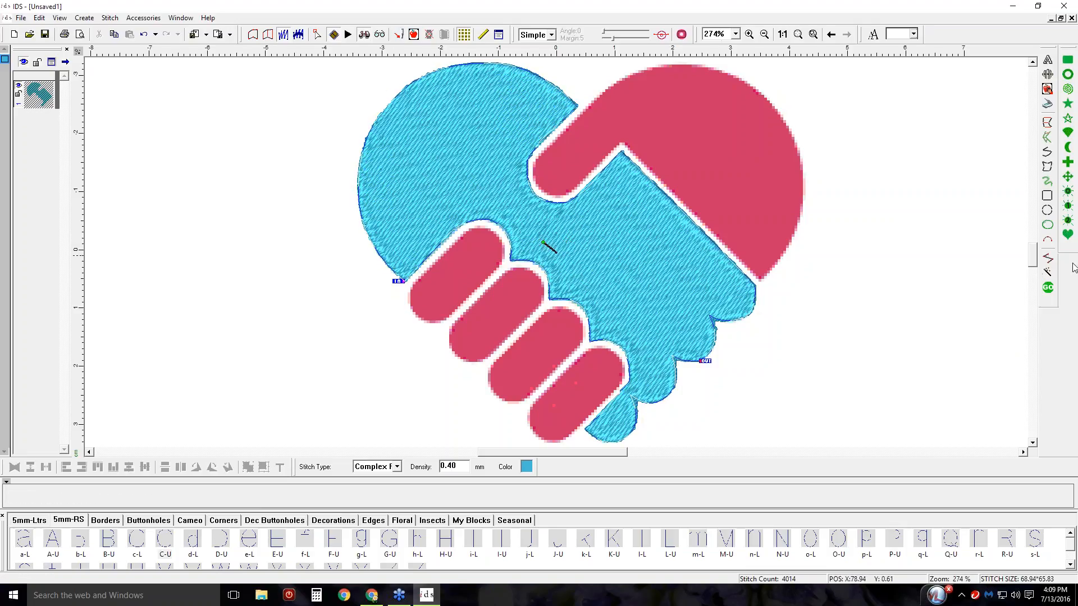
left_click(1047, 288)
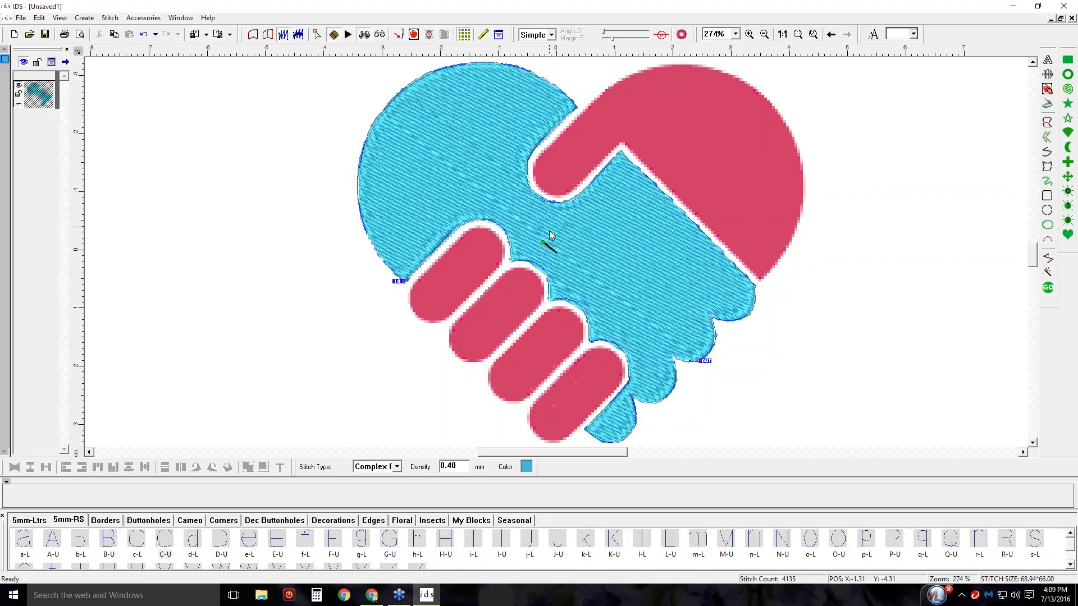
left_click_drag(543, 243, 540, 252)
left_click(1048, 289)
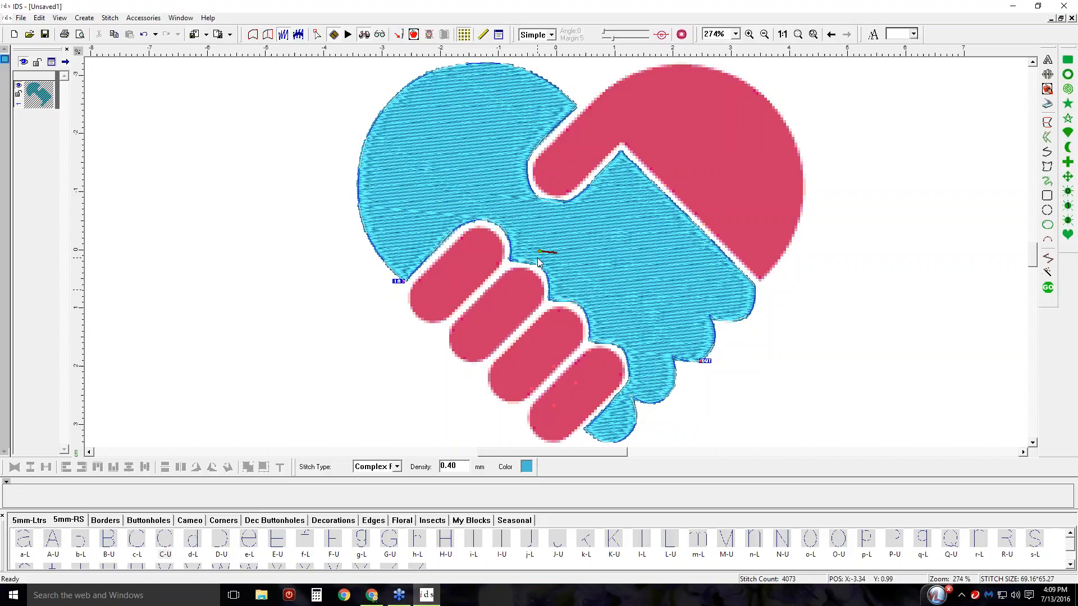
left_click_drag(541, 252, 540, 256)
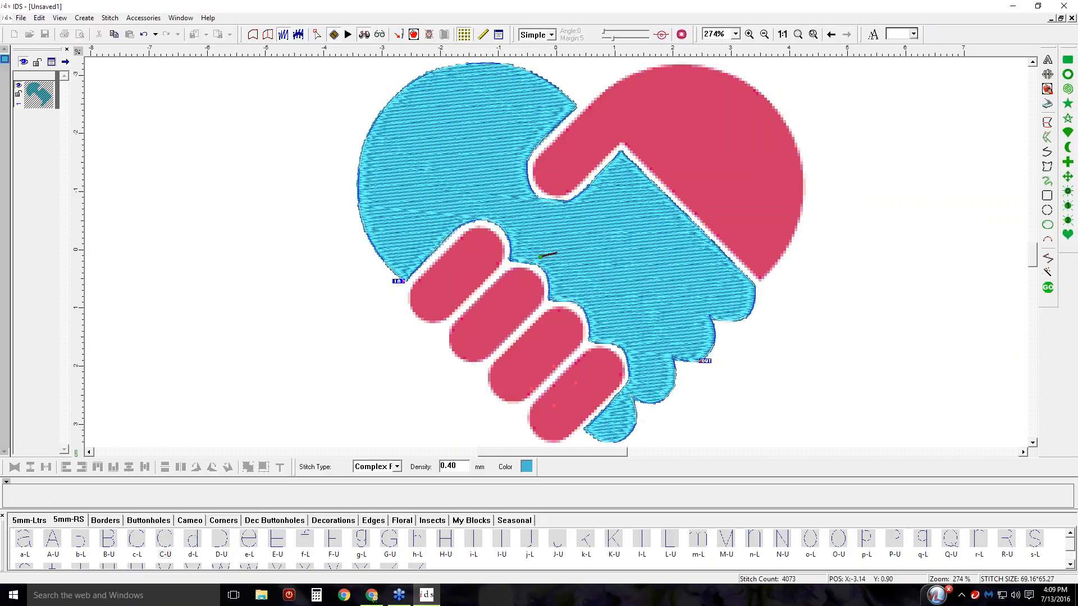
left_click(1049, 289)
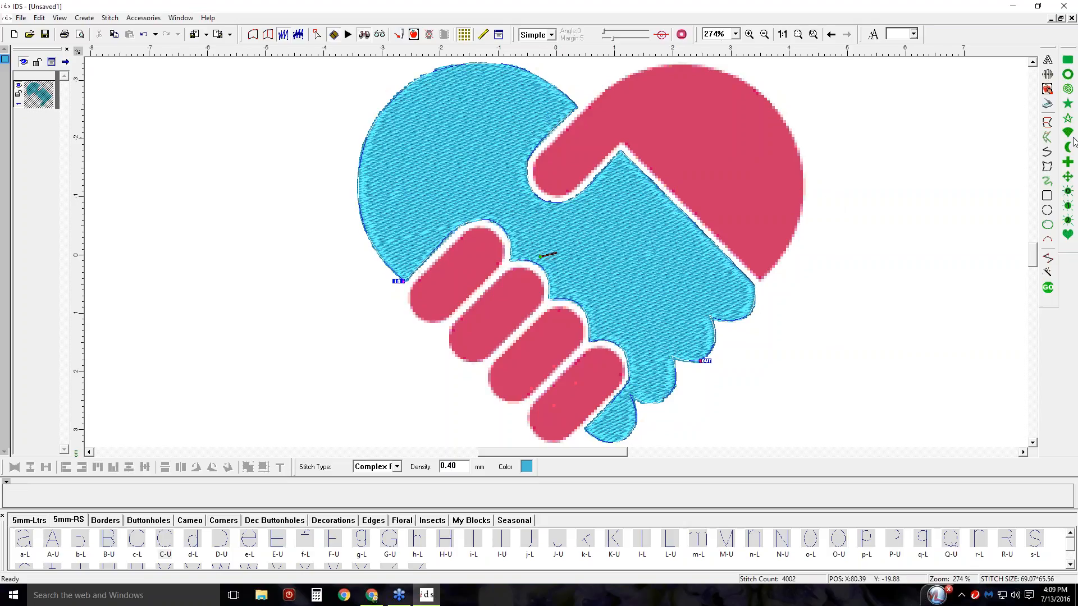
Auto-trace the large pink hand shape from the artwork with a color tolerance of 38%.
left_click(1048, 272)
left_click(702, 142)
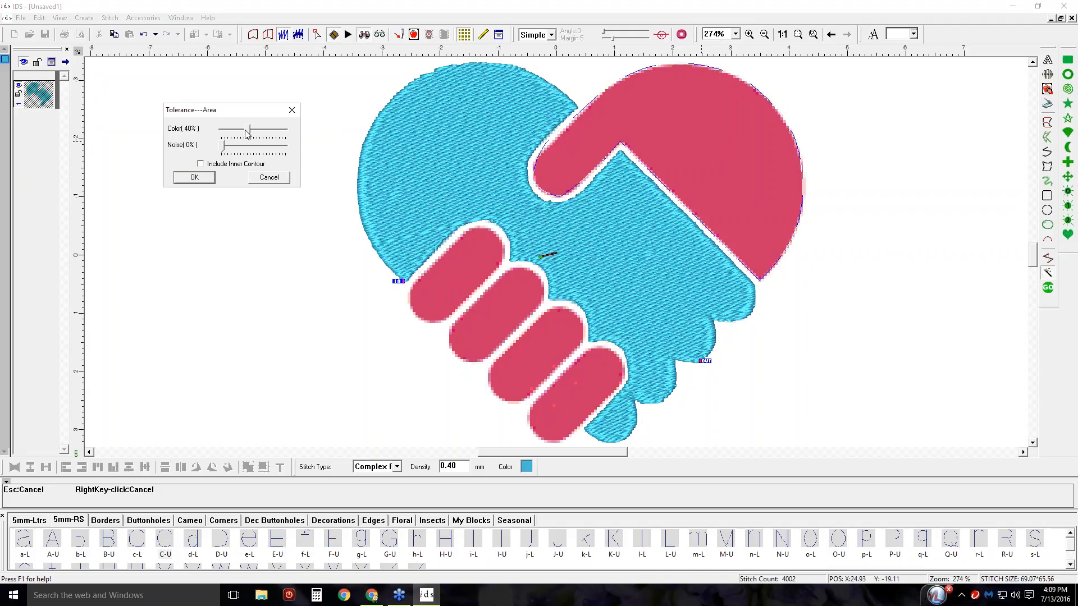
left_click_drag(245, 133, 244, 133)
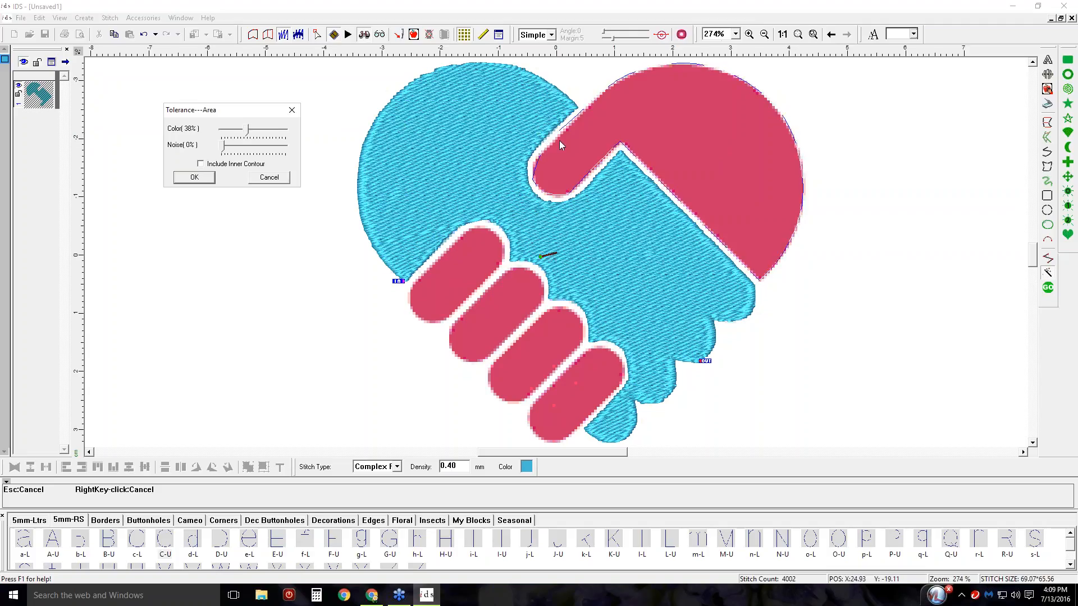
left_click(195, 177)
Auto-trace each of the four pink fingers as a separate fill with a color tolerance of 38%.
left_click(463, 277)
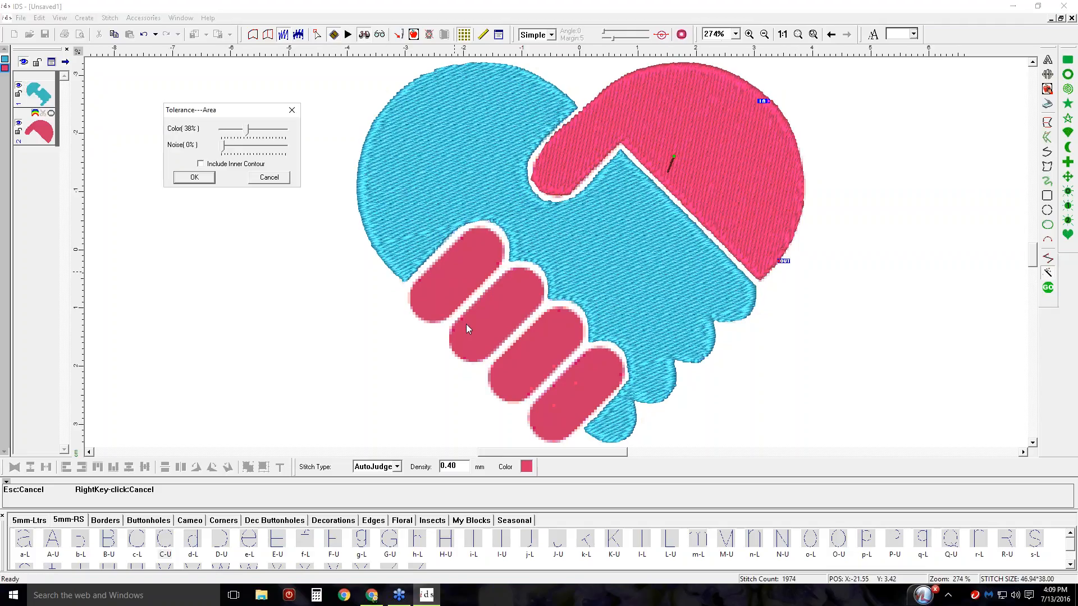
left_click(204, 177)
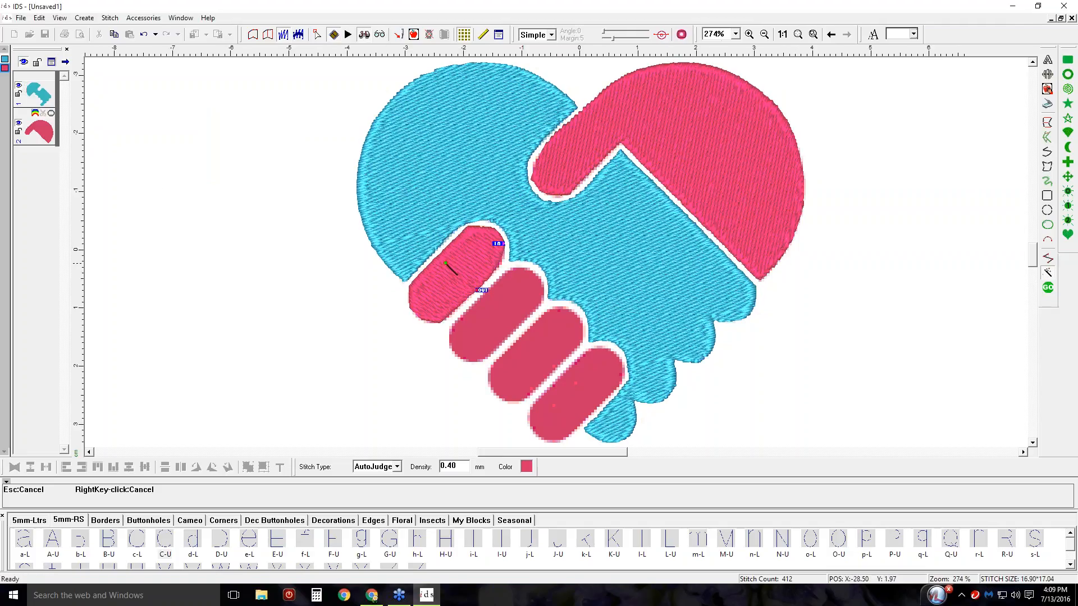
left_click(209, 179)
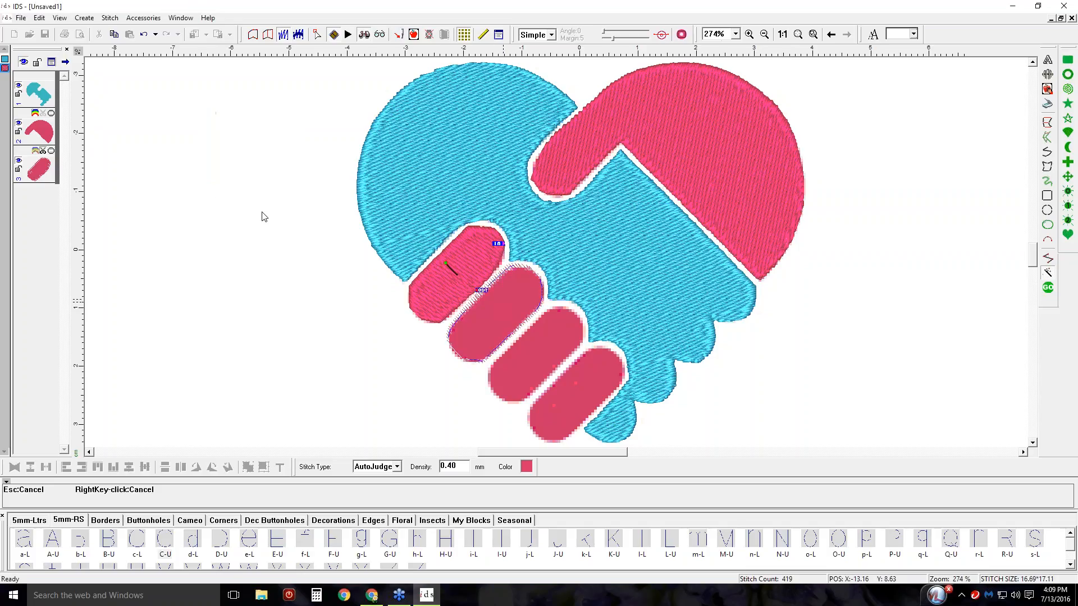
left_click(539, 358)
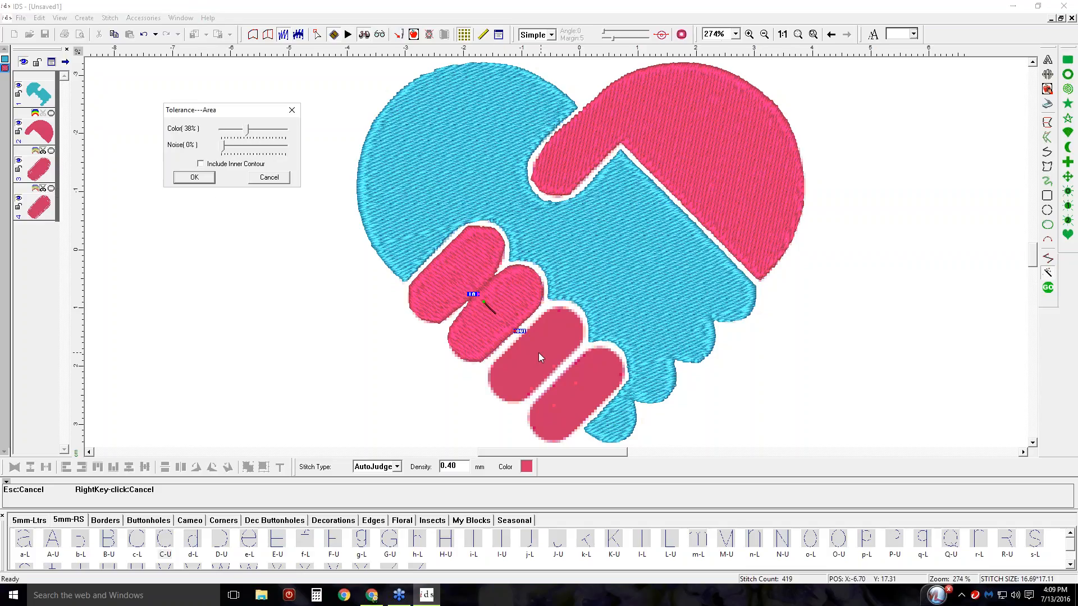
left_click(194, 177)
left_click(576, 403)
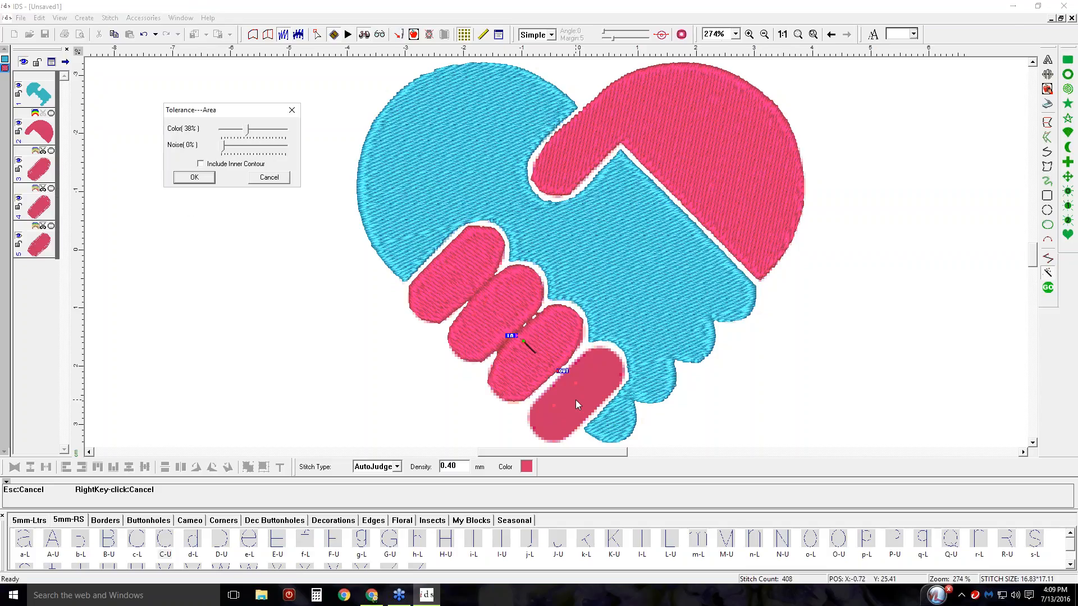
left_click(192, 177)
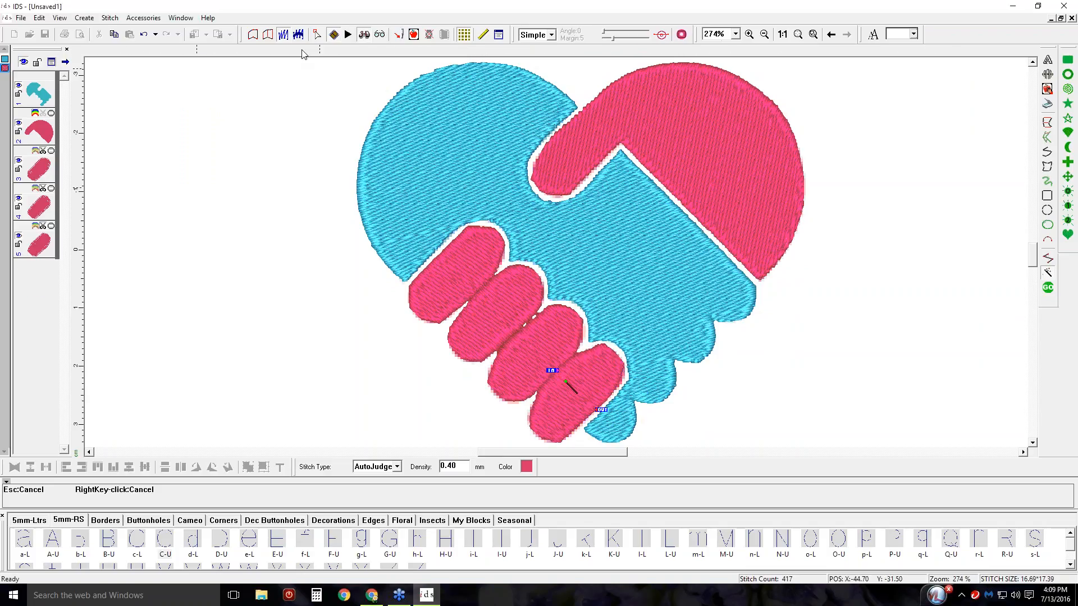
Reshape the upper end of the lowest pink finger's outline and delete the surplus point on its lower side.
left_click(252, 37)
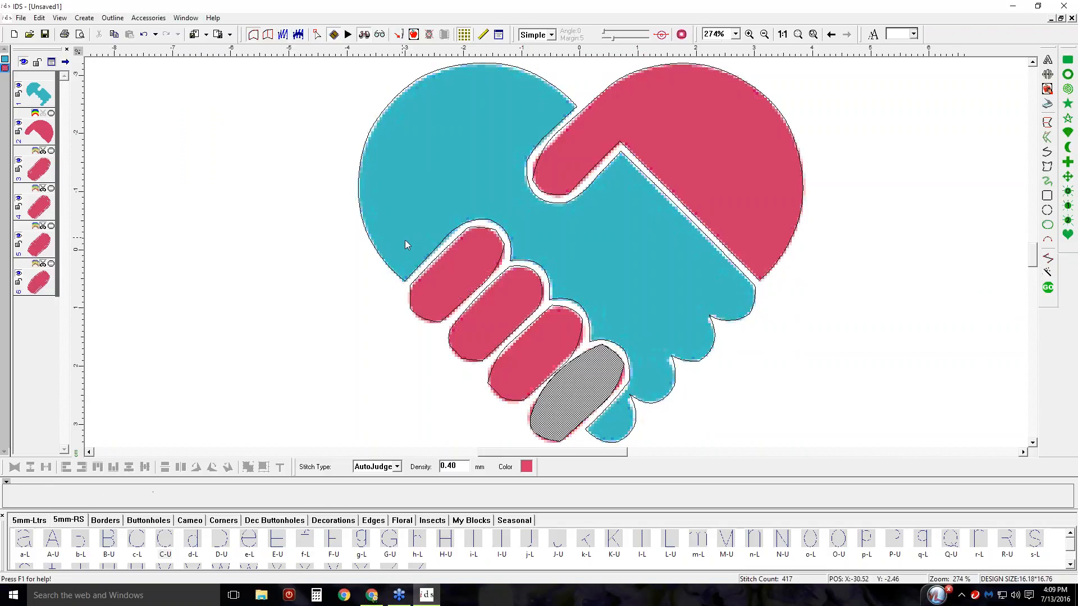
left_click(318, 35)
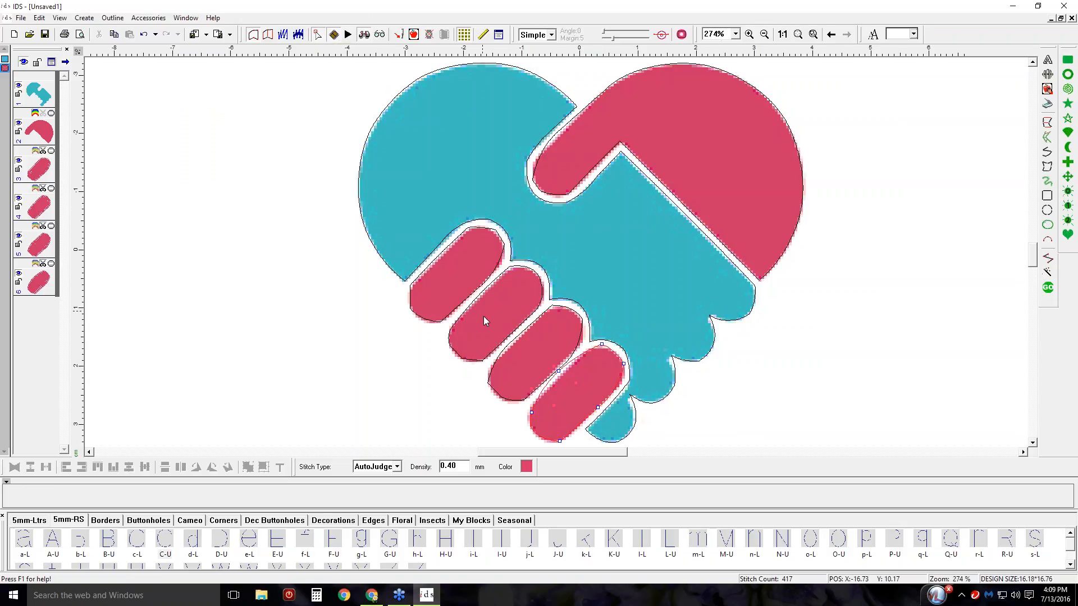
left_click(559, 372)
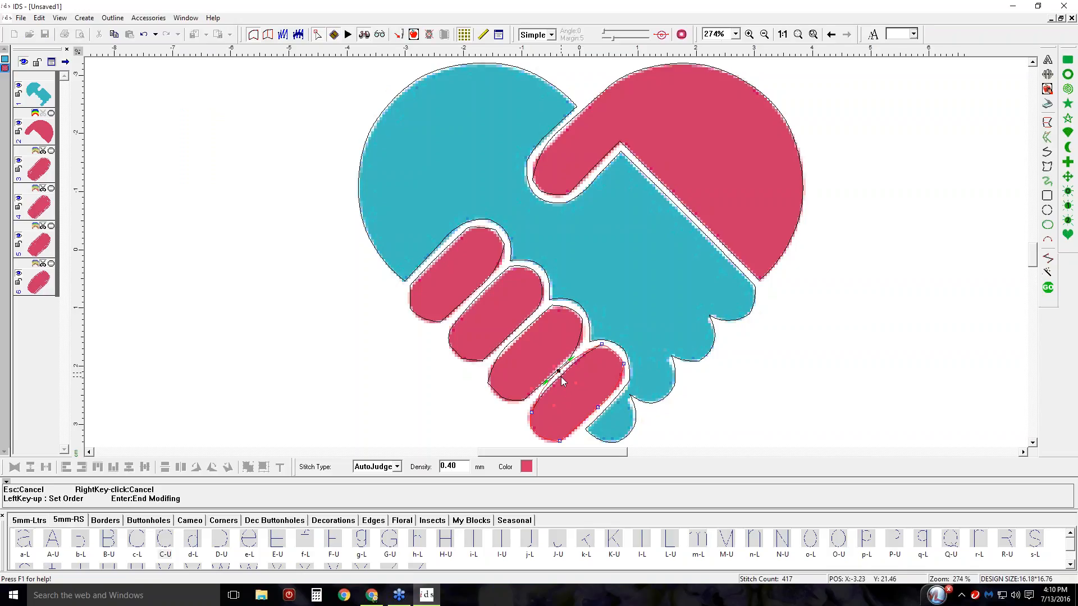
left_click_drag(559, 371, 561, 377)
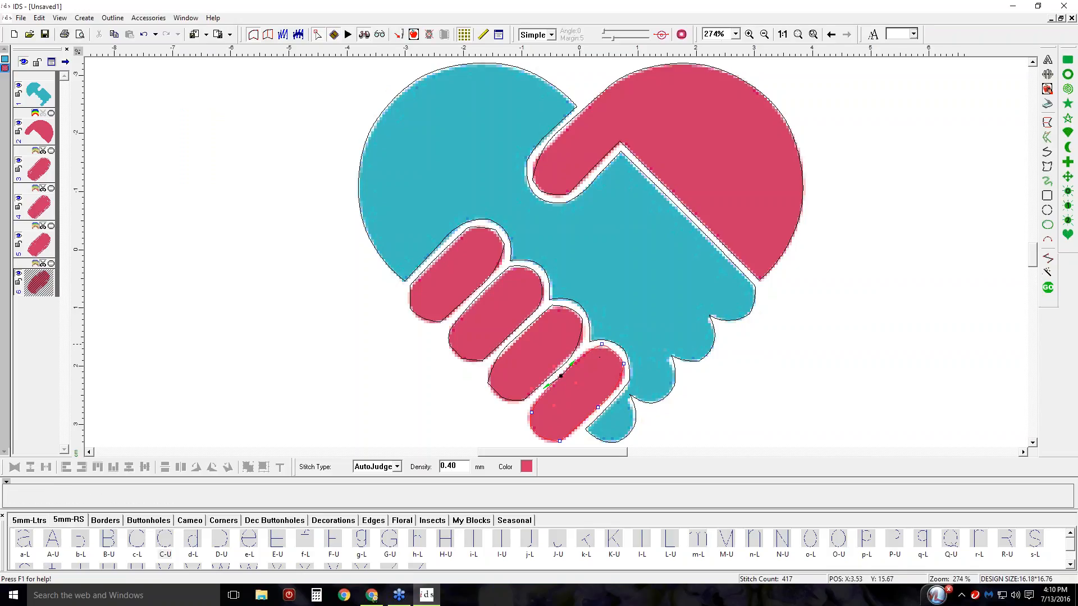
left_click(602, 344)
mouse_move(598, 350)
left_mouse_down()
mouse_move(624, 377)
mouse_move(617, 353)
left_mouse_up()
right_click(598, 408)
left_click(622, 415)
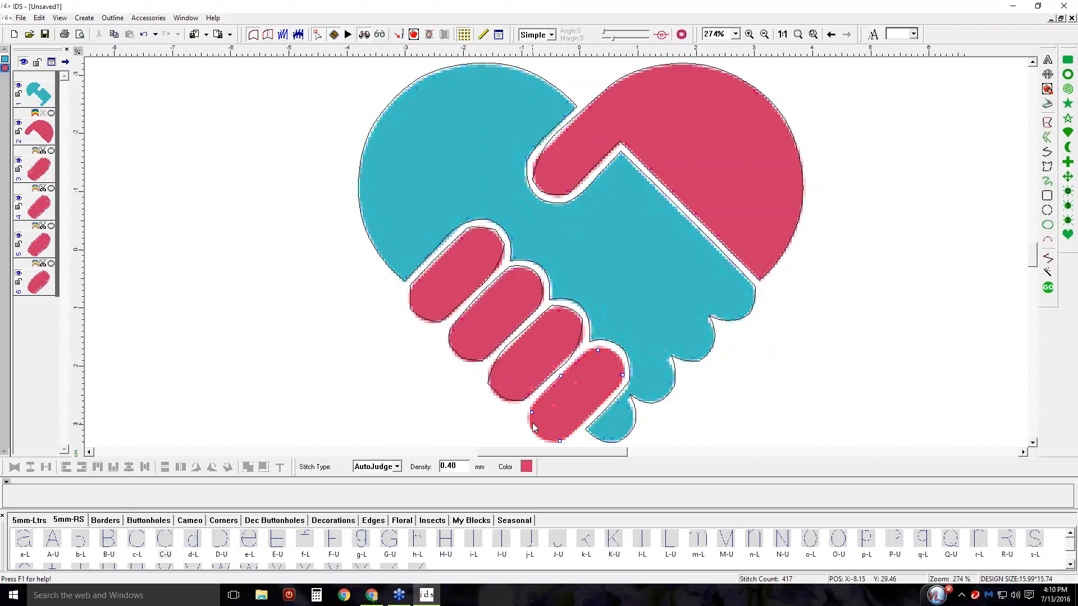
Round both ends of the lowest pink finger's outline and delete the surplus point on its upper side.
left_click_drag(540, 437, 536, 438)
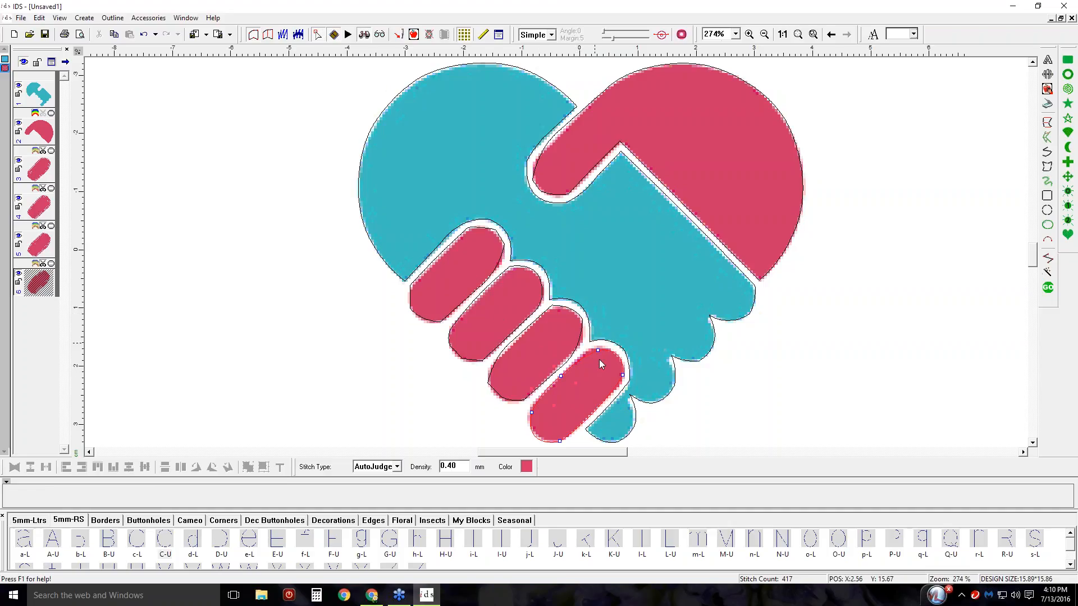
left_click_drag(598, 350, 594, 350)
left_click_drag(532, 413, 530, 413)
right_click(563, 374)
left_click(567, 382)
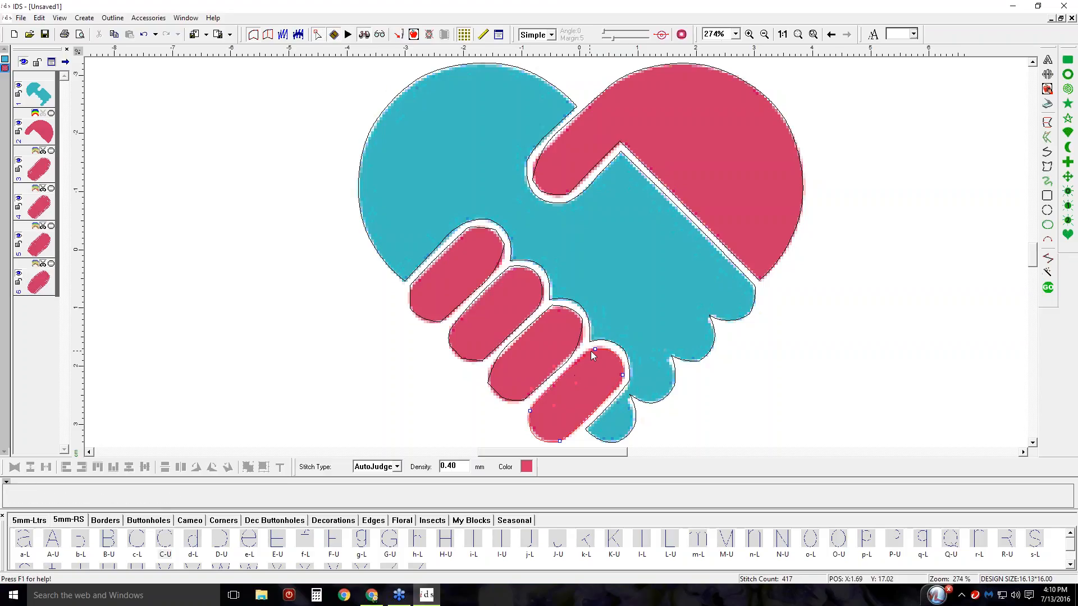
left_click_drag(593, 348, 620, 362)
Delete the three upper traced pink fingers, keeping only the reshaped lowest one.
left_click(543, 352)
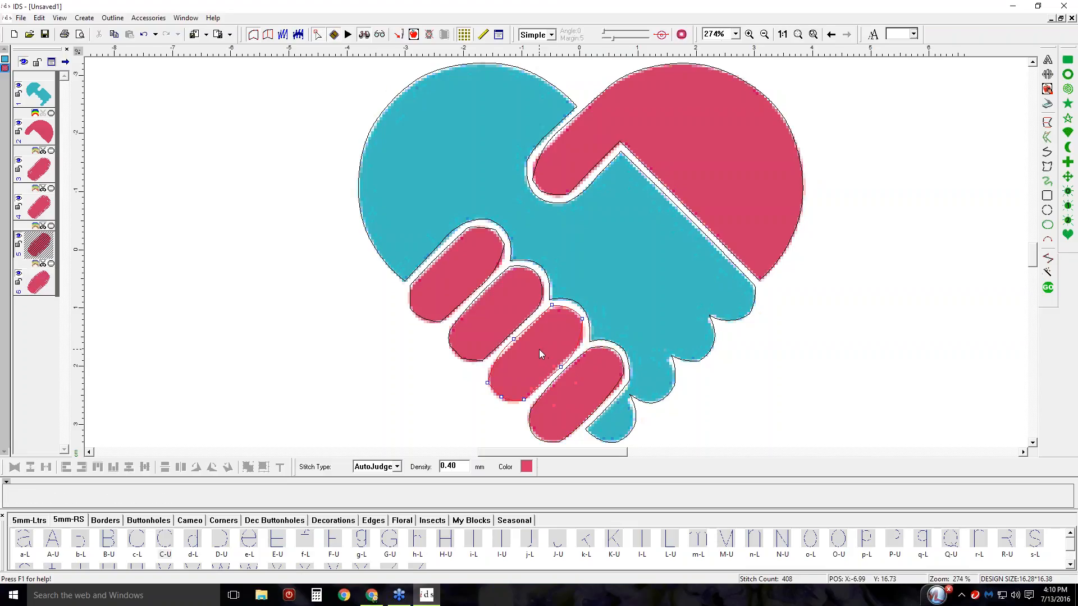
left_click(510, 309, "shift")
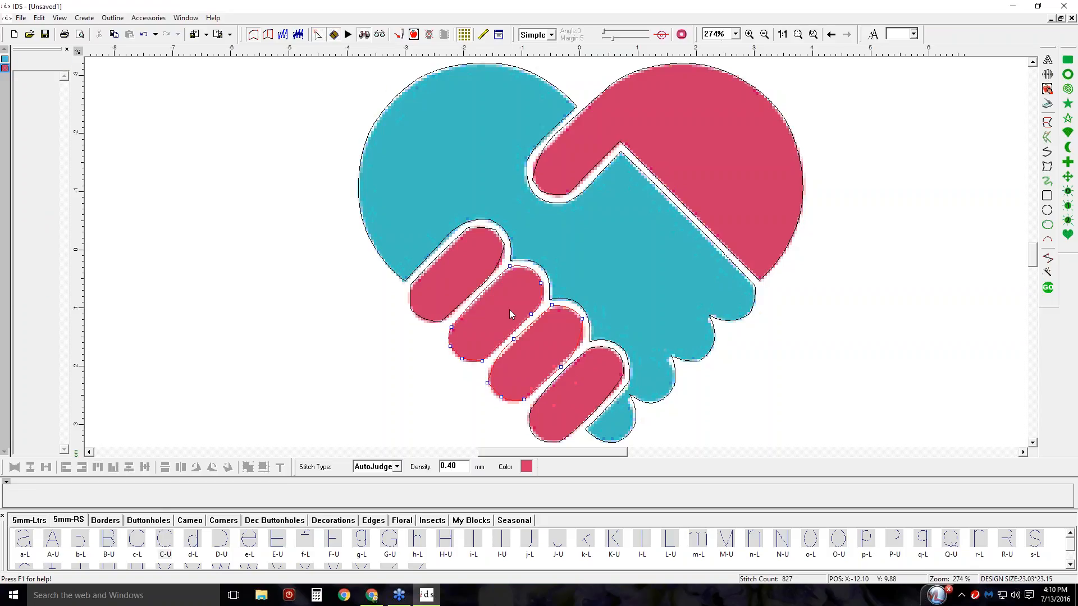
left_click(475, 274, "shift")
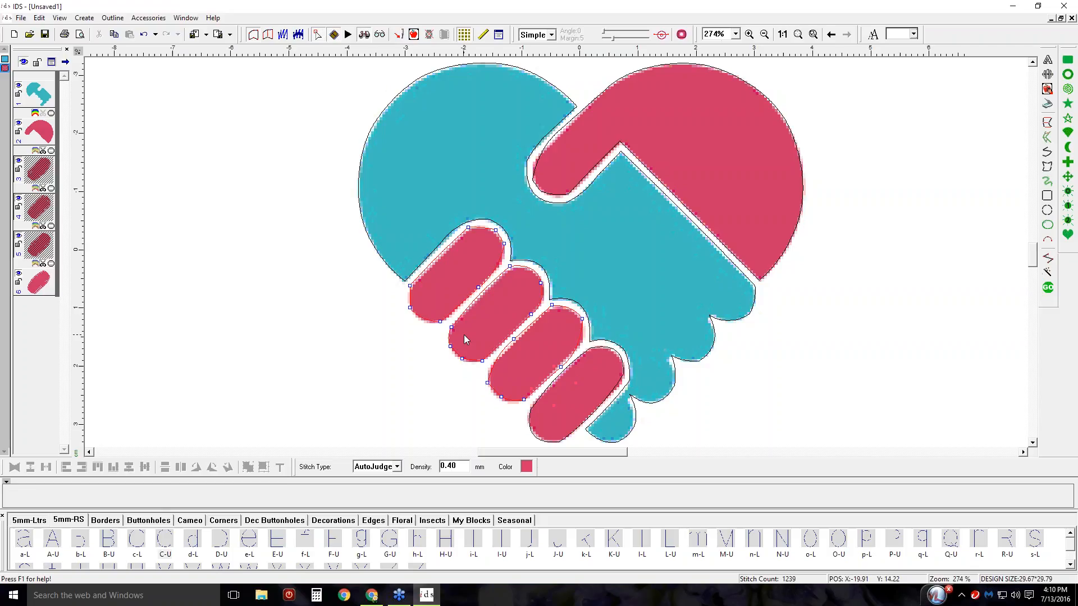
key("Delete")
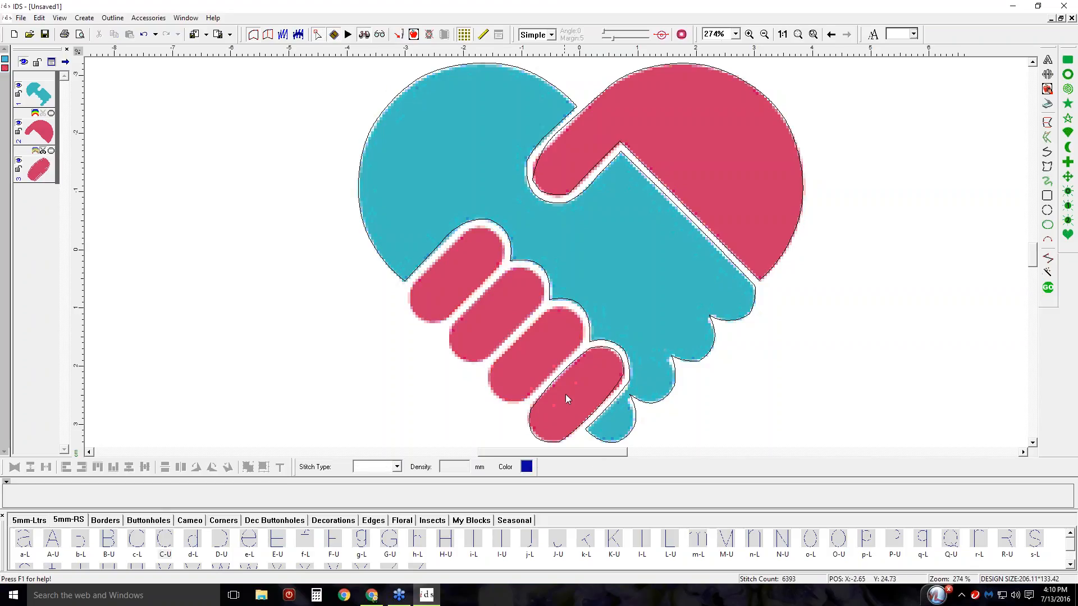
Return to the stitch view and regenerate the stitches from the edited finger outline.
left_click(585, 389)
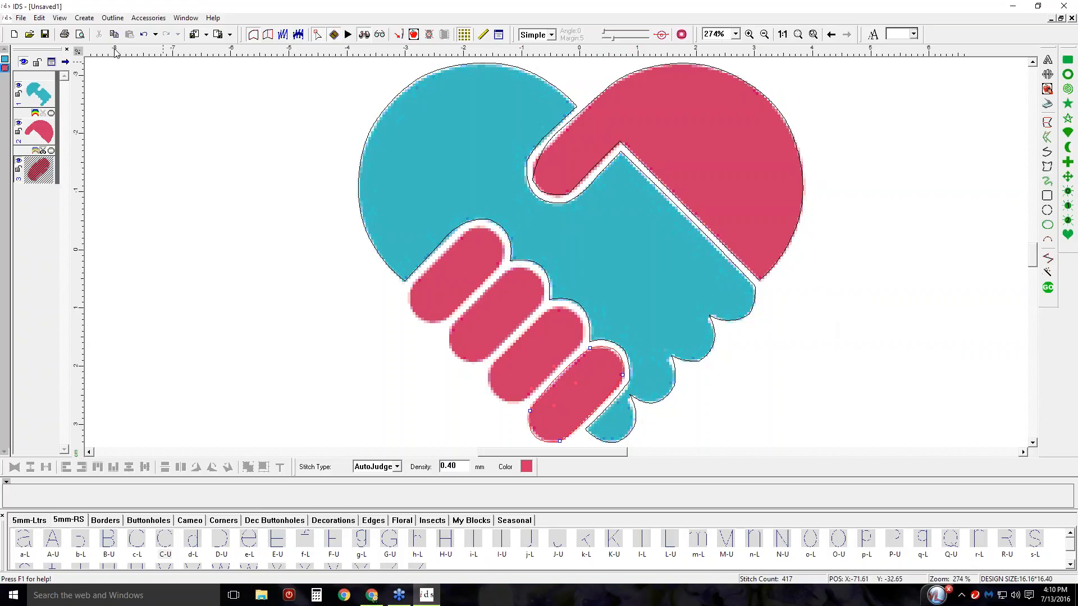
left_click(283, 35)
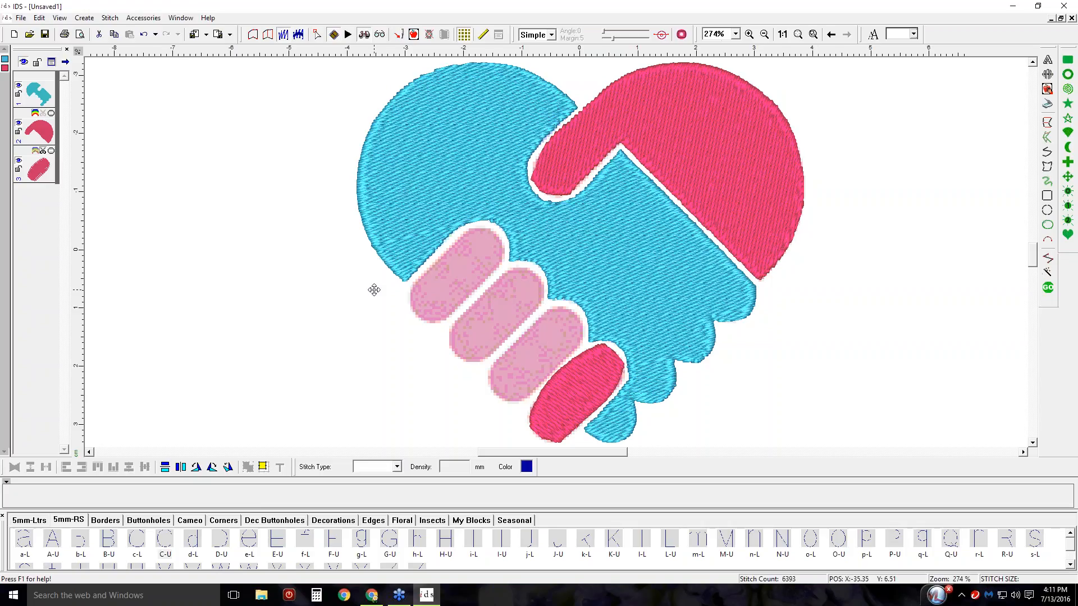
left_click(1048, 289)
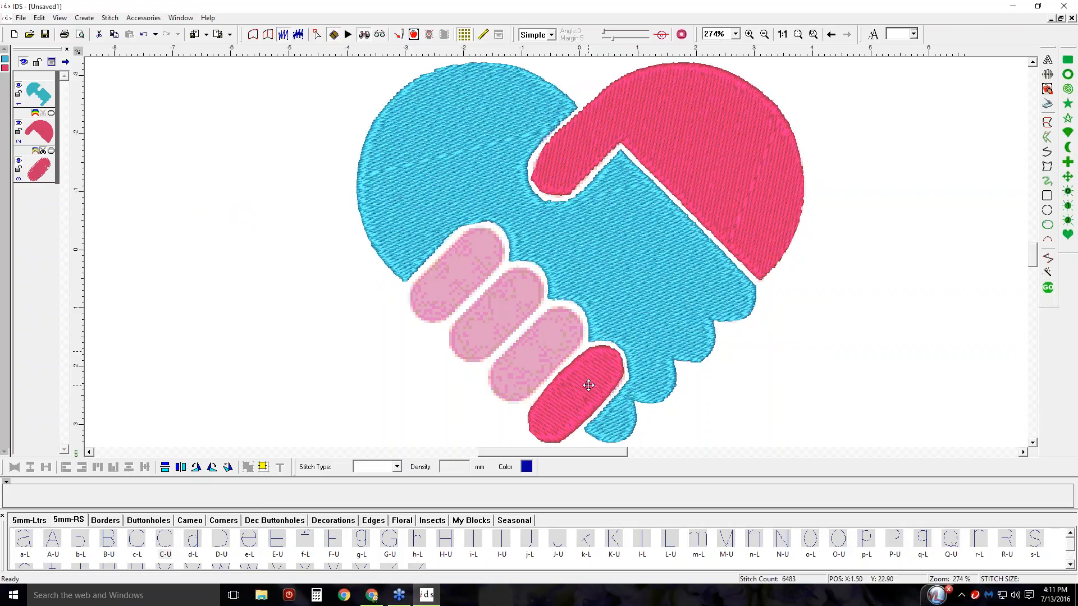
Copy the lowest pink finger and paste three duplicates, placing one over each remaining finger in the artwork.
left_click(568, 383)
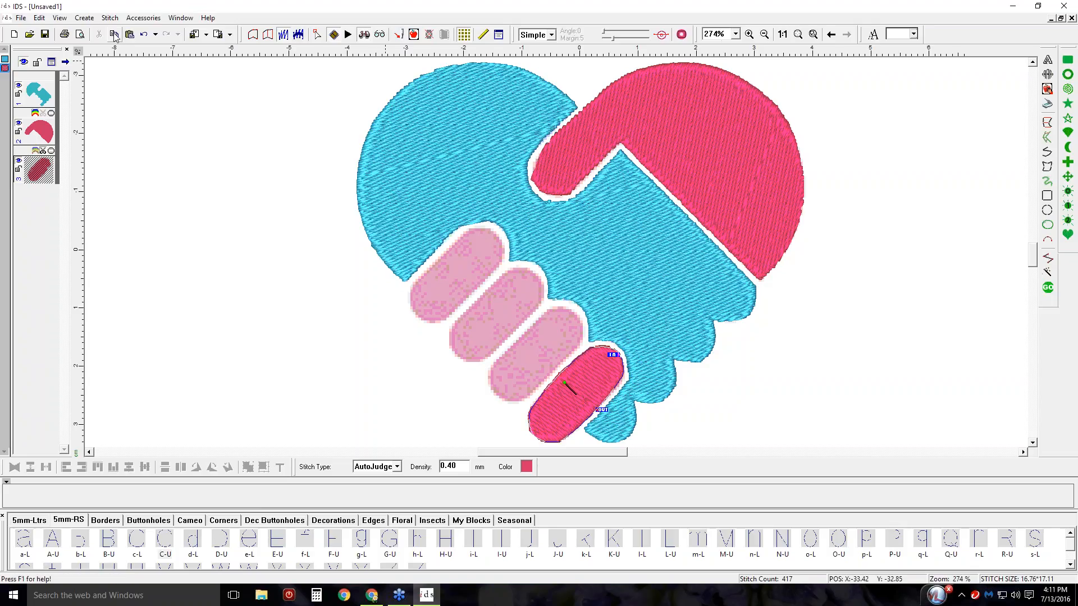
left_click(128, 38)
left_click_drag(579, 373, 542, 332)
left_click(129, 34)
left_click_drag(567, 385, 493, 308)
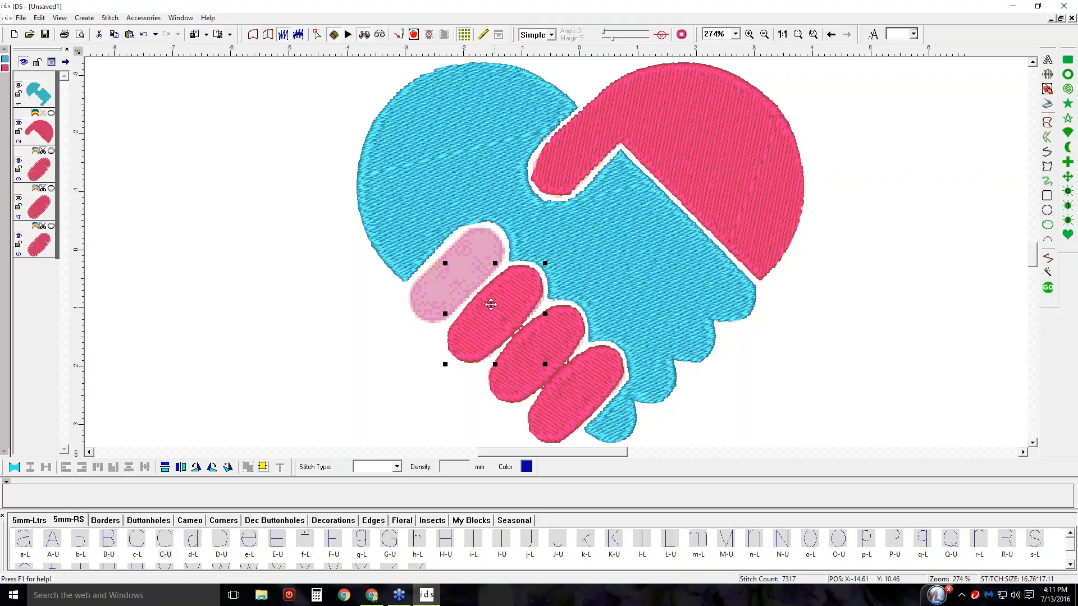
left_click(135, 35)
left_click_drag(586, 389, 459, 273)
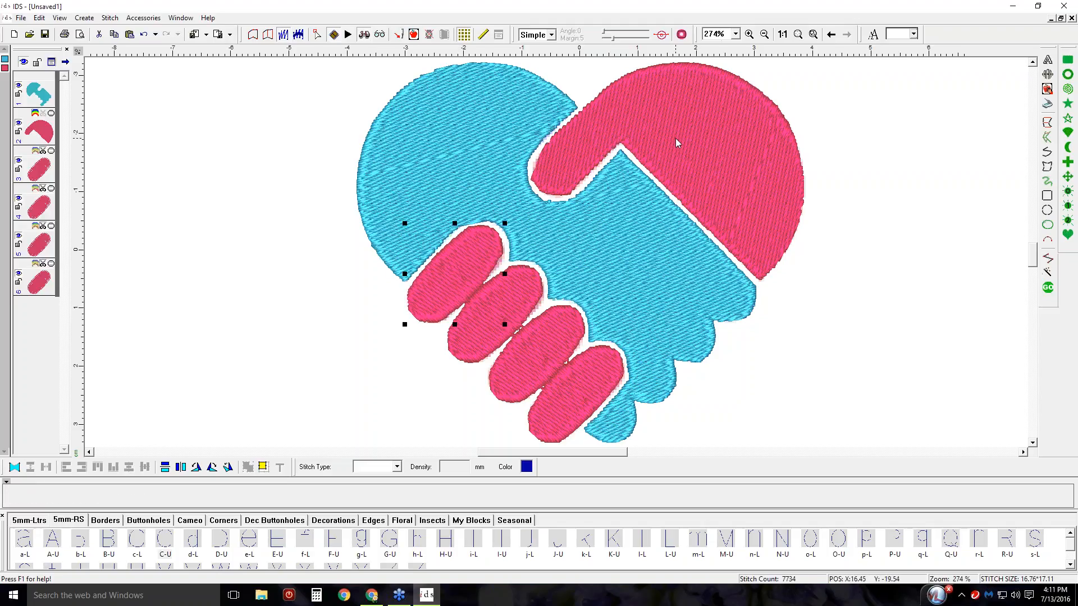
Display the design at 100%, move the background artwork away from the stitched heart and undo that move.
left_click(782, 34)
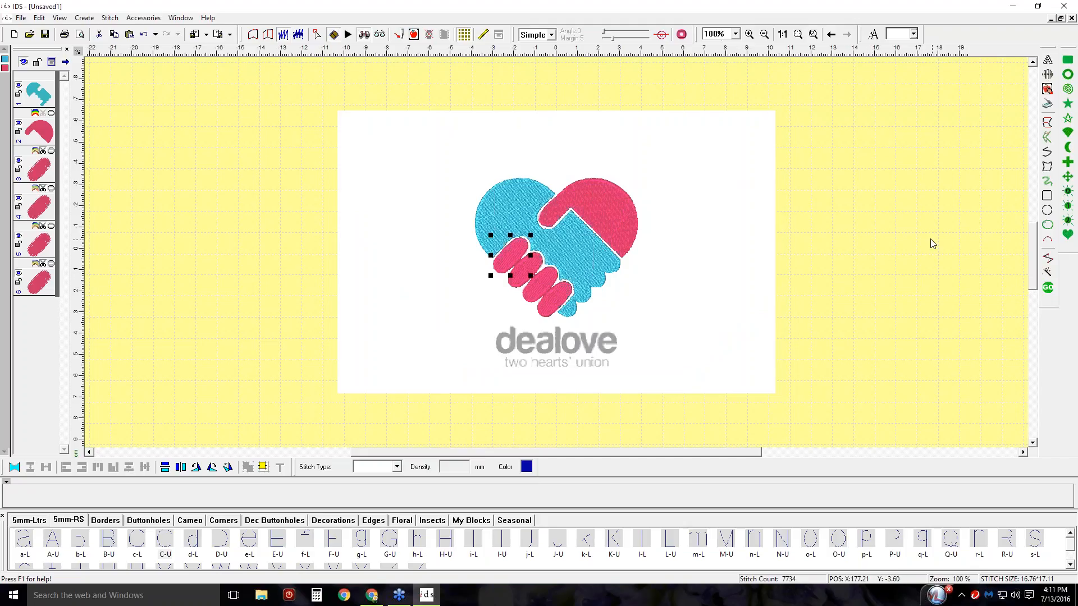
left_click(1004, 337)
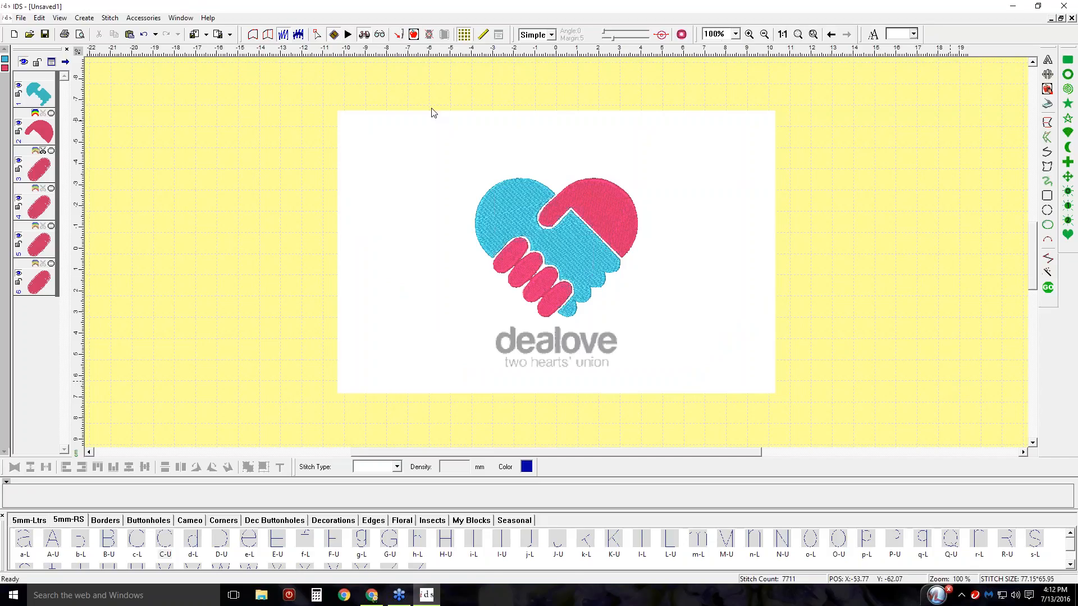
left_click_drag(458, 136, 715, 351)
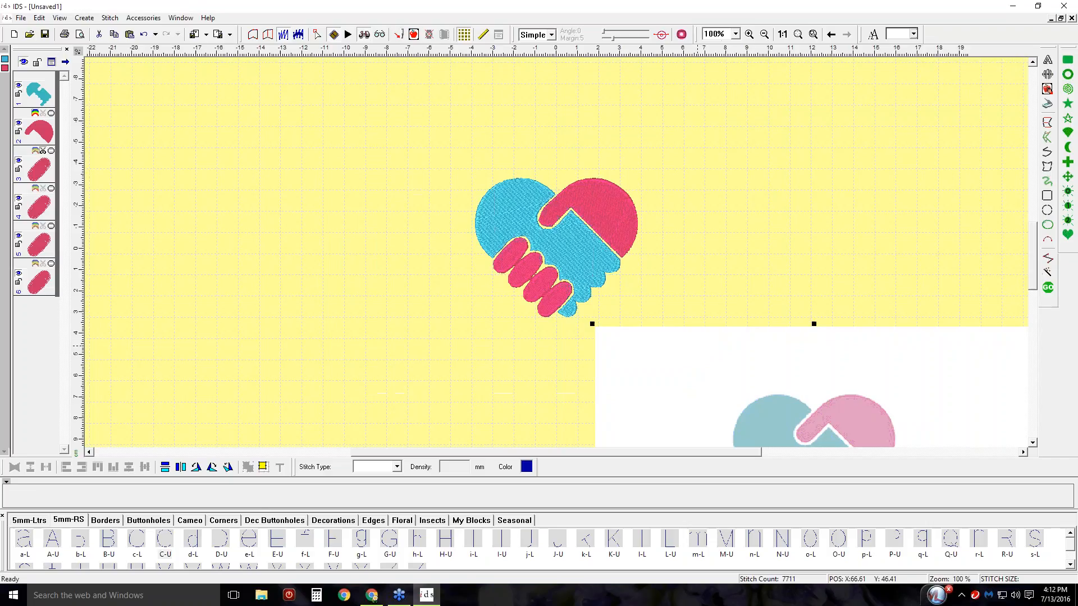
left_click(143, 35)
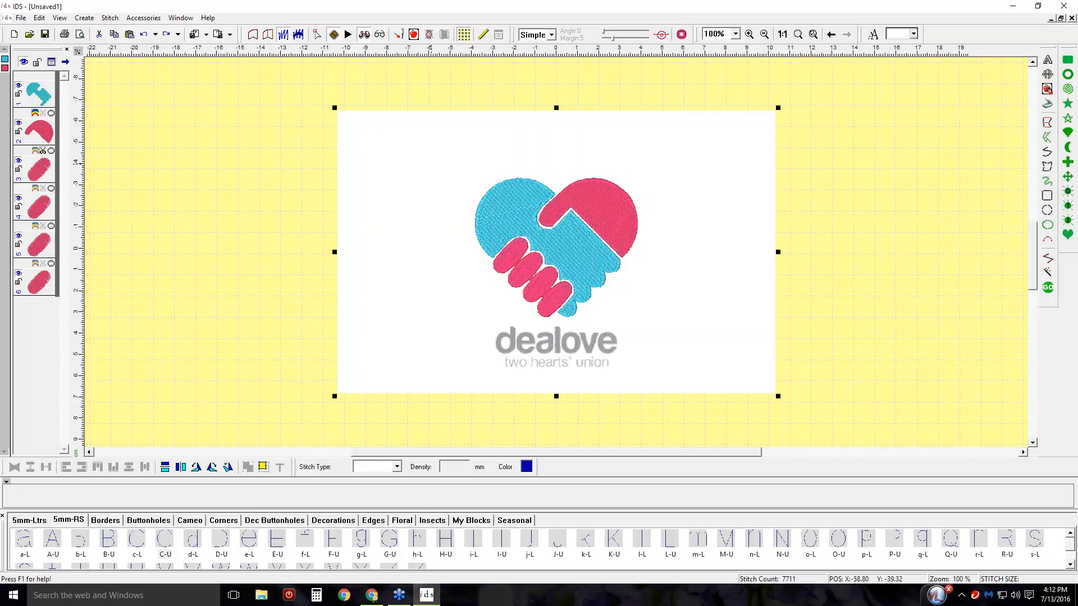
Lock the background artwork image and group all the teal and pink stitched objects of the heart.
left_click(35, 18)
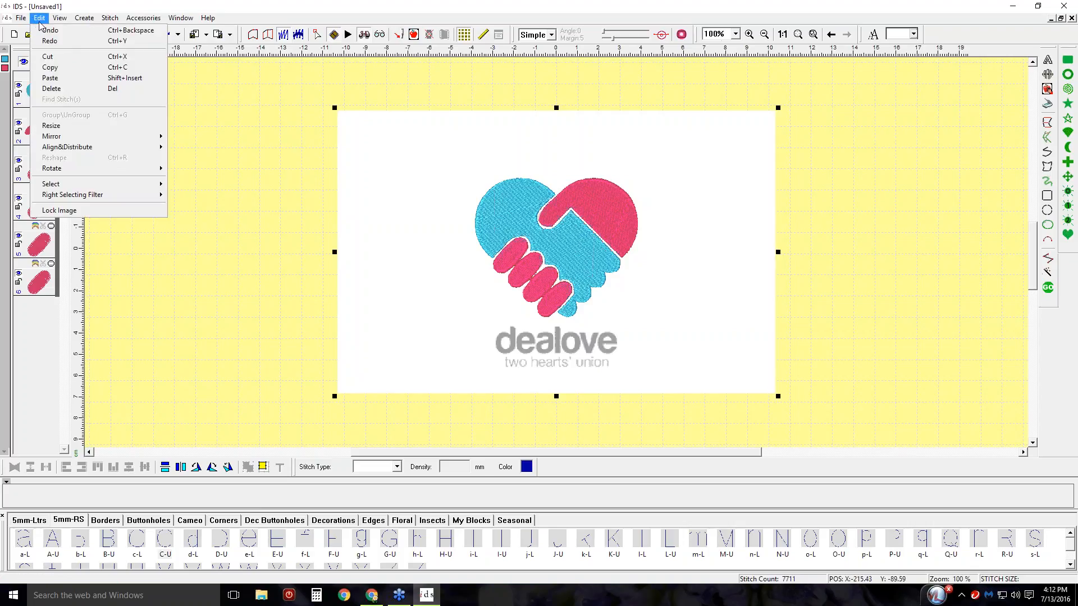
left_click(72, 211)
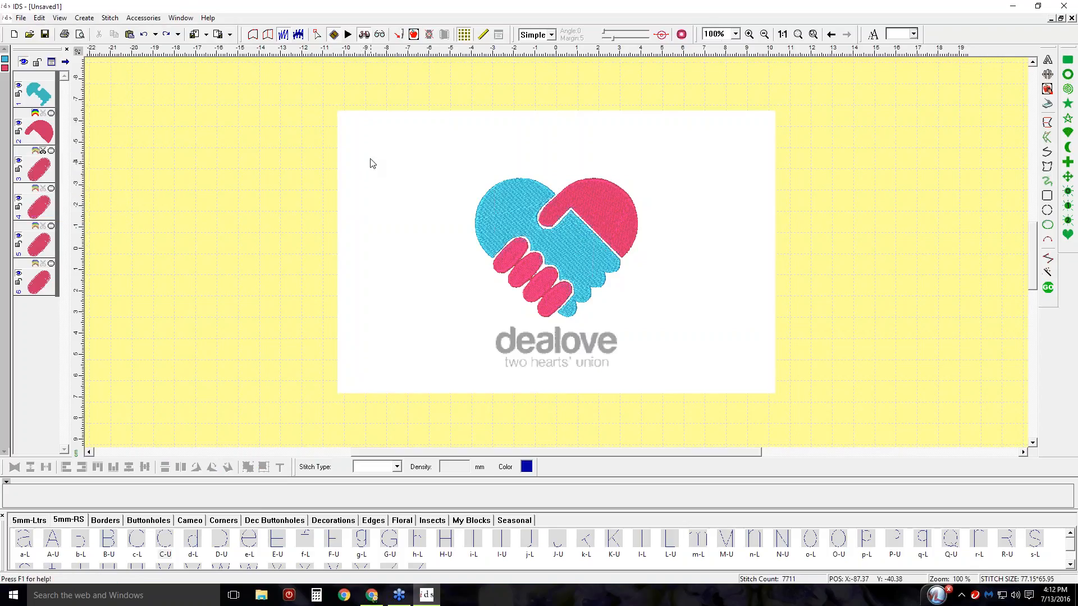
left_click_drag(409, 145, 729, 382)
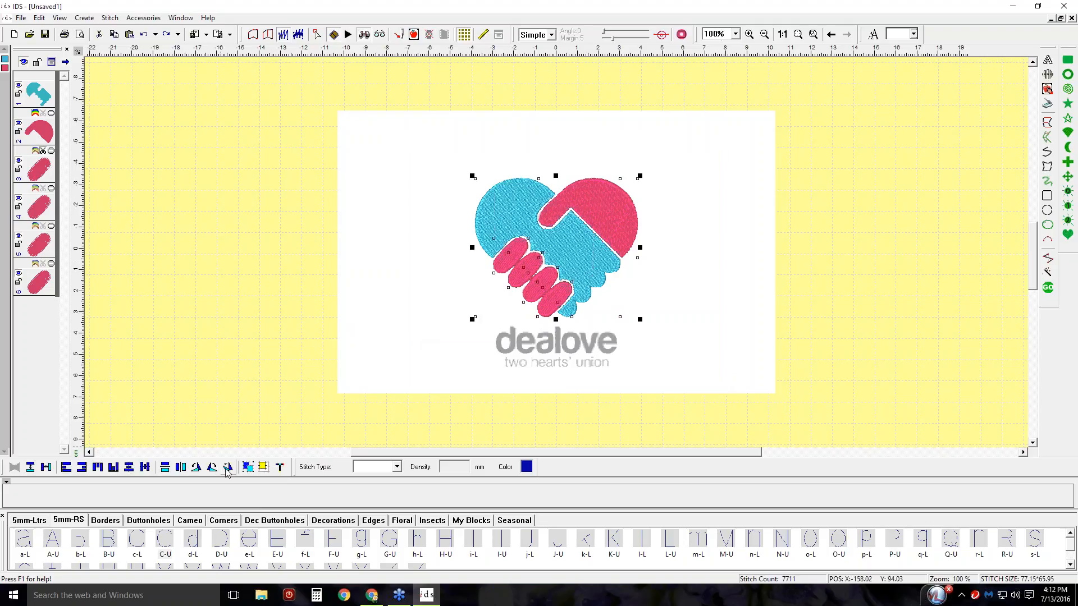
left_click(248, 467)
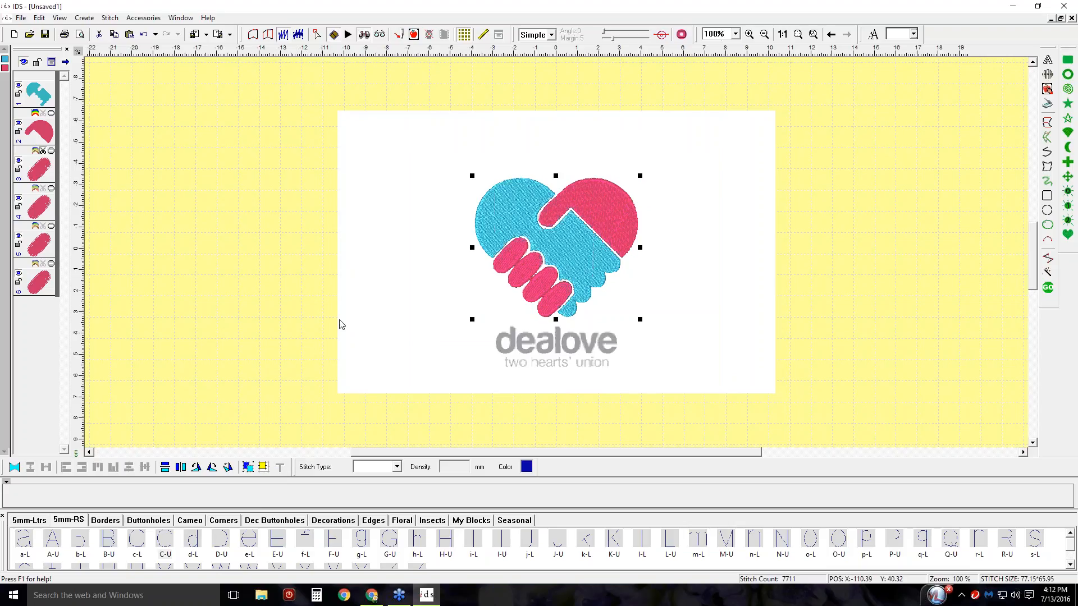
Move the grouped stitched heart sideways off the artwork and undo that move.
left_click_drag(515, 218, 625, 215)
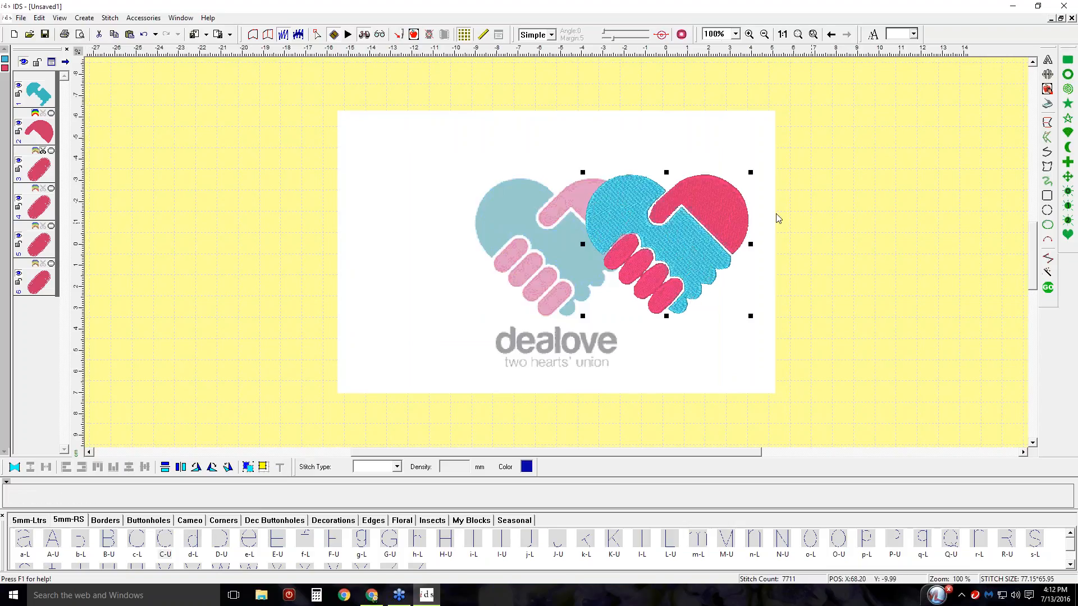
left_click(144, 34)
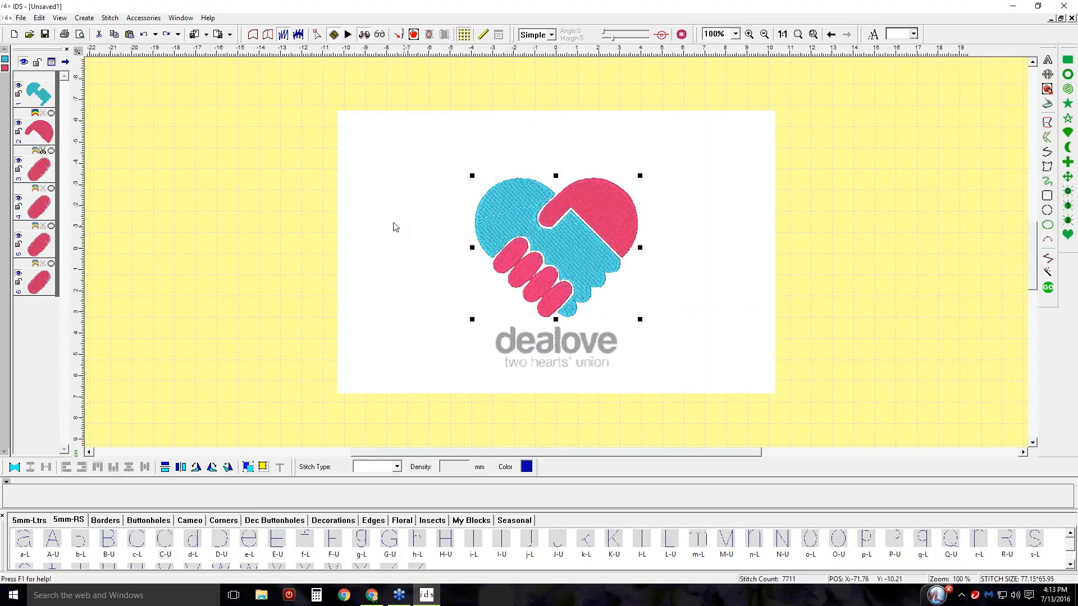
Create a Satin Border outline from the teal hand's outside border with a column width of 4 and an offset of 0.
left_click(47, 98)
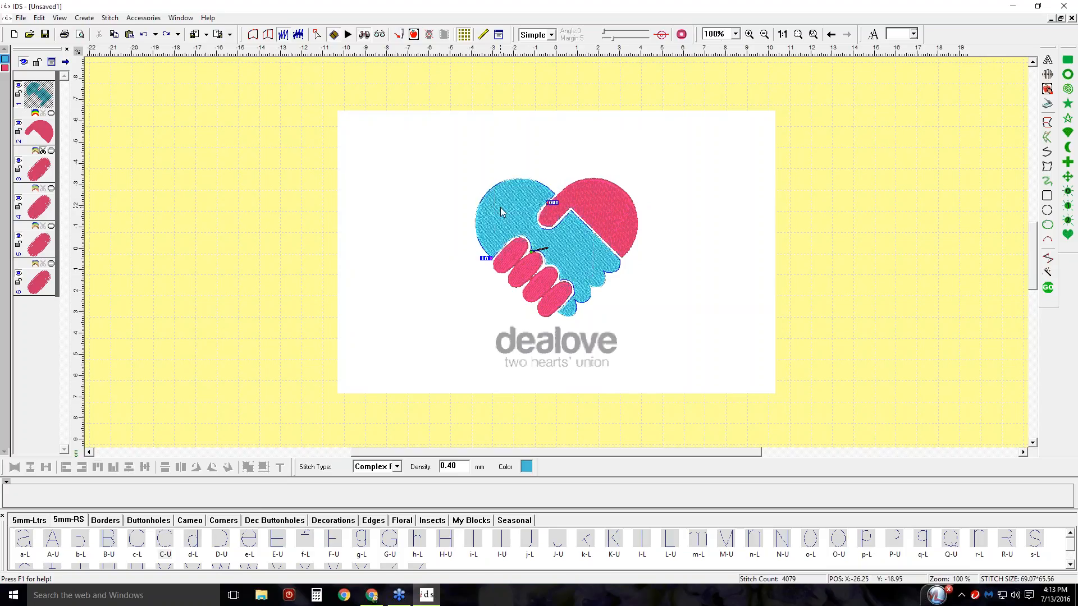
left_click(111, 18)
left_click(123, 46)
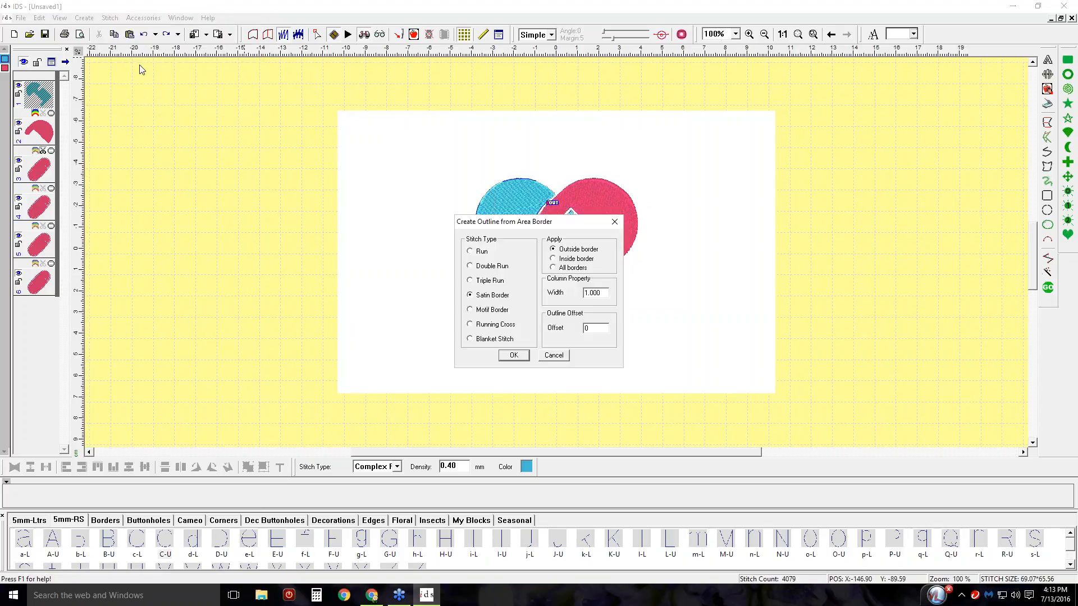
left_click_drag(585, 231, 343, 116)
double_click(354, 179)
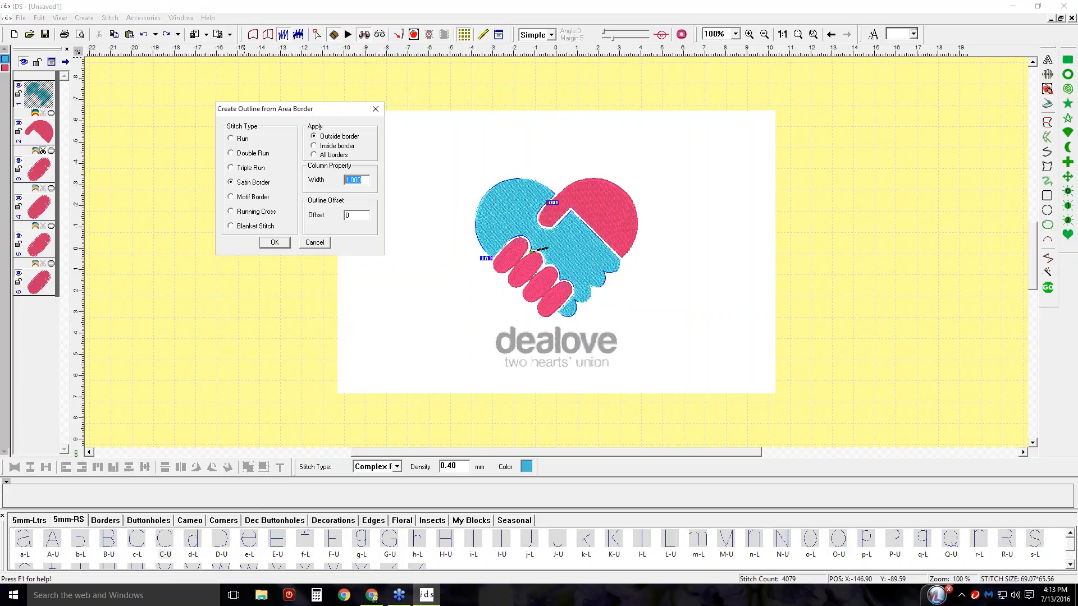
type("4")
left_click(273, 243)
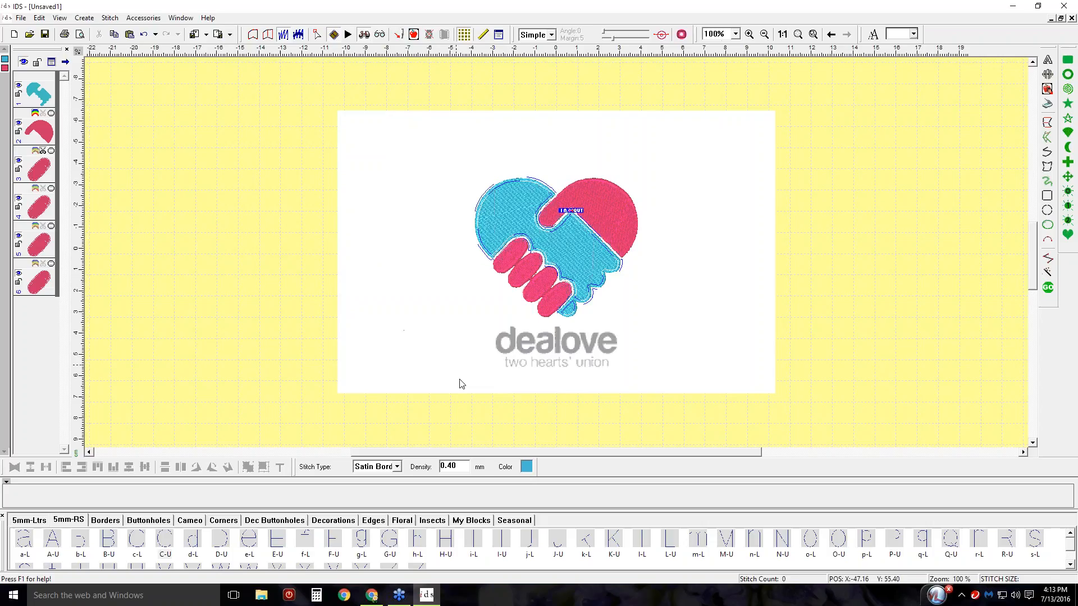
Change the new satin outline's colour to white.
left_click(527, 467)
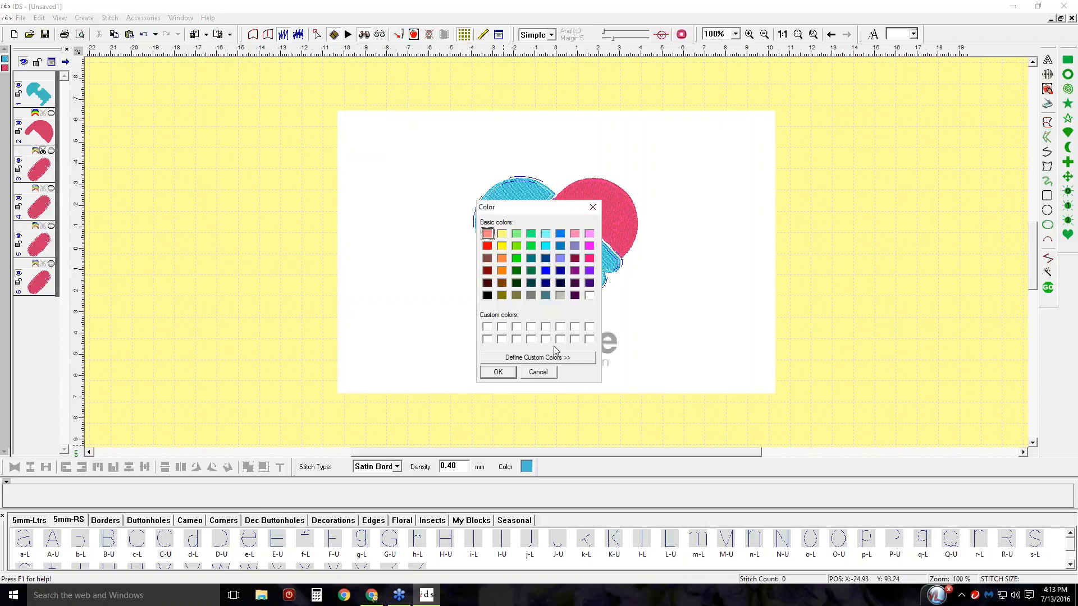
left_click(589, 296)
left_click(505, 372)
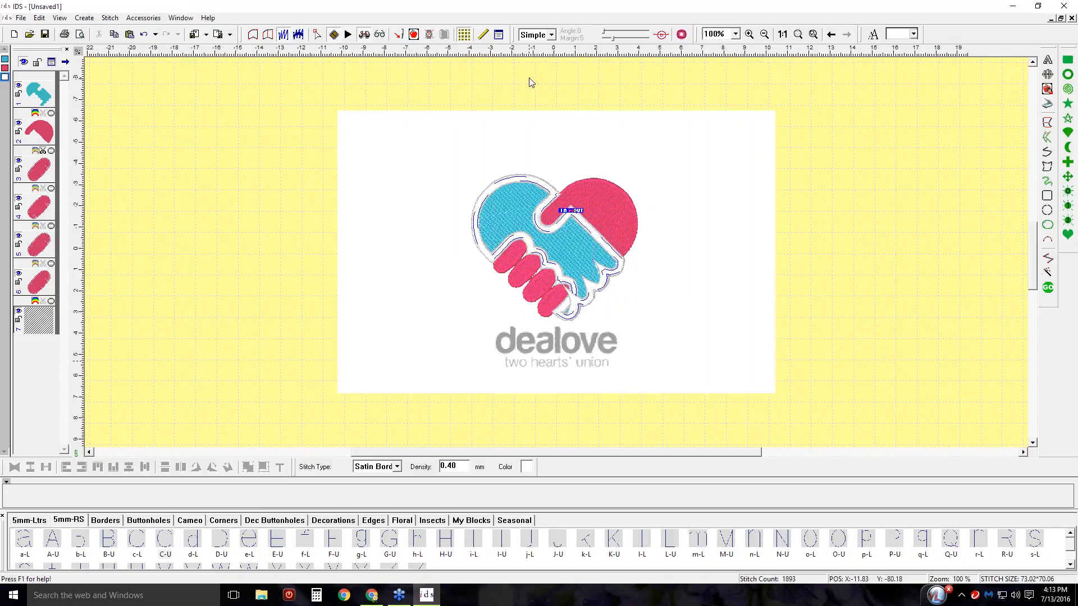
Set the white outline's satin width to 2.5 mm in its line stitch properties and apply it.
left_click(499, 35)
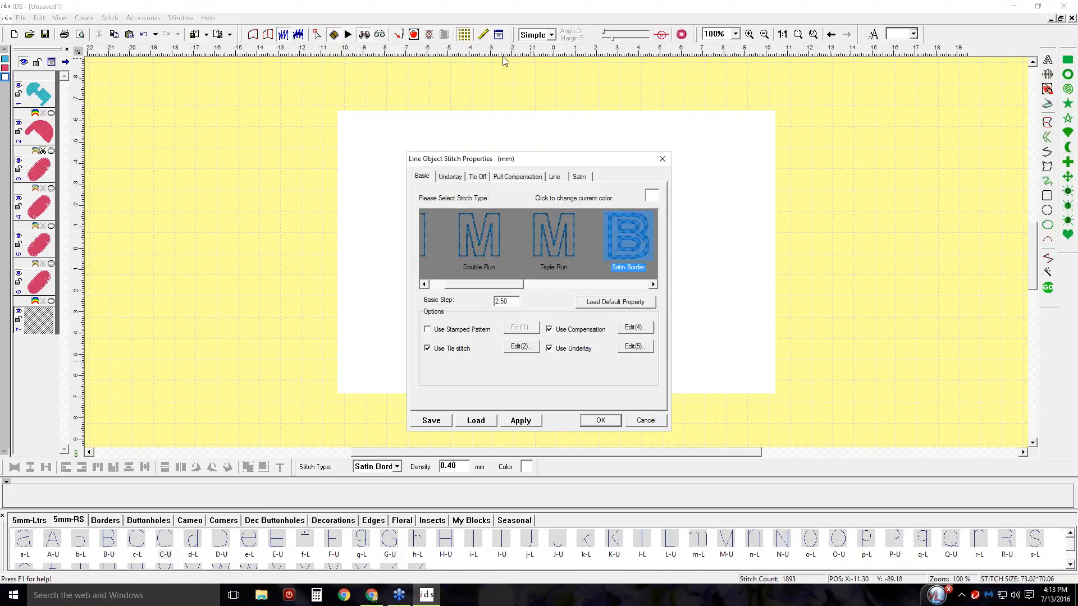
left_click(555, 177)
left_click(506, 246)
left_click_drag(506, 247, 495, 246)
type("2.5")
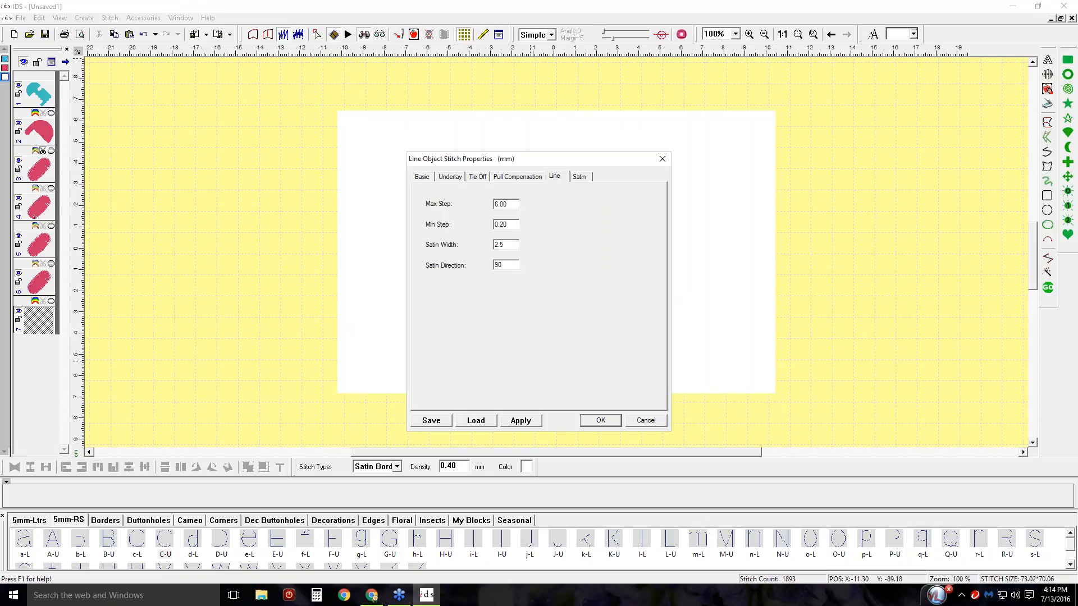
left_click_drag(610, 167, 316, 101)
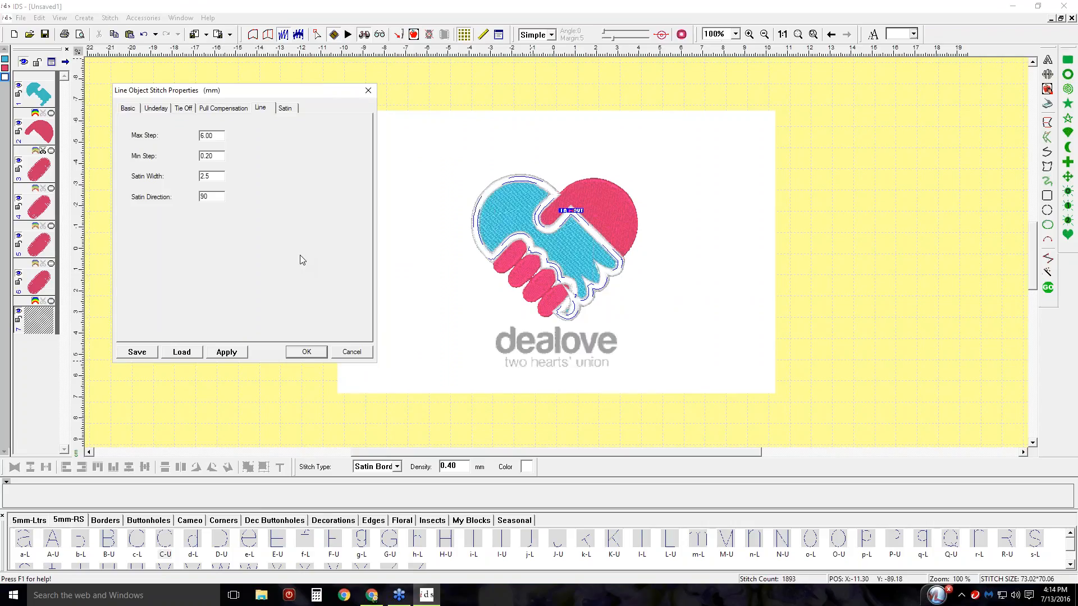
left_click(240, 352)
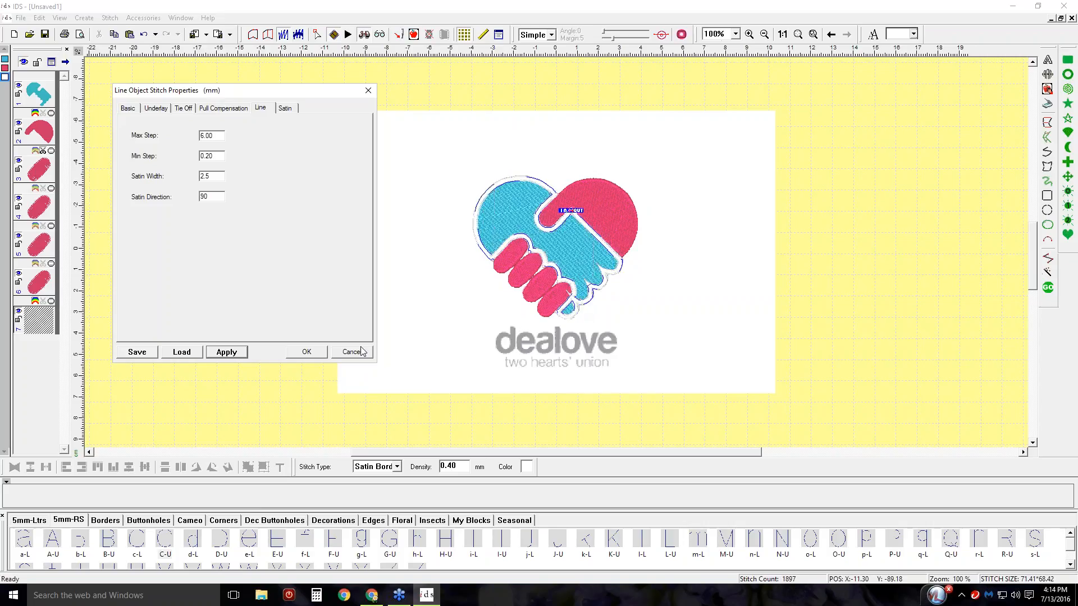
left_click(311, 354)
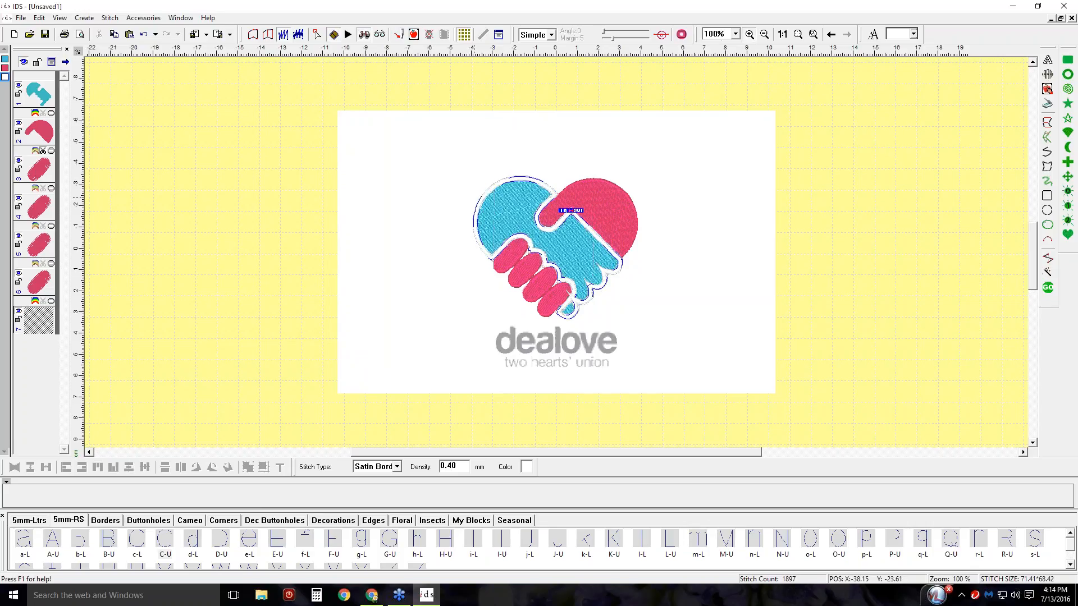
Divide the satin outline with short lines at the heart's notch, both outer hand corners and the lowest finger's tip, and generate the stitches.
left_click_drag(484, 191, 621, 325)
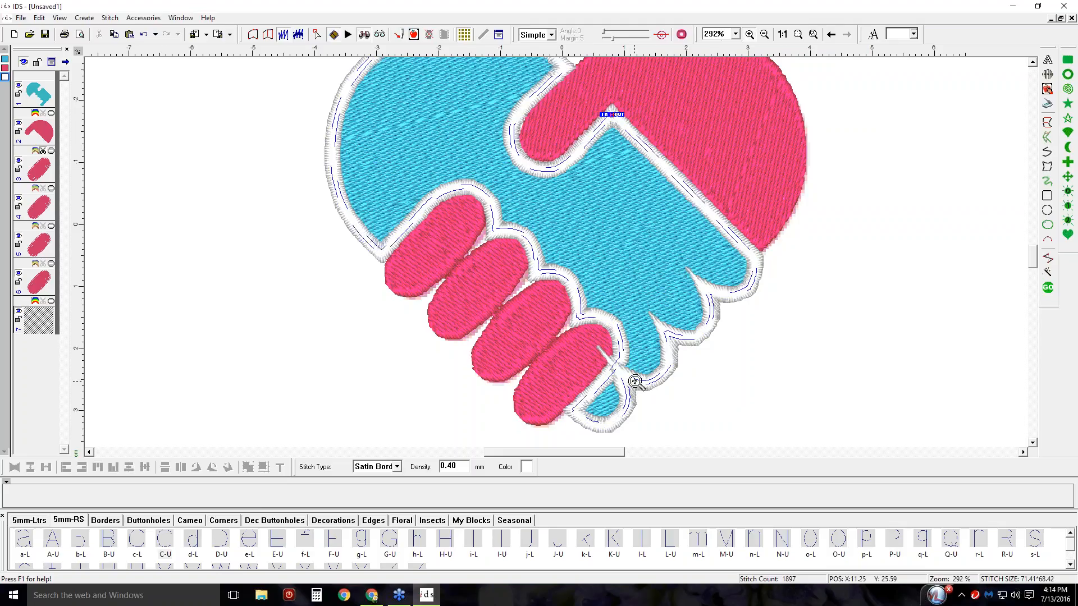
left_click(254, 35)
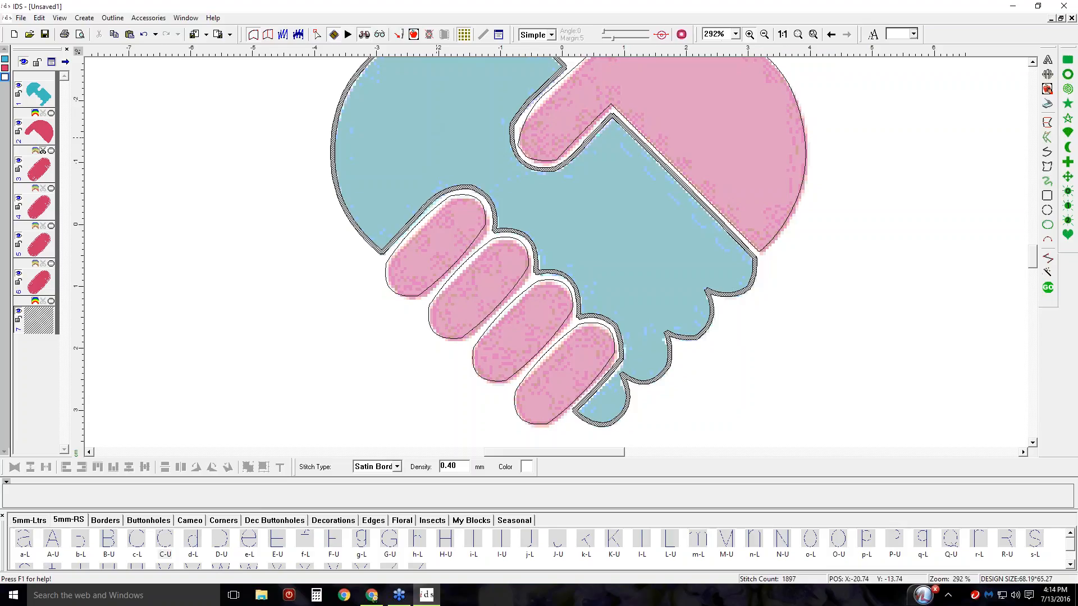
scroll(471, 139, "up", 3)
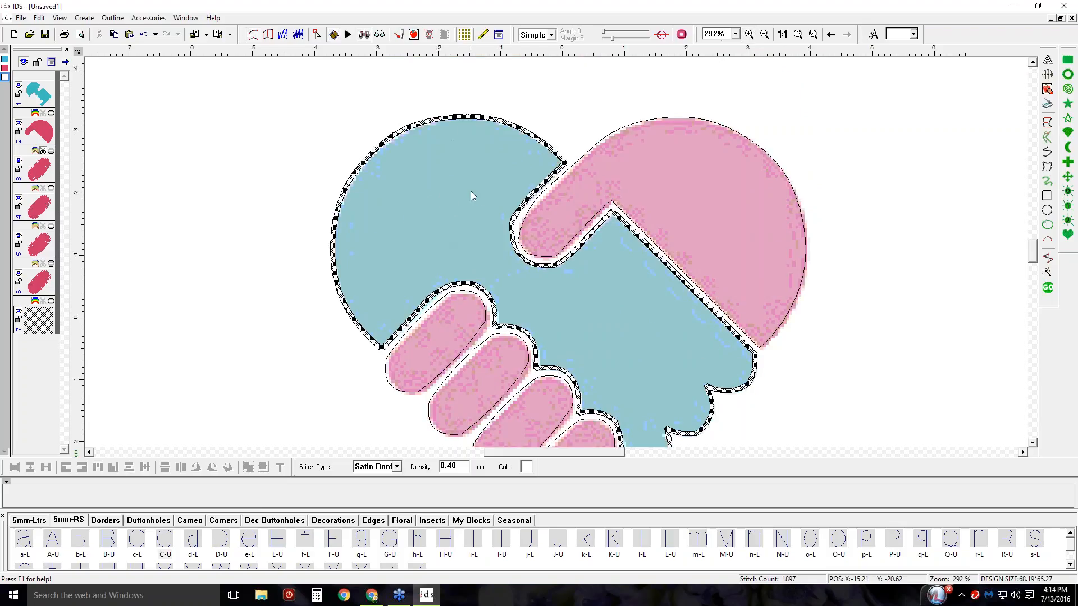
scroll(470, 198, "down", 3)
scroll(471, 199, "up", 3)
left_click(112, 18)
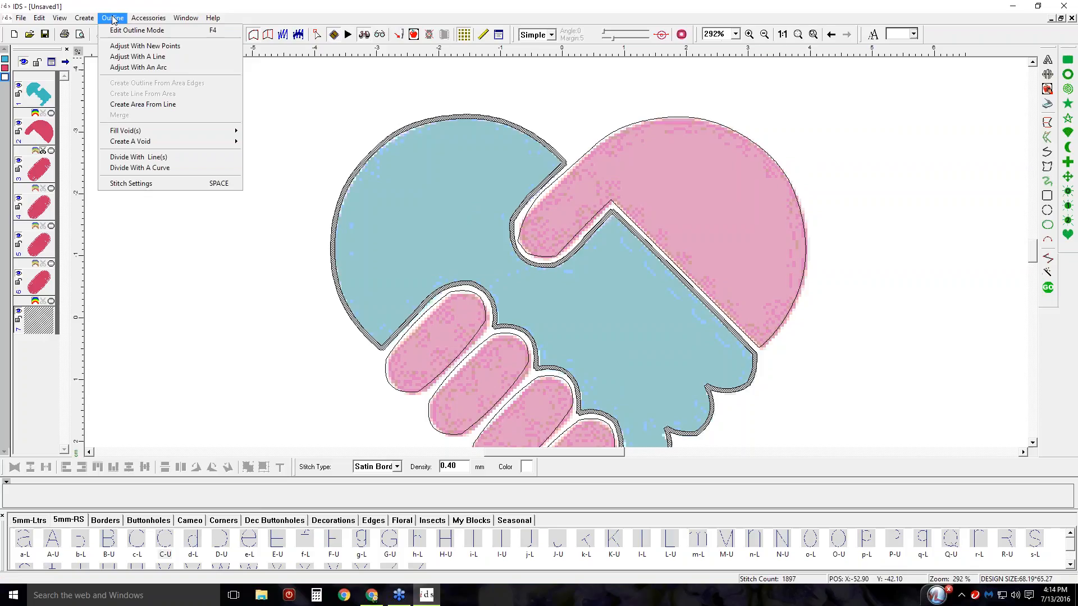
left_click(146, 159)
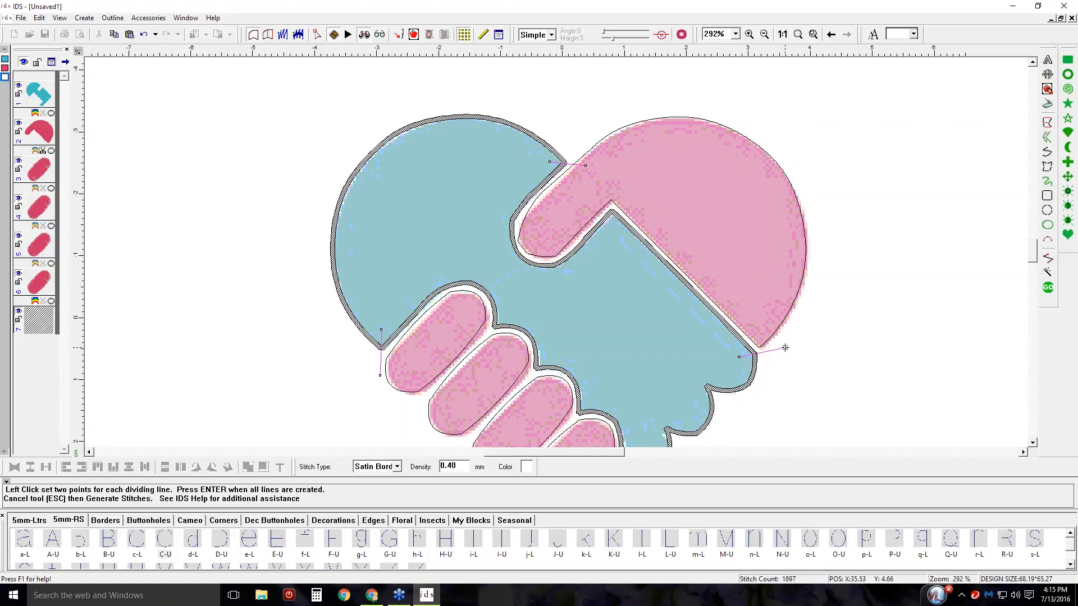
scroll(645, 365, "down", 3)
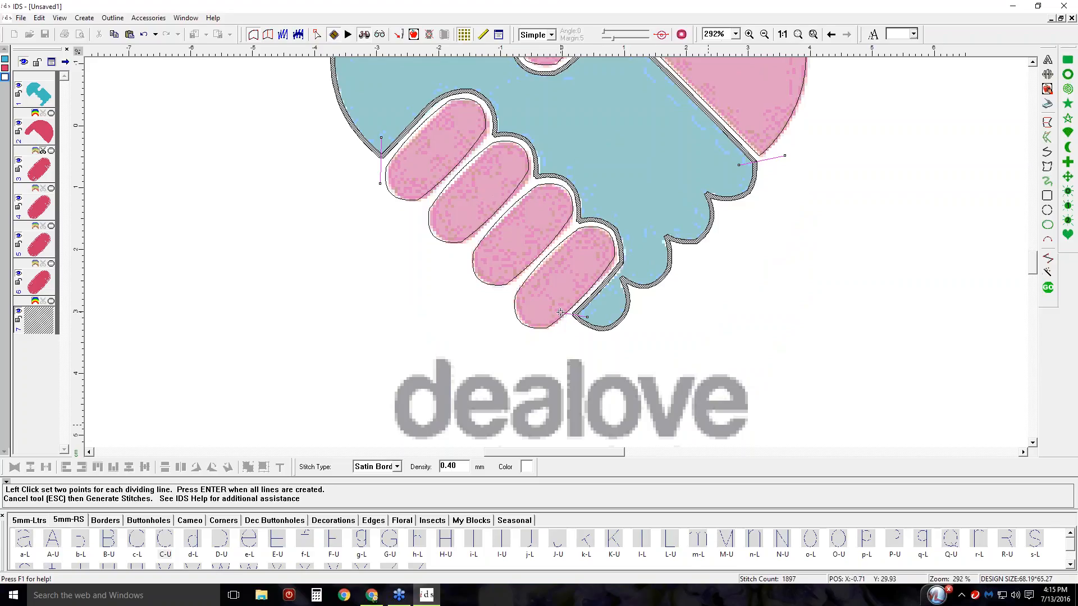
left_click(560, 313)
key("Return")
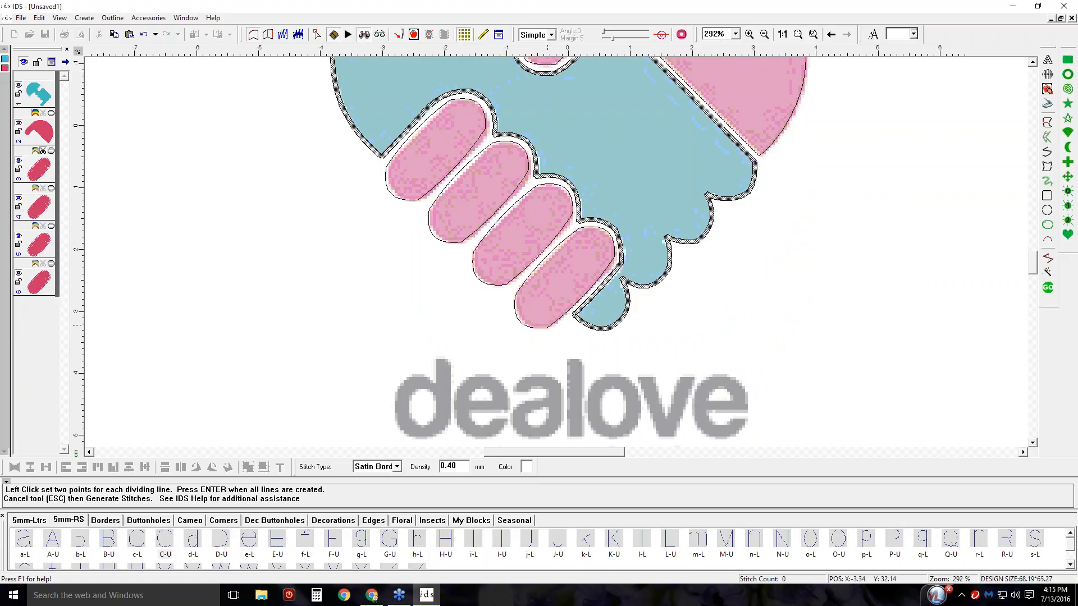
key("Escape")
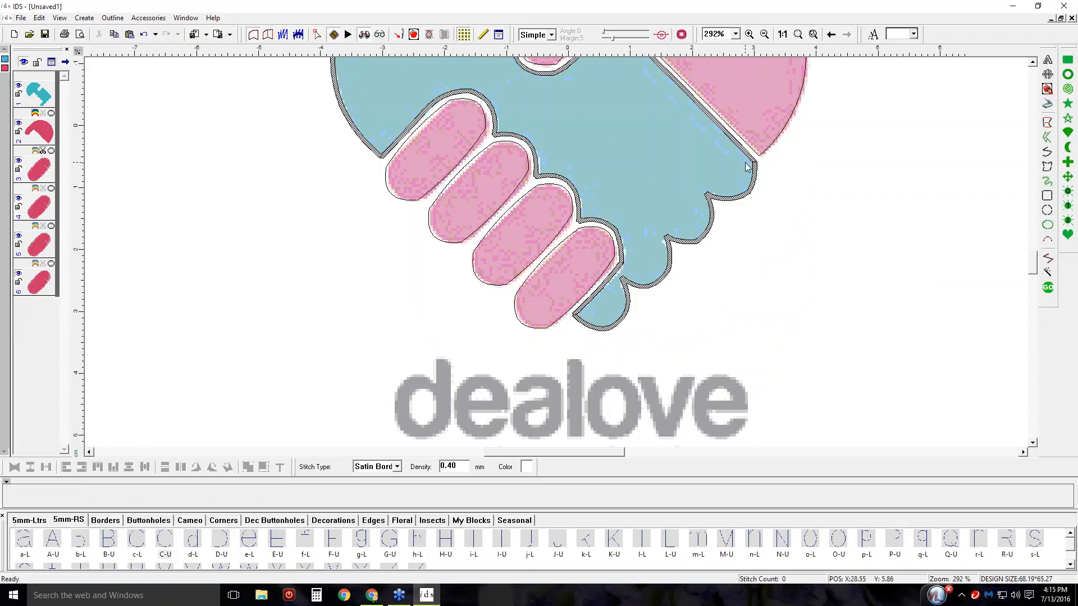
left_click(1048, 288)
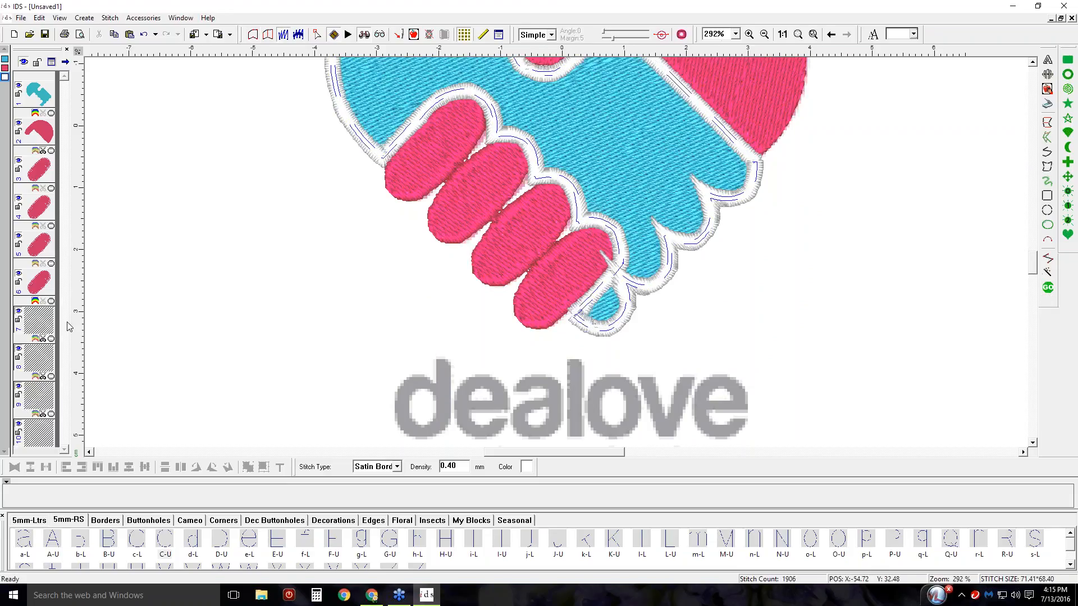
Change the colour of all the divided white satin outline segments to yellow.
scroll(171, 342, "up", 3)
left_click(40, 332)
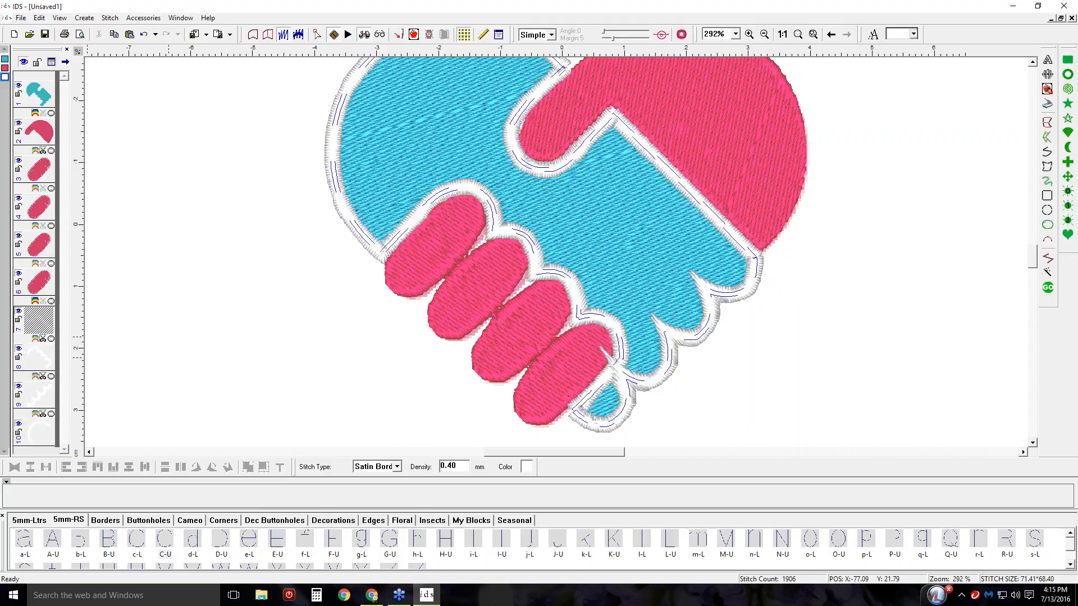
left_click(814, 35)
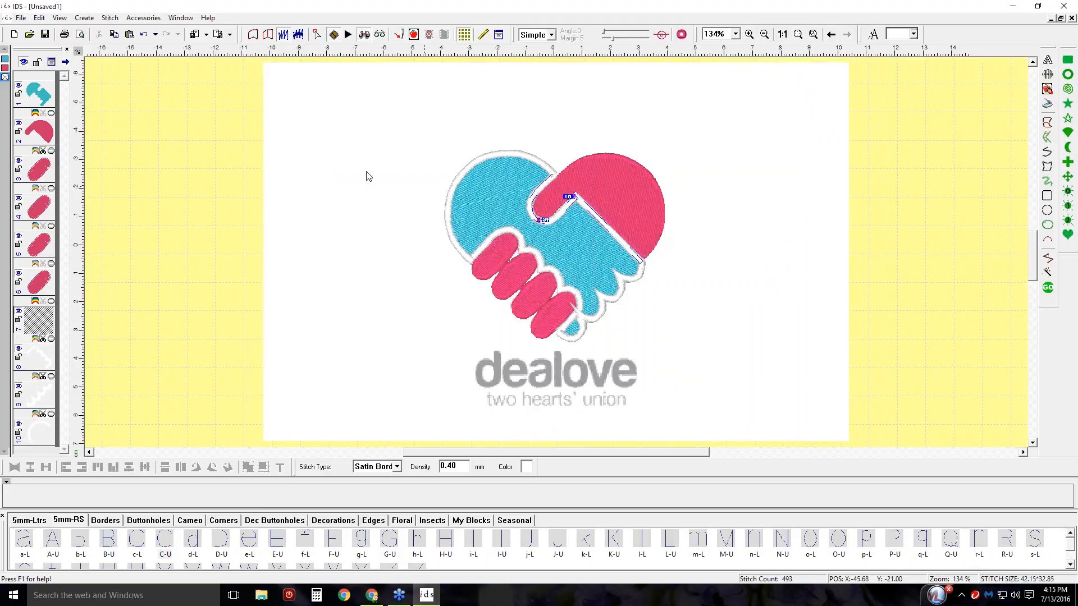
left_click(178, 127)
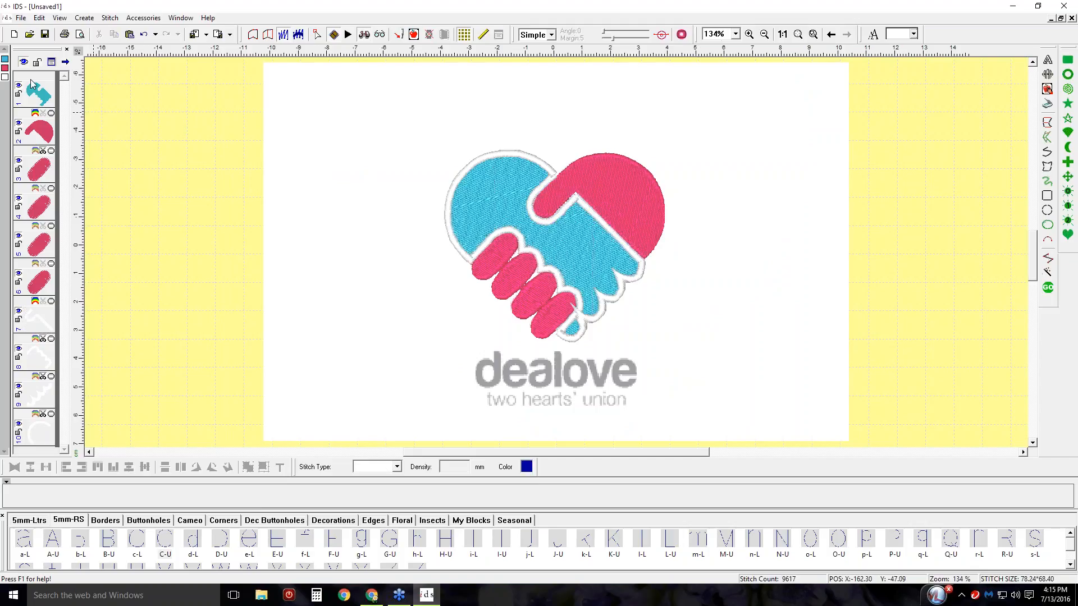
left_click(5, 77)
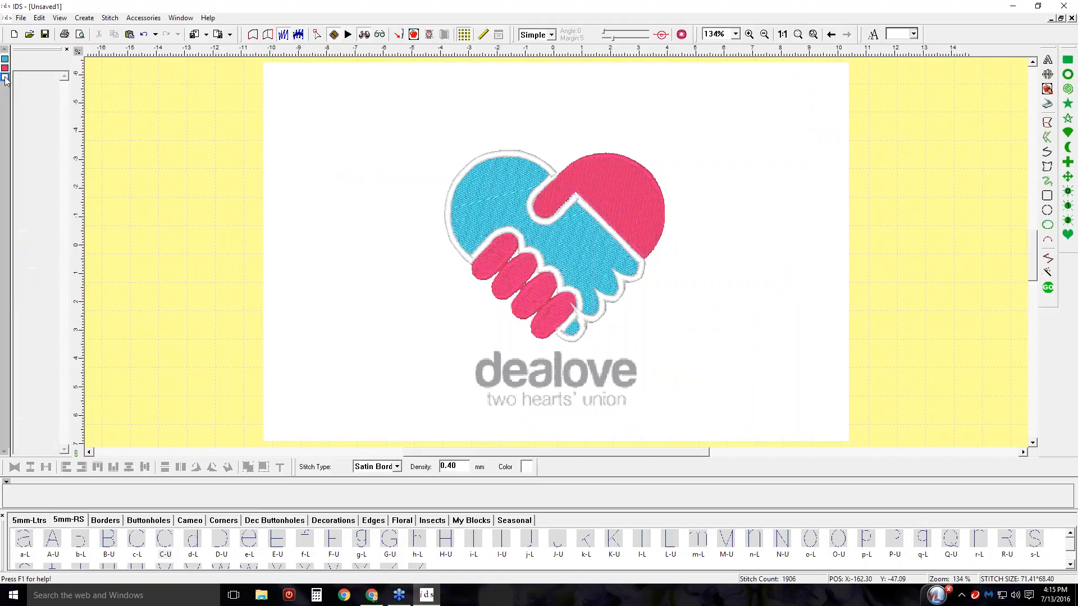
left_click(526, 467)
left_click(501, 245)
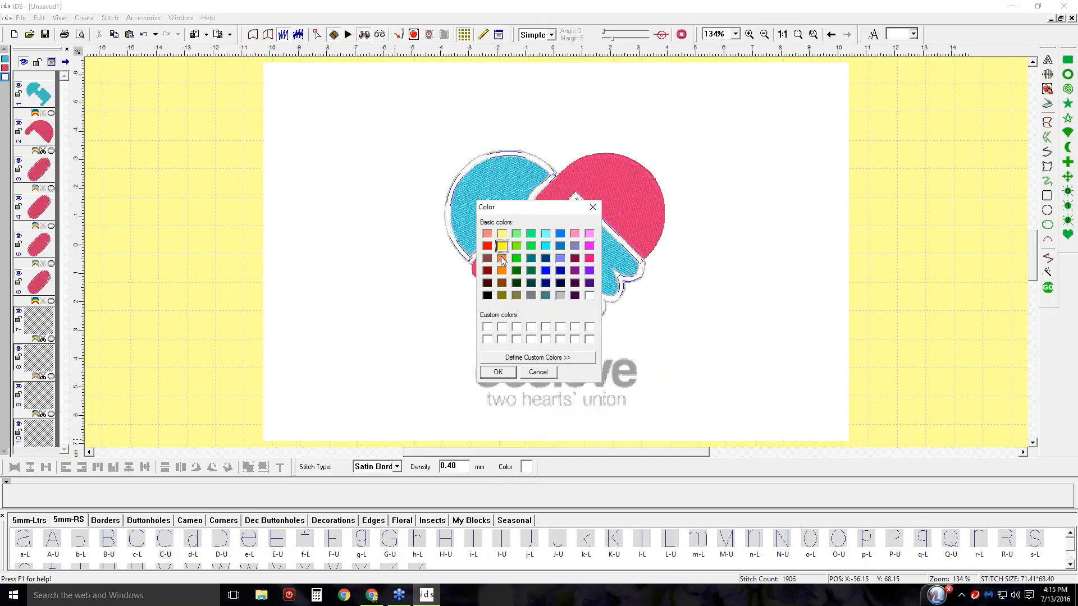
left_click(494, 372)
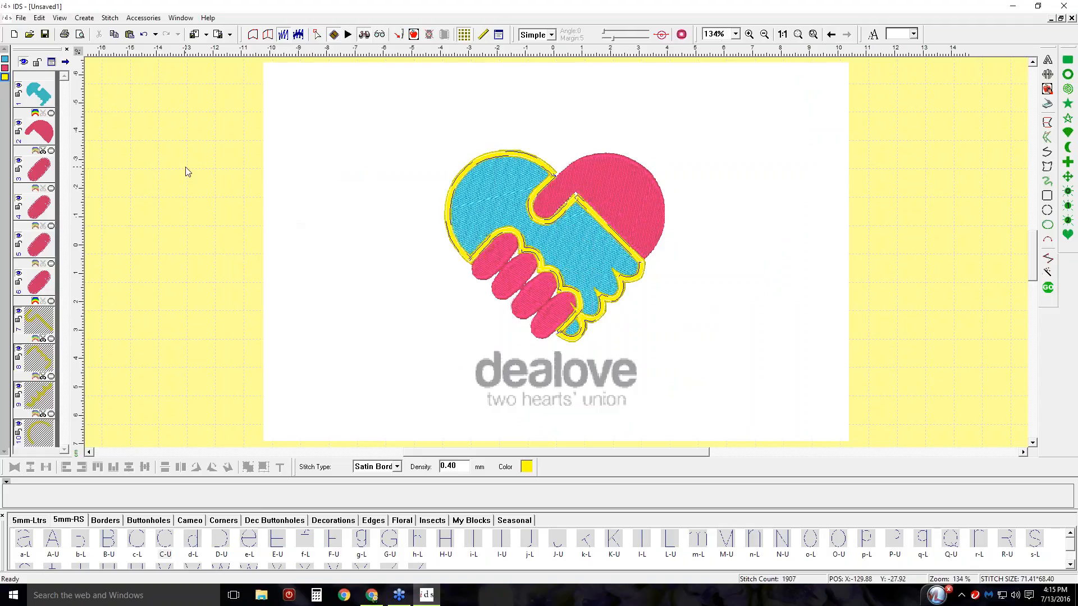
left_click(254, 217)
Delete the yellow outline segments along the thumb and straight palm edge and around the four pink fingers.
left_click(40, 319)
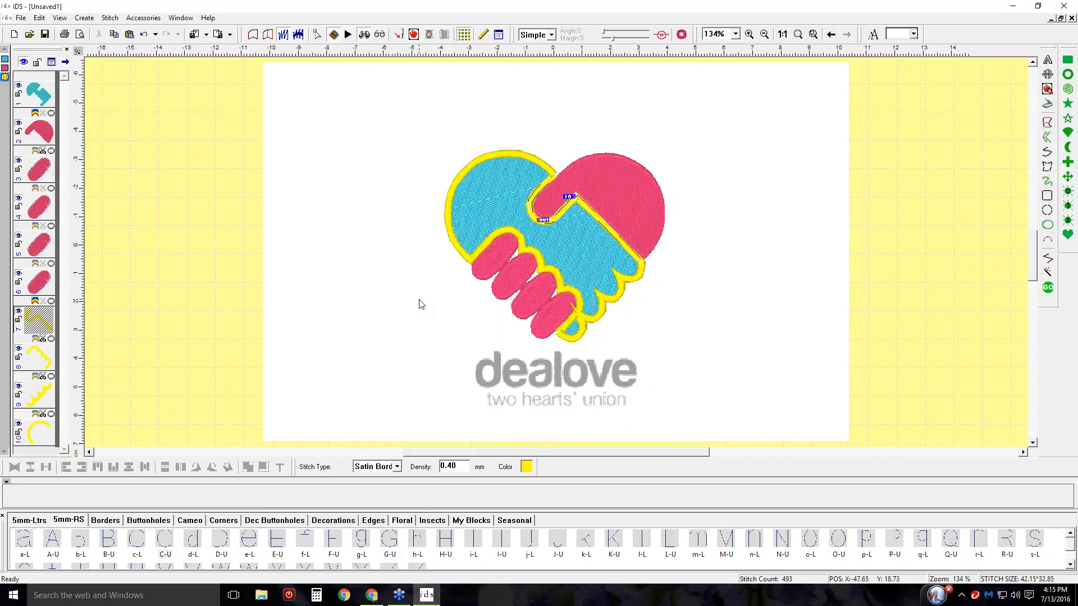
key("Delete")
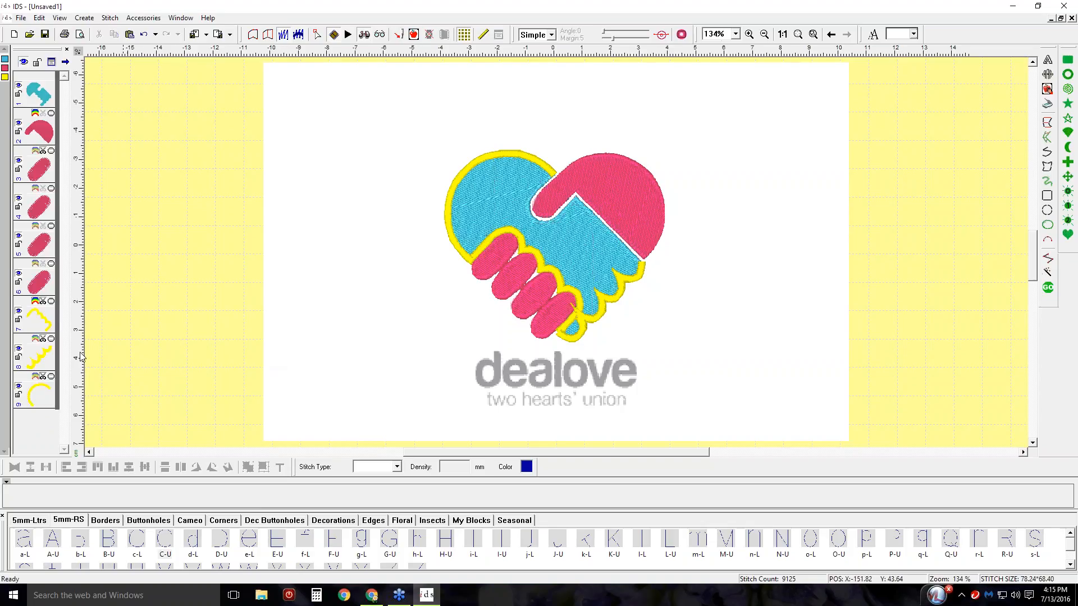
left_click(48, 324)
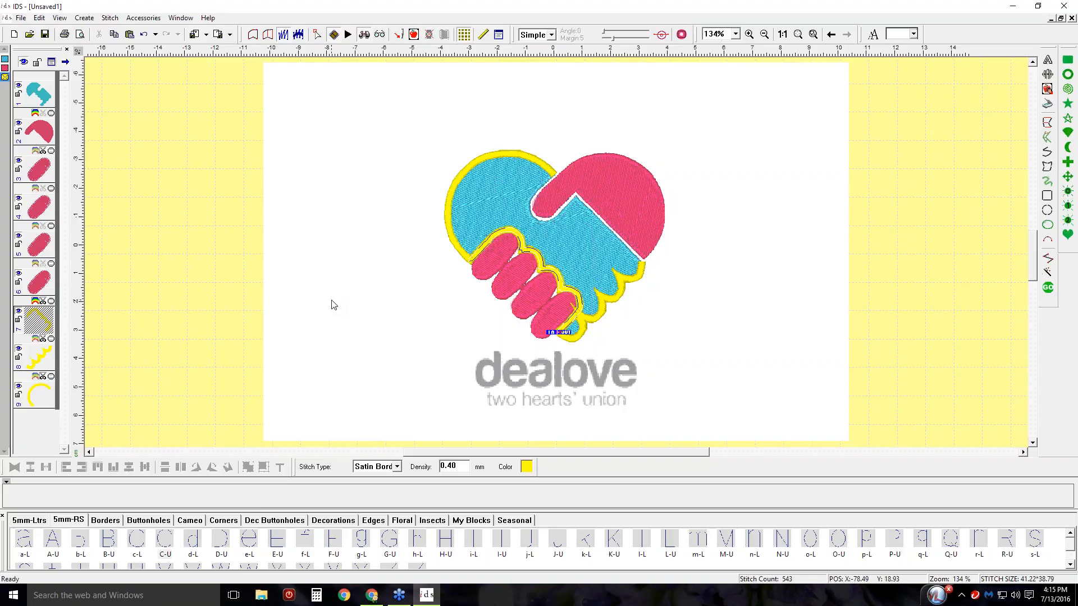
key("Delete")
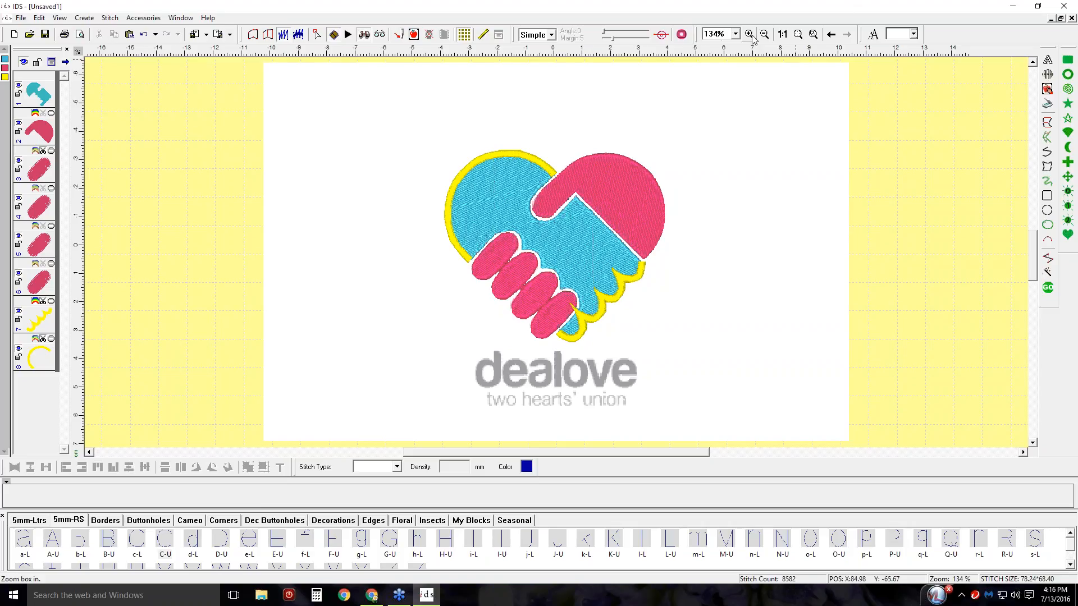
Edit the scalloped yellow outline's shape, adding a node just beside the notch above the teal hand's lowest finger.
left_click(44, 318)
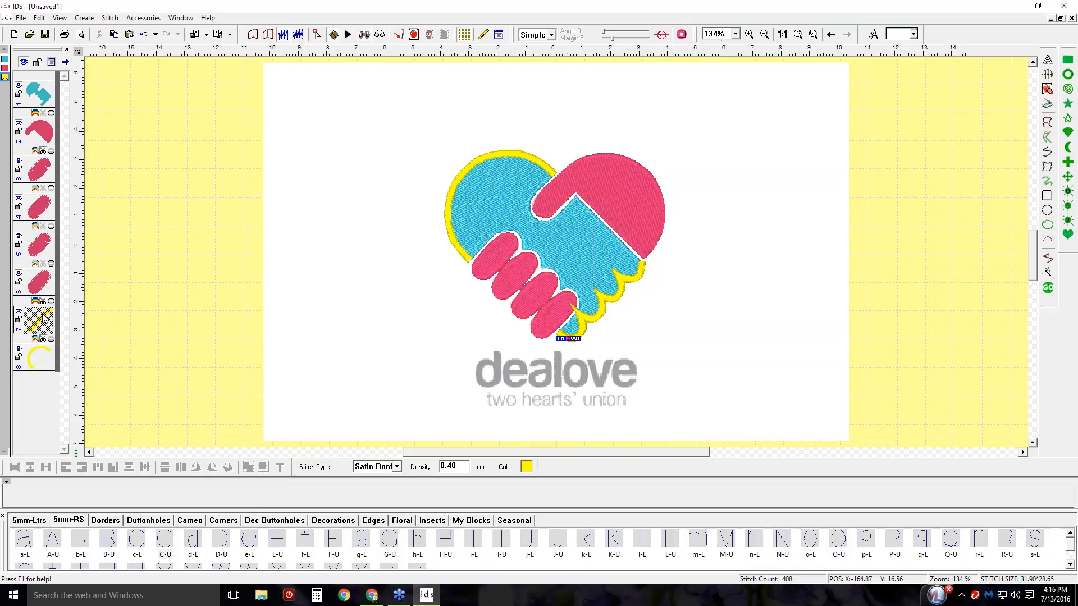
left_click(812, 35)
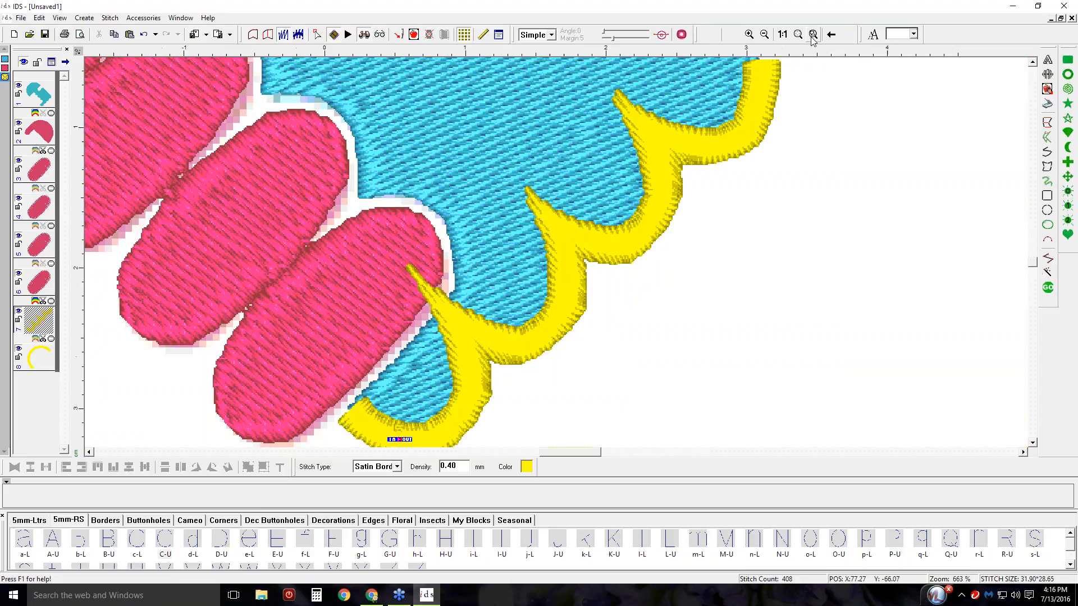
left_click(252, 35)
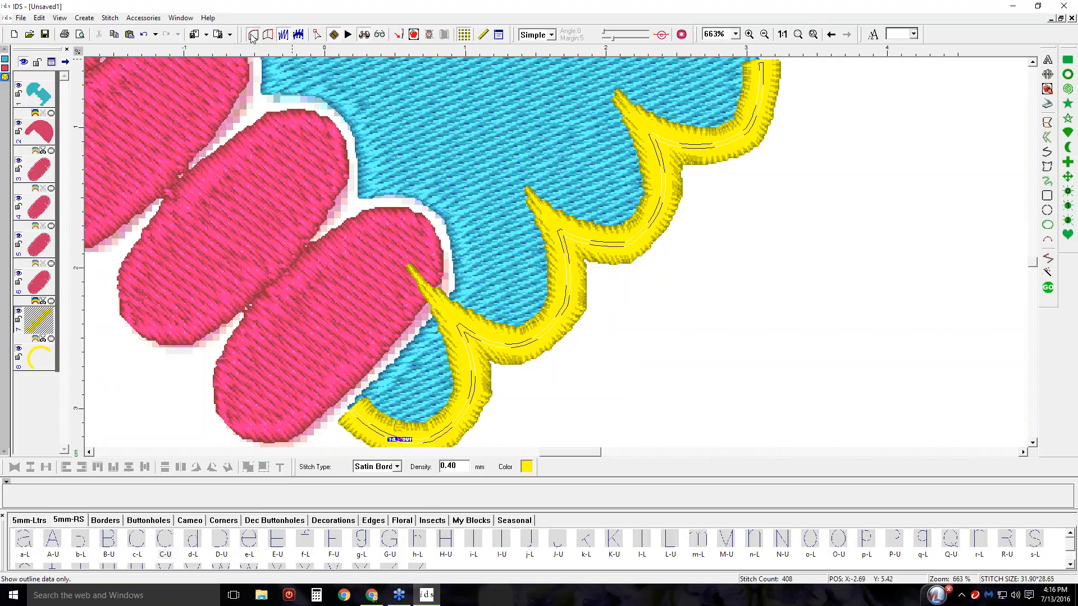
left_click(317, 35)
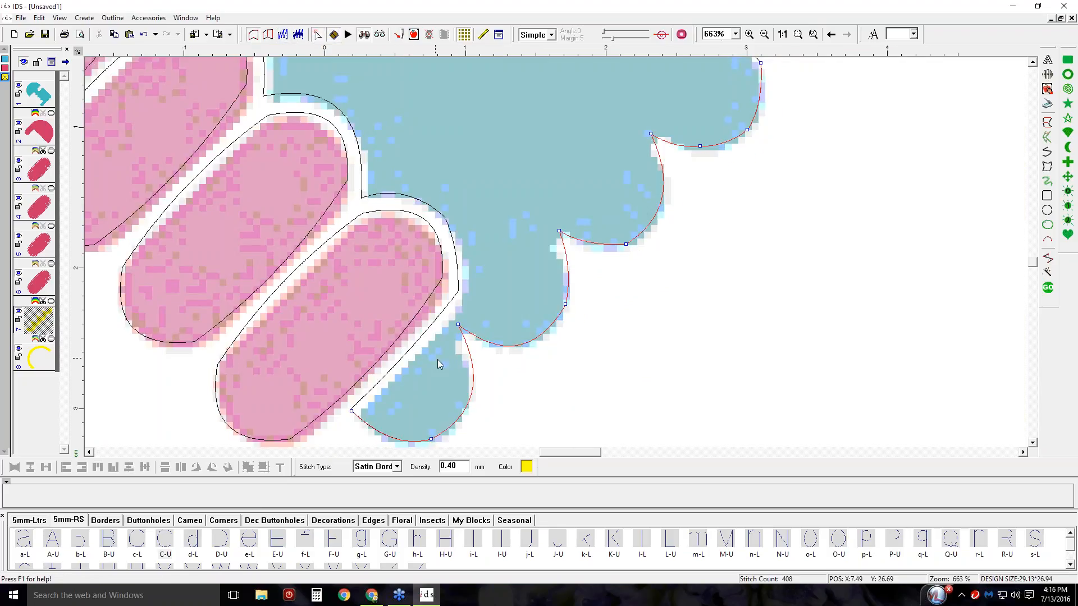
left_click(462, 334)
left_click_drag(462, 333, 454, 328)
left_click_drag(470, 381, 481, 380)
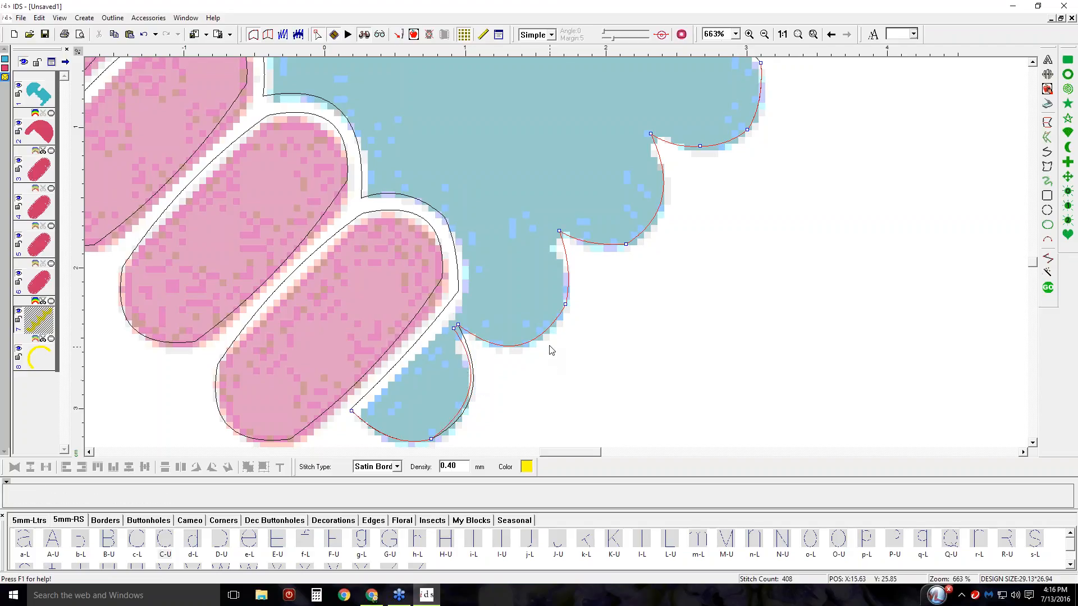
left_click_drag(455, 330, 454, 330)
Add a node beside each of the scalloped outline's two upper notches and generate the stitches.
left_click_drag(562, 243, 555, 236)
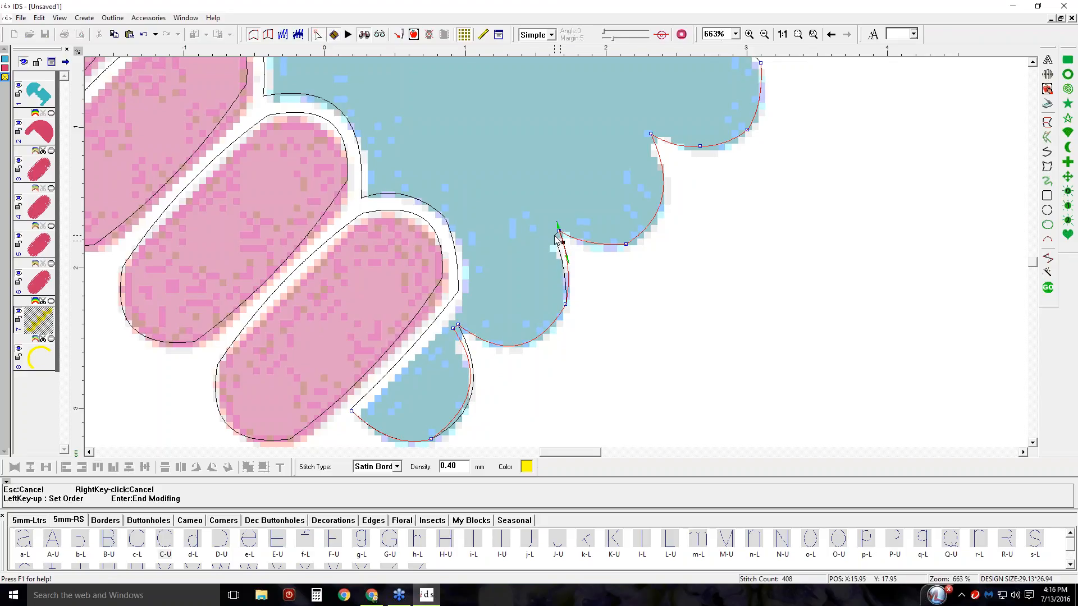
left_click_drag(555, 236, 569, 268)
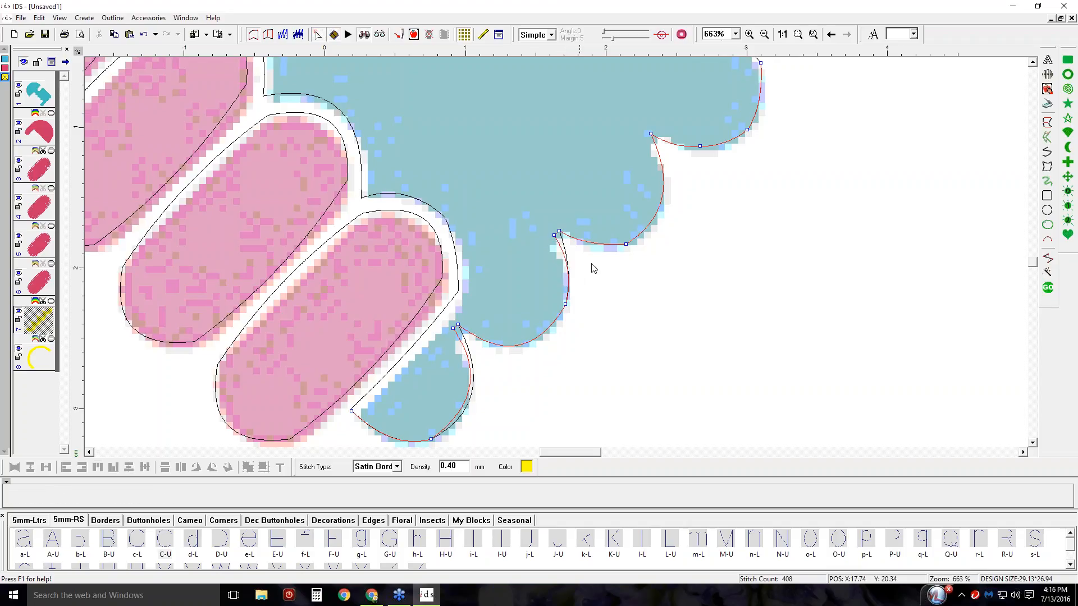
scroll(674, 174, "up", 2)
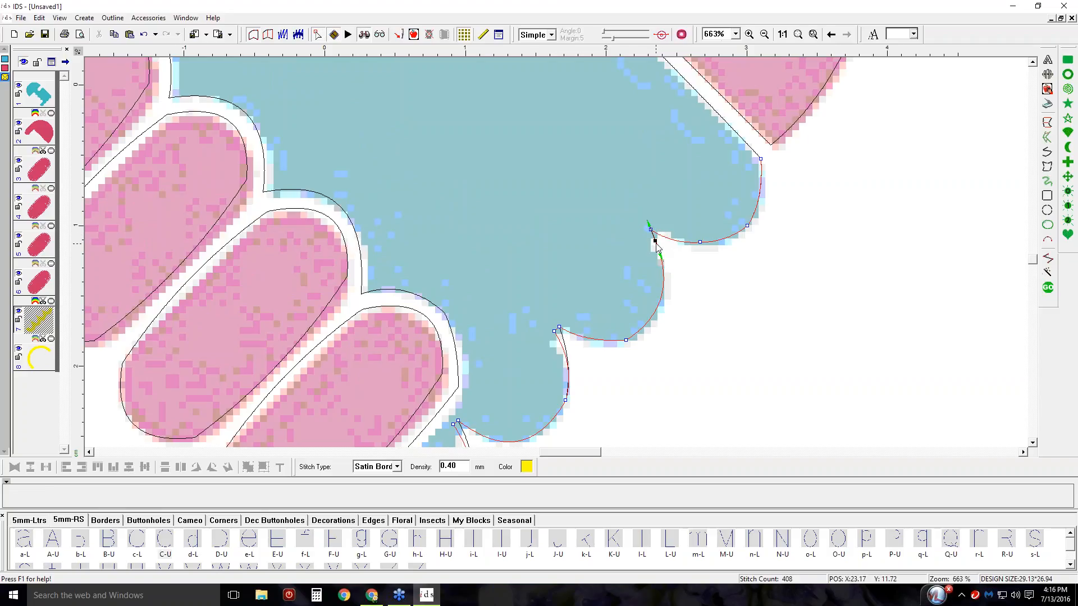
left_click_drag(654, 244, 662, 284)
key("Return")
left_click(1048, 287)
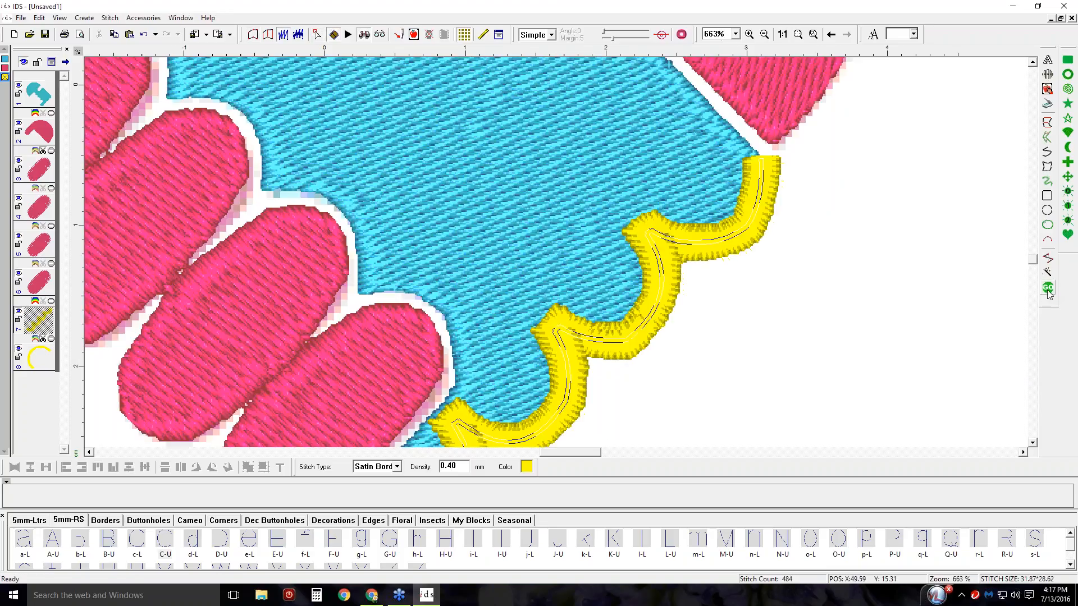
left_click(782, 34)
left_click(745, 221)
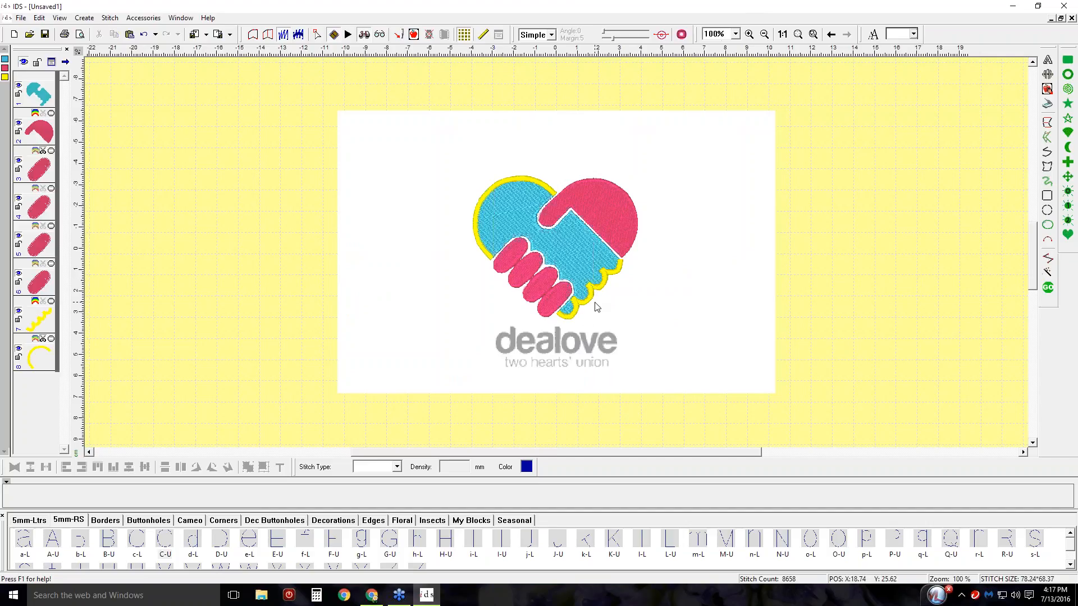
Create 2.5 mm satin border outlines around the outside of all pink shapes and change their colour to yellow.
left_click(600, 194)
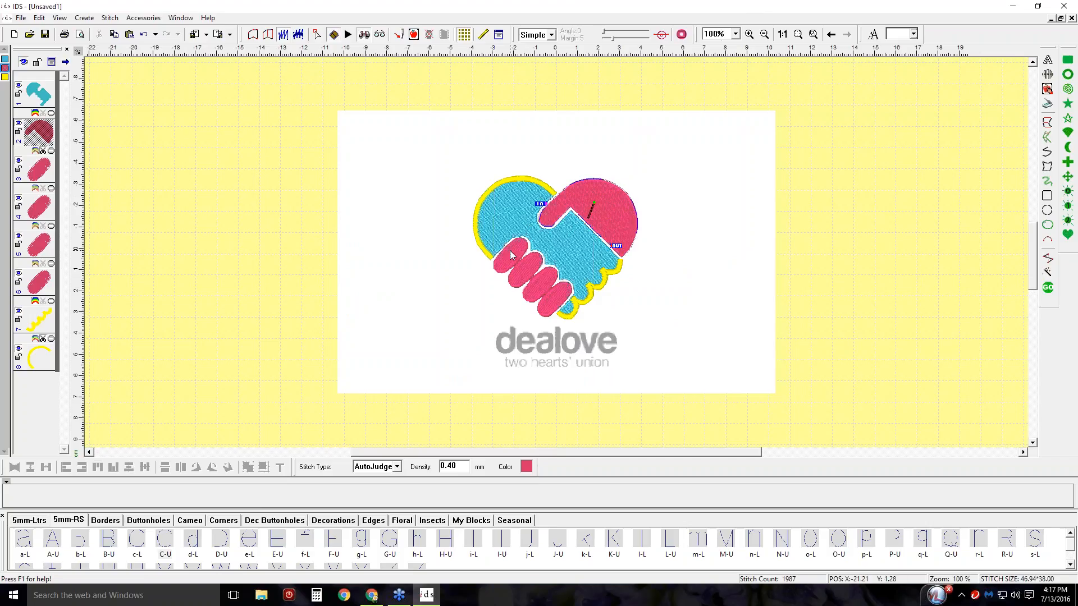
left_click(201, 188)
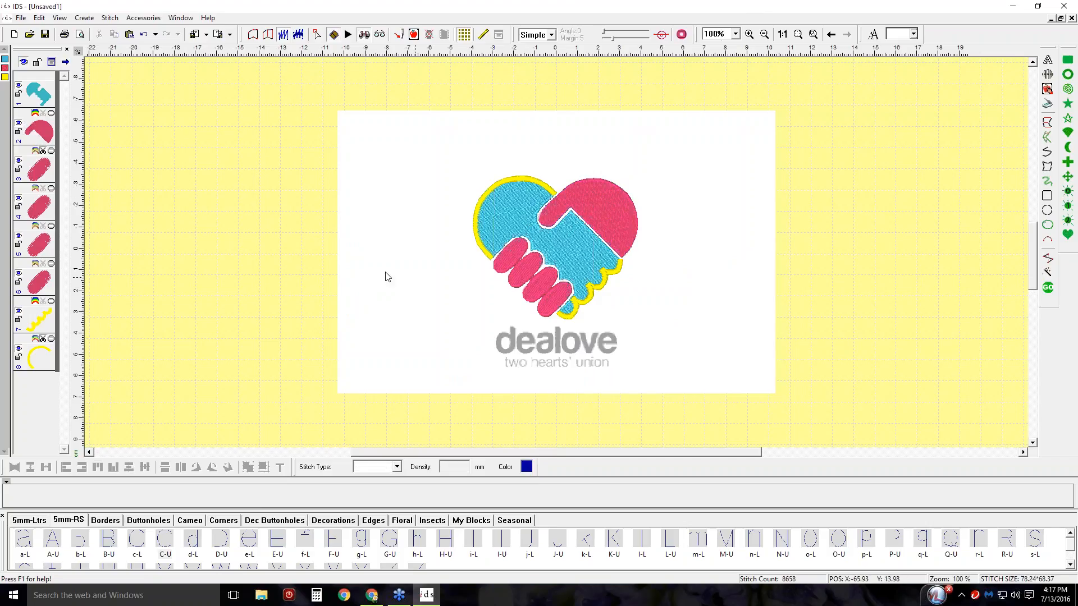
left_click(4, 67)
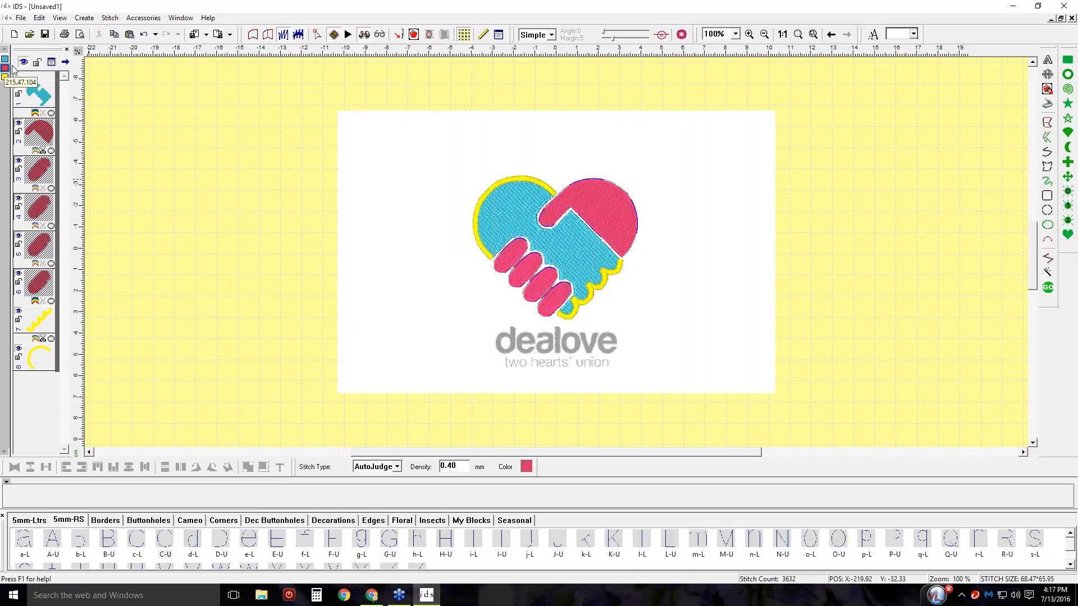
left_click(142, 19)
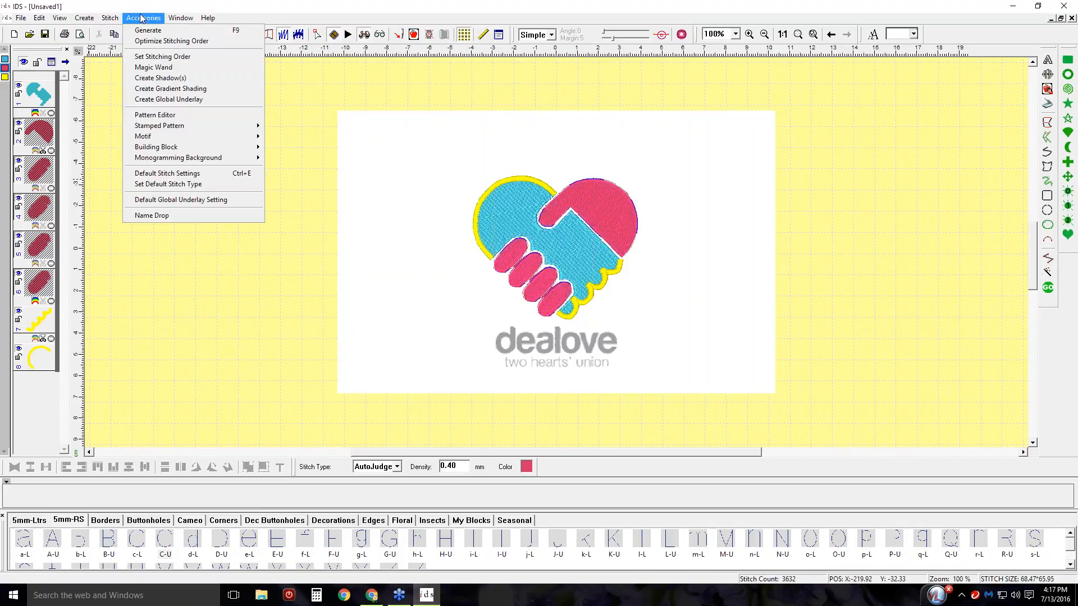
mouse_move(111, 19)
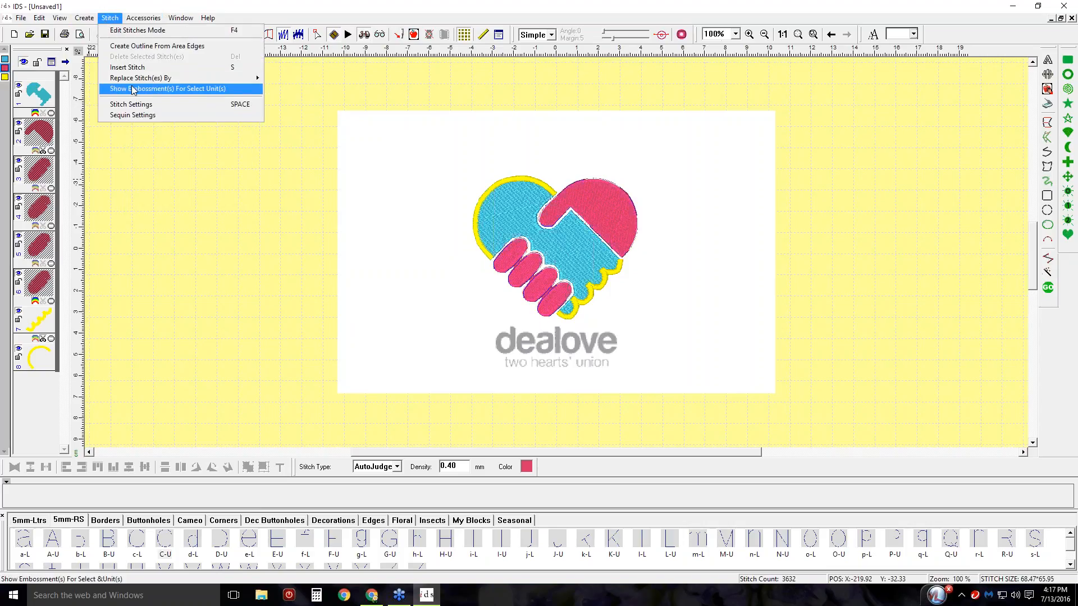
left_click(133, 47)
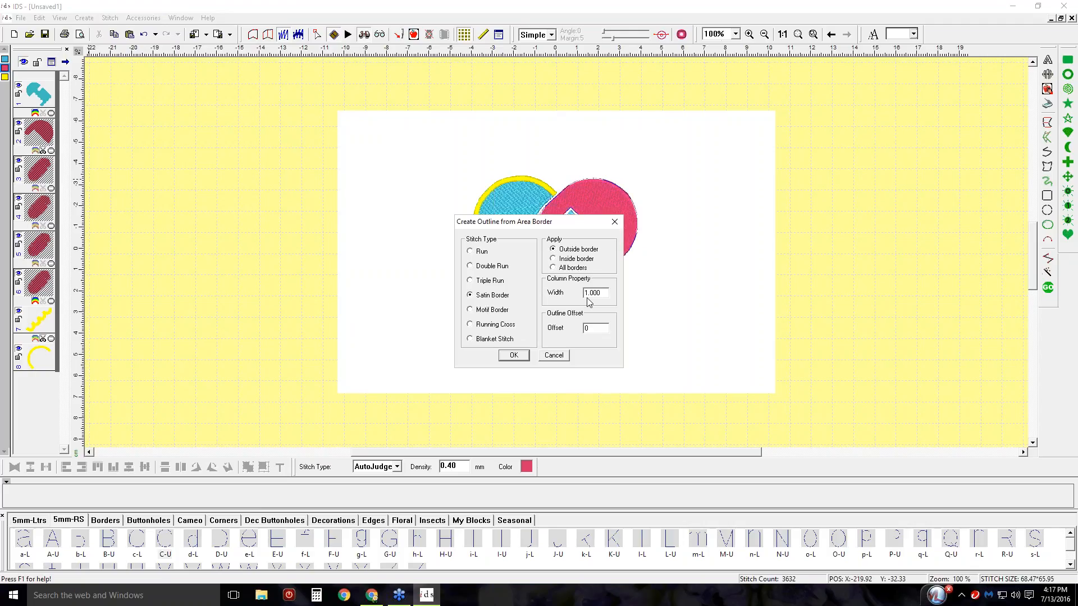
double_click(603, 292)
type("2.5")
left_click(512, 357)
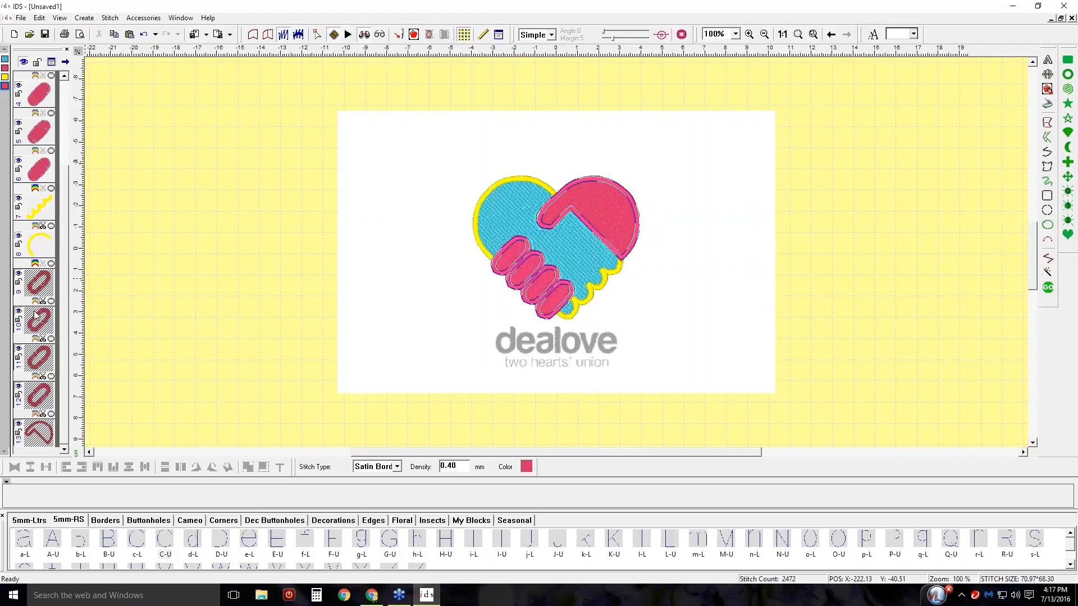
left_click(34, 263)
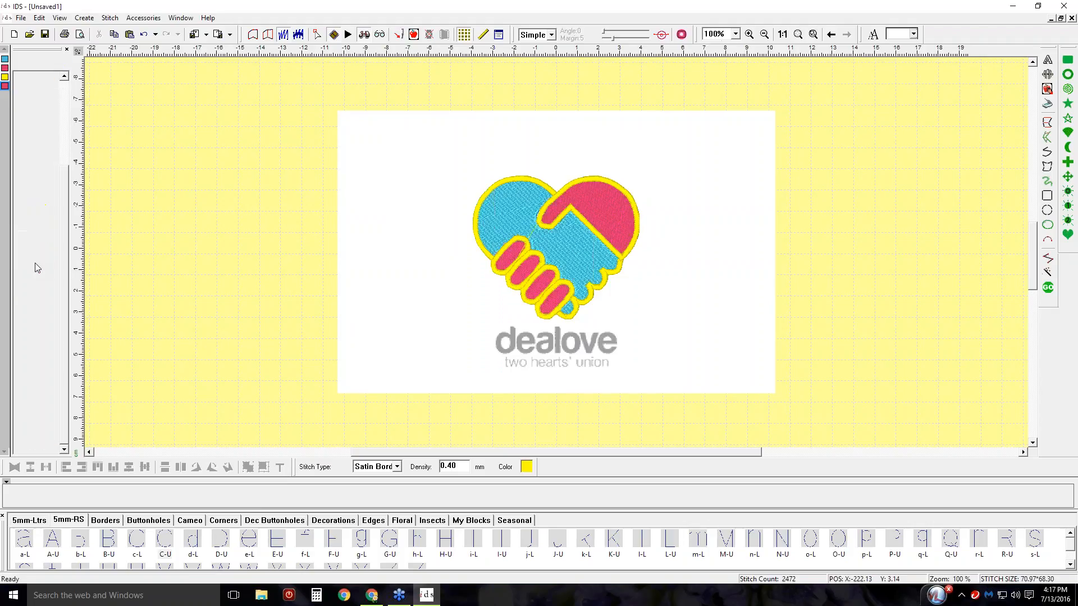
left_click(224, 241)
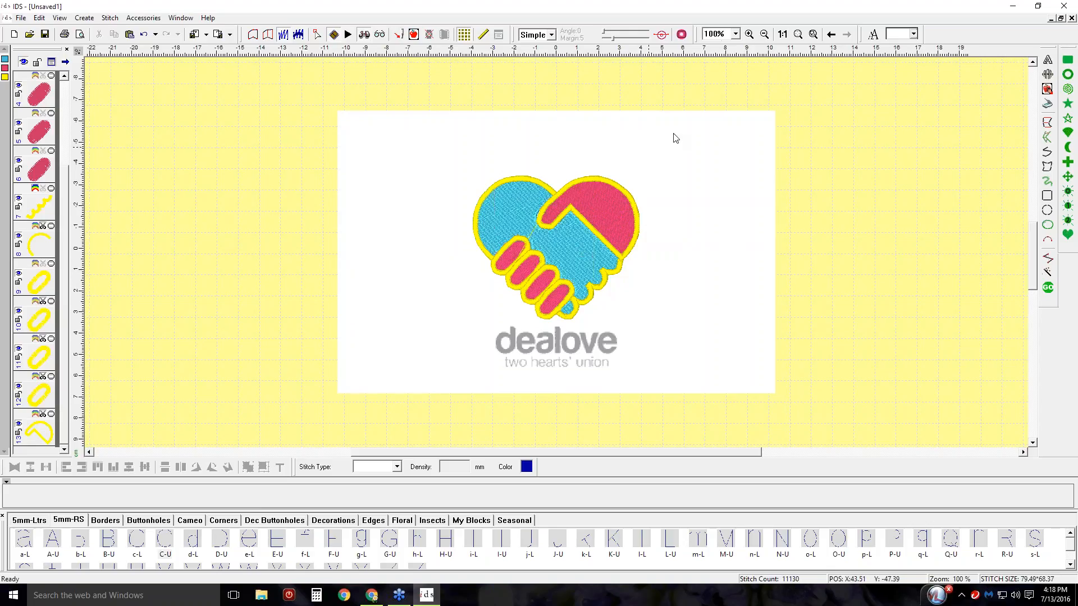
Set the satin width of the four pink finger outlines to 2.0 mm and apply it.
left_click(749, 34)
left_click_drag(473, 226, 603, 356)
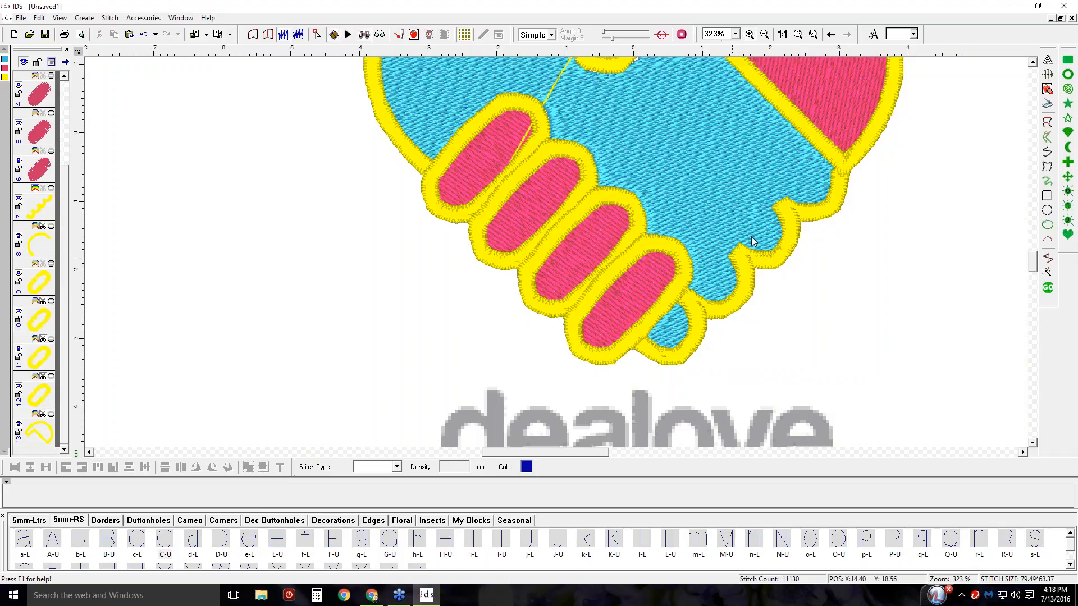
left_click(50, 287)
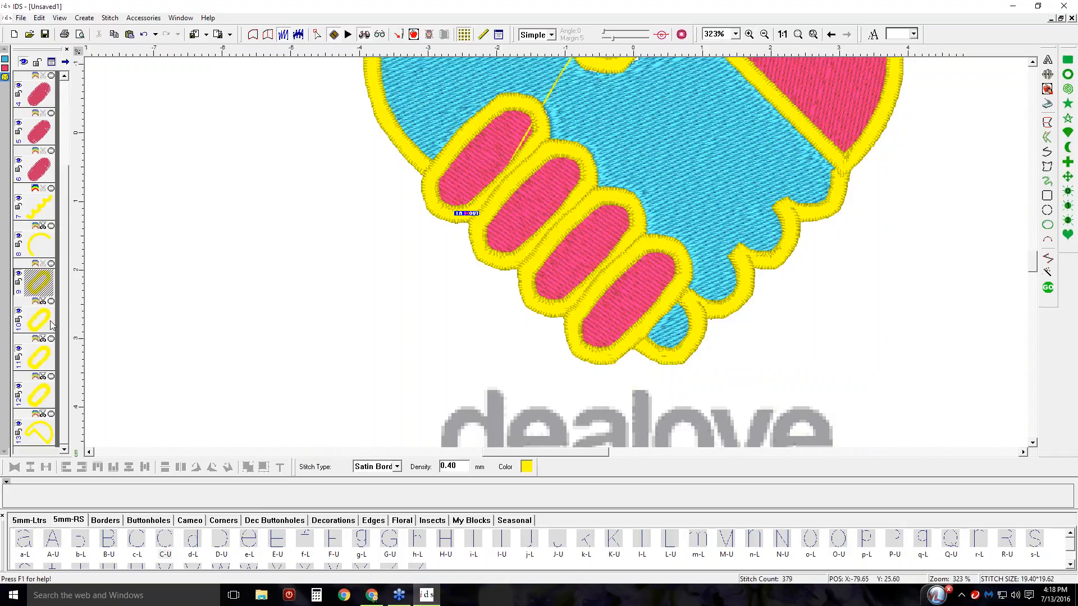
left_click(56, 391, "shift")
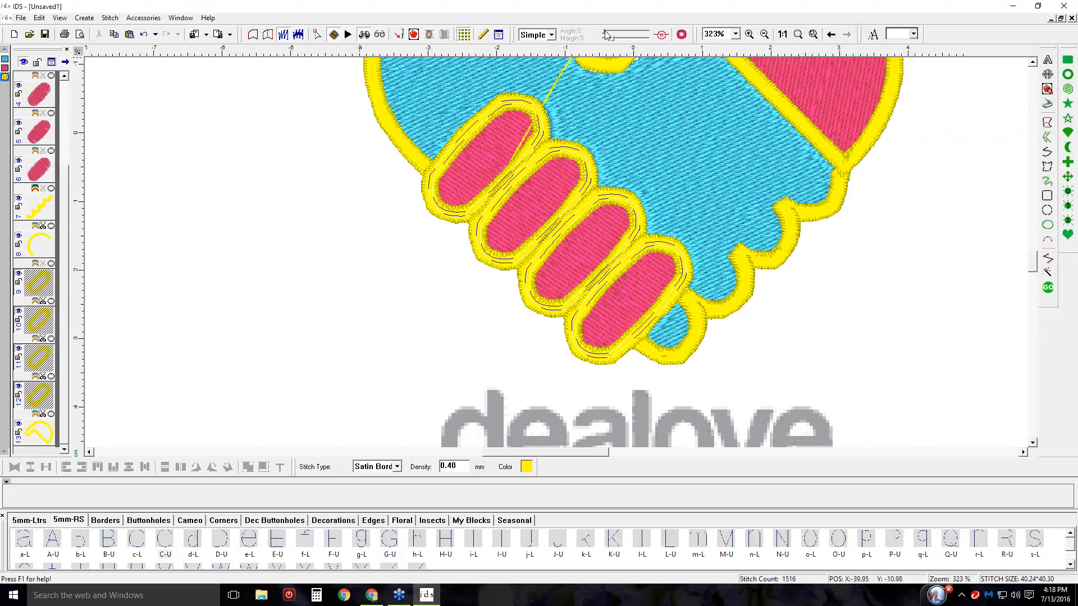
left_click(499, 34)
left_click(555, 177)
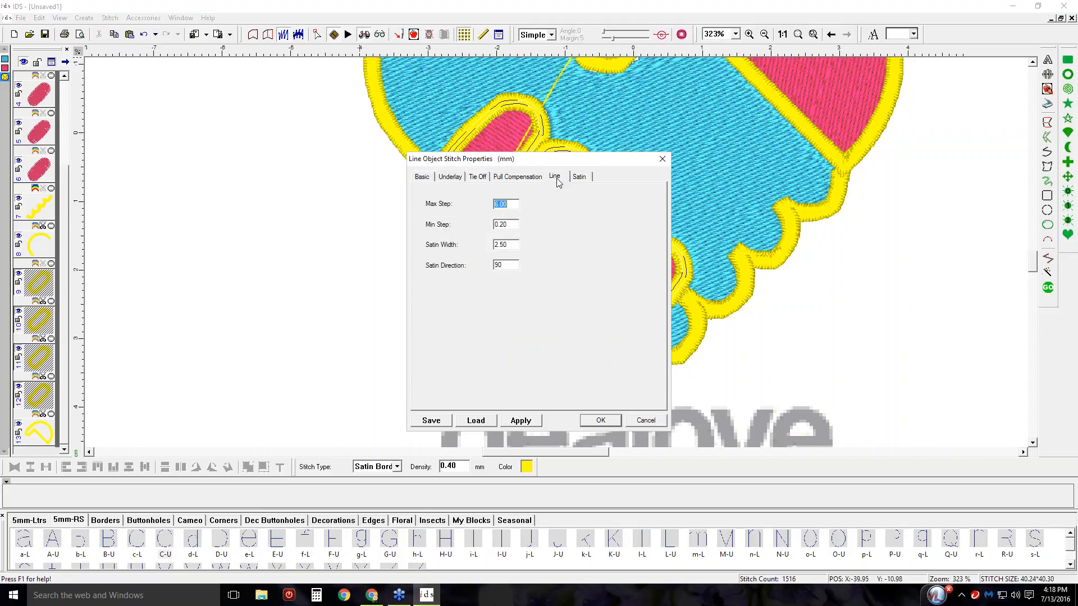
double_click(507, 245)
type("2.0")
left_click_drag(596, 159, 317, 88)
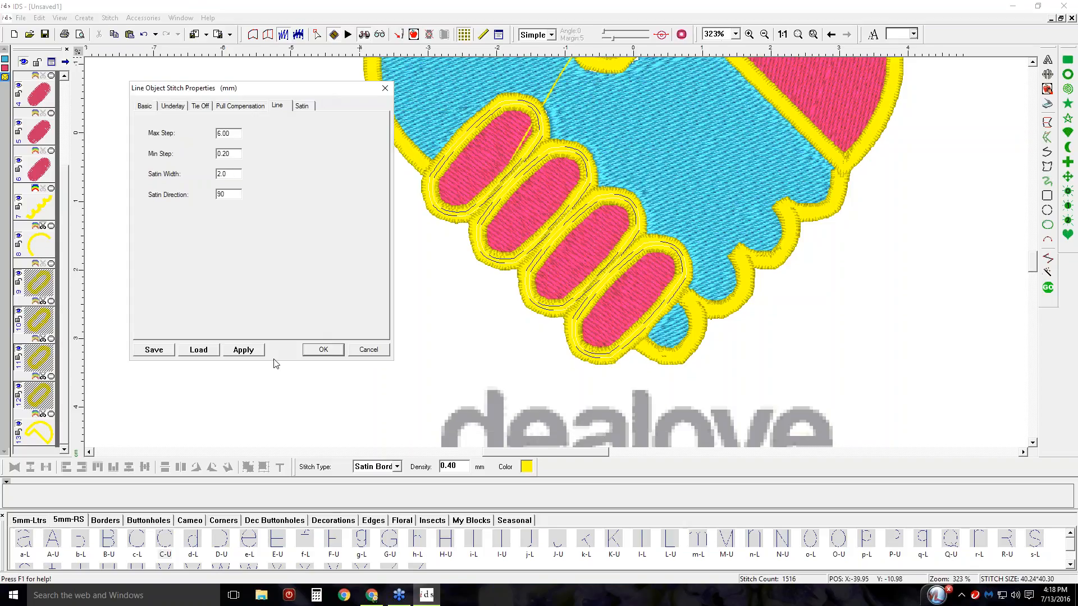
left_click(245, 354)
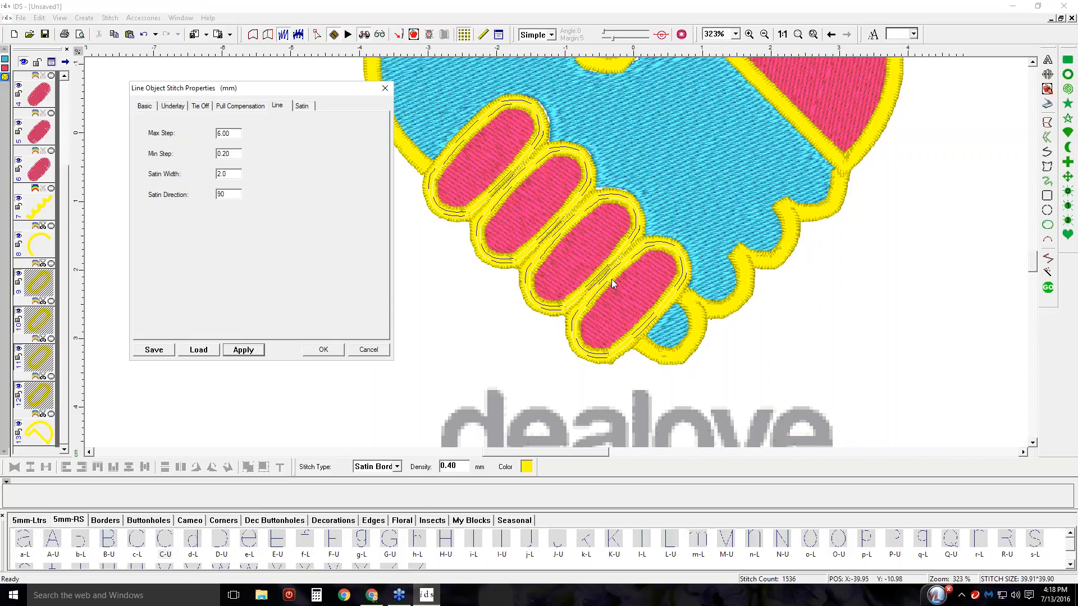
Try a satin width of 1.75 mm on the four finger outlines.
double_click(223, 174)
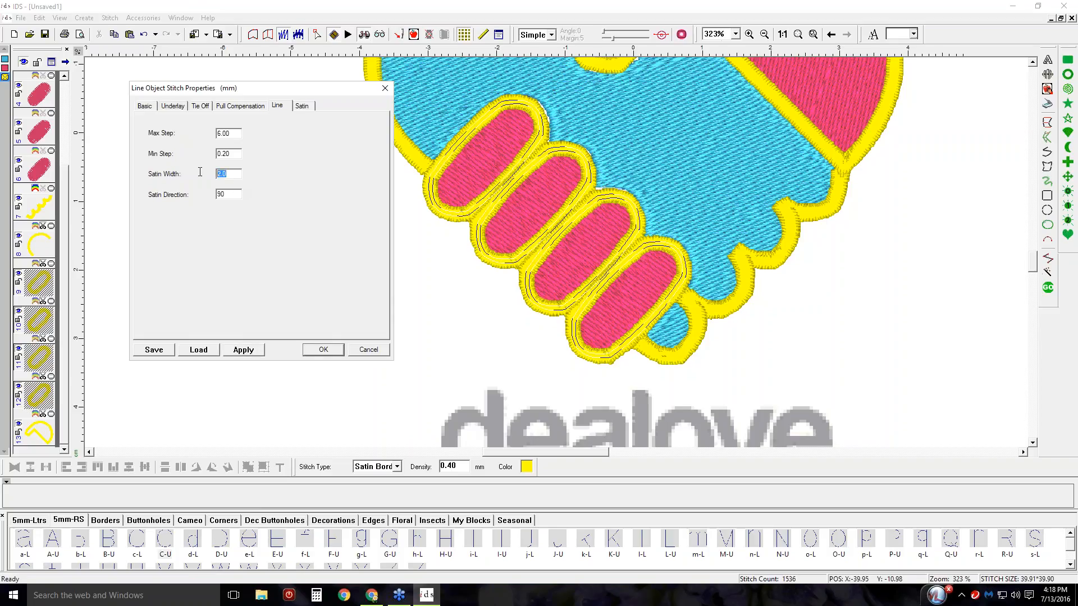
type("1.75")
left_click(243, 350)
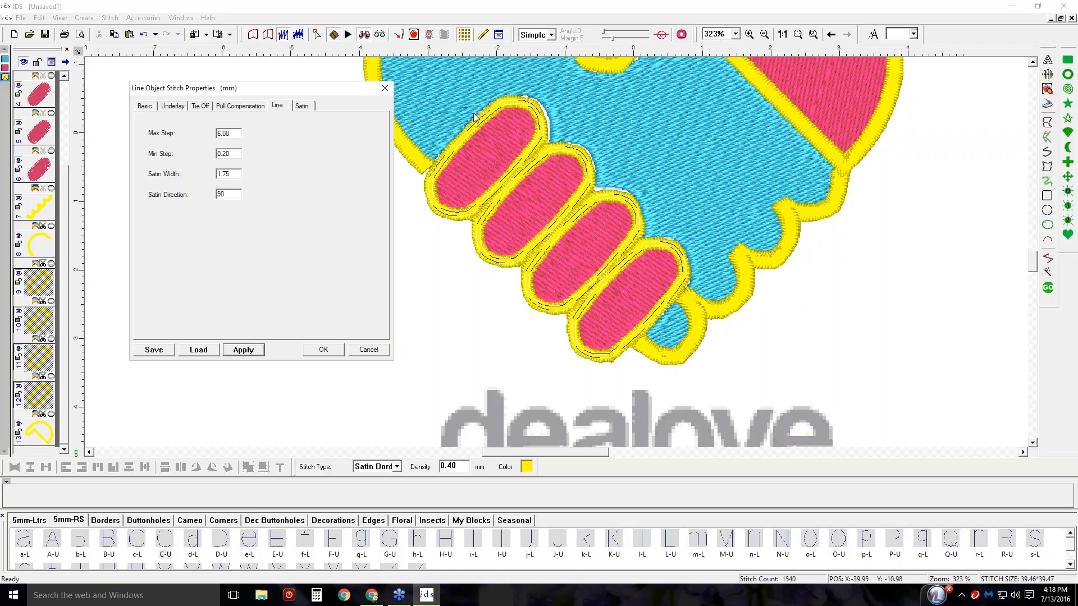
left_click_drag(337, 90, 315, 90)
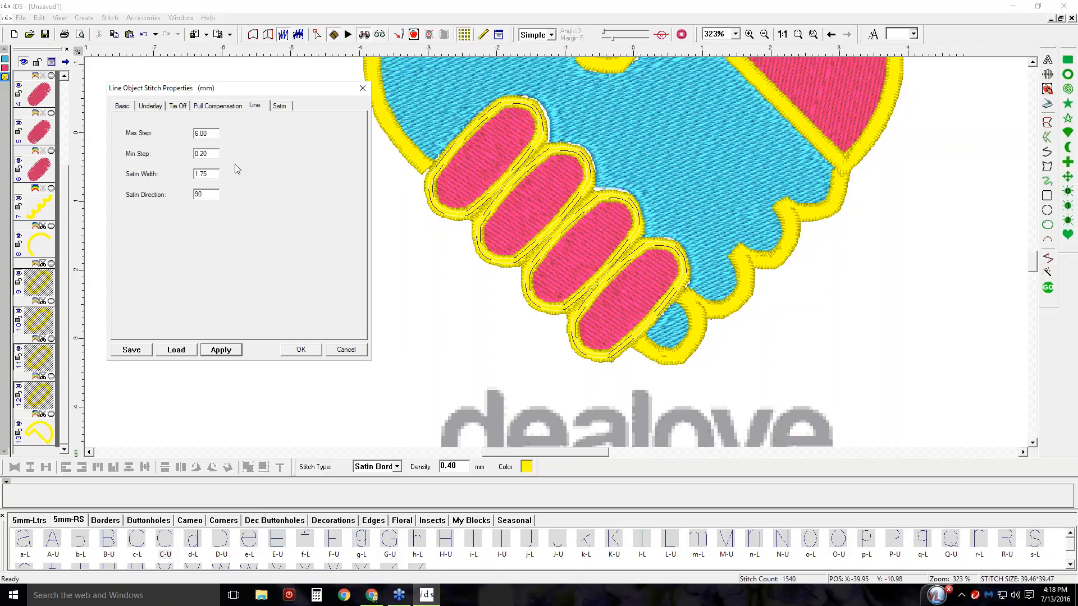
Return the four finger outlines to a 2.0 mm satin width, apply it and close the stitch properties.
double_click(202, 174)
type("2.0")
left_click(224, 349)
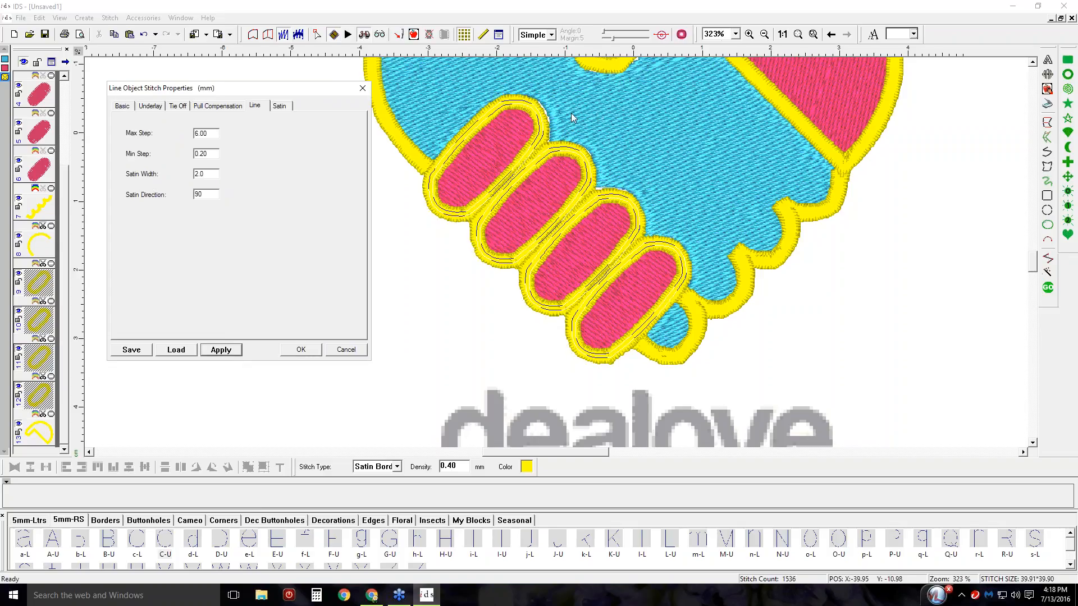
left_click(365, 36)
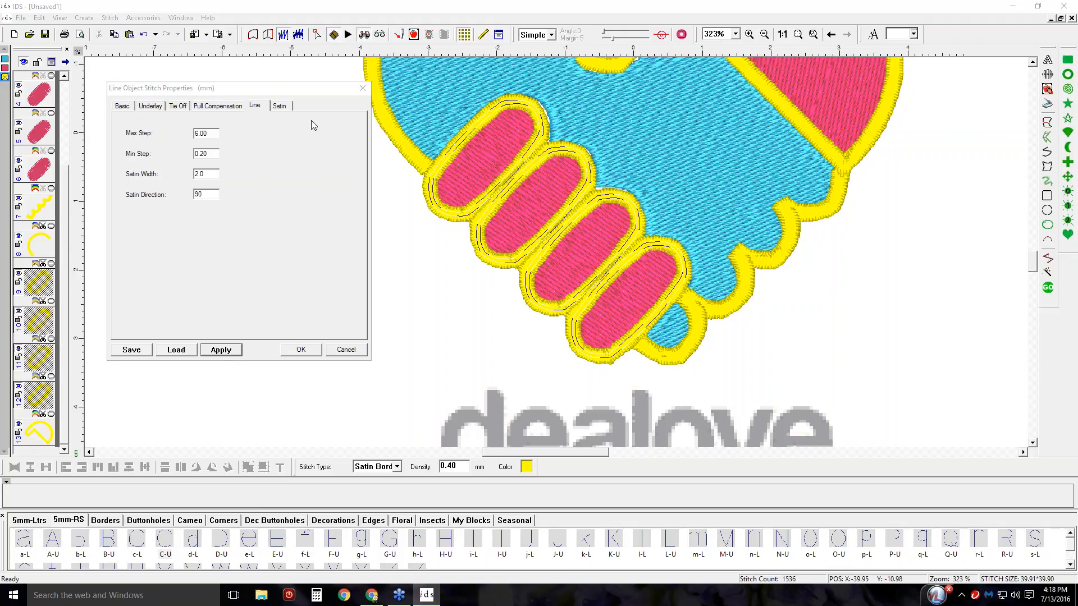
left_click(227, 352)
left_click(300, 351)
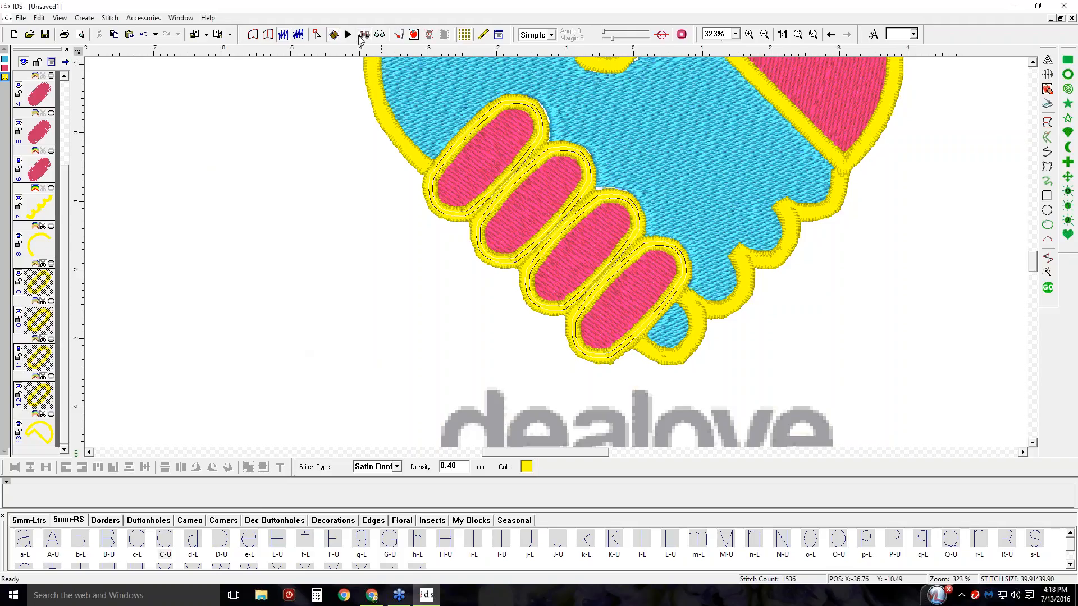
Check the finger outlines in the plain stitch view, then delete the four yellow finger outlines.
left_click(364, 35)
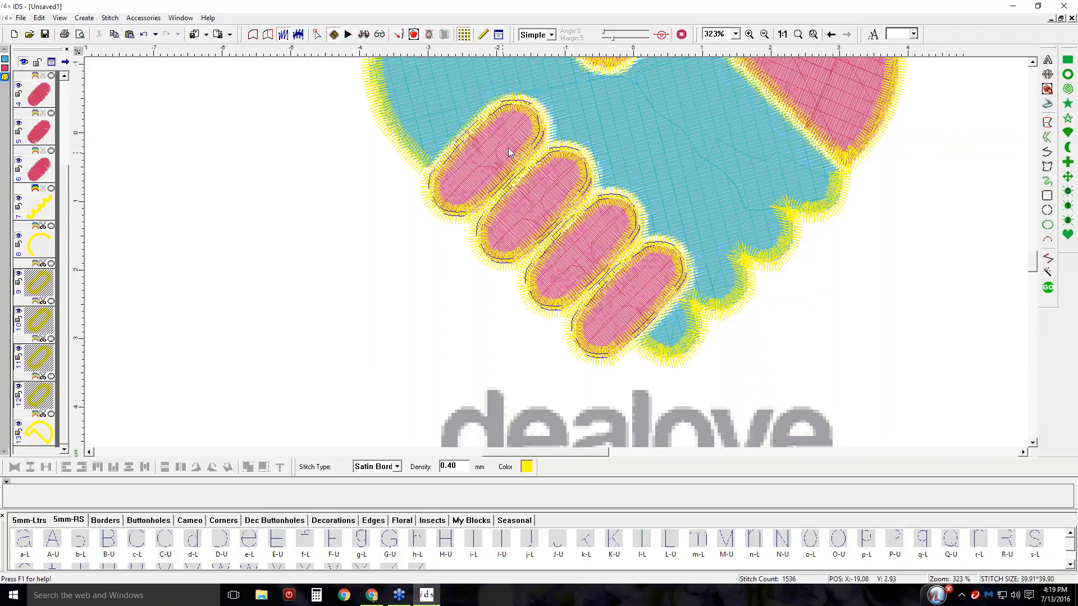
scroll(568, 177, "up", 3)
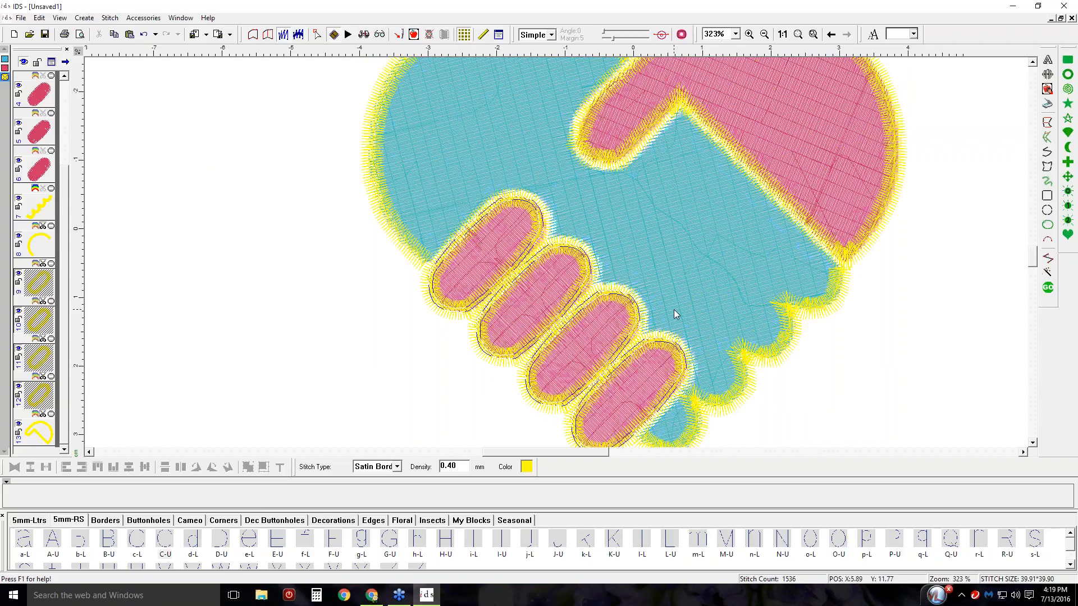
scroll(674, 292, "down", 3)
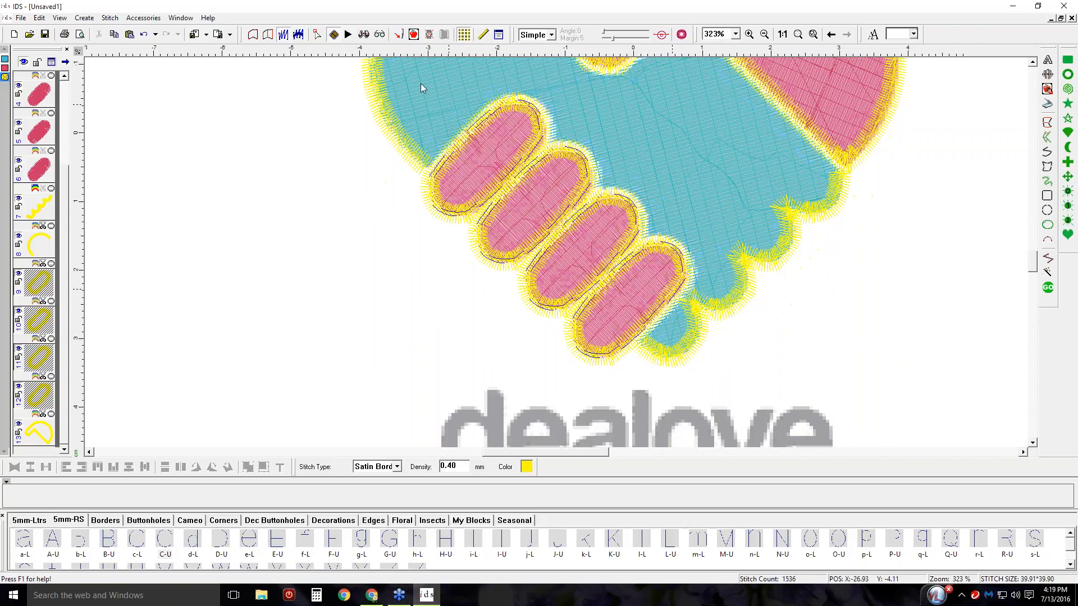
left_click(364, 34)
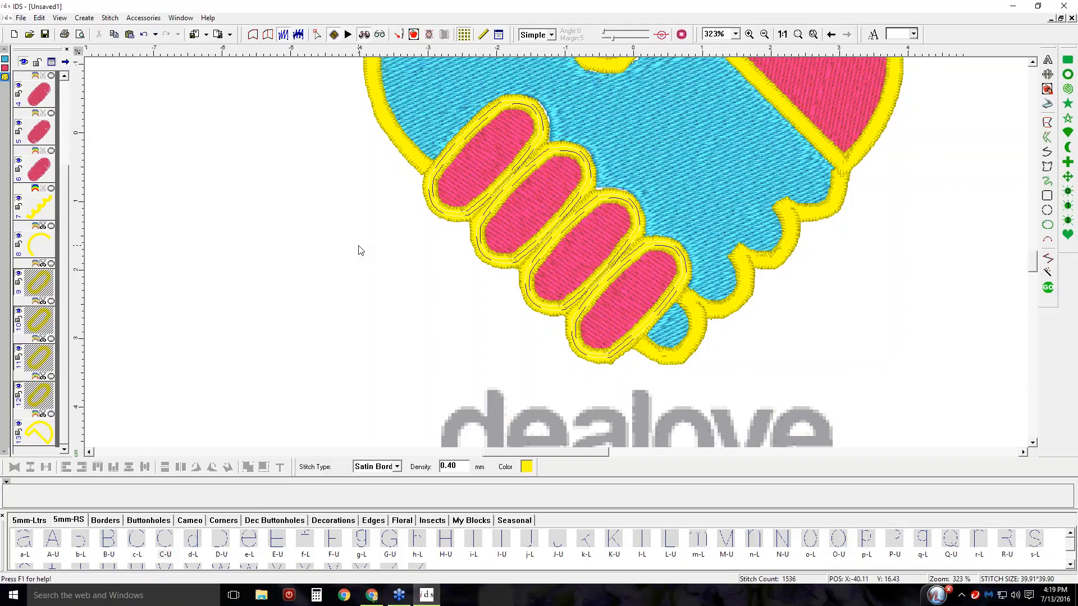
key("Delete")
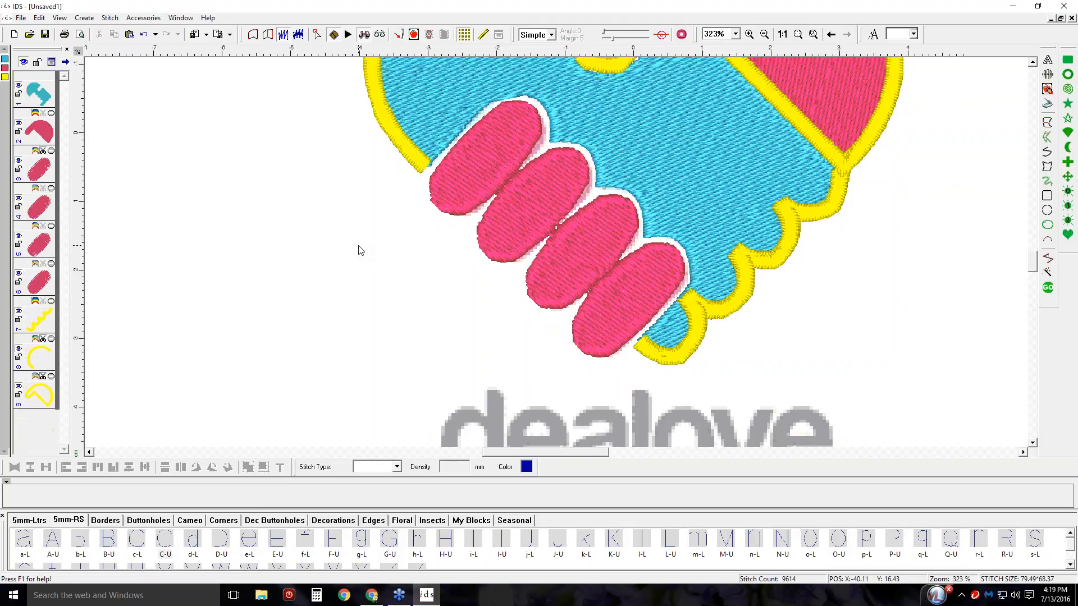
Create yellow satin border outlines on the outside border of the four pink fingers, with width 2.0 and offset -.75, and generate their stitches.
left_click(471, 160)
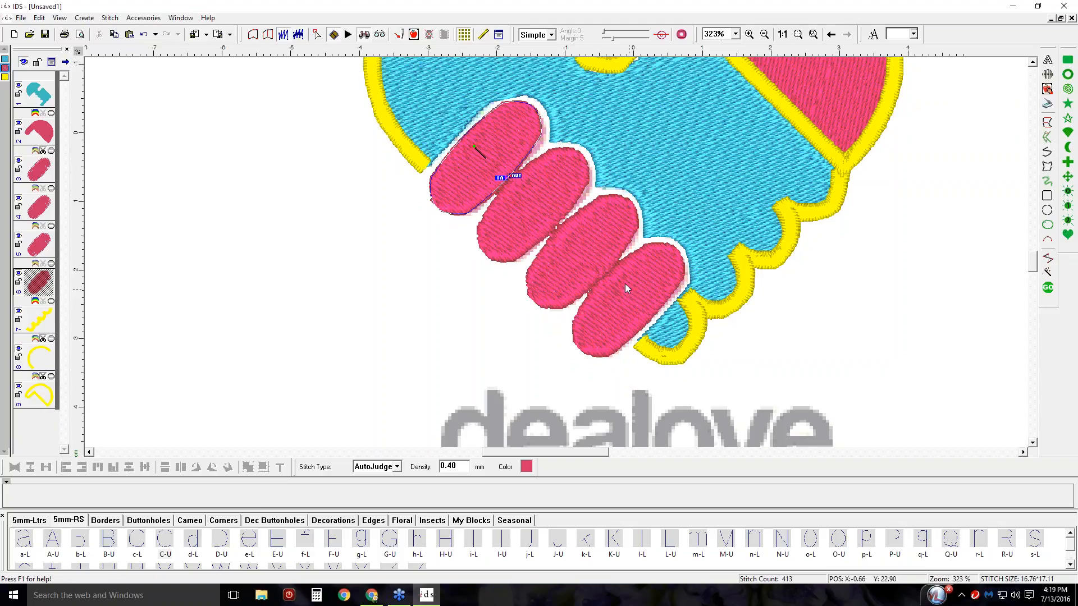
left_click(507, 159)
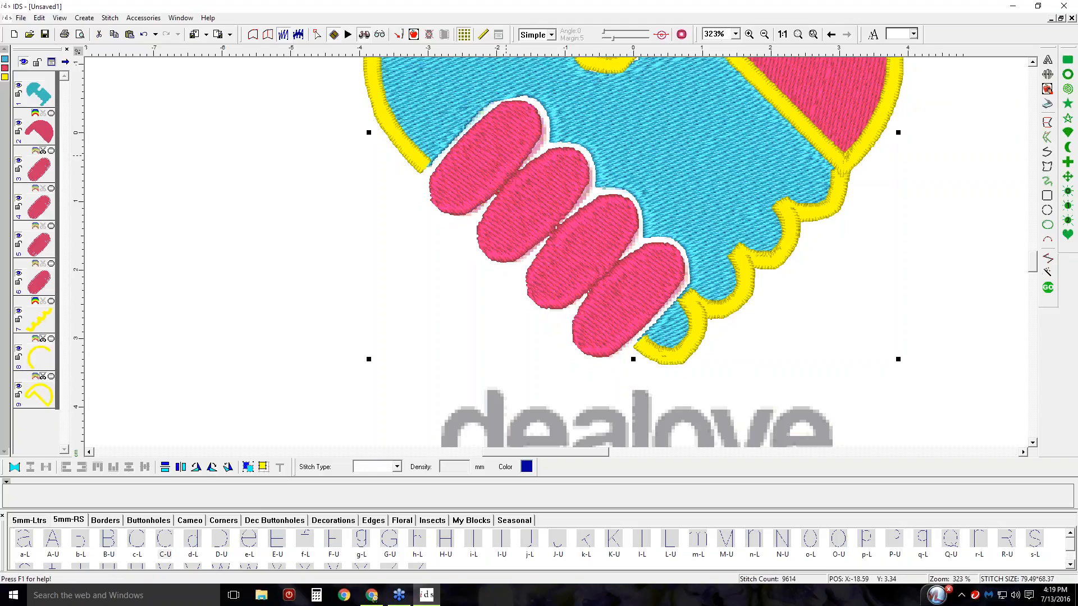
left_click(506, 156)
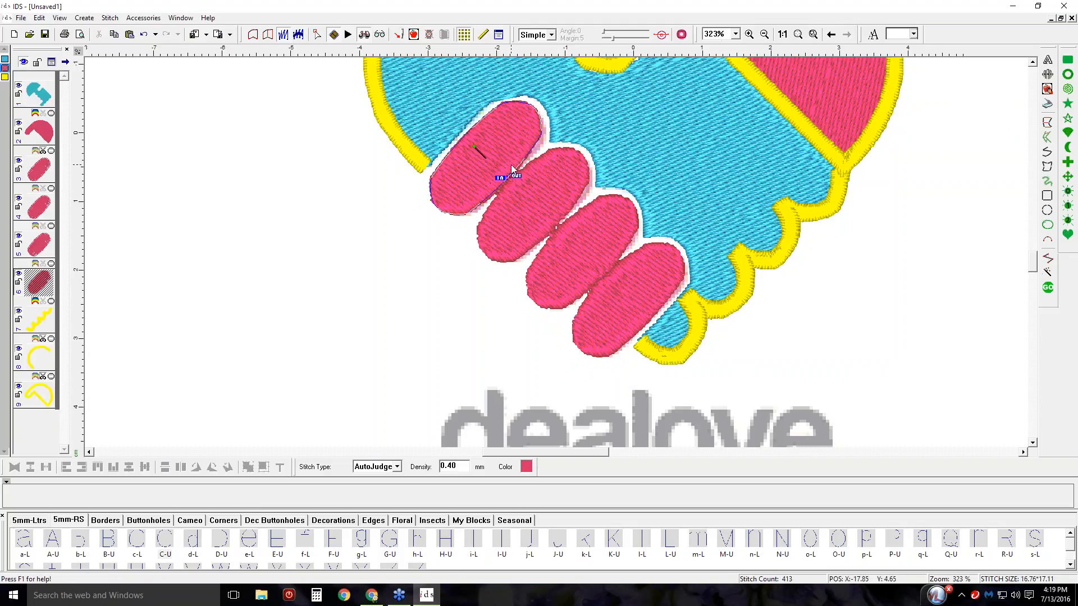
left_click(532, 201, "ctrl")
left_click(574, 247, "ctrl")
left_click(615, 294, "ctrl")
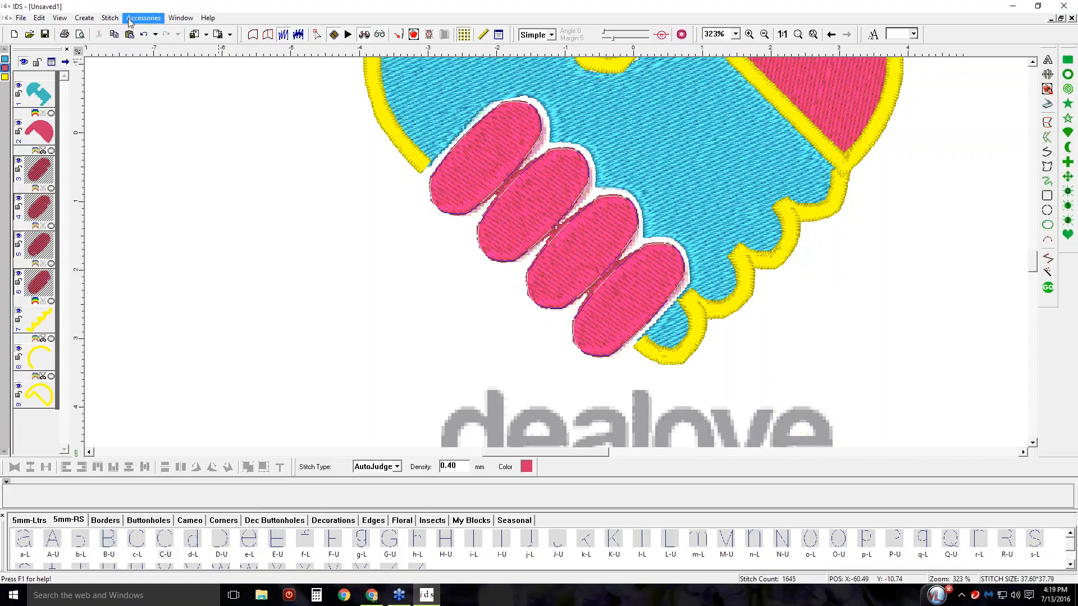
left_click(110, 17)
left_click(123, 46)
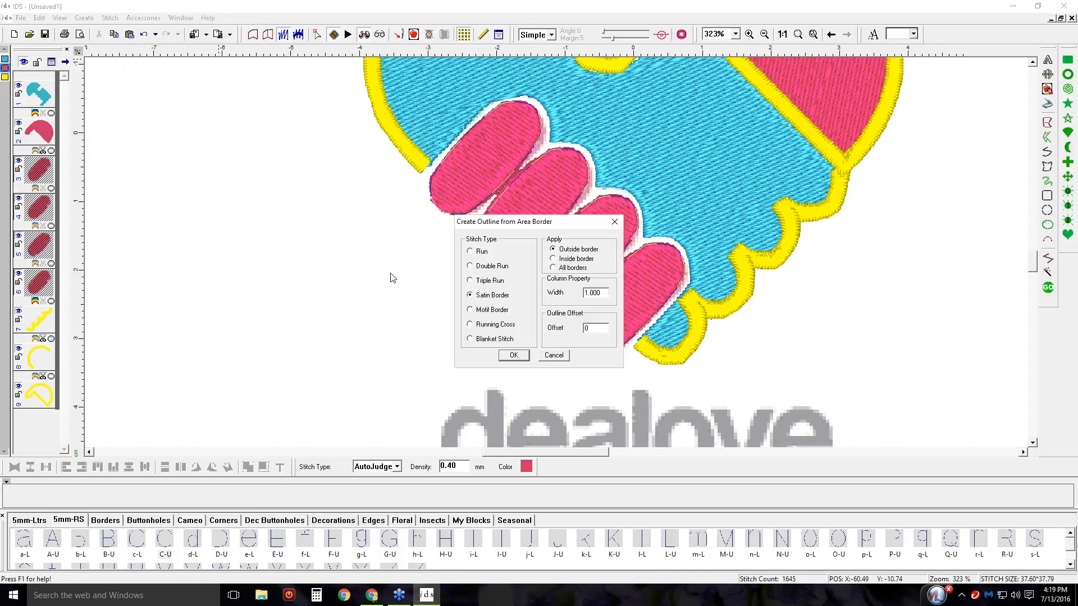
double_click(597, 293)
type("2.0")
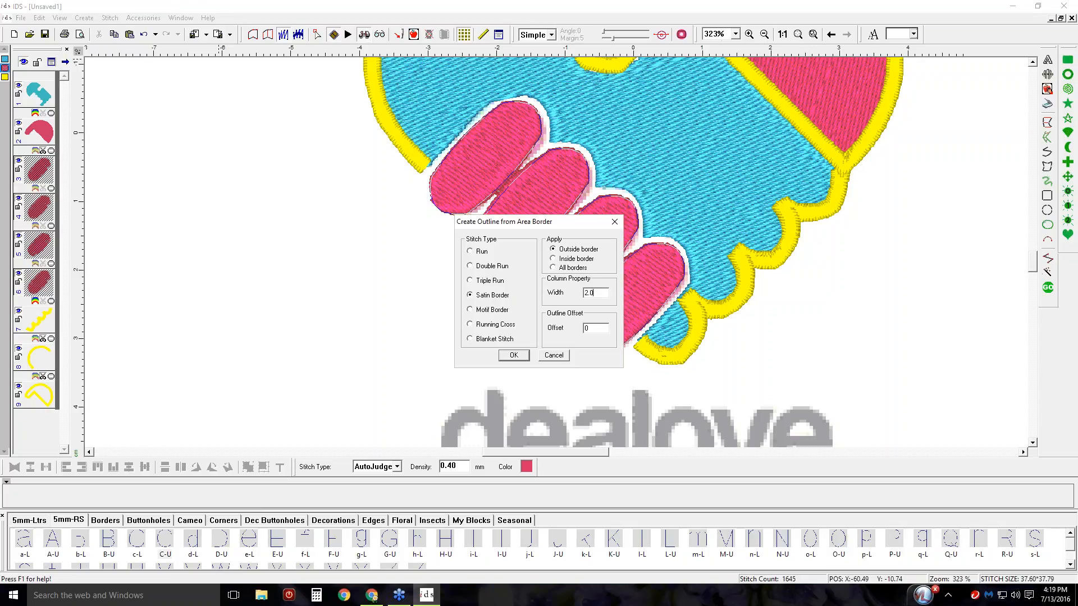
type("-.75")
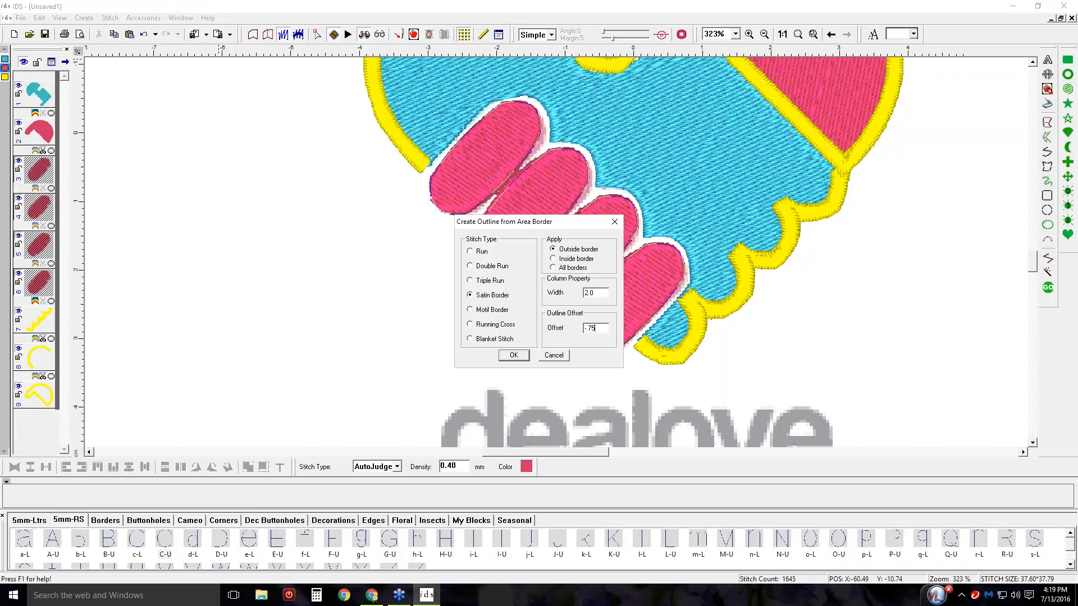
left_click_drag(582, 227, 330, 202)
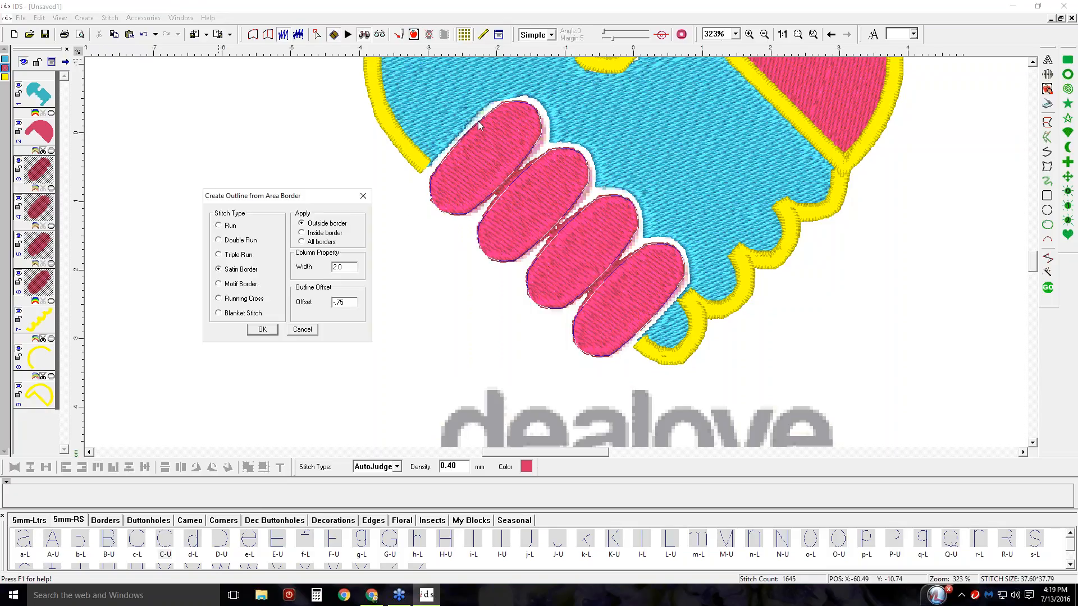
left_click(262, 329)
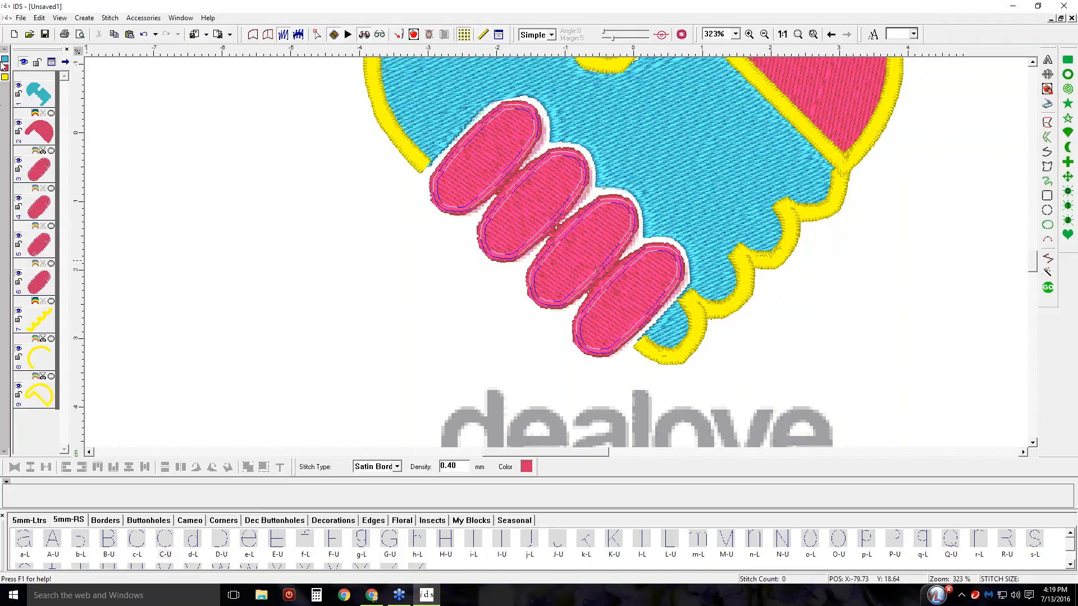
left_click(5, 78)
left_click(1048, 290)
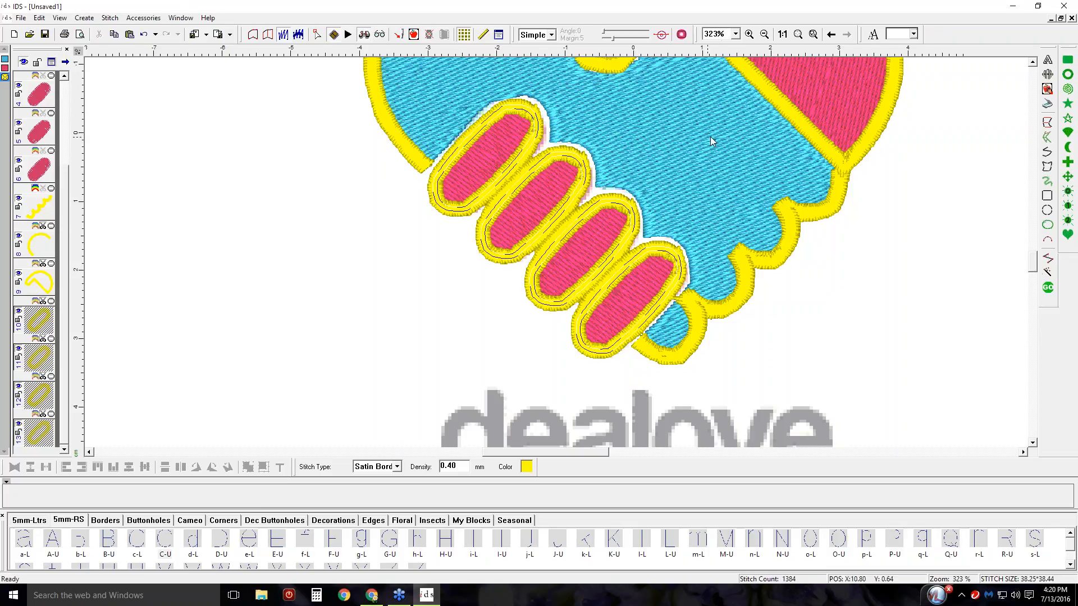
Extend both ends of the teal hand's round outline to meet the first finger and pink hand outlines, and regenerate its stitches.
scroll(839, 172, "up", 2)
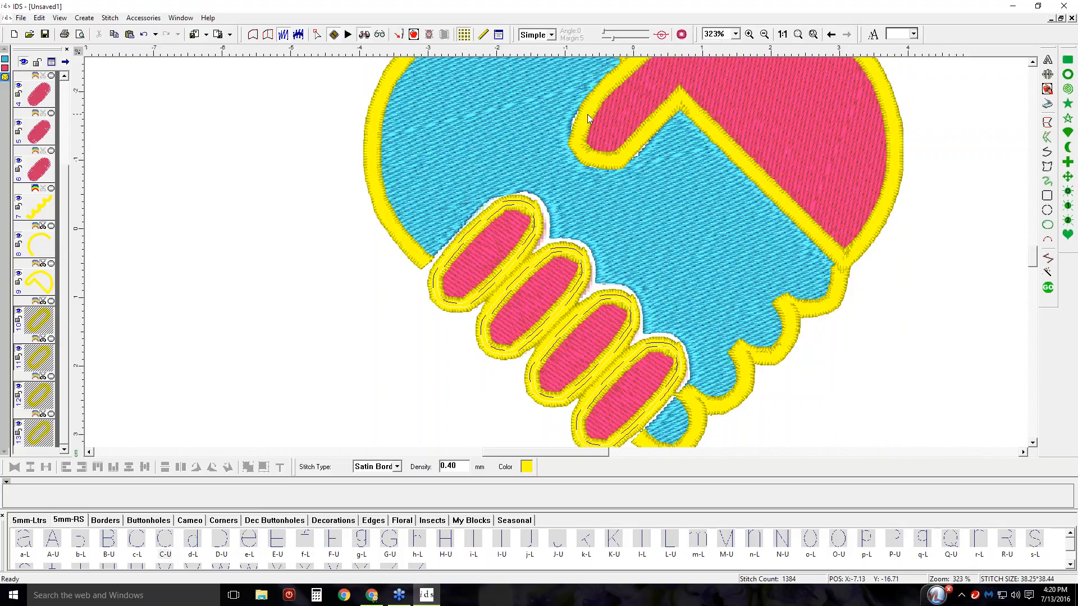
scroll(605, 103, "up", 2)
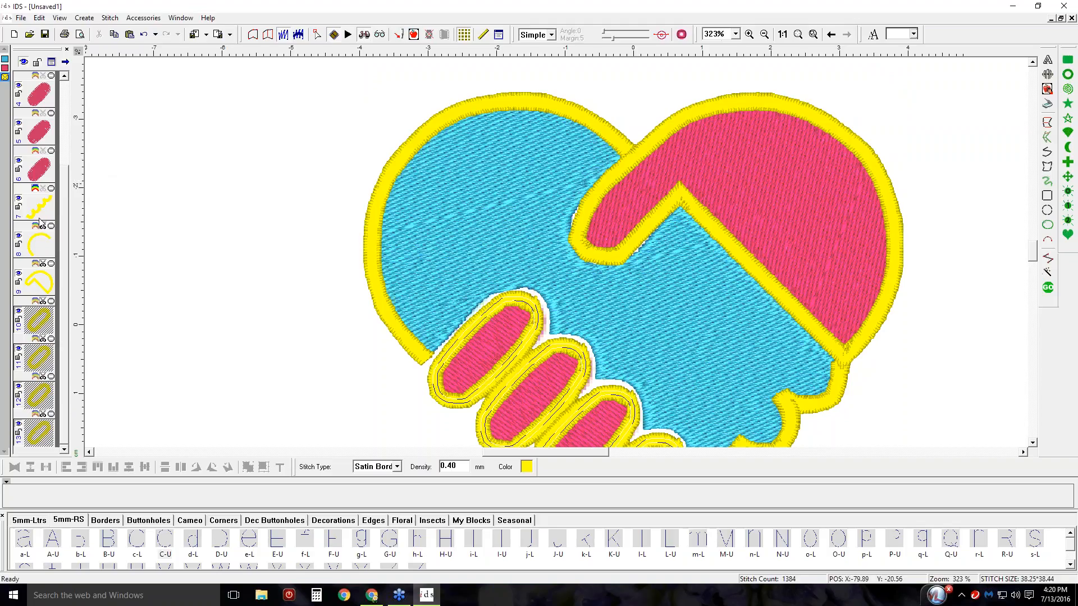
left_click(43, 247)
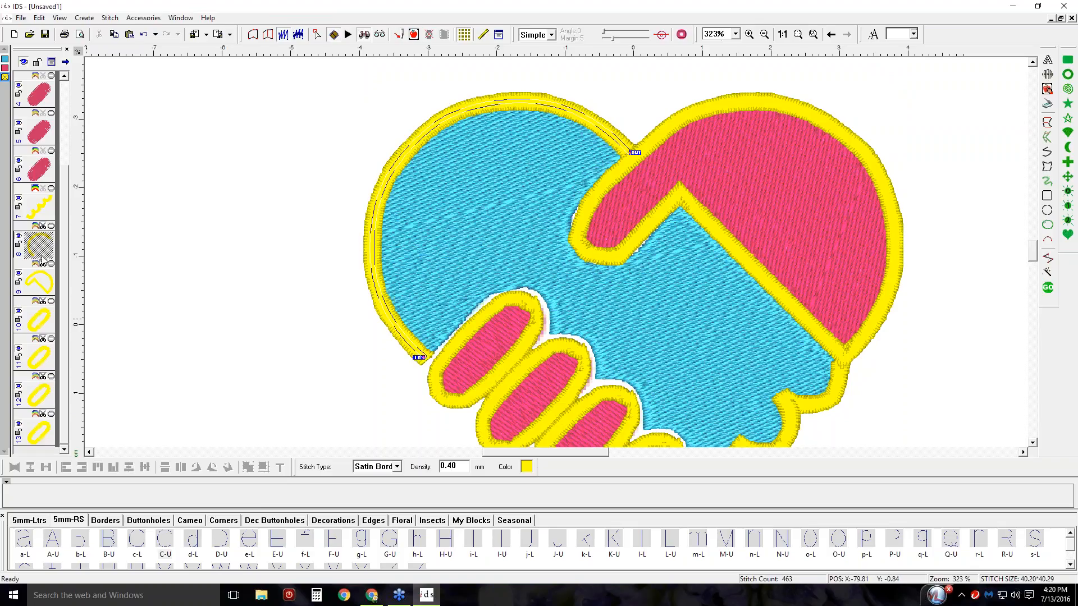
left_click(252, 36)
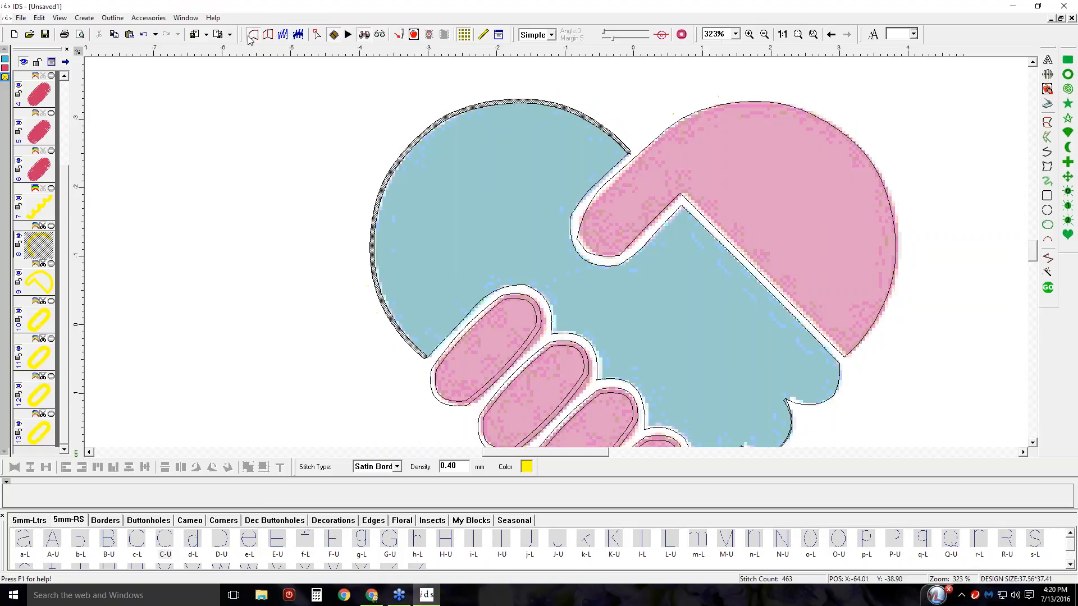
left_click(317, 35)
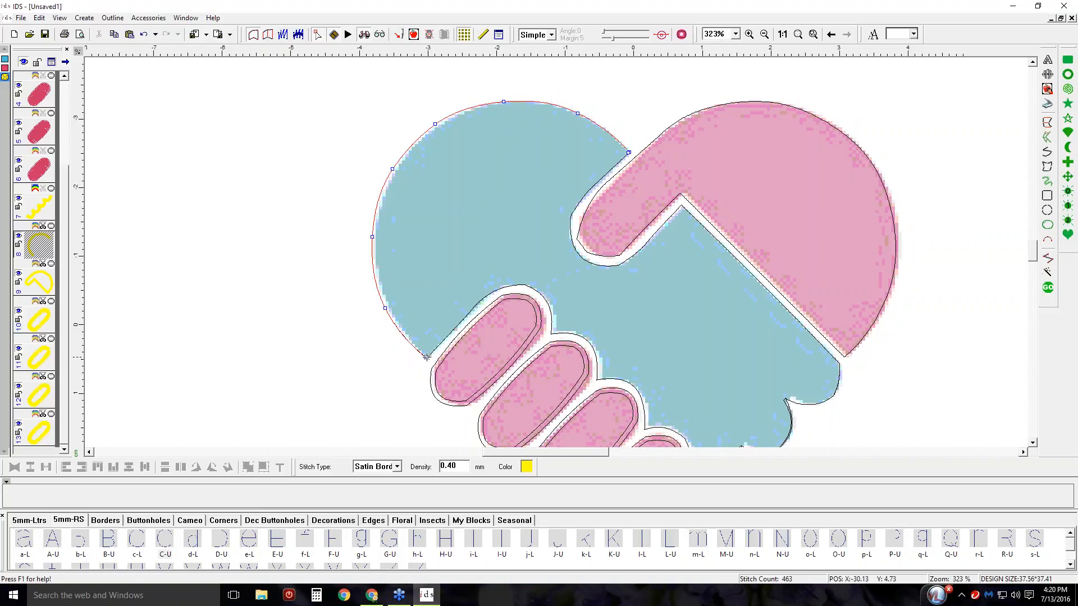
left_click_drag(426, 356, 434, 365)
left_click_drag(628, 153, 637, 162)
left_click(143, 34)
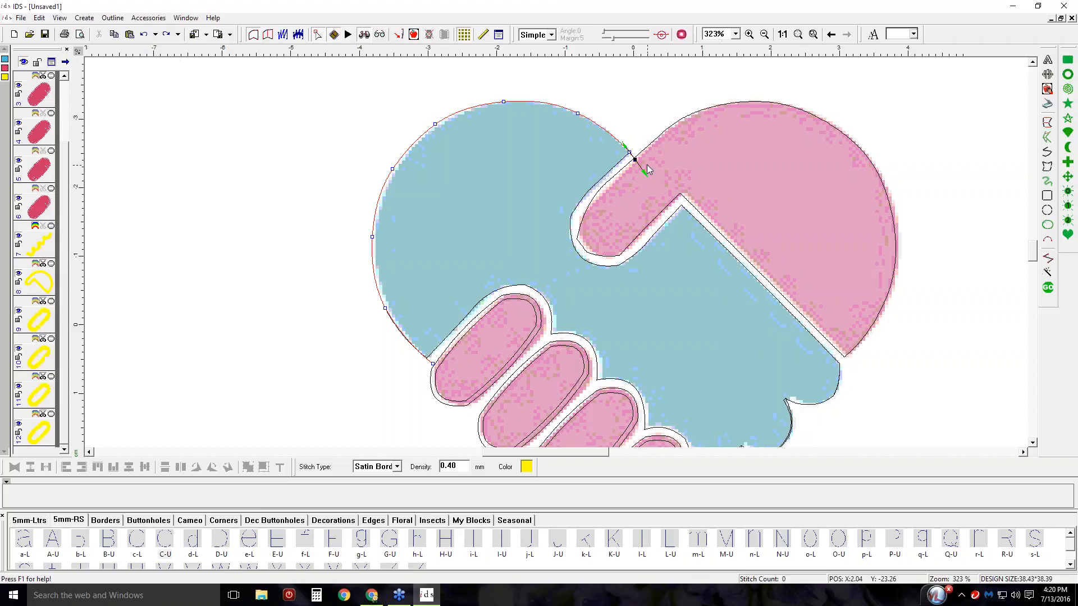
left_click(1047, 288)
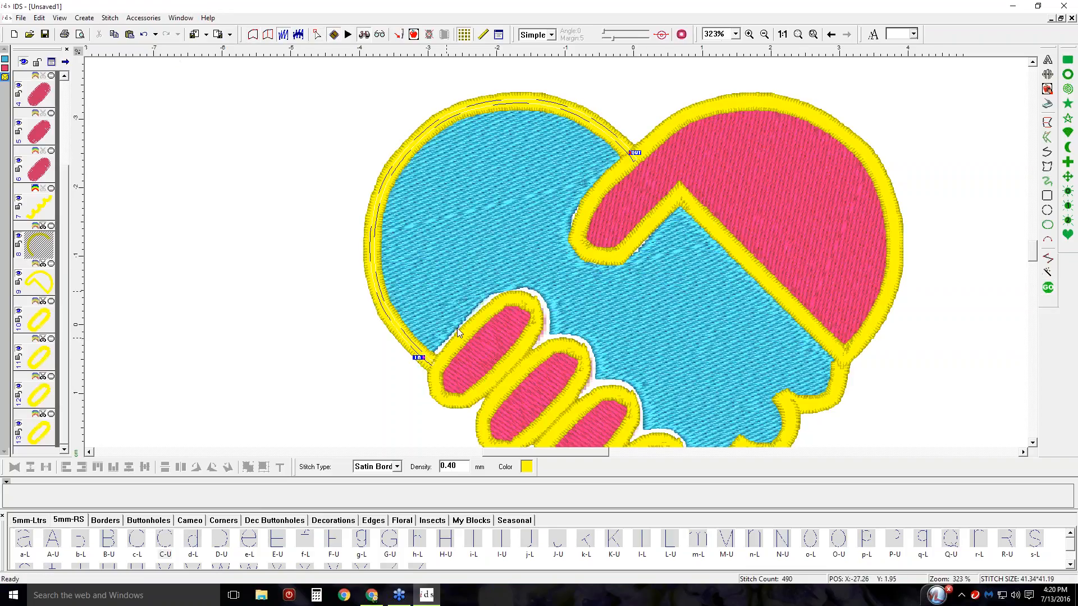
Extend the lower end of the scalloped teal outline into the last finger's outline, leaving no extra point beside it.
scroll(466, 315, "down", 2)
scroll(478, 253, "up", 1)
scroll(492, 204, "down", 1)
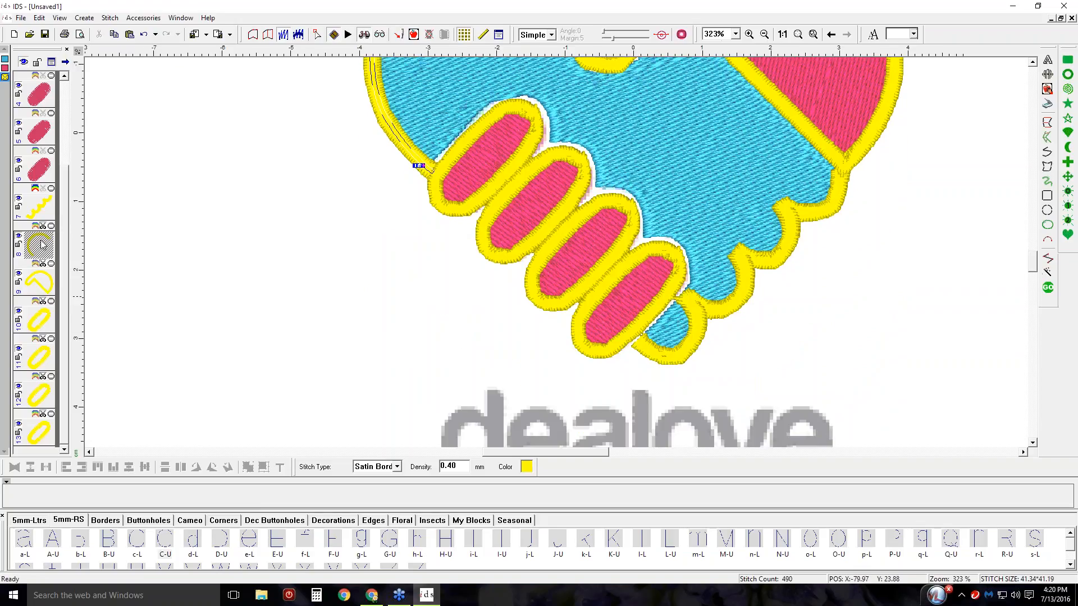
left_click(41, 209)
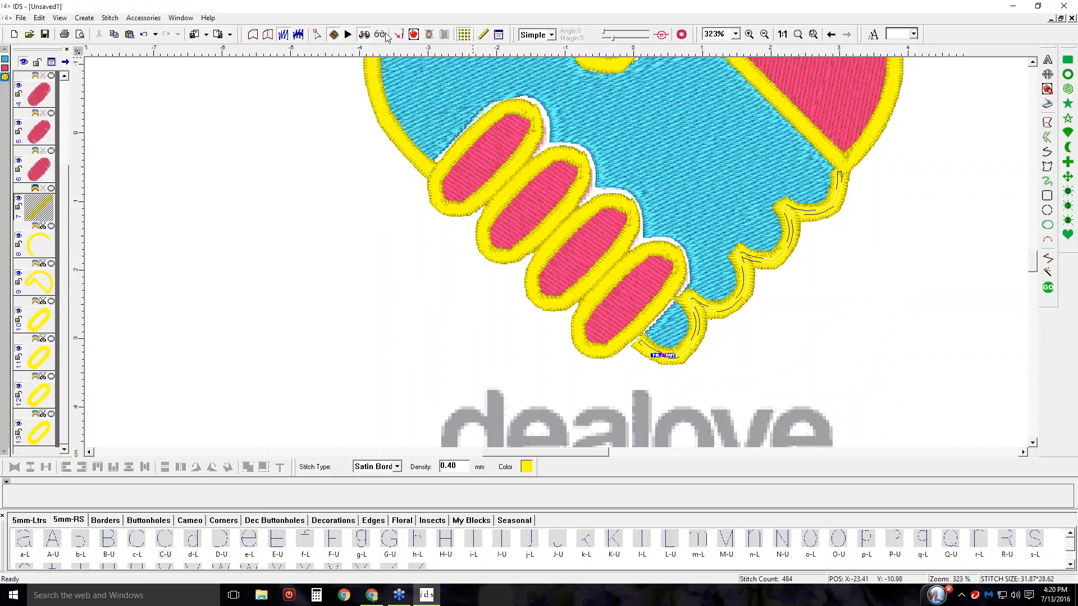
left_click(316, 37)
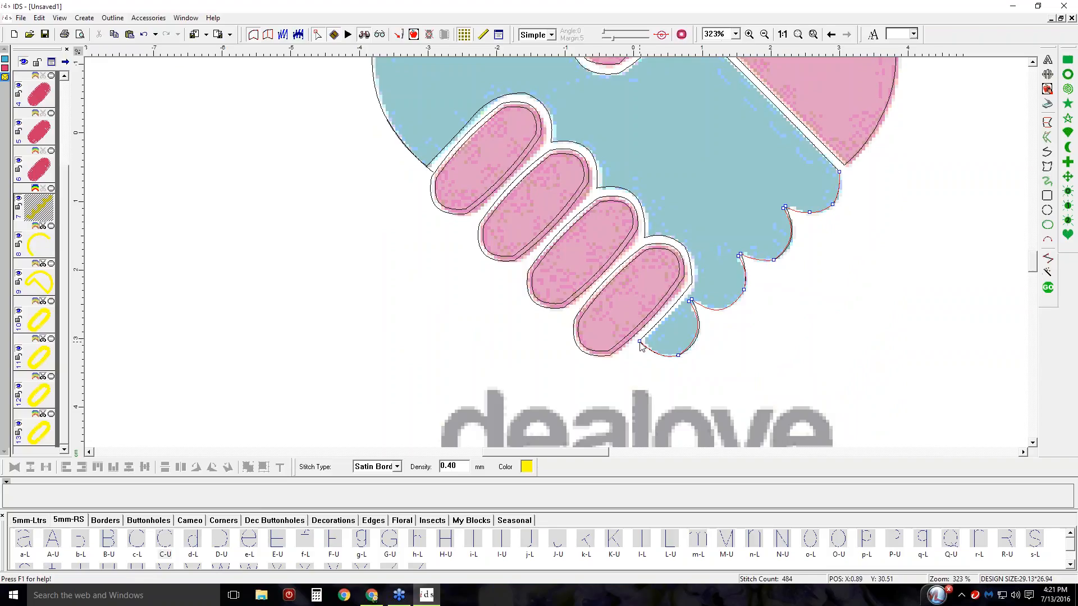
left_click(637, 340)
left_click_drag(634, 337, 633, 335)
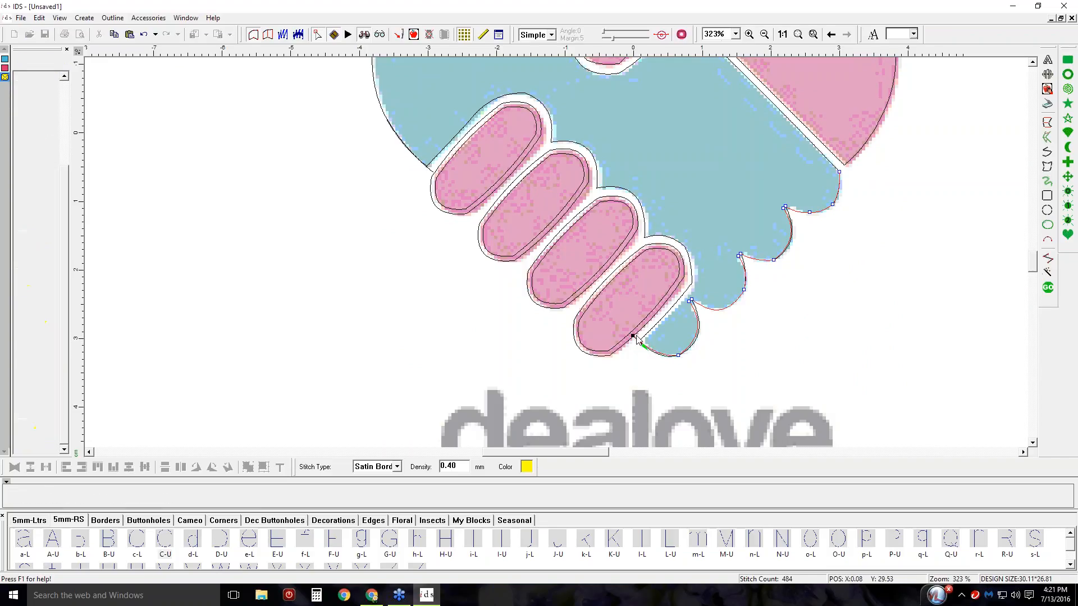
left_click(664, 357)
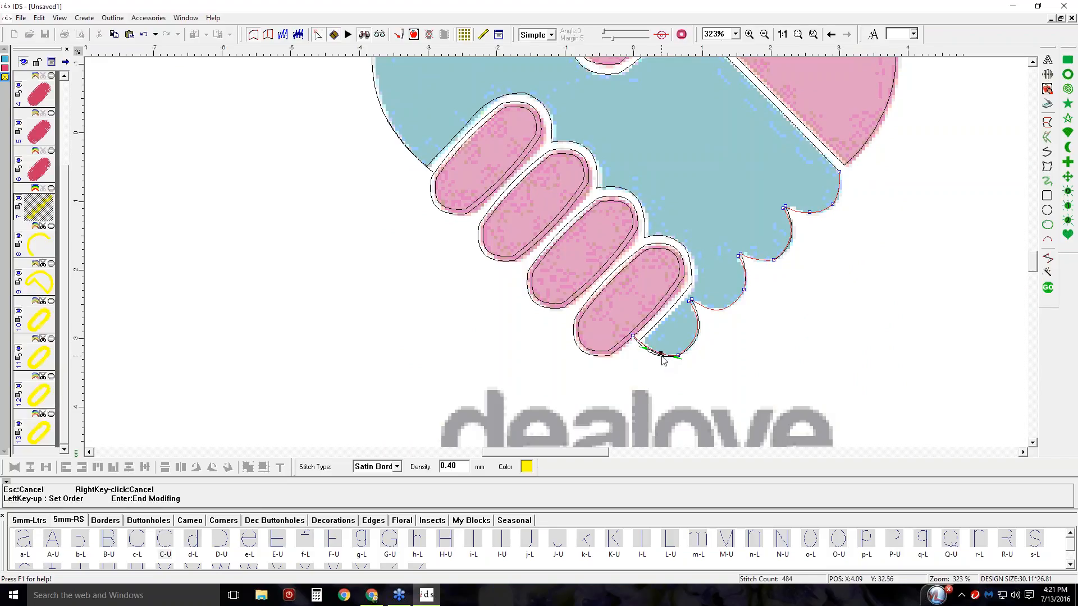
key("Delete")
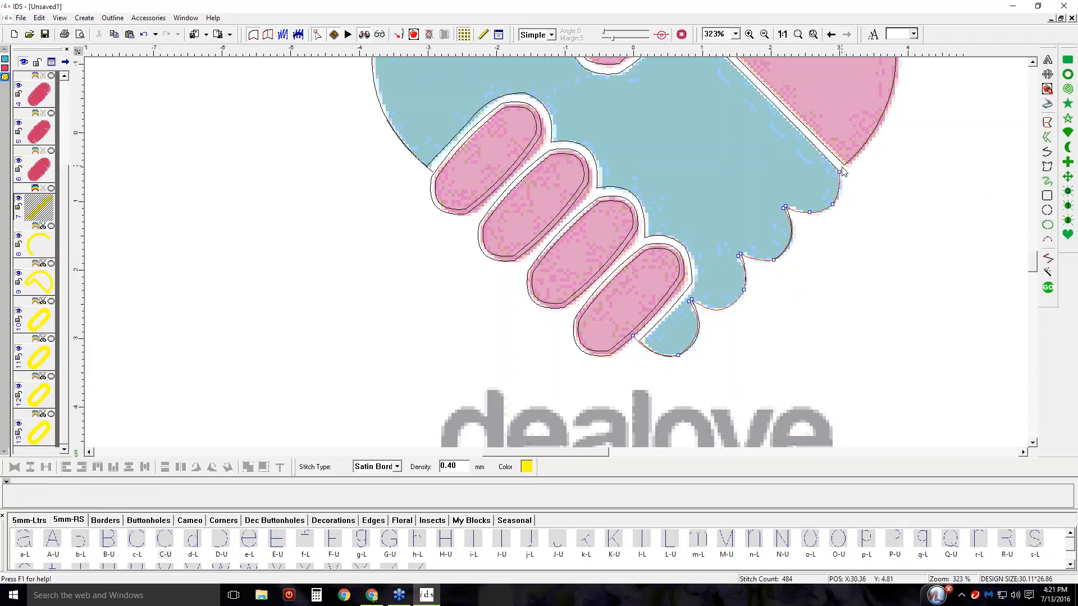
Move the upper end of the scalloped outline up into the pink hand's outline and regenerate its stitches.
left_click(844, 166)
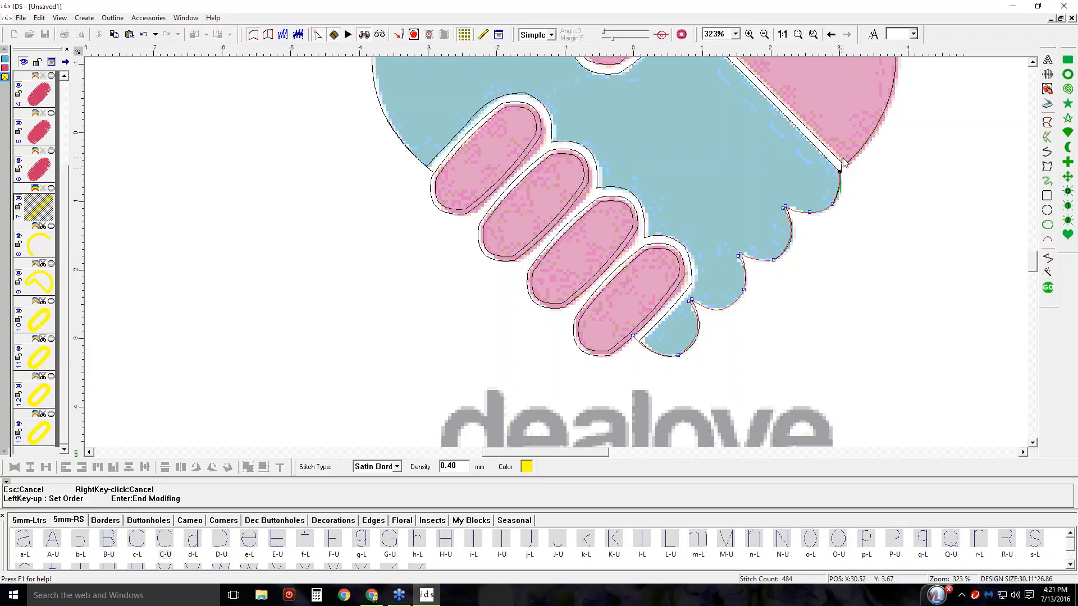
left_click_drag(844, 163, 840, 158)
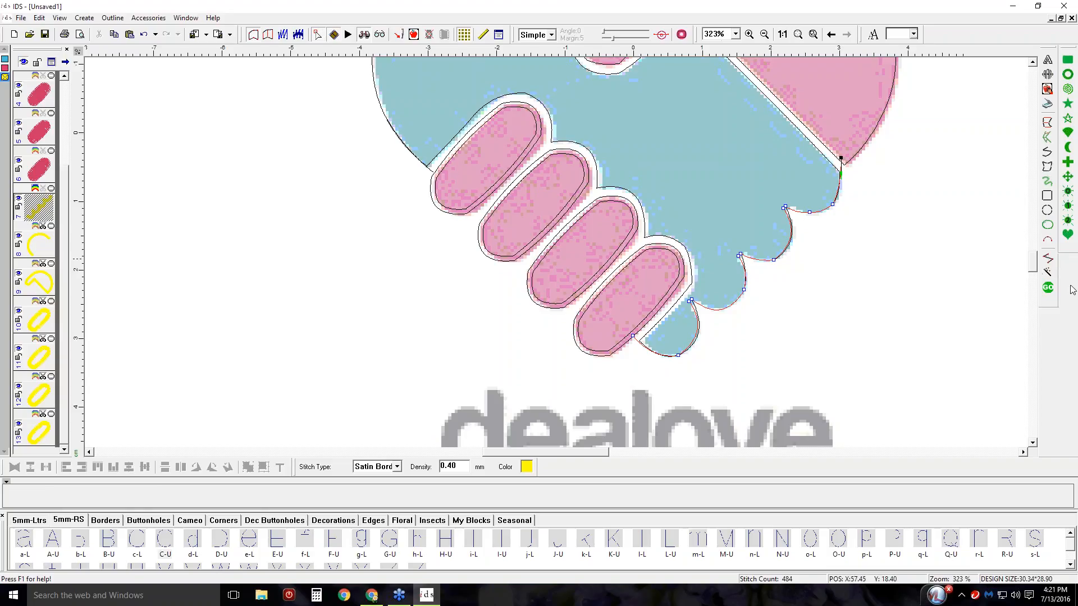
left_click(1048, 287)
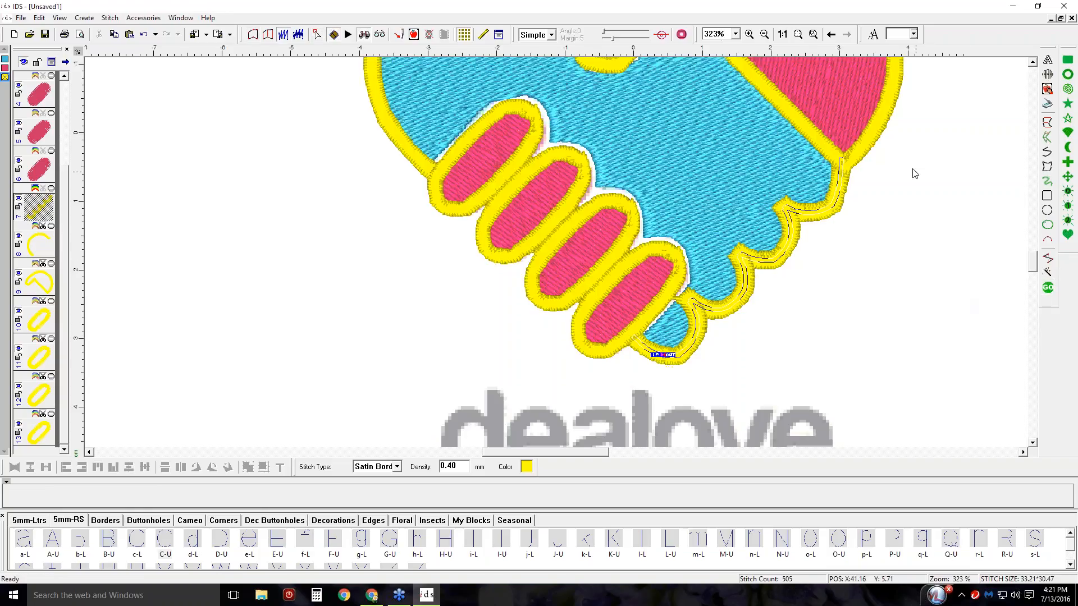
Delete two extra points around the thumb tip of the pink hand's yellow outline, one on its upper side and one below.
scroll(889, 175, "up", 3)
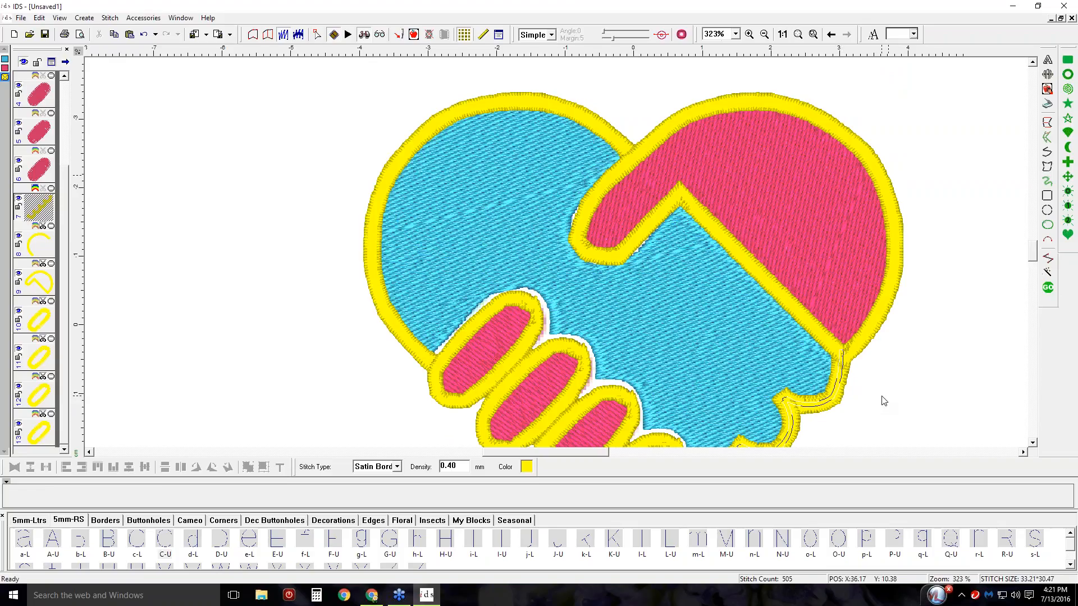
scroll(885, 401, "up", 2)
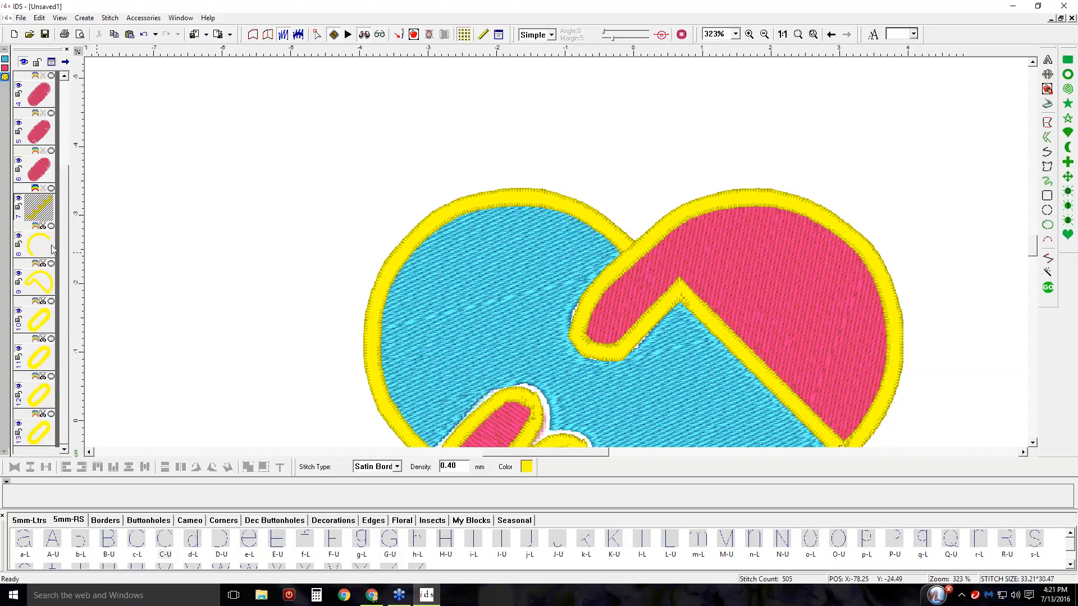
left_click(44, 281)
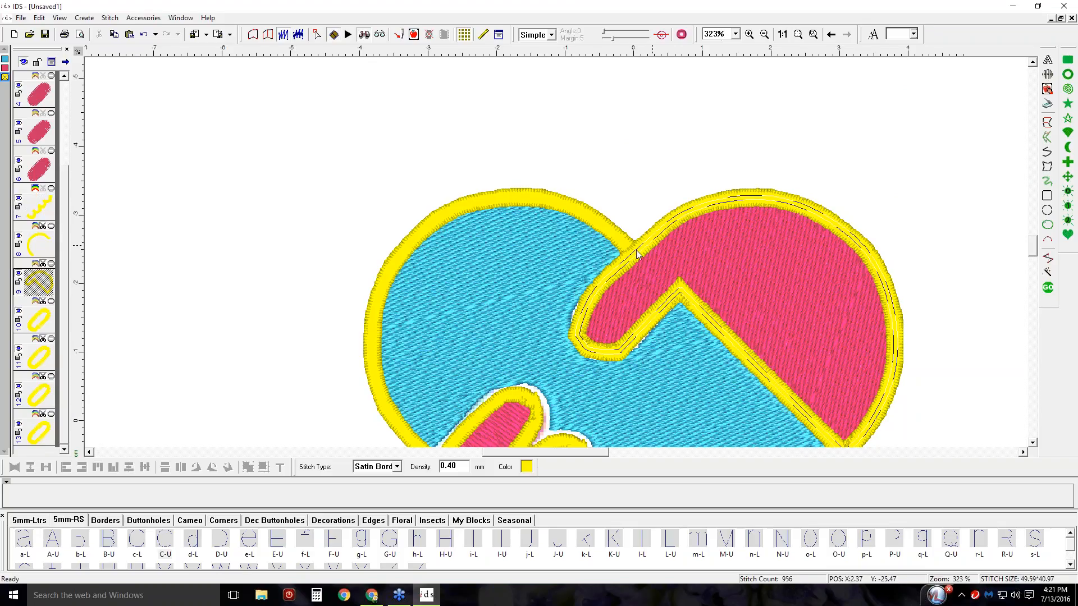
left_click(254, 35)
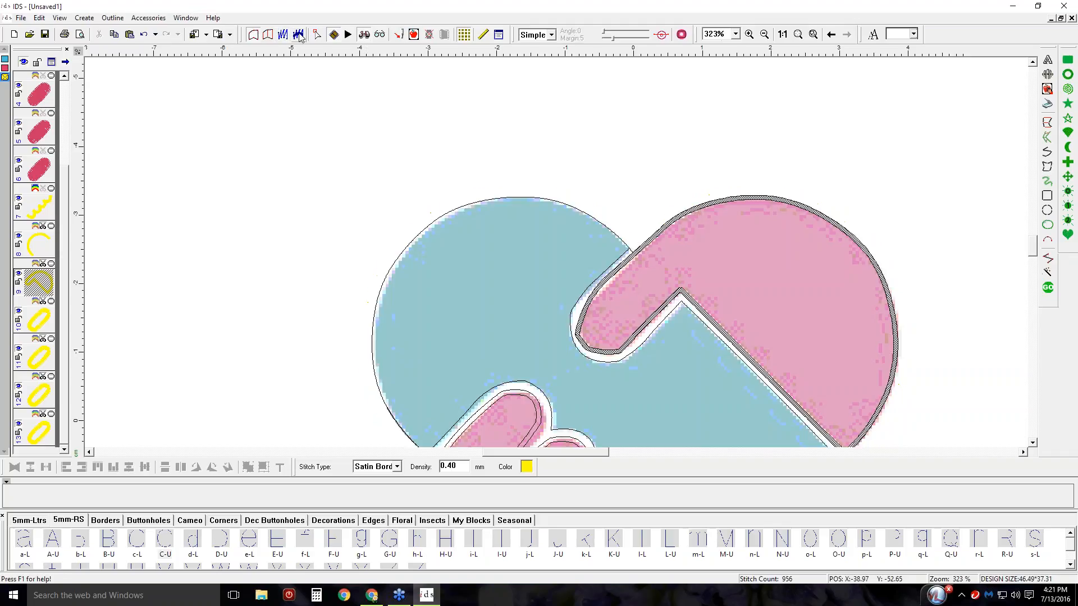
left_click(317, 34)
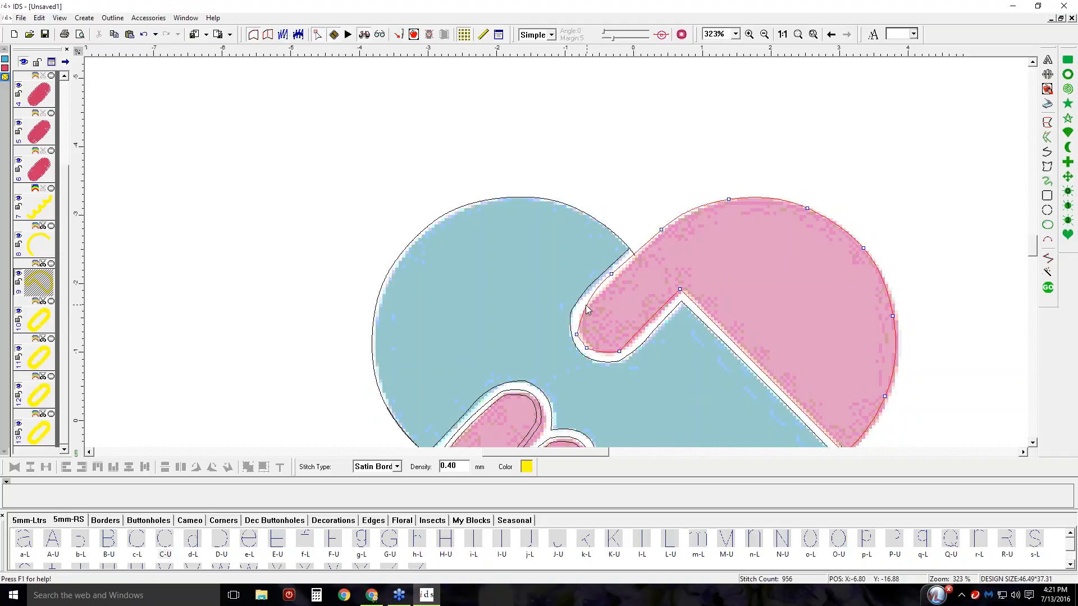
left_click_drag(589, 312, 584, 313)
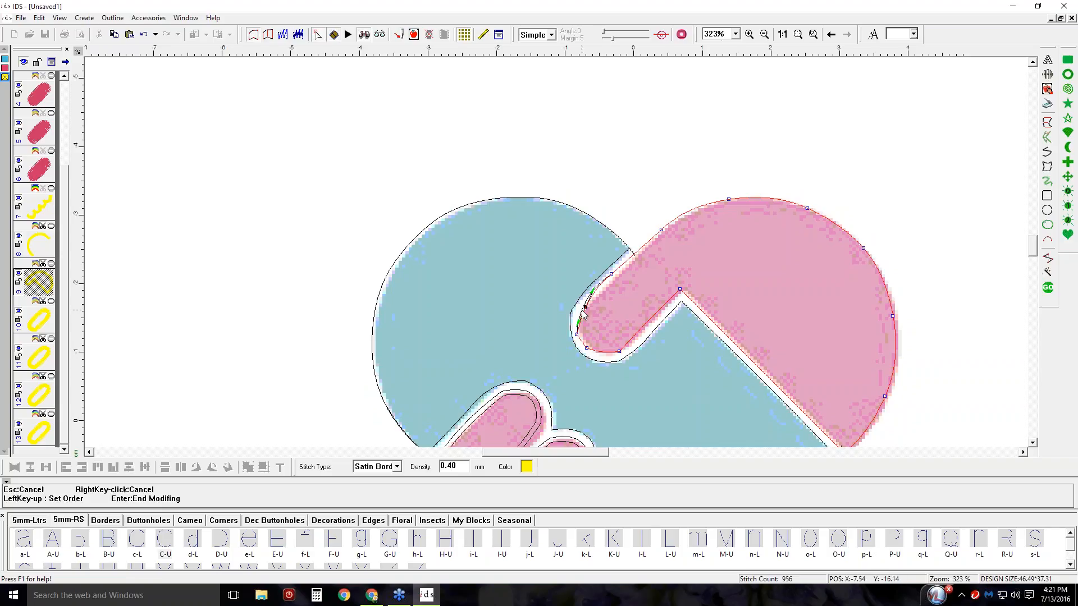
key("Delete")
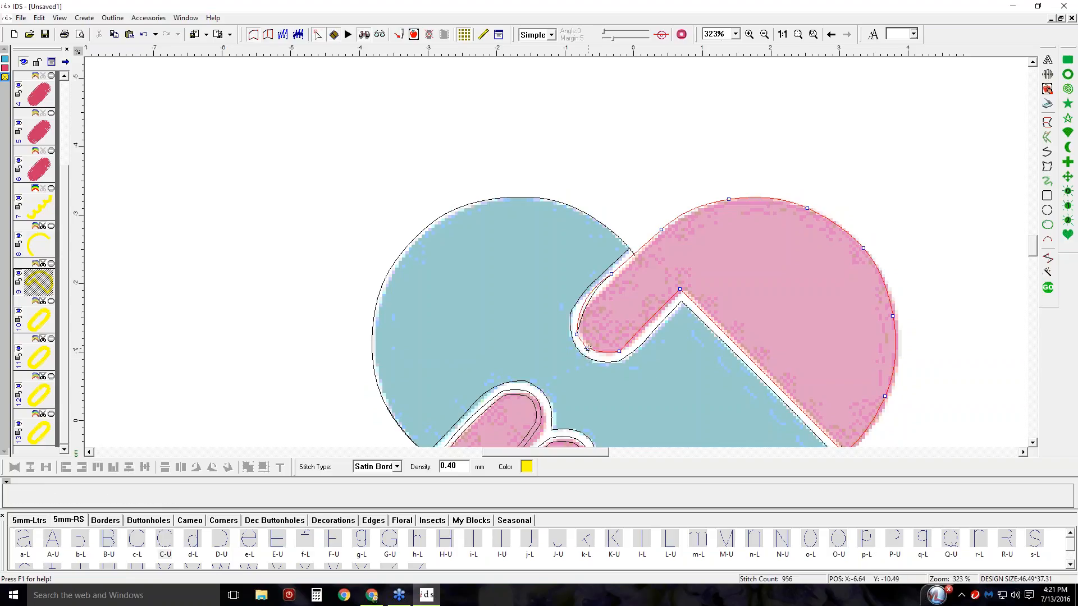
right_click(588, 349)
left_click(594, 367)
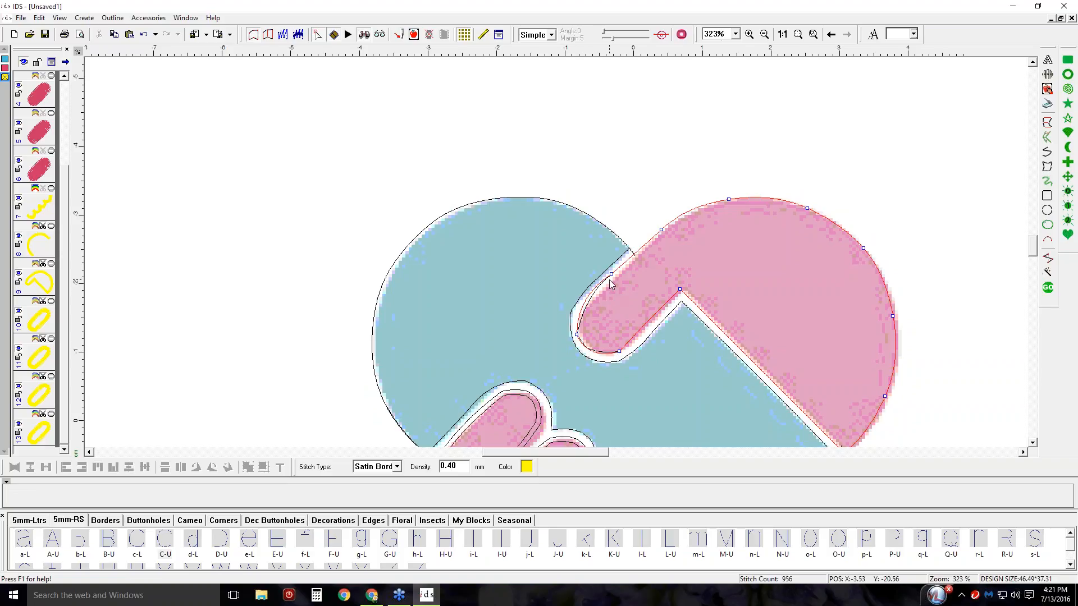
Smooth the remaining point at the thumb tip, nudge it to round the curve, and regenerate the pink hand outline's stitches.
left_click_drag(589, 296, 585, 378)
right_click(577, 334)
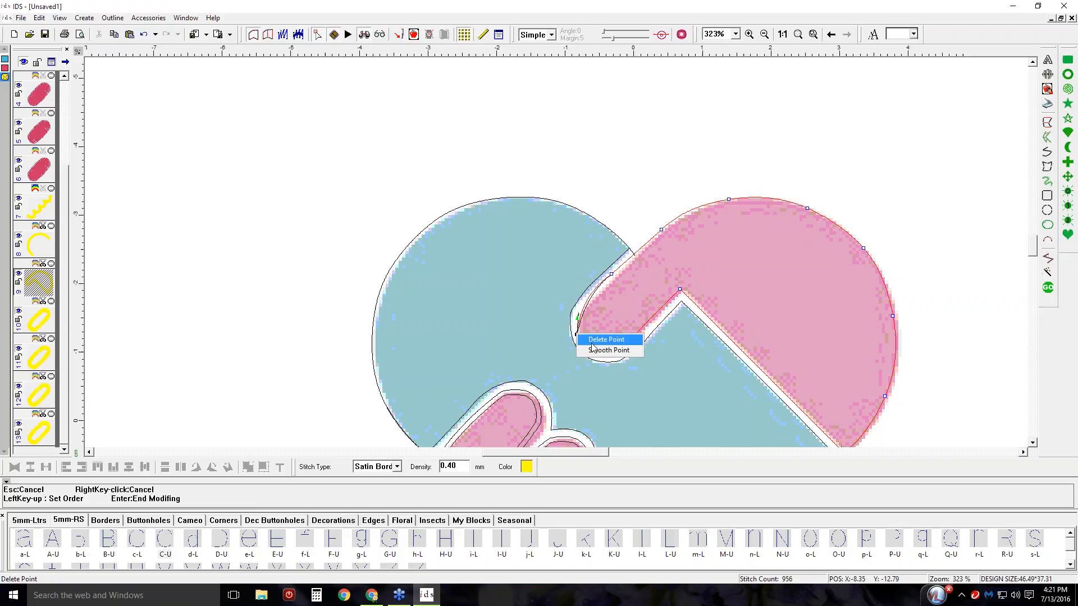
left_click(584, 341)
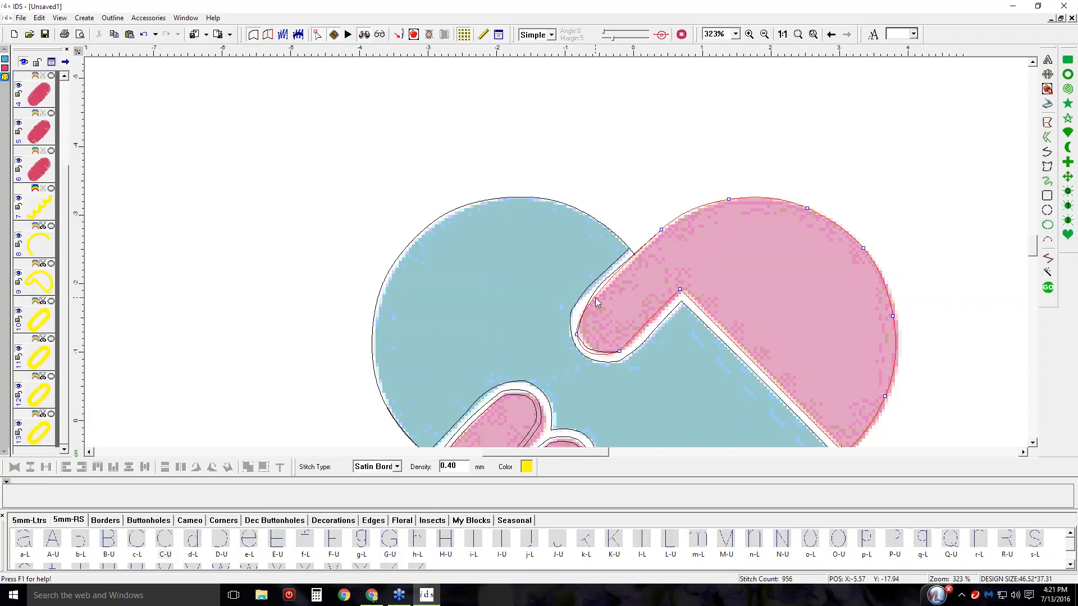
left_click_drag(577, 336, 608, 357)
left_click(1048, 288)
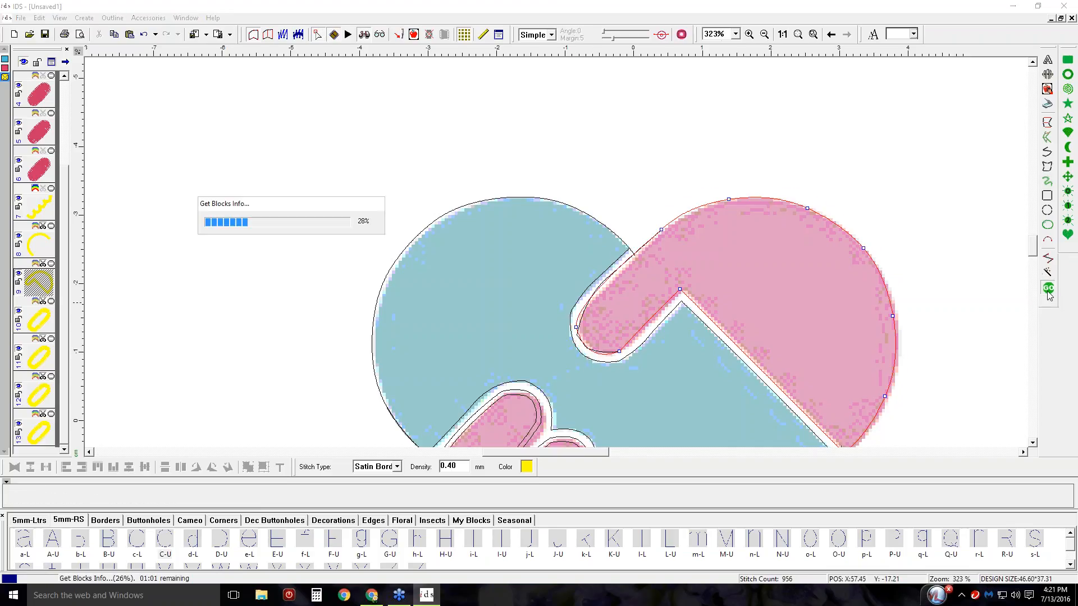
Redraw the teal hand's edge with new points along the pink thumb and diagonal to close the gap, and regenerate its stitches.
scroll(776, 265, "down", 2)
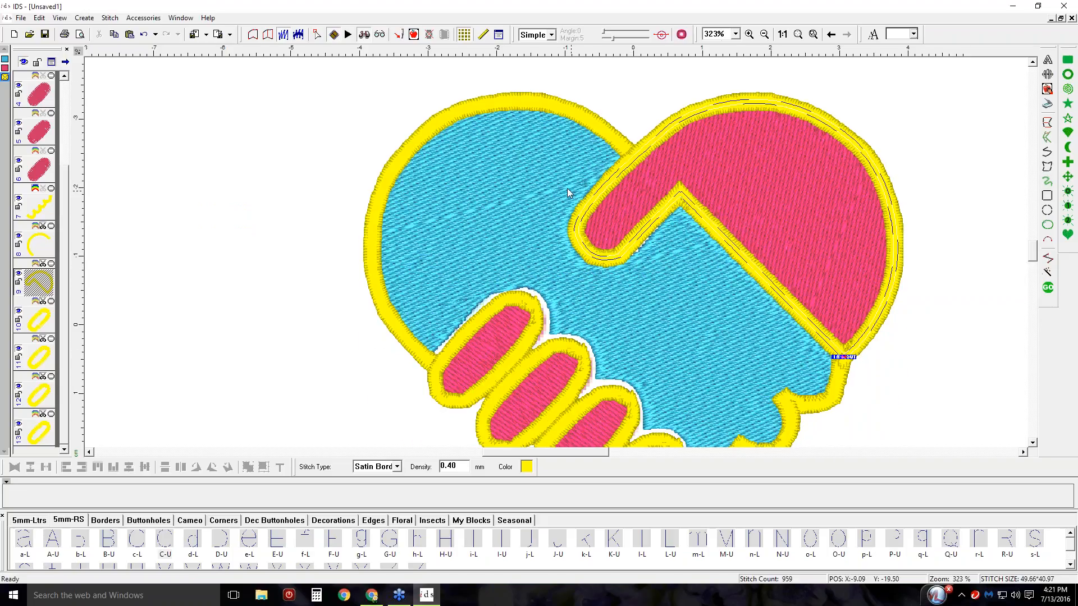
left_click(489, 204)
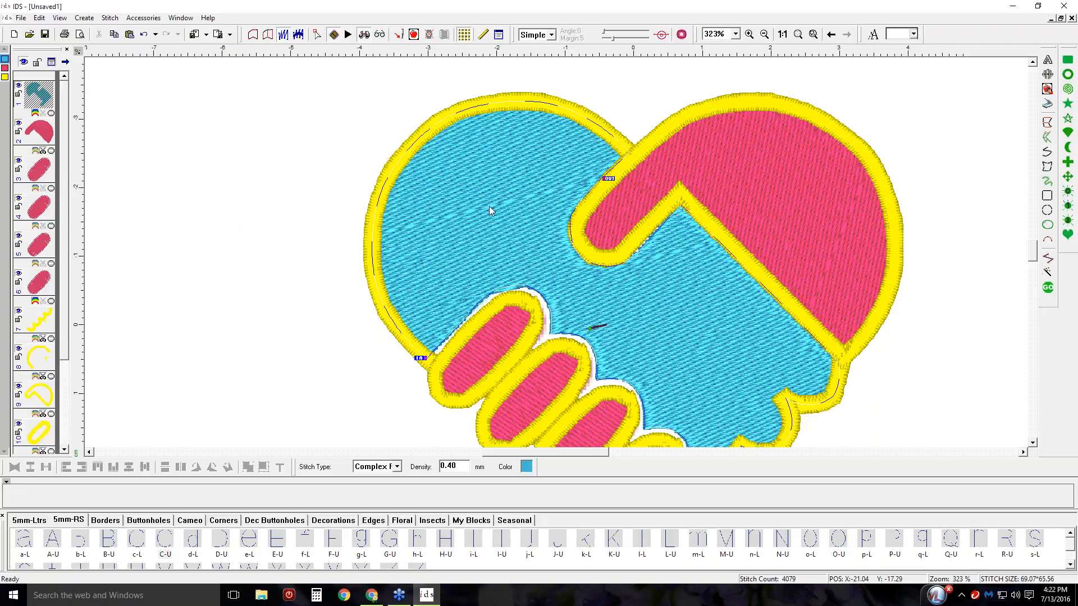
left_click(797, 35)
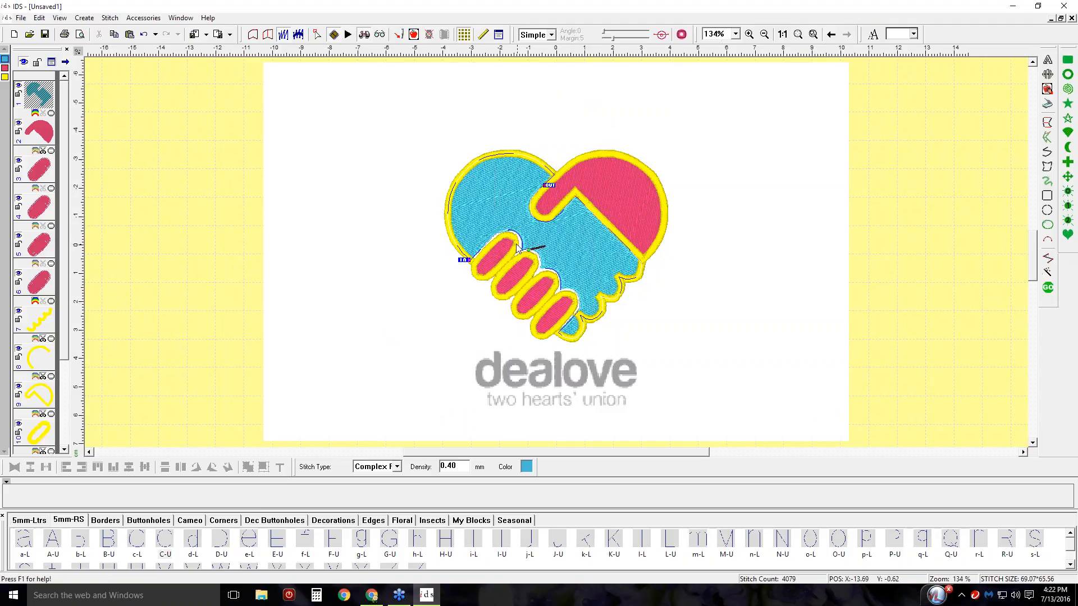
left_click(253, 35)
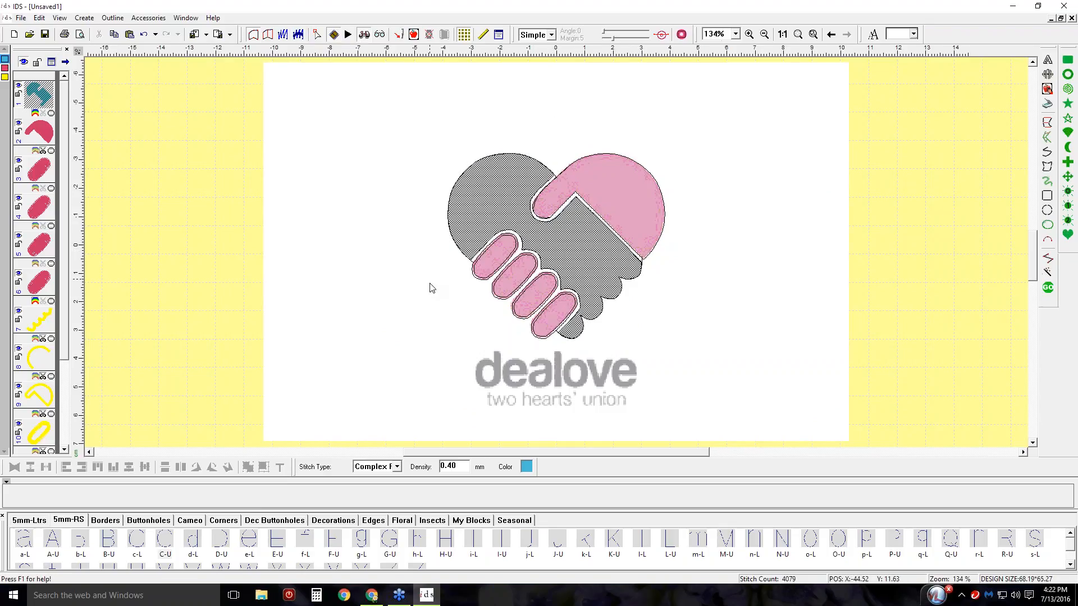
left_click(106, 21)
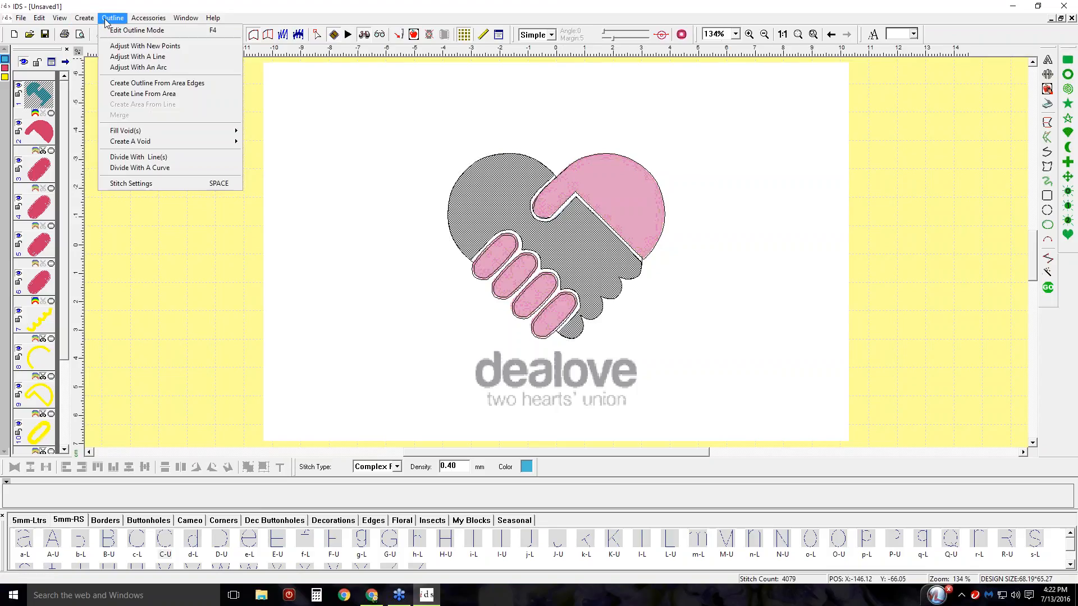
left_click(145, 45)
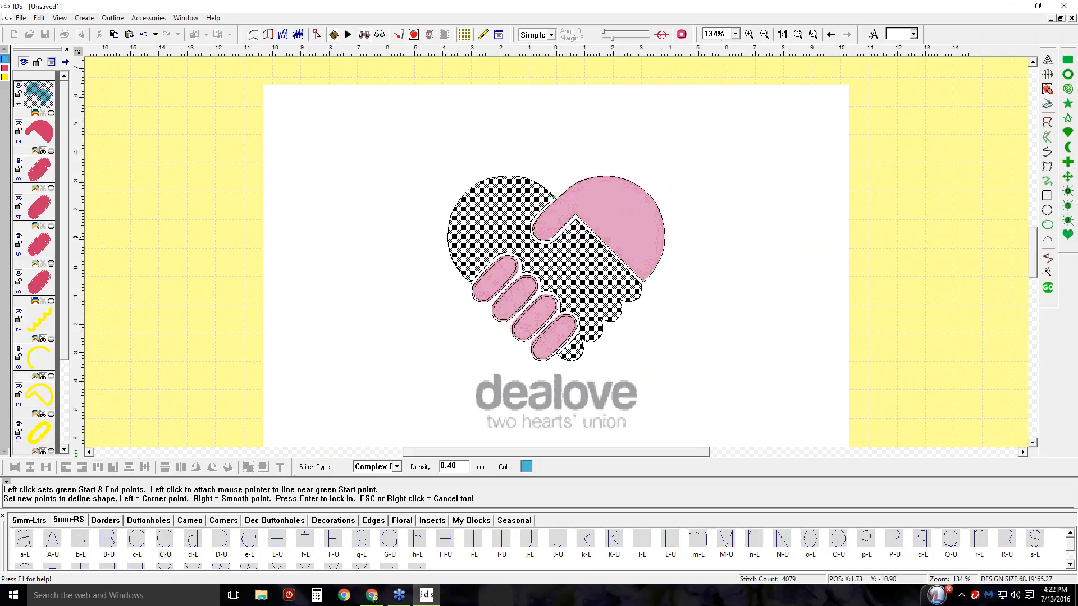
left_click(642, 289)
left_click(554, 200)
right_click(537, 242)
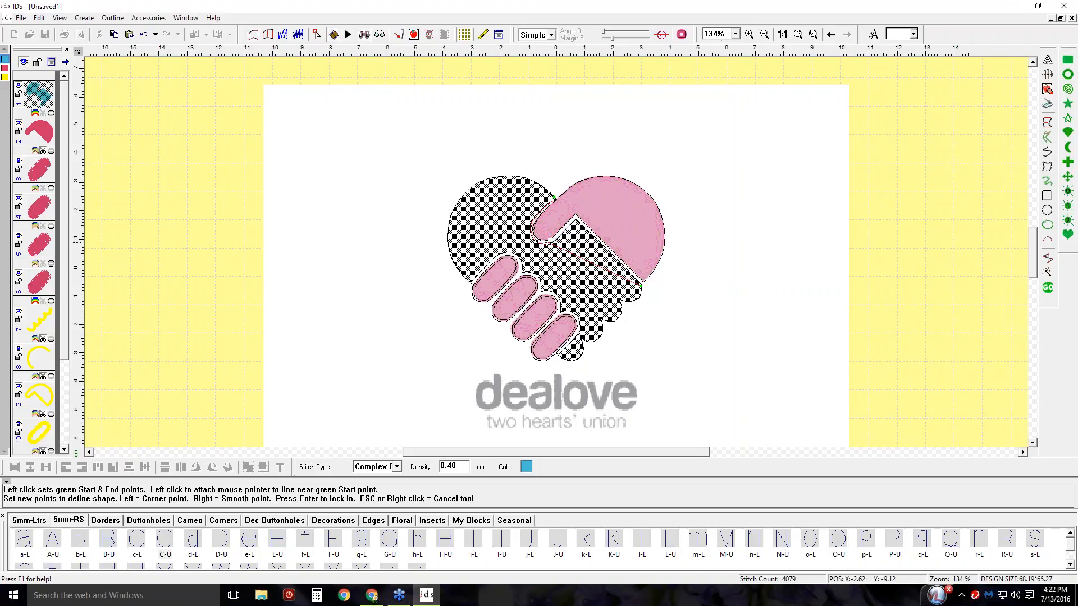
right_click(551, 240)
left_click(575, 215)
key("Return")
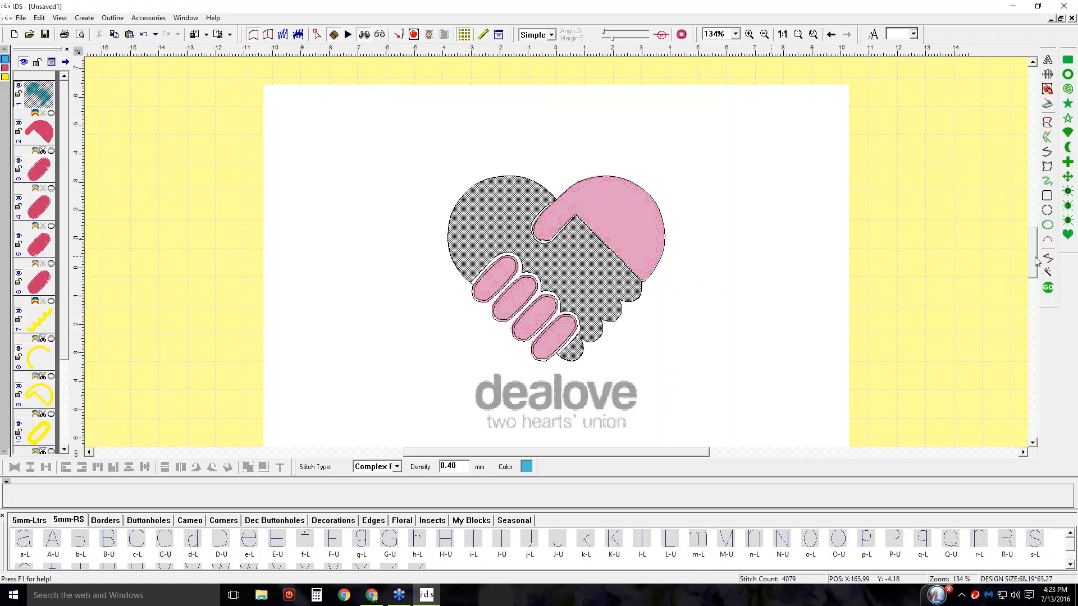
left_click(1048, 288)
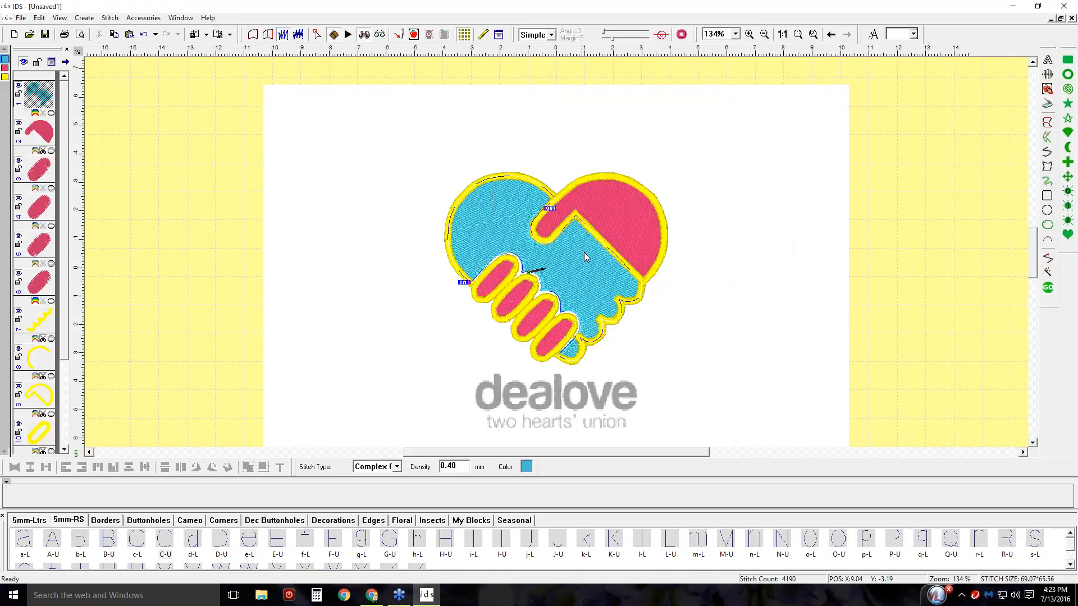
right_click(524, 214)
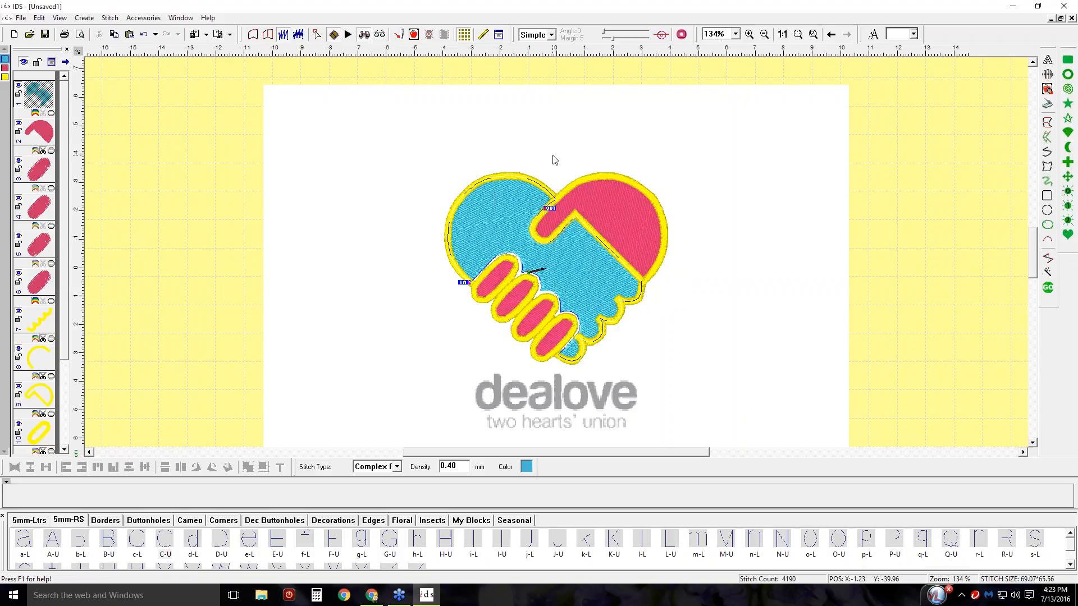
left_click(554, 162)
left_click(517, 218)
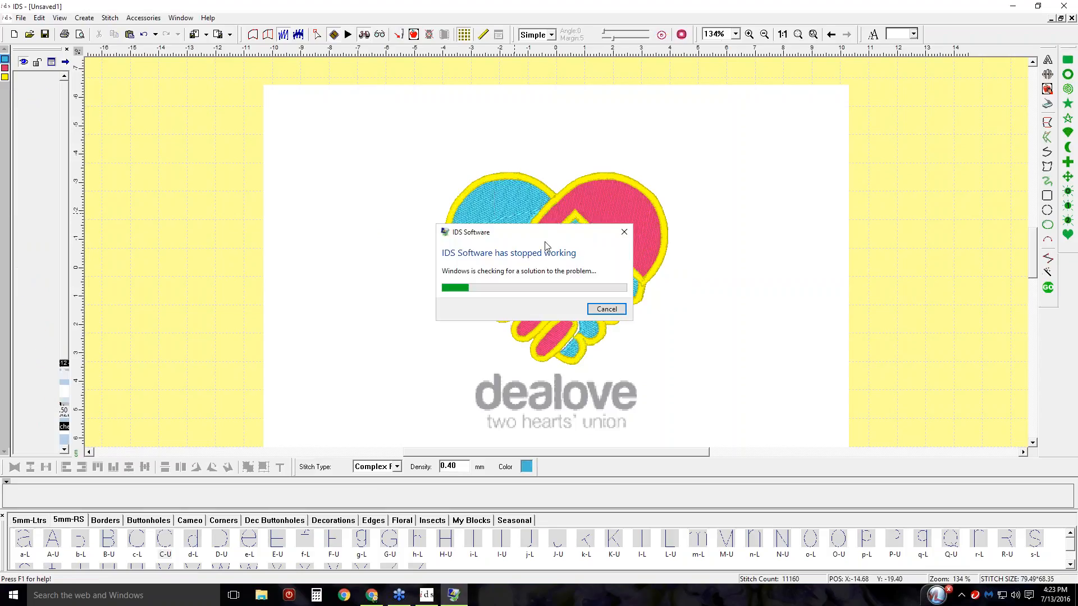
Dismiss the crash message, relaunch the IDS software and load the backup design.
left_click(607, 310)
left_click(166, 594)
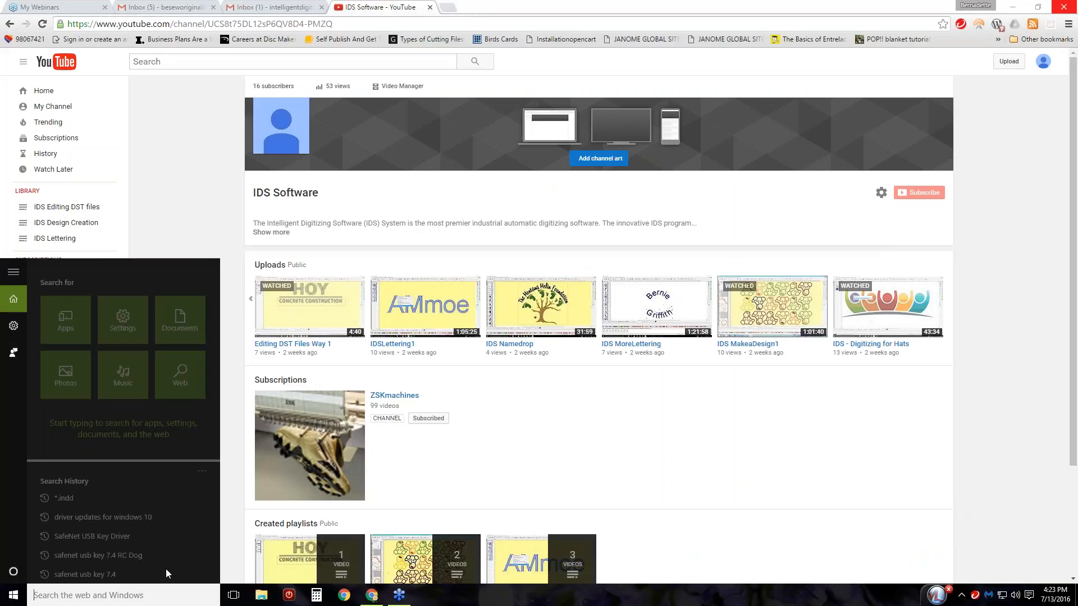
type("IDS")
key("Escape")
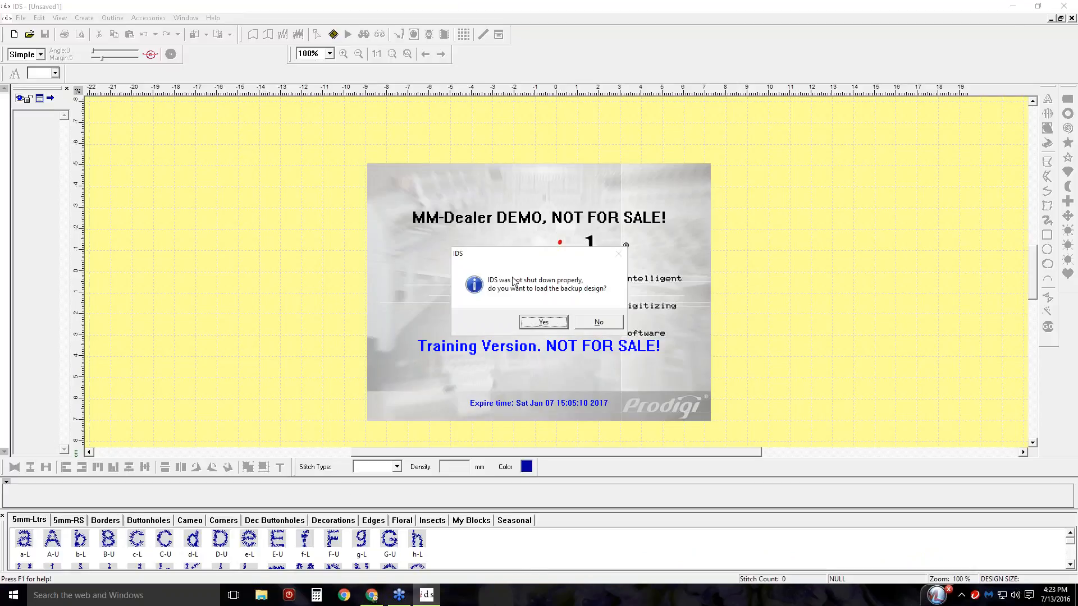
left_click(543, 323)
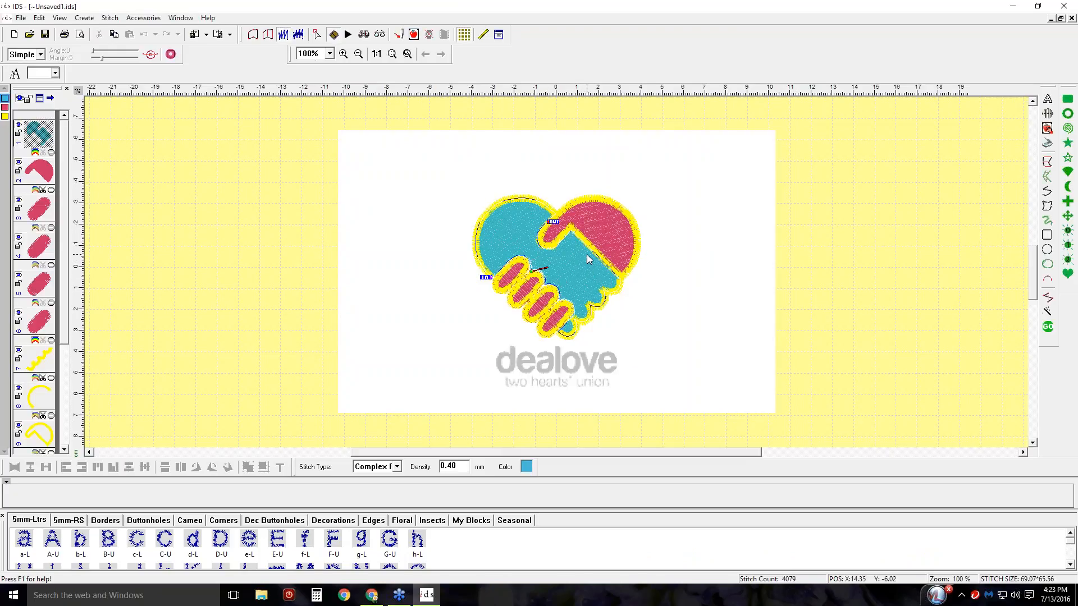
Redraw the teal hand's edge with new points along the four pink fingers to close the gaps, and regenerate its stitches.
left_click(365, 36)
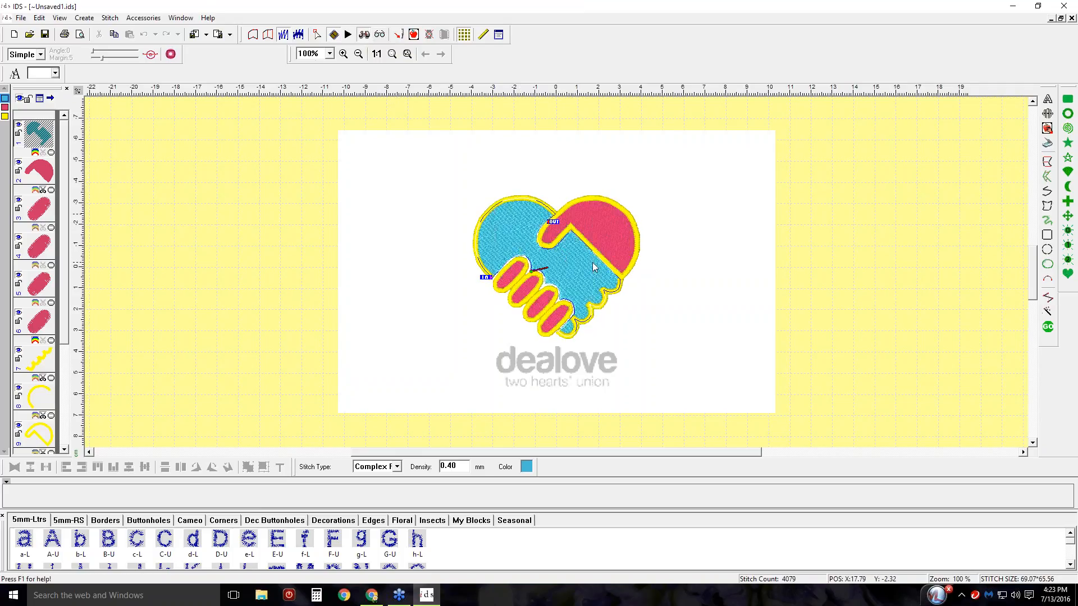
left_click(397, 57)
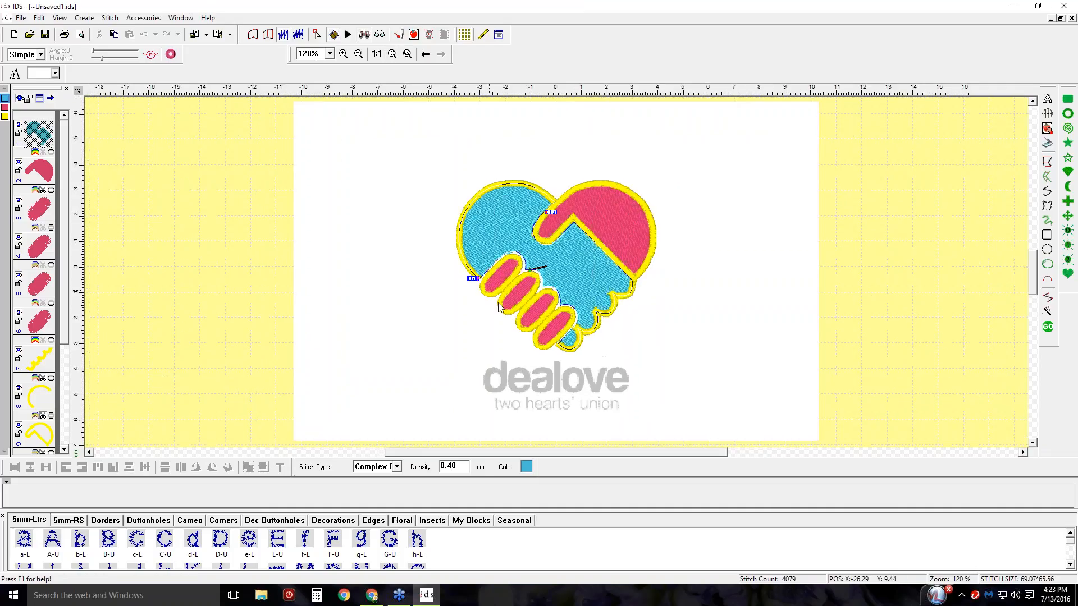
right_click(492, 248)
left_click(352, 220)
left_click(499, 218)
left_click(254, 37)
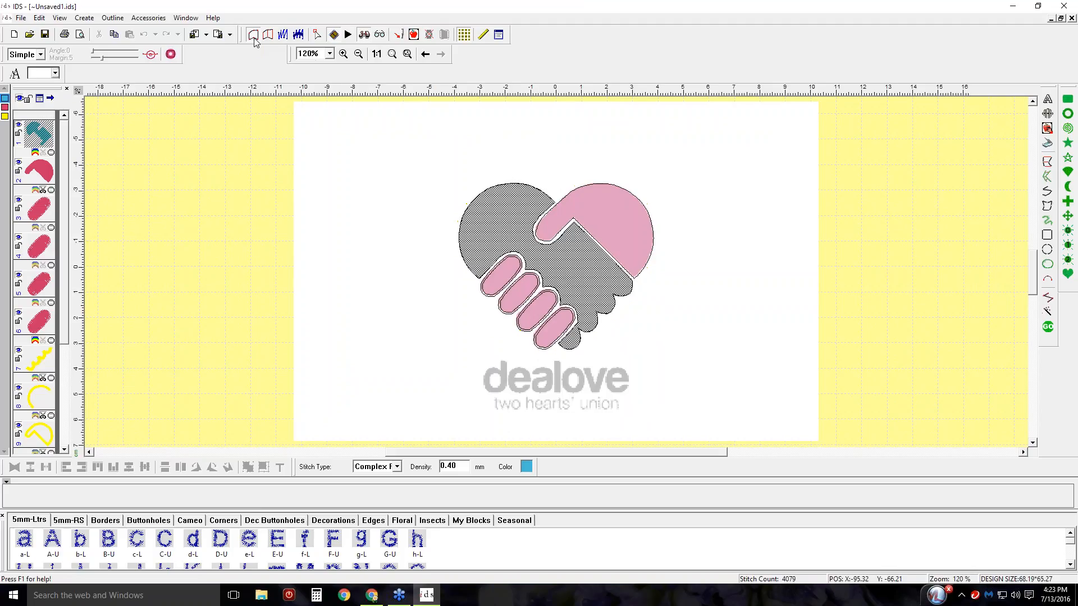
left_click(116, 20)
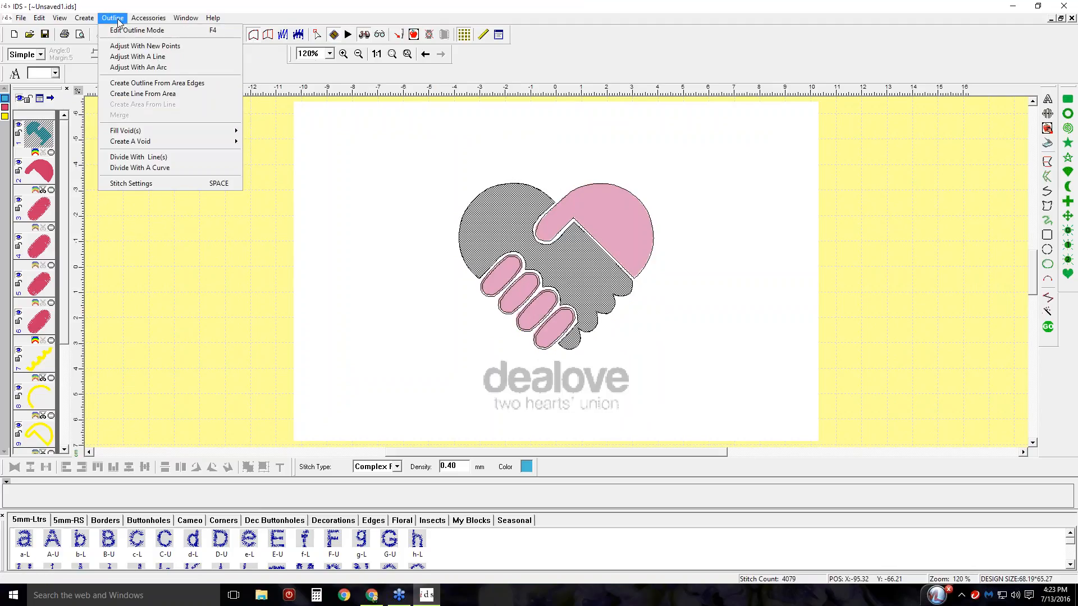
left_click(141, 47)
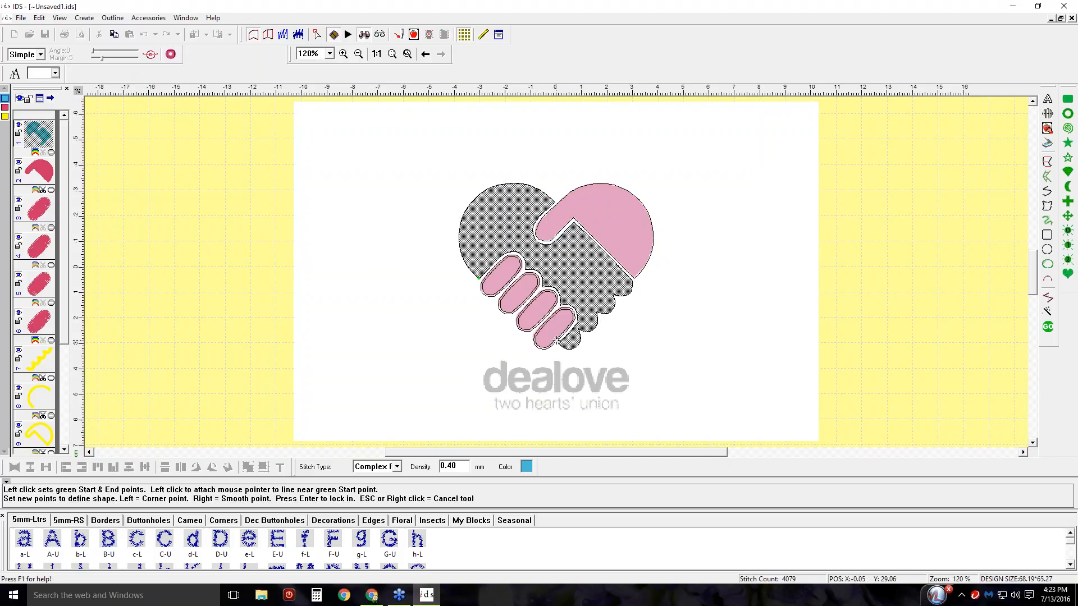
left_click(557, 343)
left_click(481, 279)
left_click(507, 257)
right_click(537, 275)
key("Return")
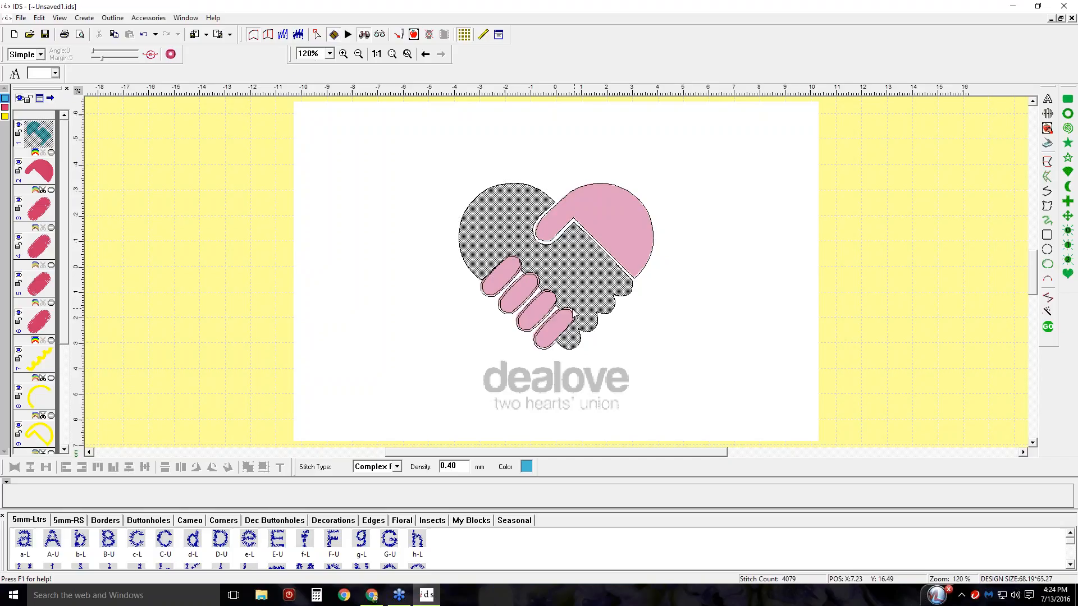
left_click(1048, 327)
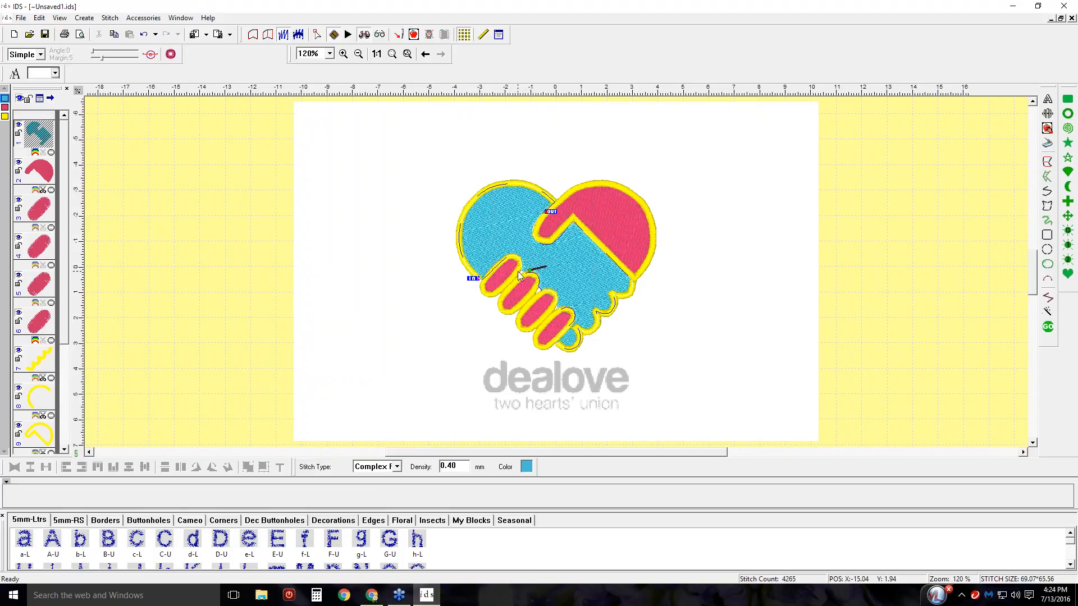
Move the teal fill's corner points between the pink fingers deeper into the gaps beneath the yellow outlines, and regenerate its stitches.
left_click(343, 54)
left_click_drag(552, 277, 610, 354)
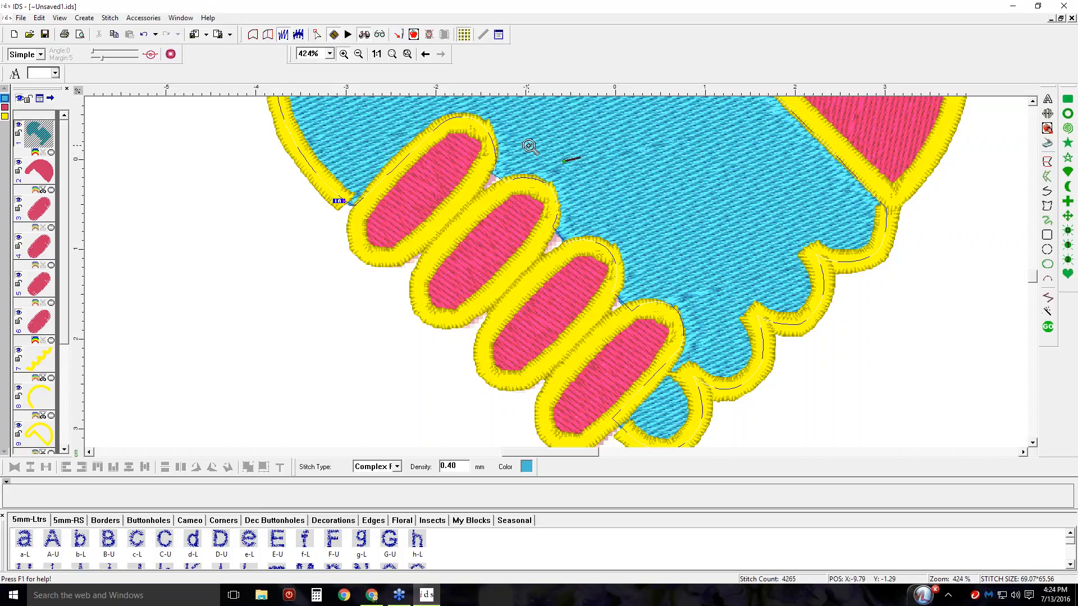
left_click(252, 37)
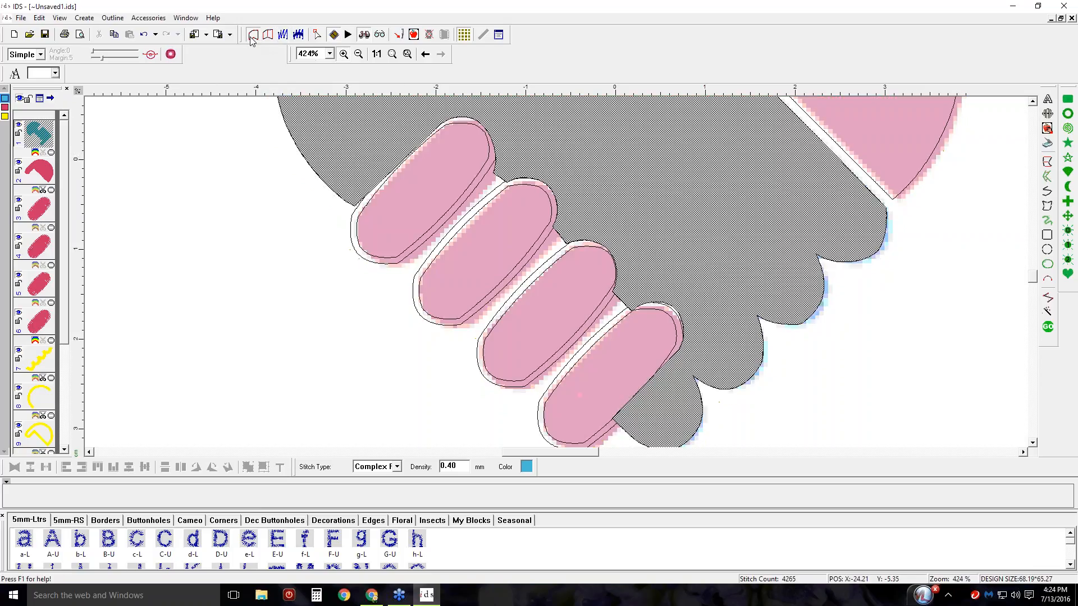
left_click(317, 35)
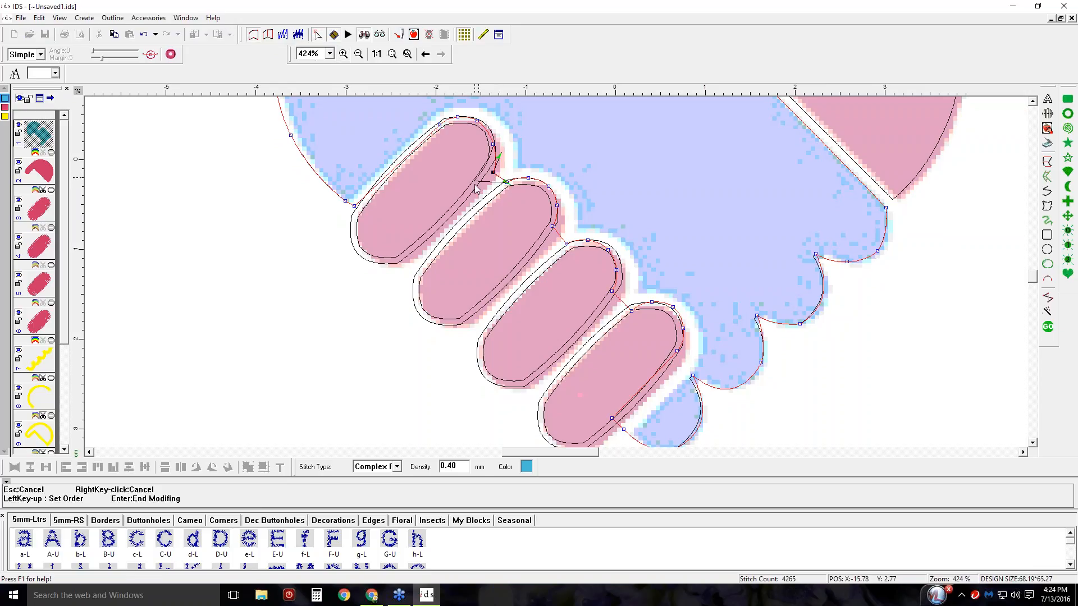
left_click(475, 182)
left_click_drag(507, 183, 488, 197)
left_click_drag(551, 225, 559, 264)
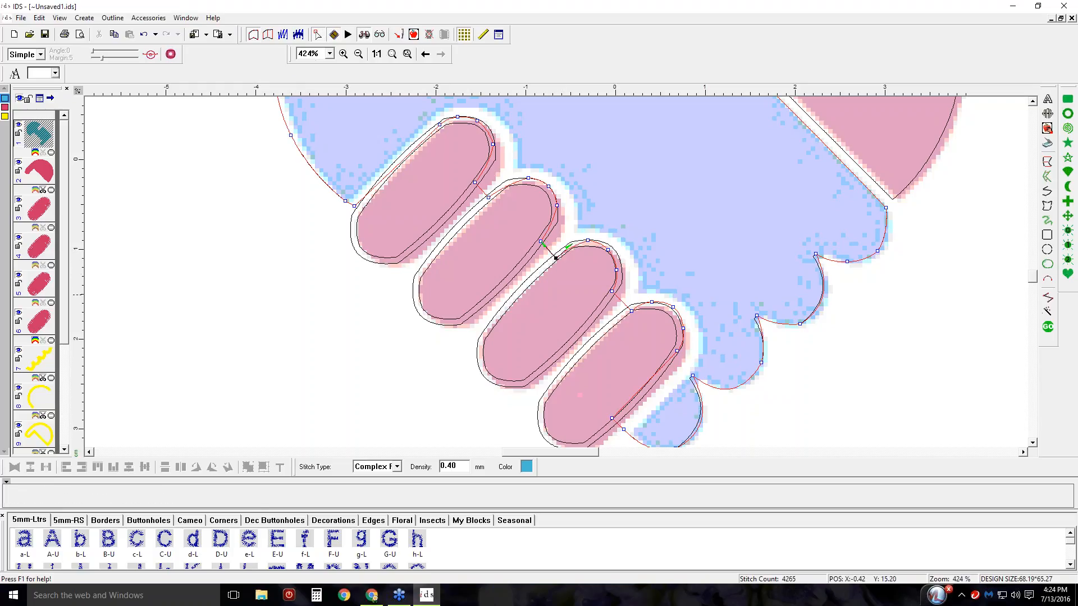
left_click_drag(612, 291, 617, 322)
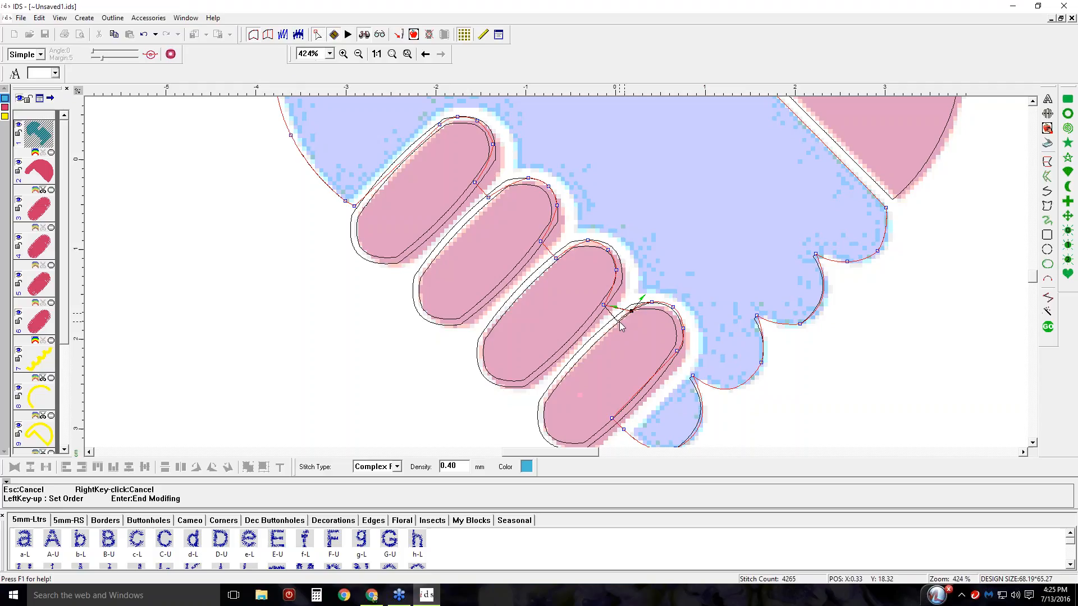
left_click(1048, 326)
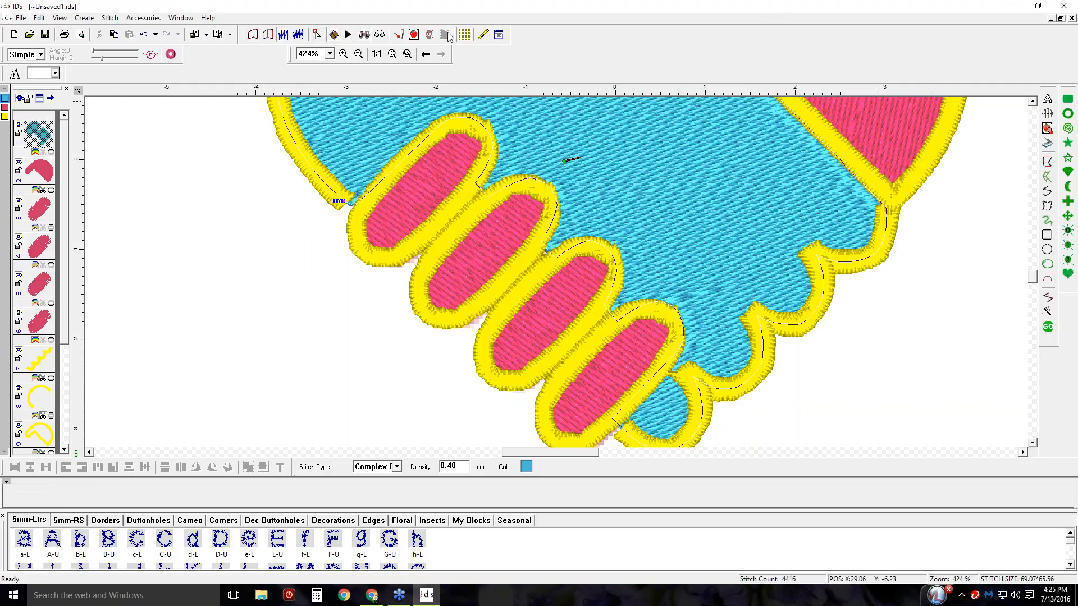
Regenerate the stitches of the whole design.
left_click(384, 55)
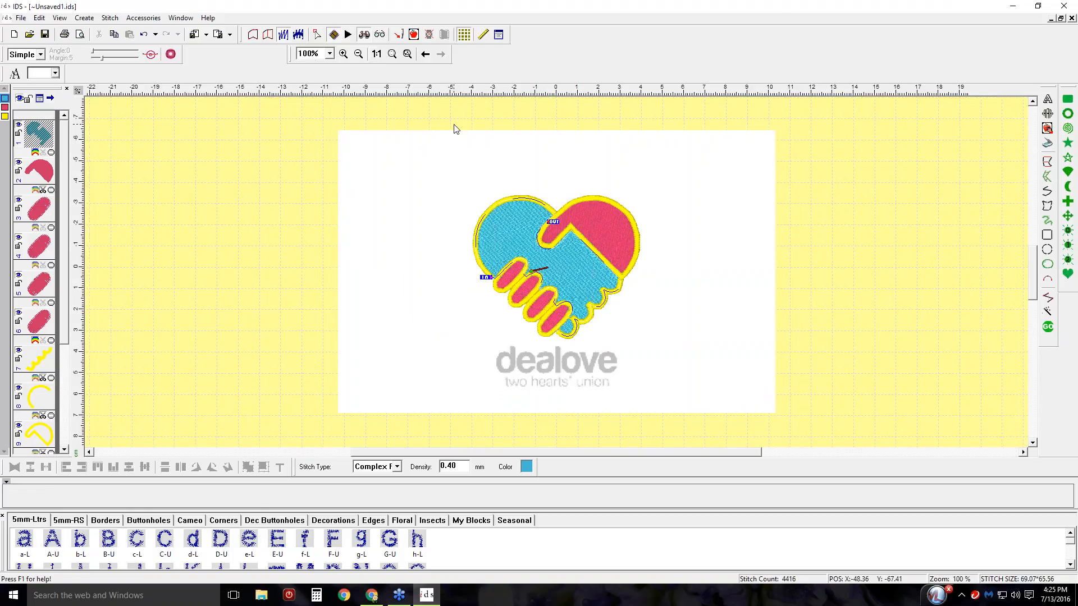
left_click(348, 54)
left_click_drag(459, 247, 530, 305)
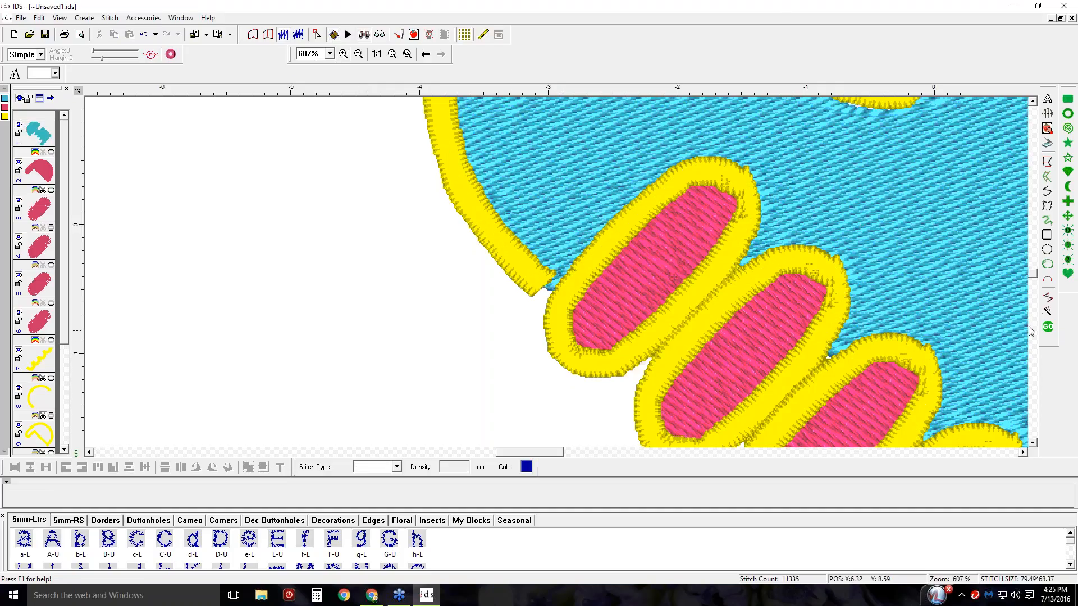
left_click(1047, 326)
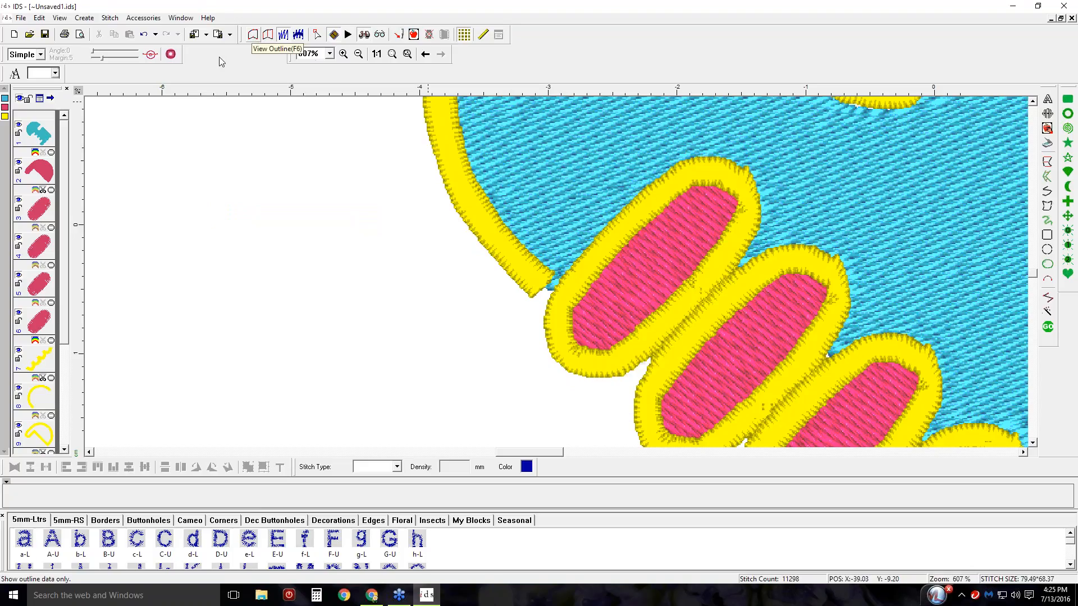
Extend the lower end of the teal hand's curved yellow outline to meet the first finger's outline, and regenerate its stitches.
left_click(39, 396)
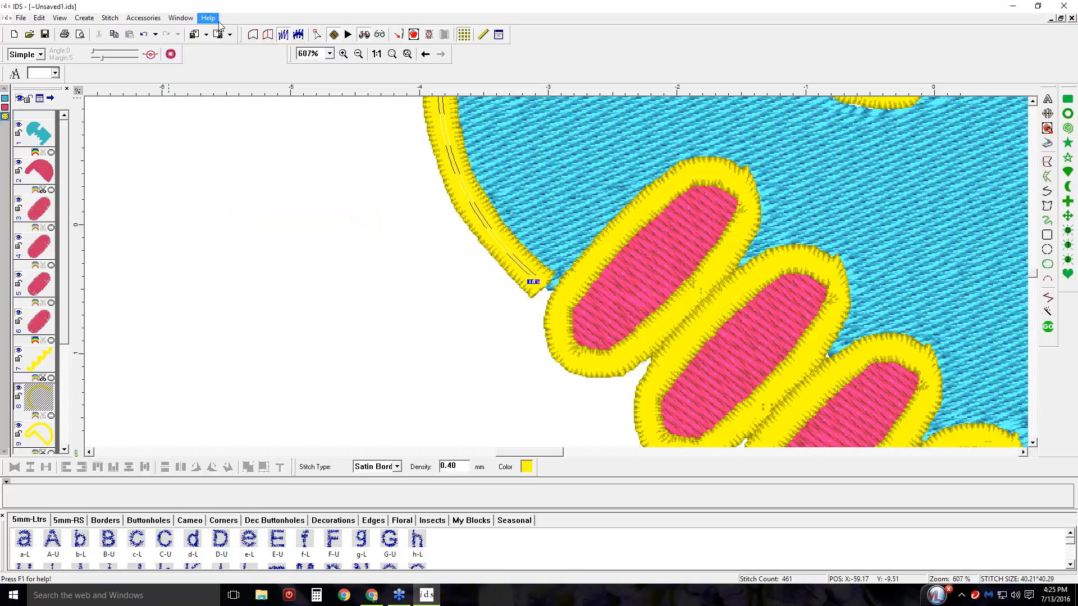
left_click(252, 35)
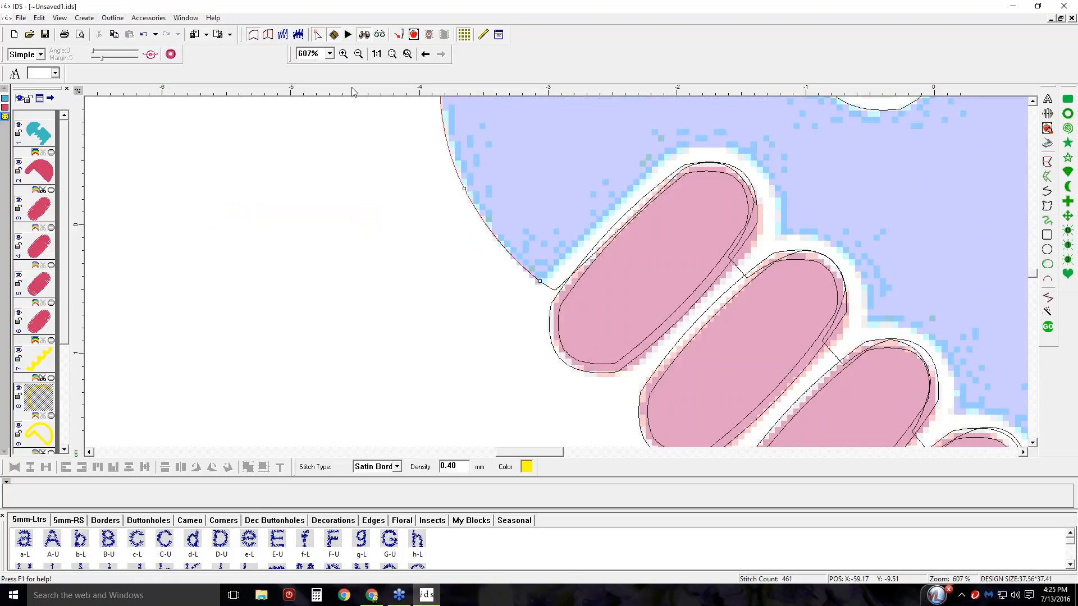
left_click_drag(540, 281, 561, 294)
left_click_drag(508, 249, 506, 251)
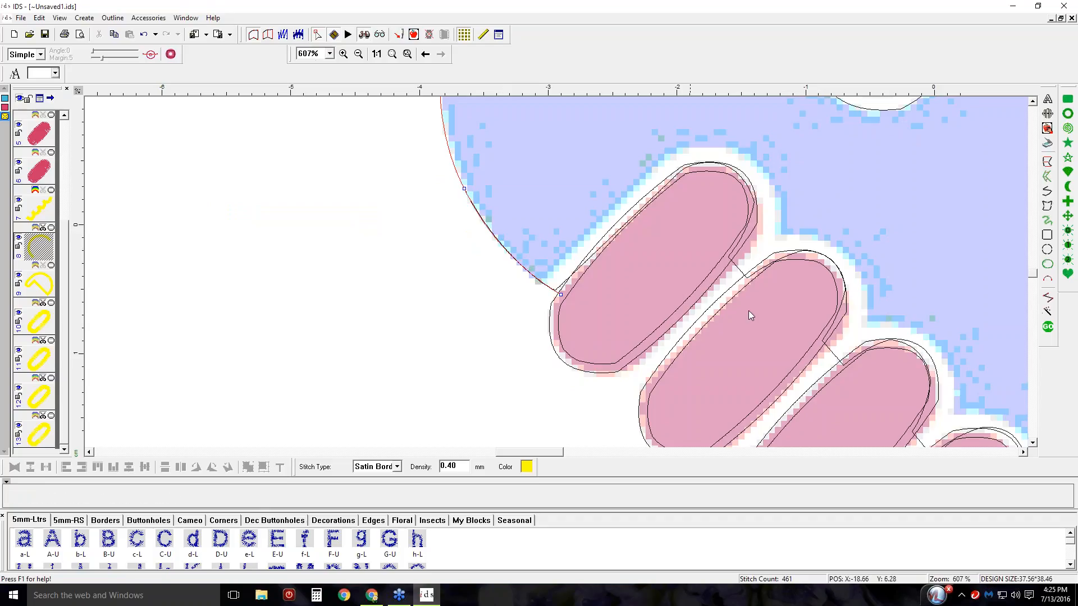
left_click(1048, 326)
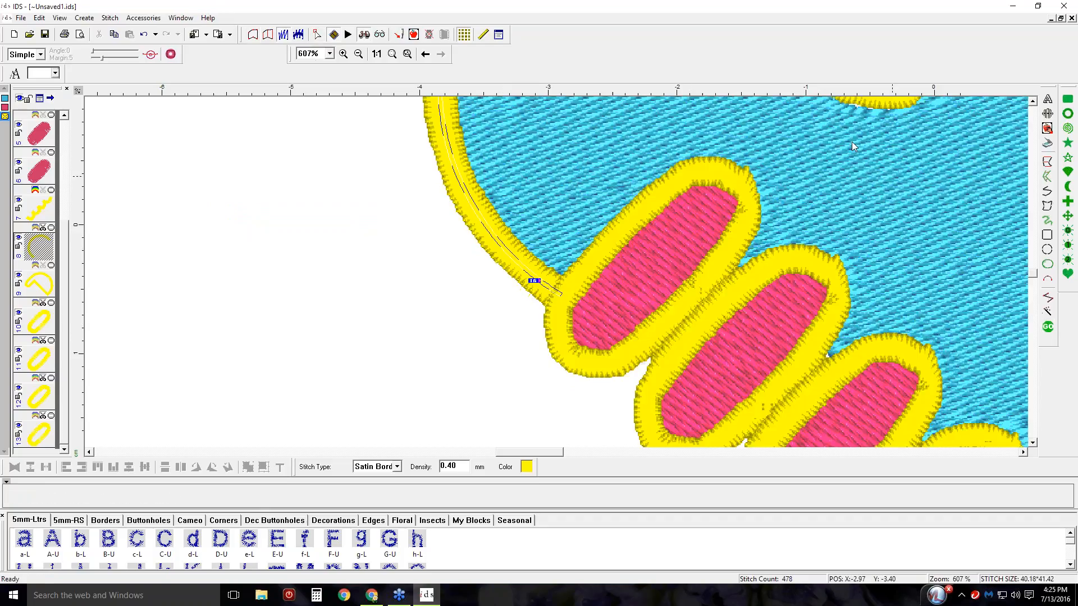
left_click(376, 54)
left_click(686, 216)
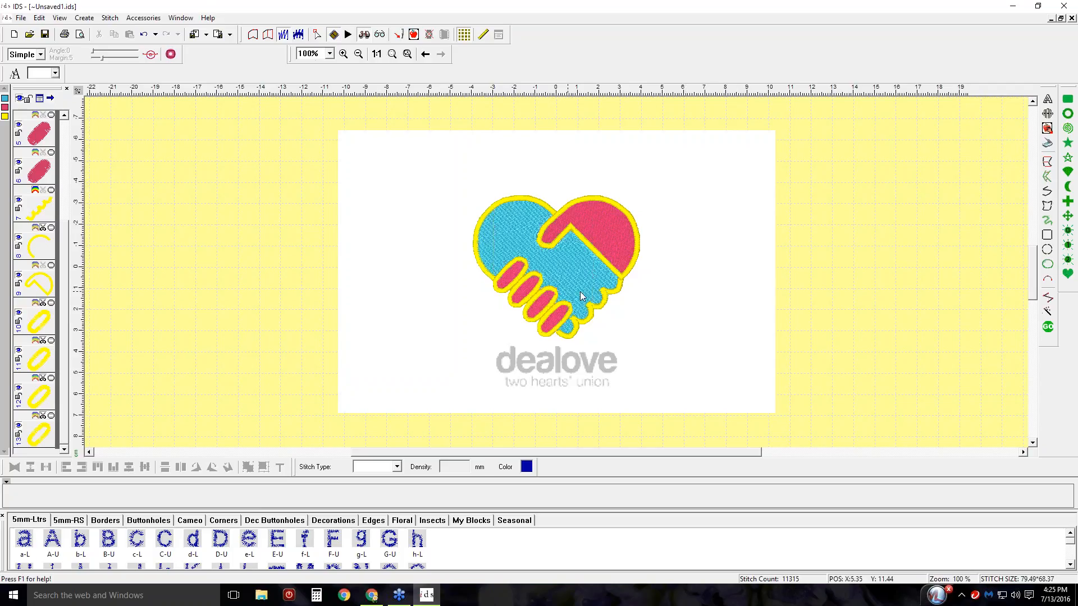
Begin redrawing the teal fill's edge with new points from the heart's notch around the tip of the pink thumb.
left_click(534, 240)
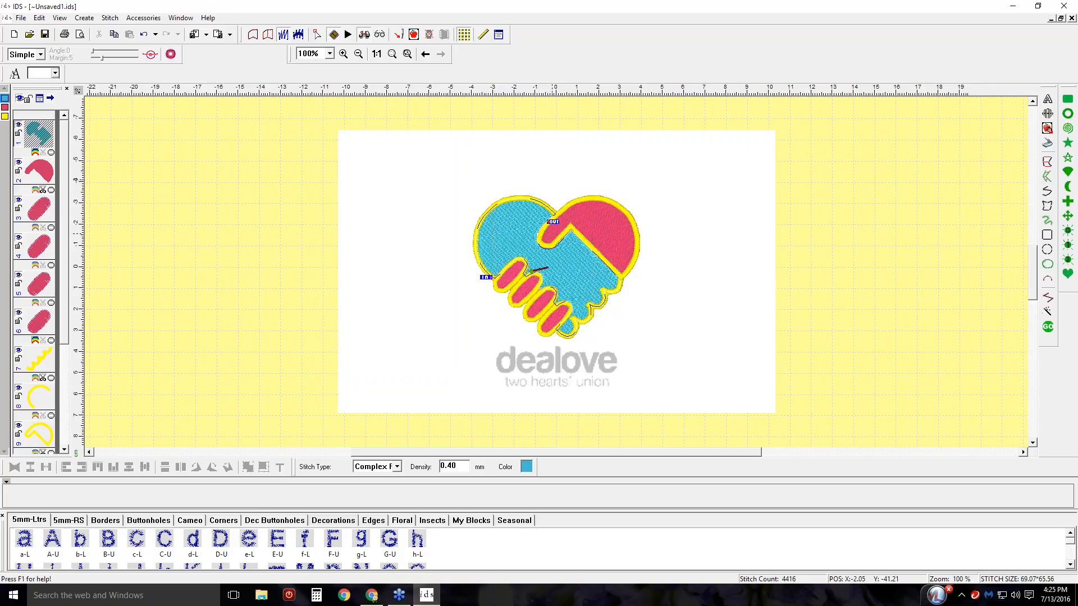
left_click(344, 54)
left_click_drag(508, 198, 601, 293)
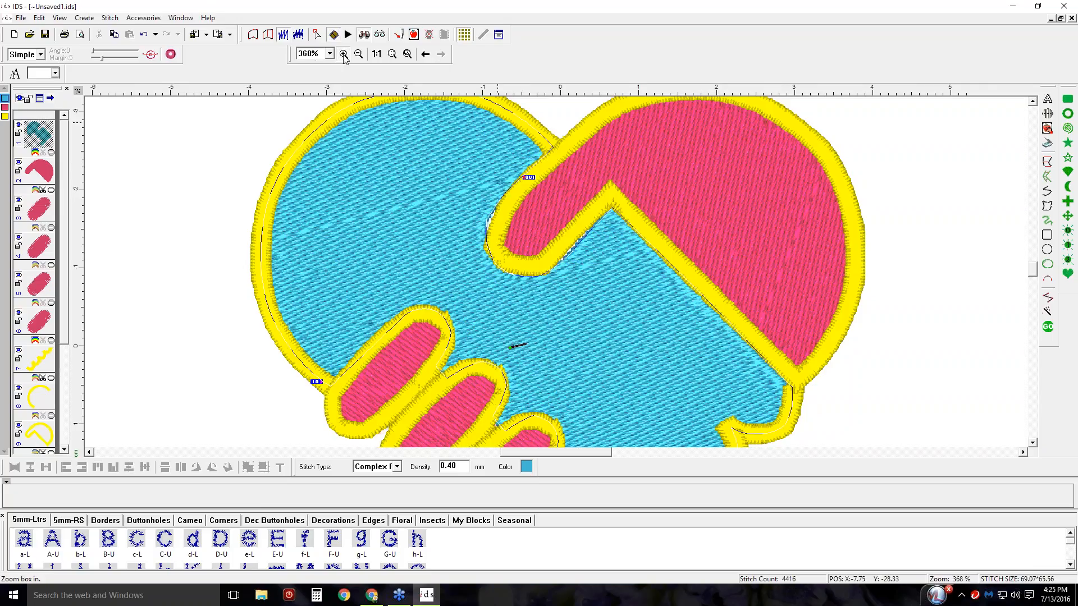
left_click(252, 35)
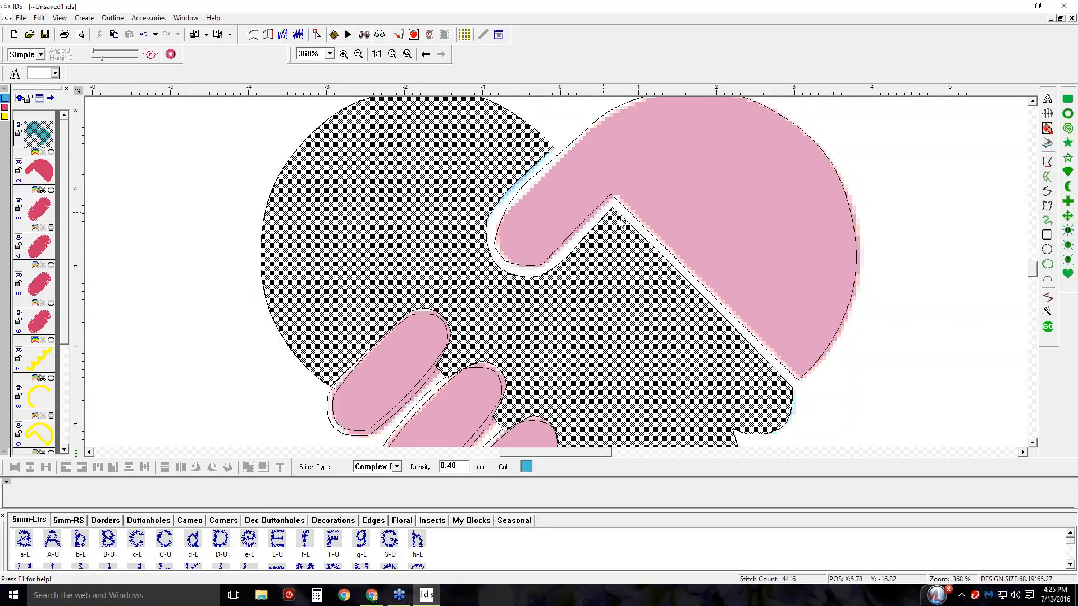
left_click(112, 17)
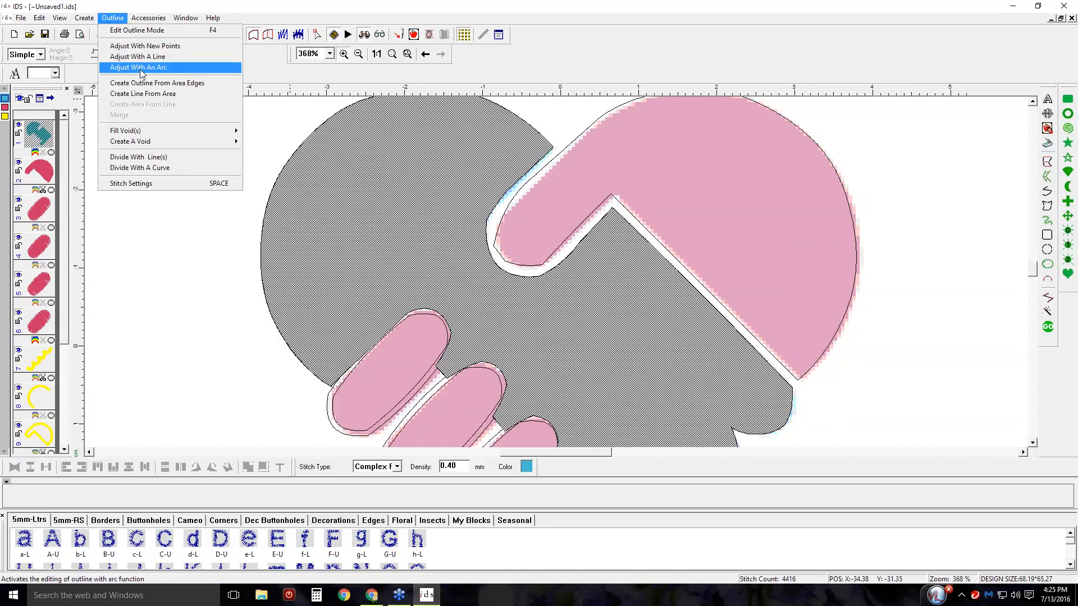
left_click(144, 47)
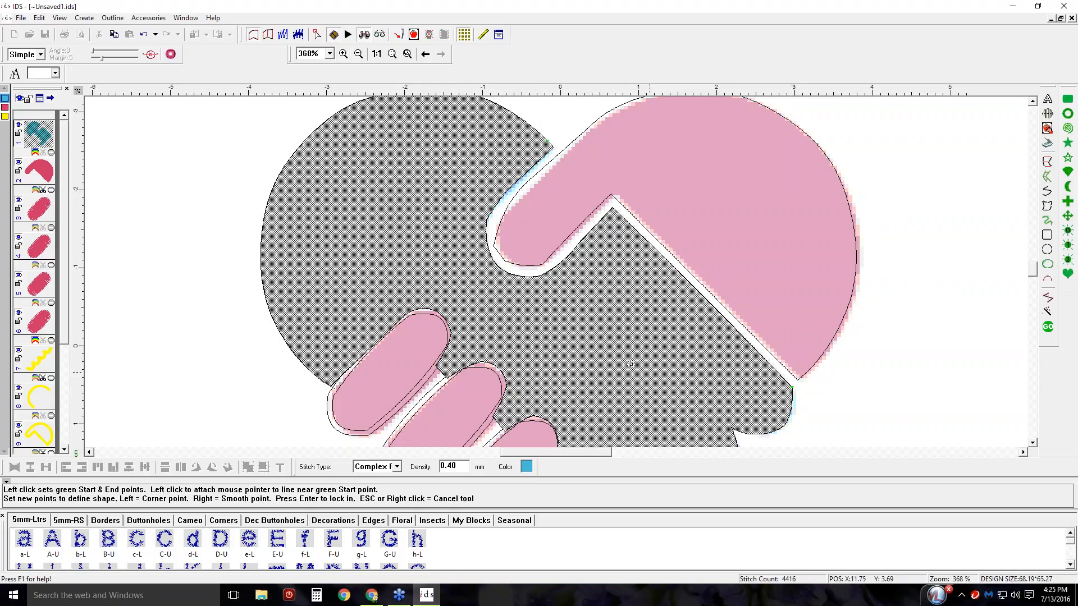
left_click(497, 215)
left_click(559, 154)
left_click(527, 183)
left_click(497, 228)
left_click(500, 255)
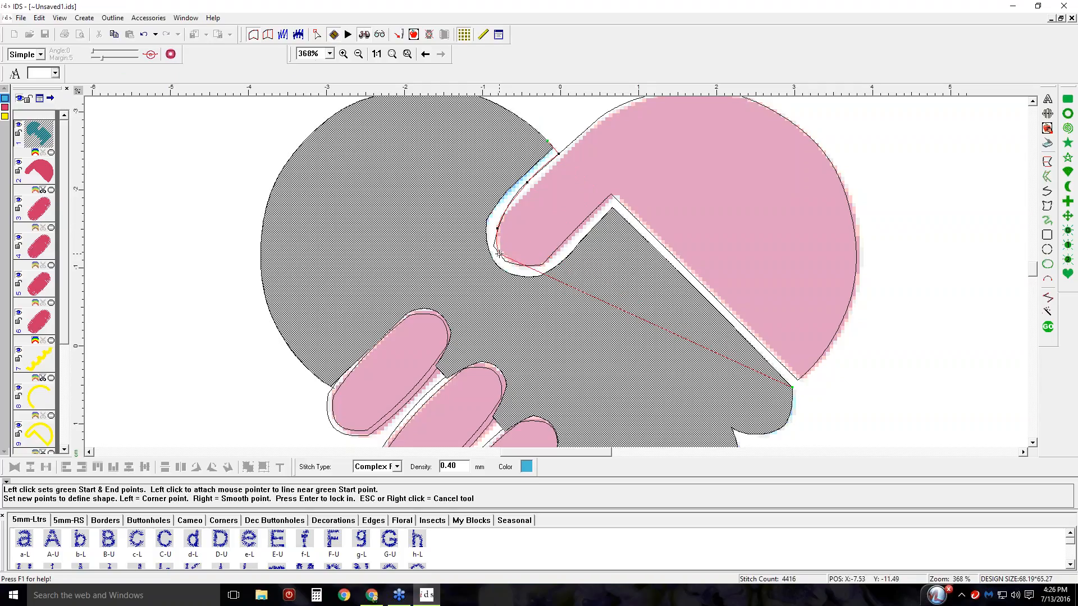
left_click(534, 267)
key("BackSpace")
right_click(542, 262)
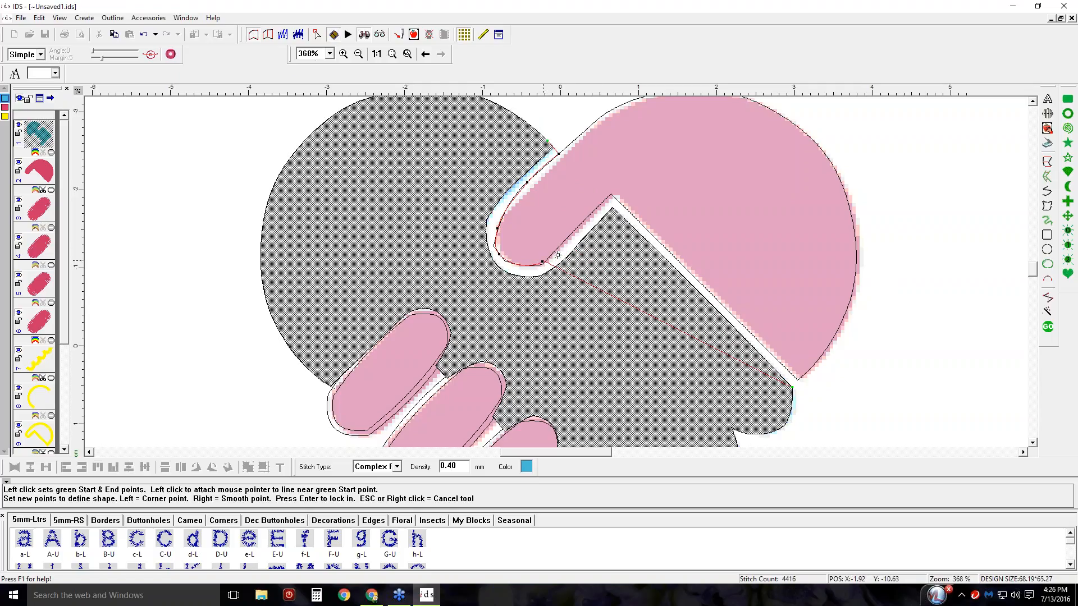
Complete the teal fill's new edge through the thumb's inner corner and along the pink diagonal, and regenerate its stitches.
left_click(612, 196)
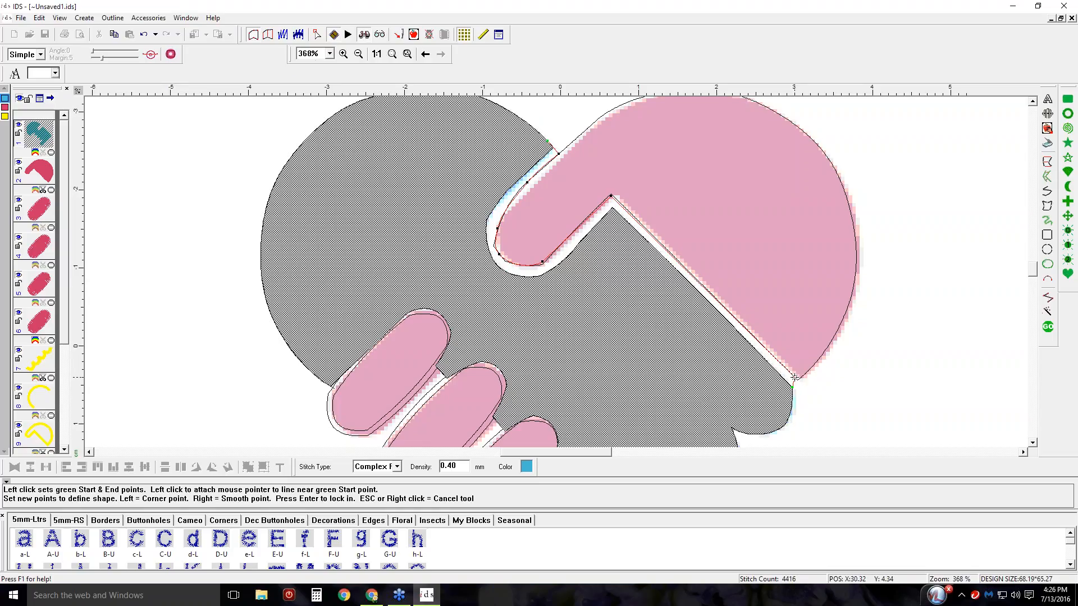
key("Return")
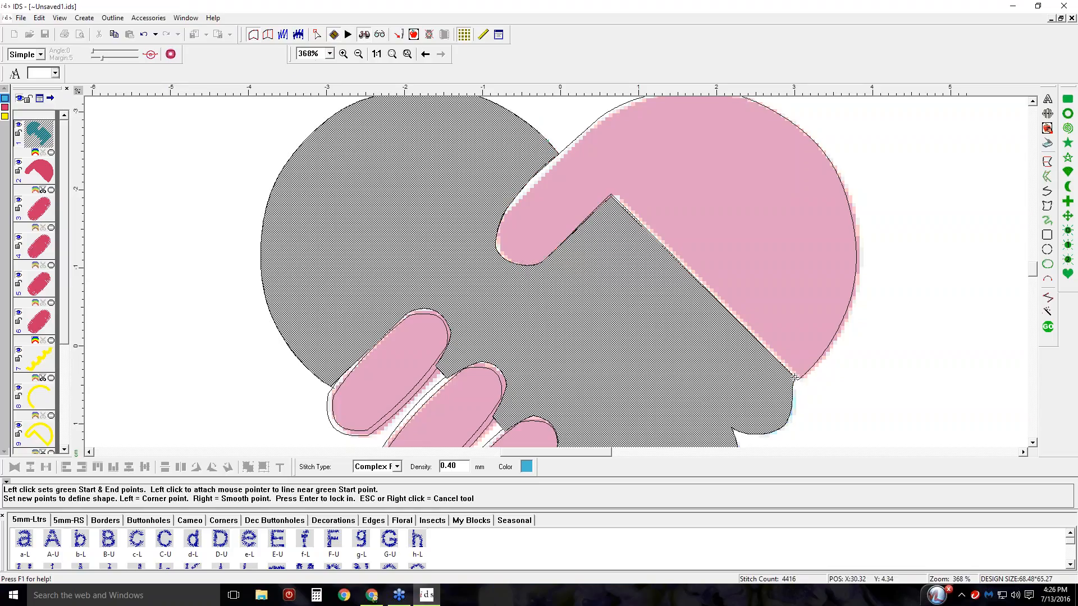
right_click(548, 203)
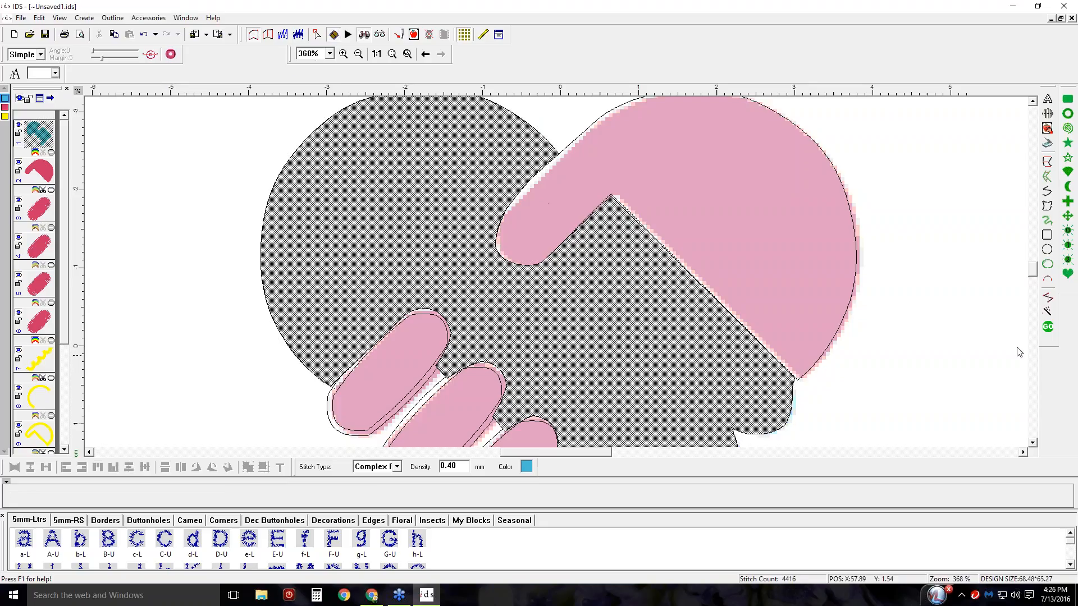
left_click(1050, 326)
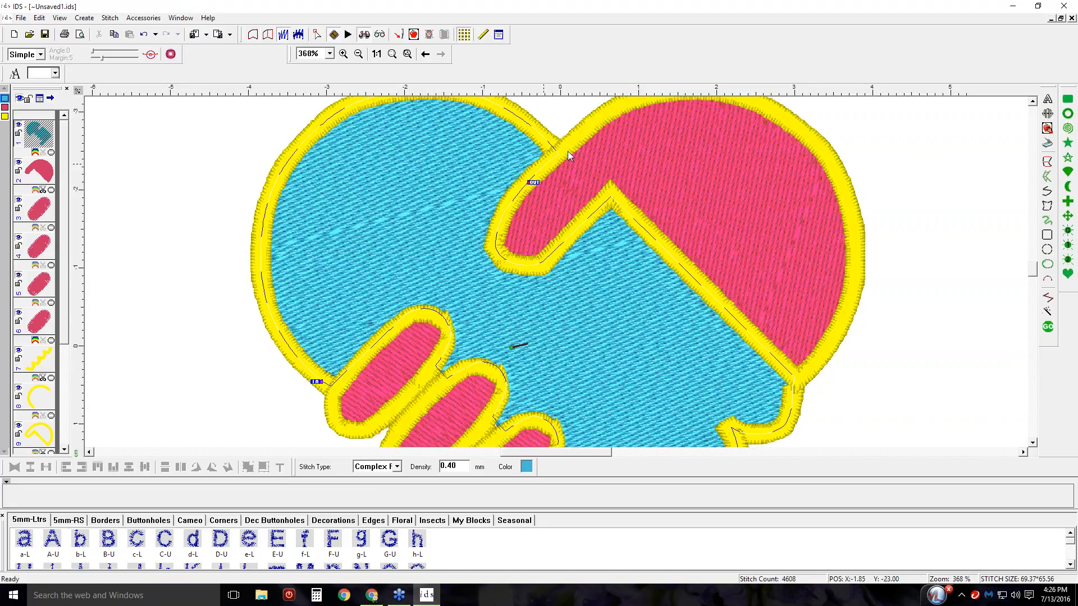
left_click(376, 54)
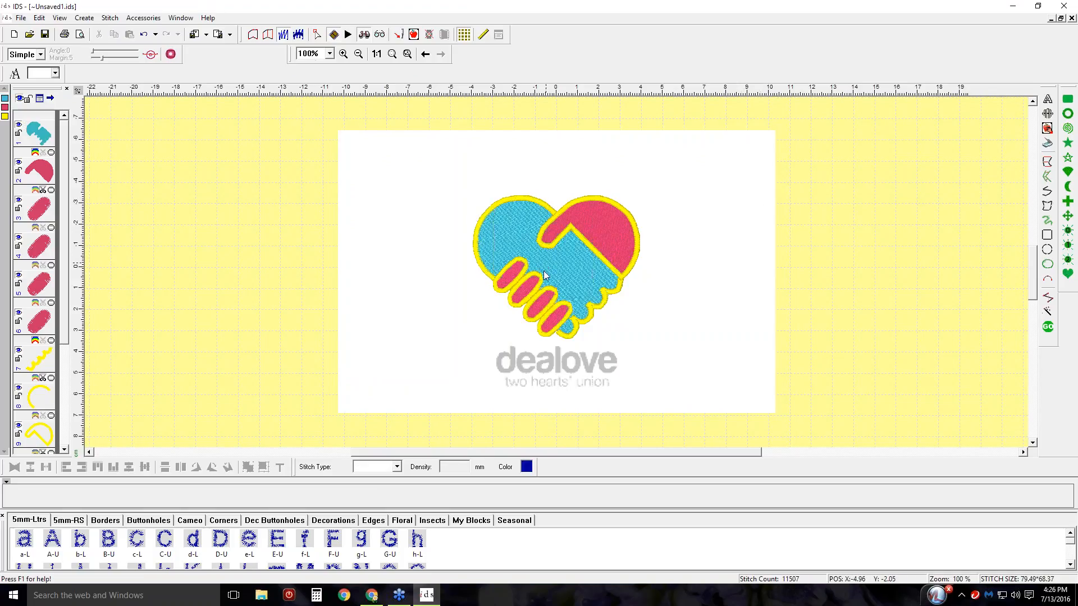
Select all yellow outlines and change their satin density in the line object stitch properties.
left_click(5, 117)
left_click(498, 36)
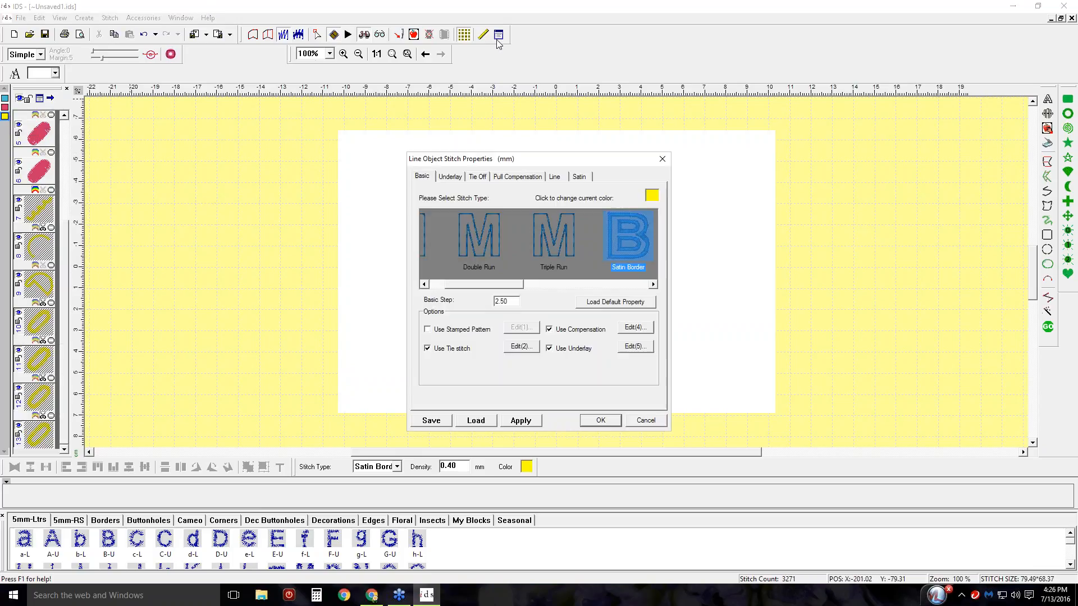
left_click(579, 176)
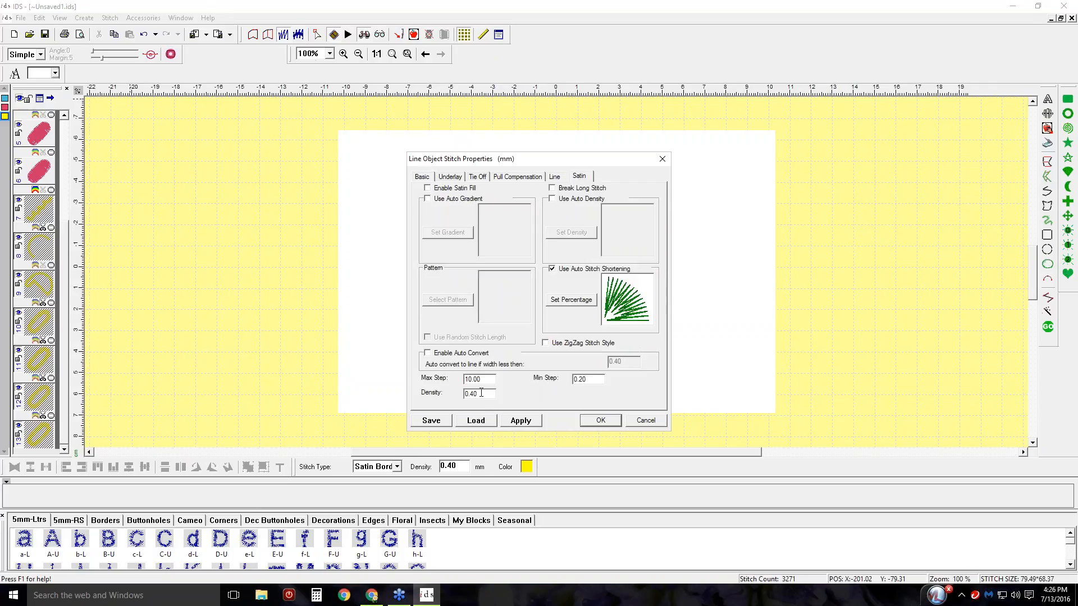
left_click_drag(481, 394, 459, 394)
type("0.")
left_click(600, 421)
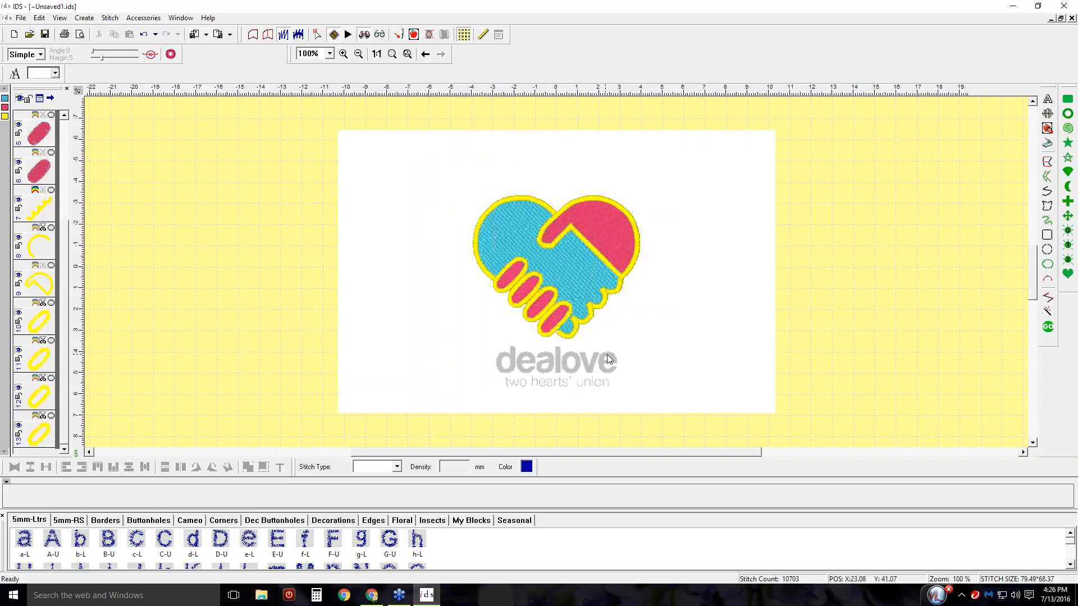
left_click(343, 53)
left_click_drag(456, 322, 648, 408)
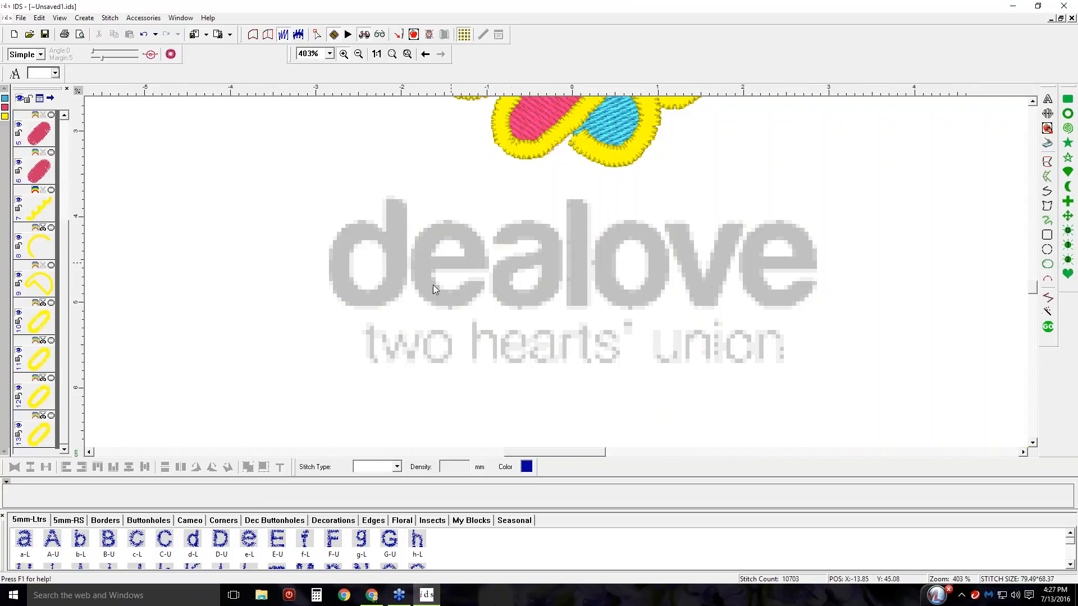
right_click(526, 274)
left_click(1048, 311)
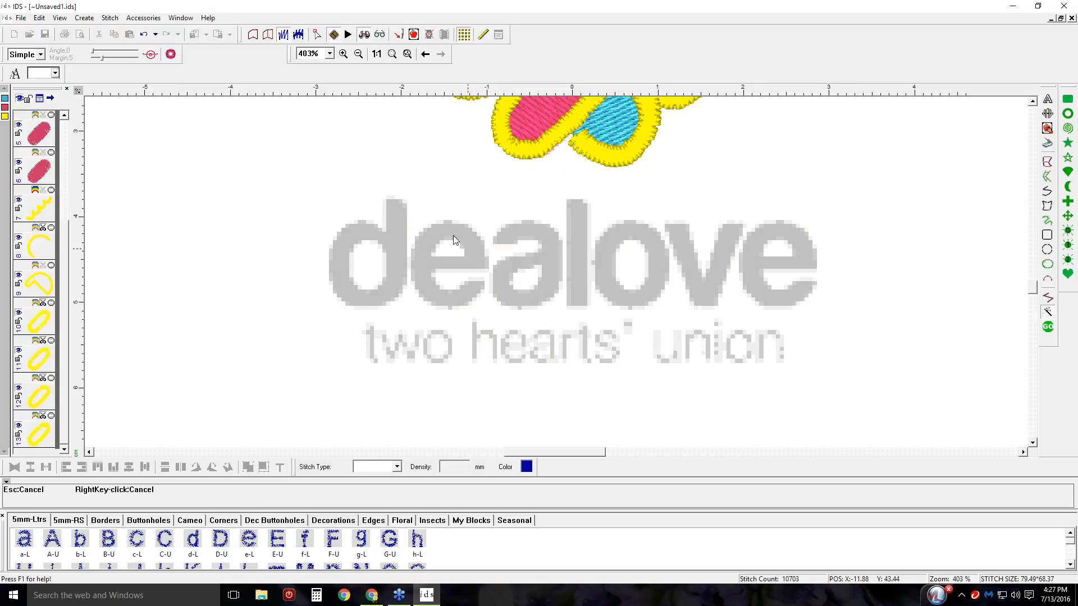
left_click(378, 205)
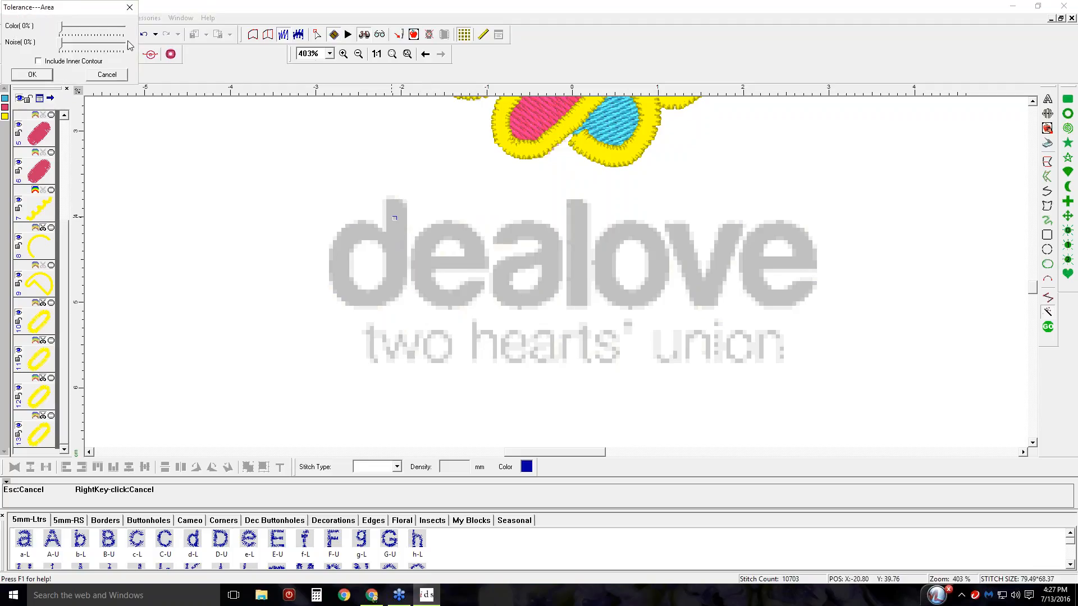
left_click_drag(61, 28, 81, 31)
left_click(107, 75)
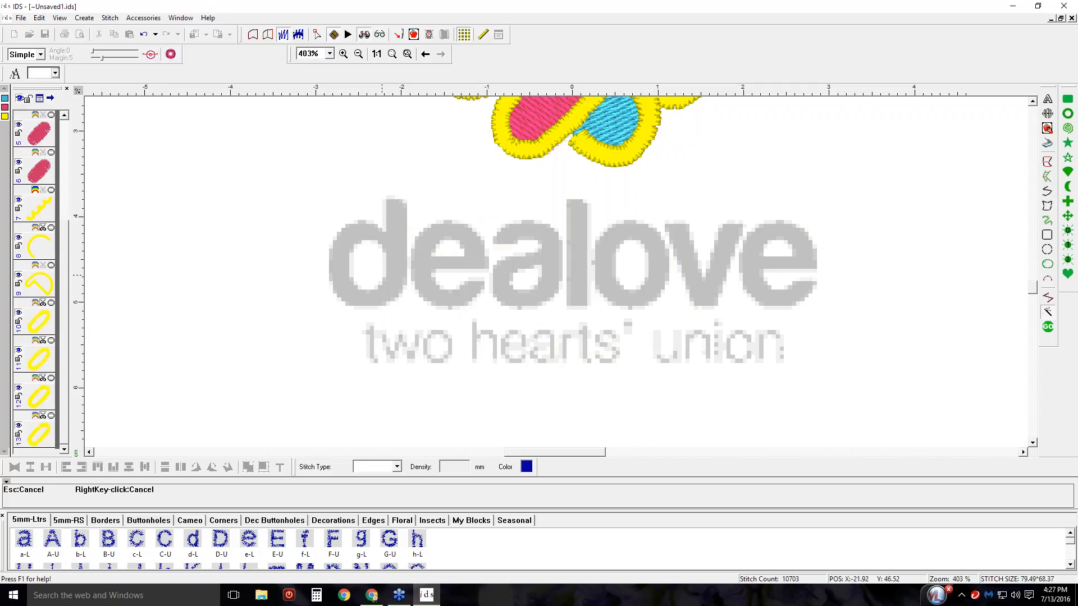
Start a side-by-side satin area for the lettering and set its color to gray 808080.
left_click(1047, 177)
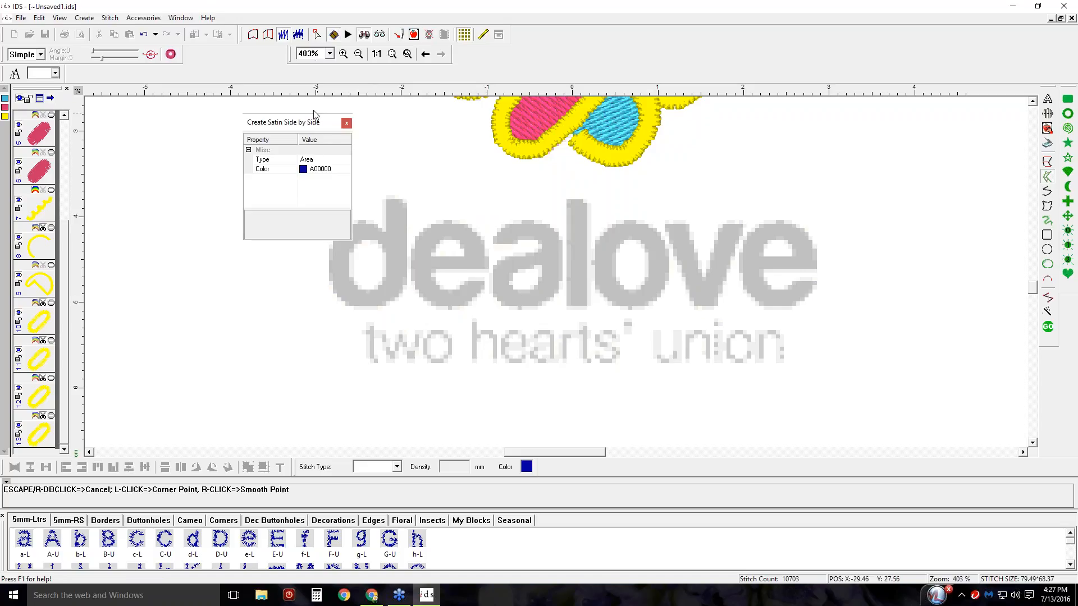
left_click_drag(309, 121, 282, 118)
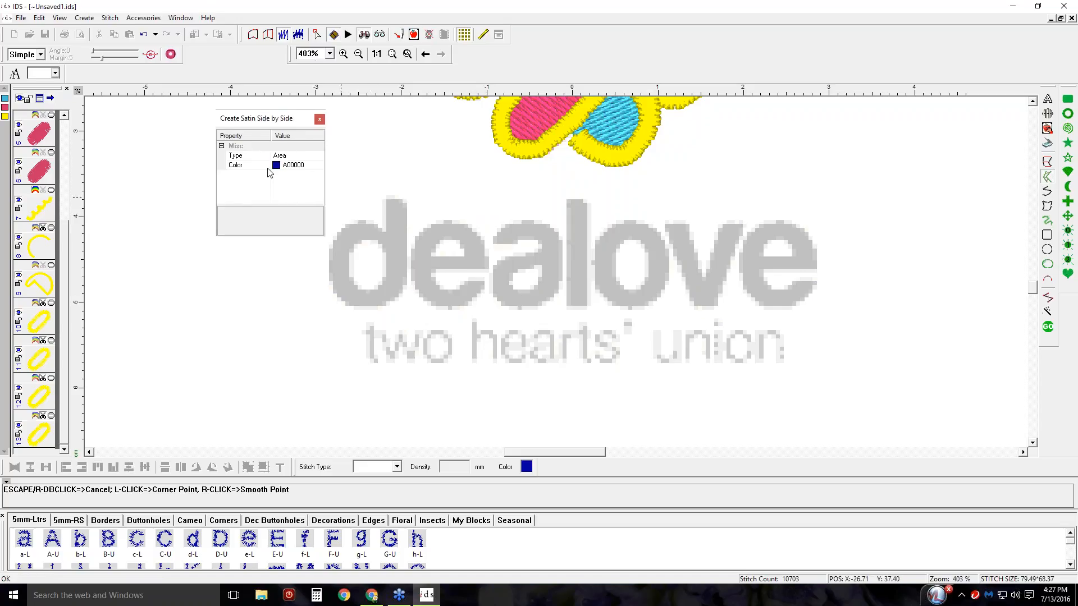
left_click(294, 166)
left_click(320, 166)
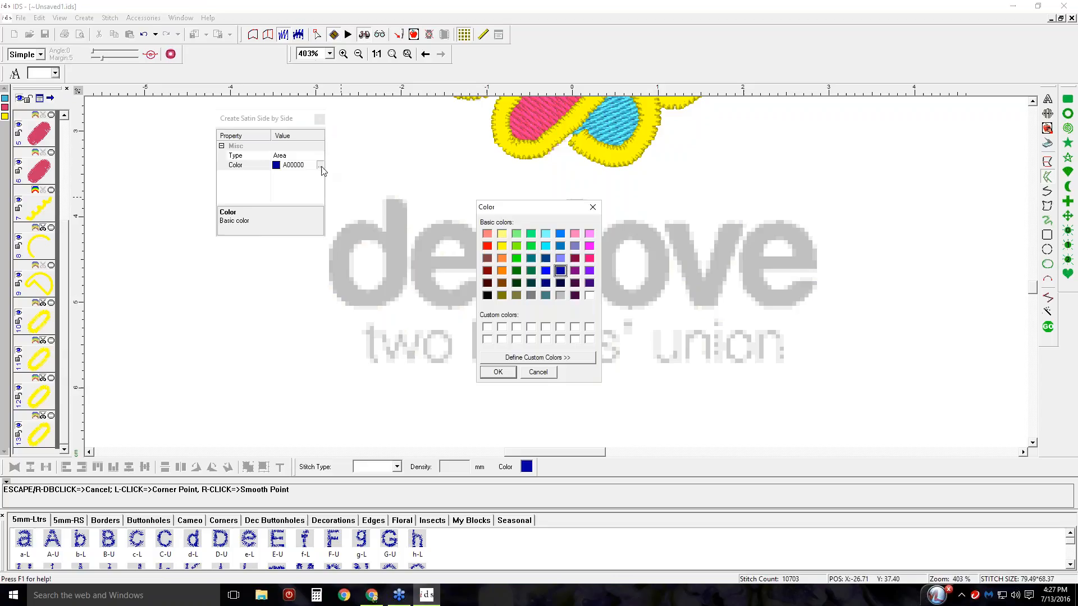
left_click(531, 295)
left_click(498, 371)
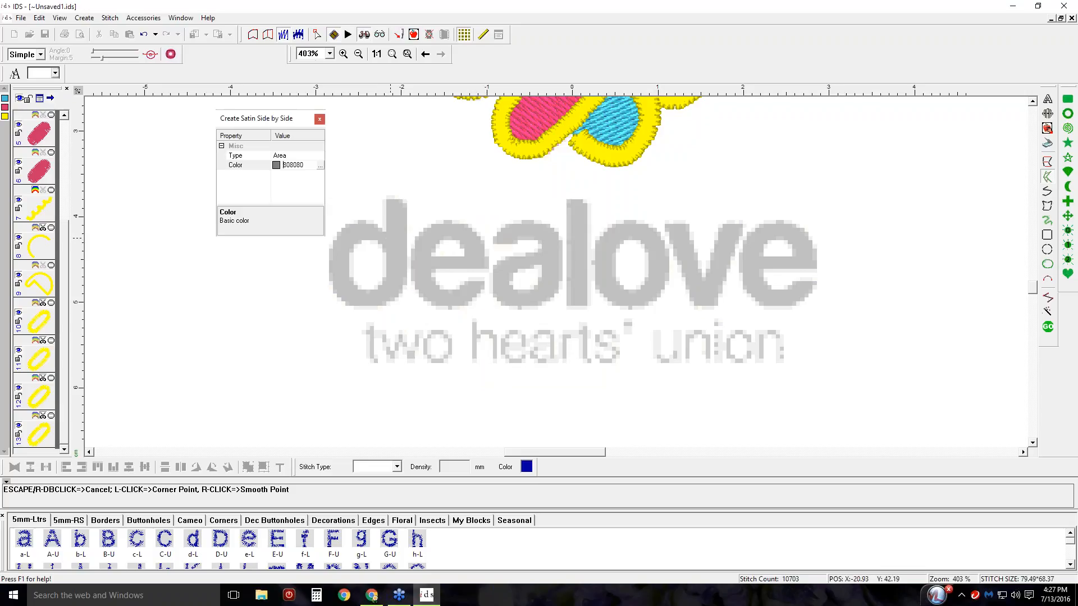
Trace the outer edge of the letter d's bowl from the upper stem junction around to the lower stem junction.
left_click(386, 237)
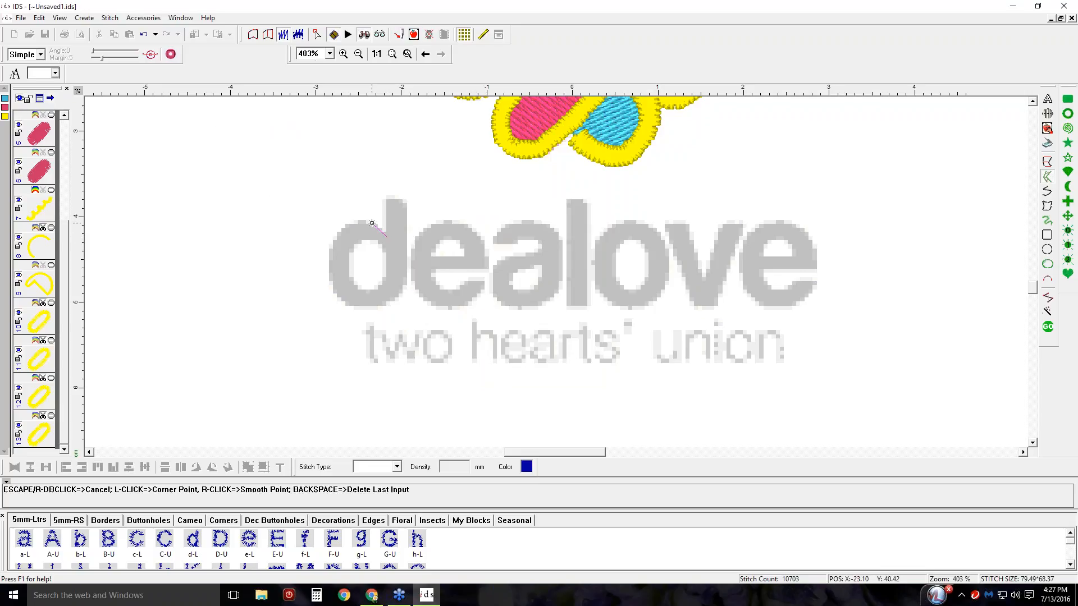
right_click(333, 236)
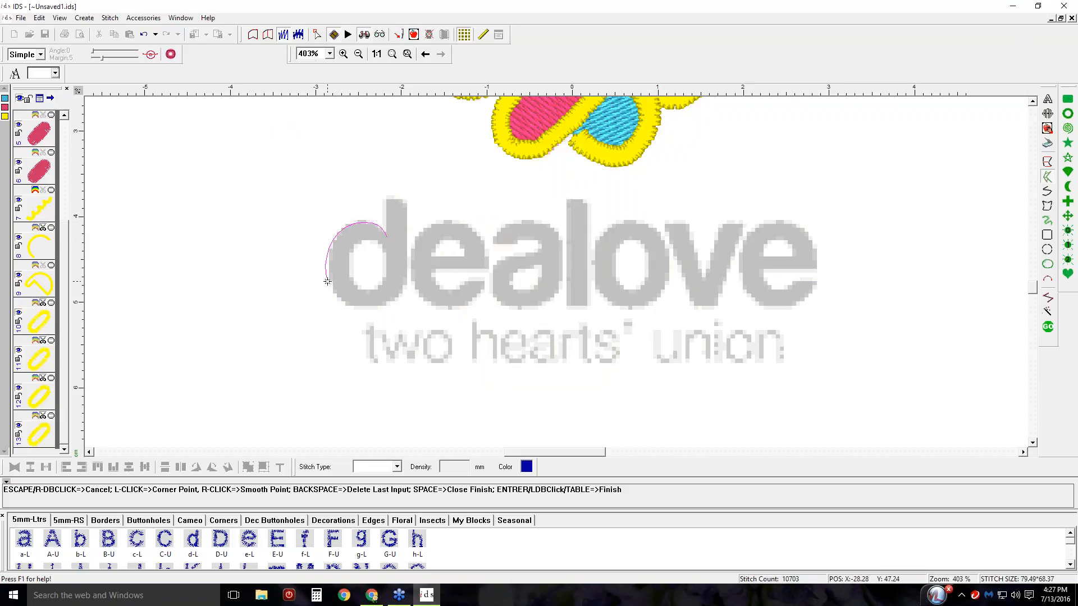
right_click(329, 284)
left_click(406, 275)
key("Return")
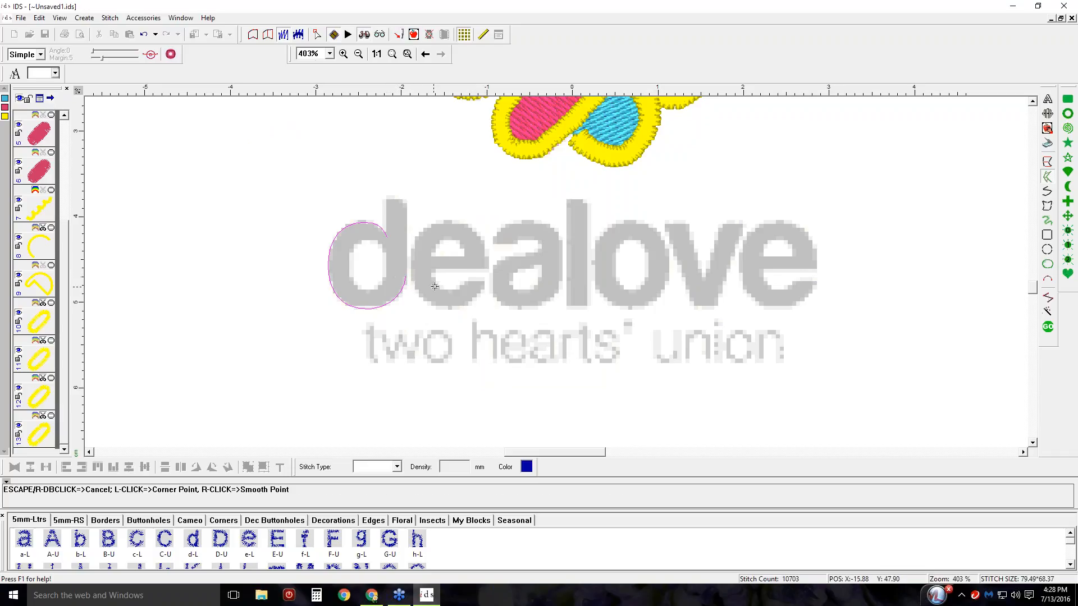
Trace the inner edge of the letter d's bowl as the satin's second side, from the upper to the lower stem junction.
left_click(388, 255)
right_click(370, 240)
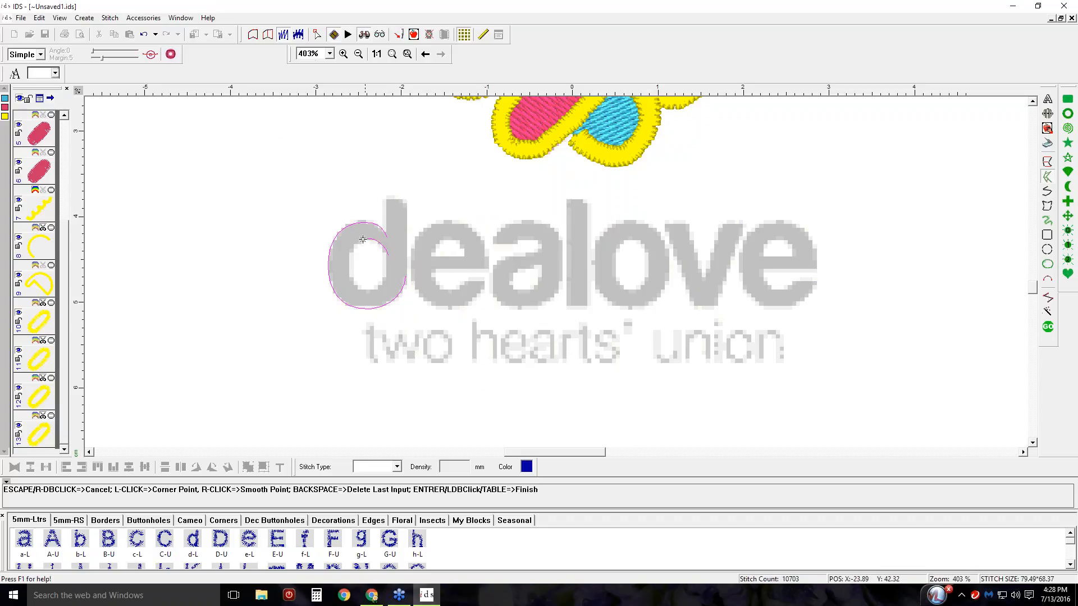
right_click(351, 247)
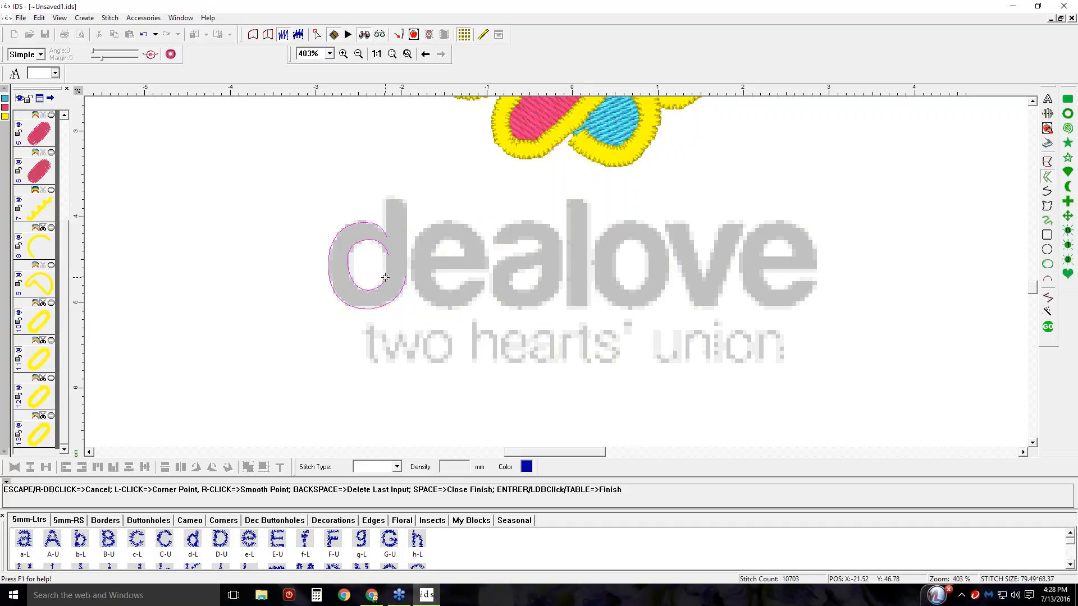
key("space")
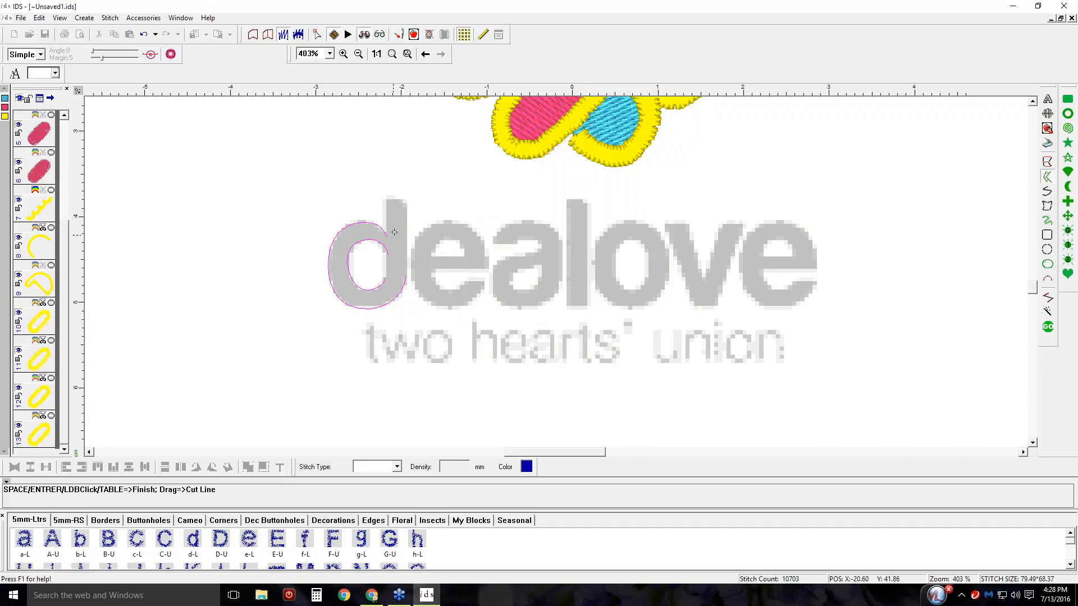
Add stitch direction lines across the d's bowl along its curve and generate its satin stitches.
left_click_drag(389, 230, 378, 252)
left_click_drag(333, 224, 360, 319)
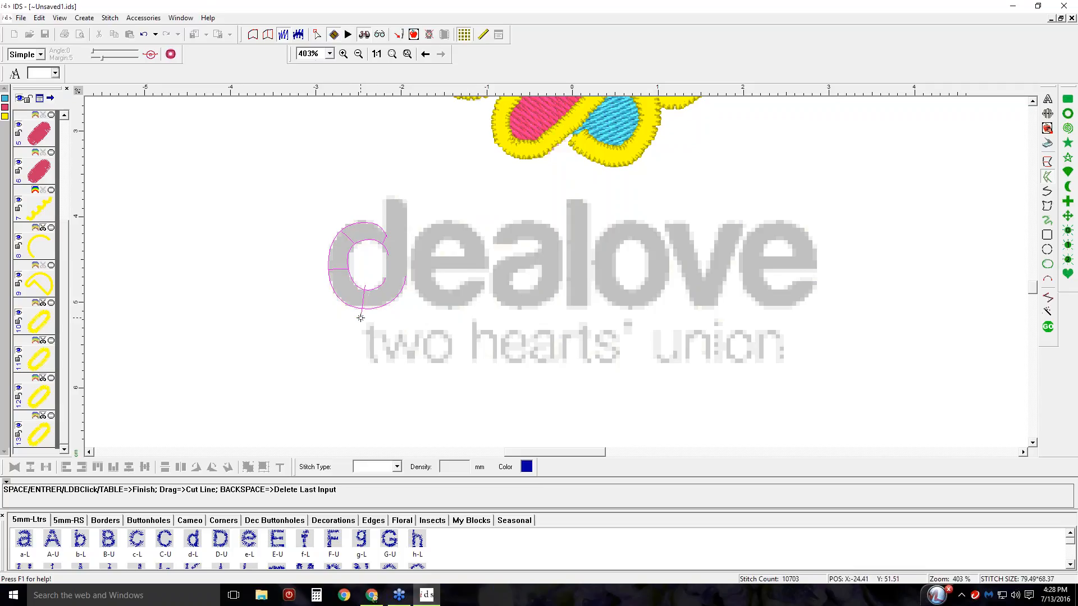
left_click_drag(375, 278, 430, 286)
key("Return")
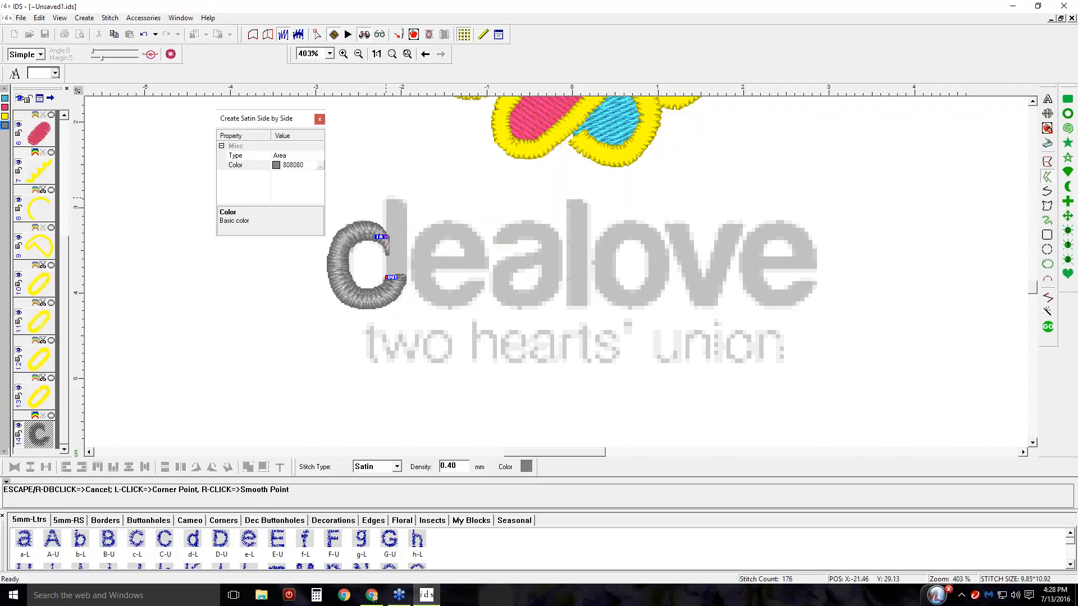
Trace the two long edges of the d's stem from its top down to the end of the bowl as satin sides.
left_click(386, 198)
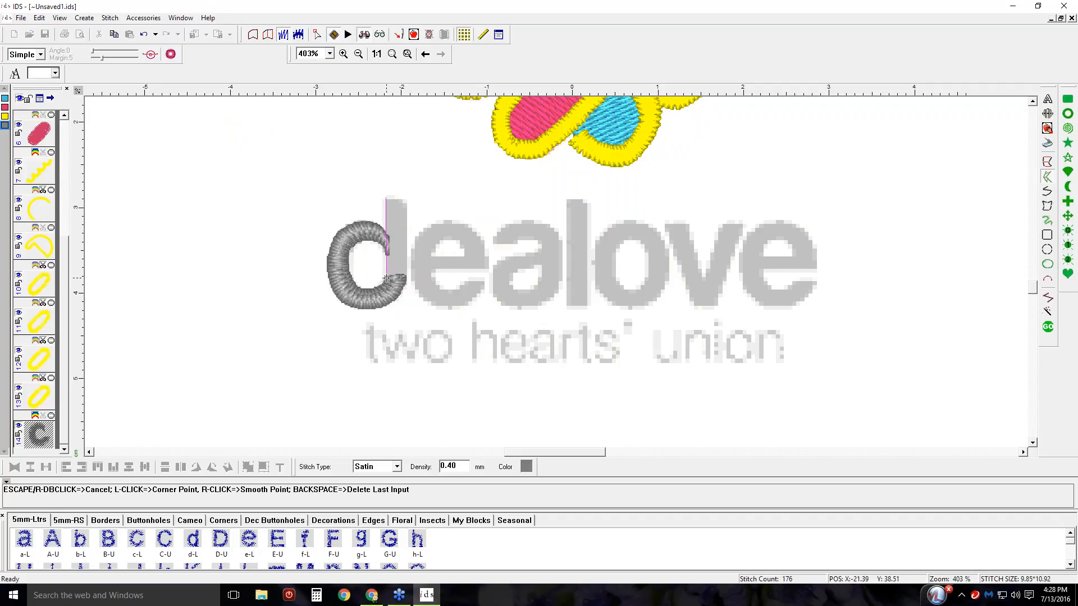
left_click(386, 278)
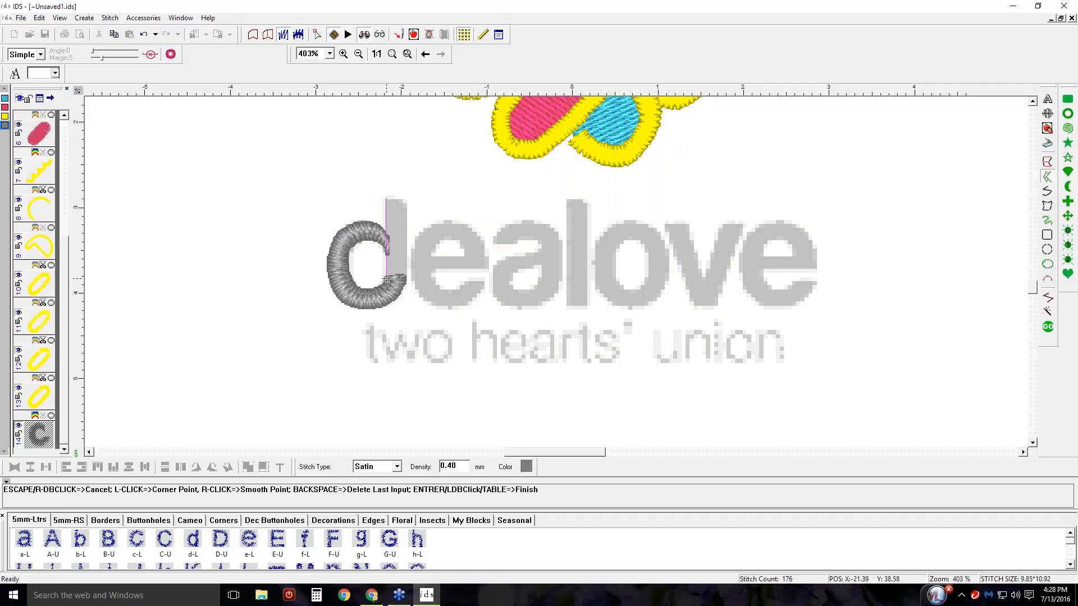
key("Return")
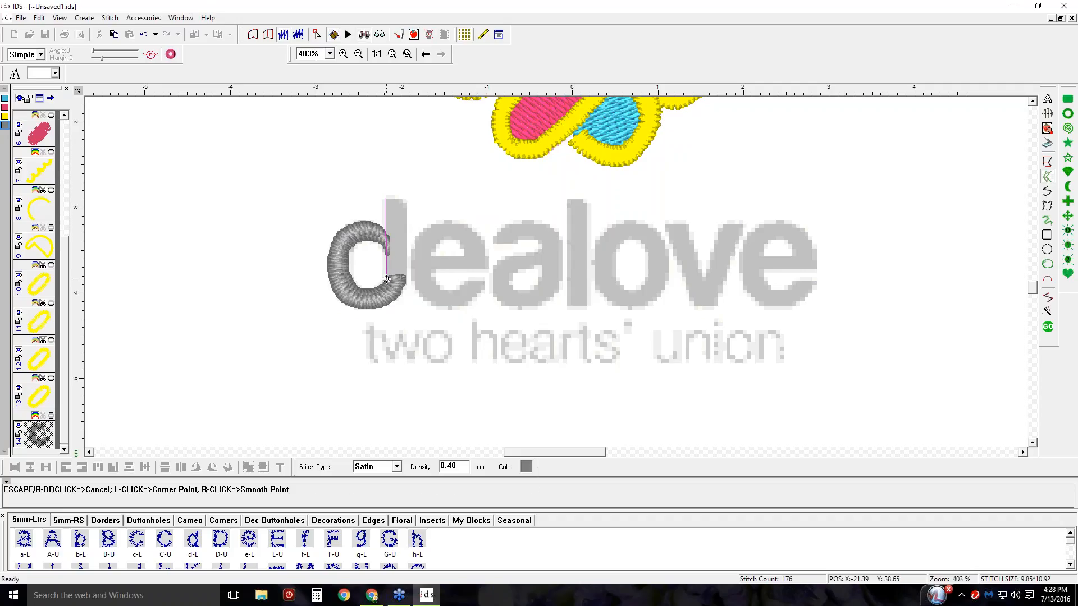
left_click(407, 200)
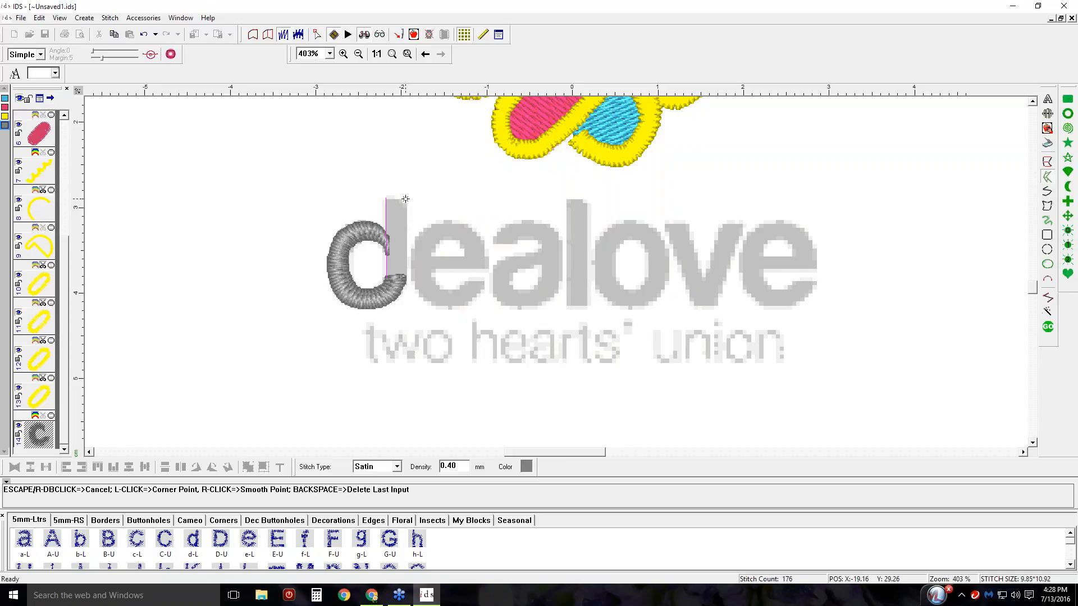
left_click(405, 277)
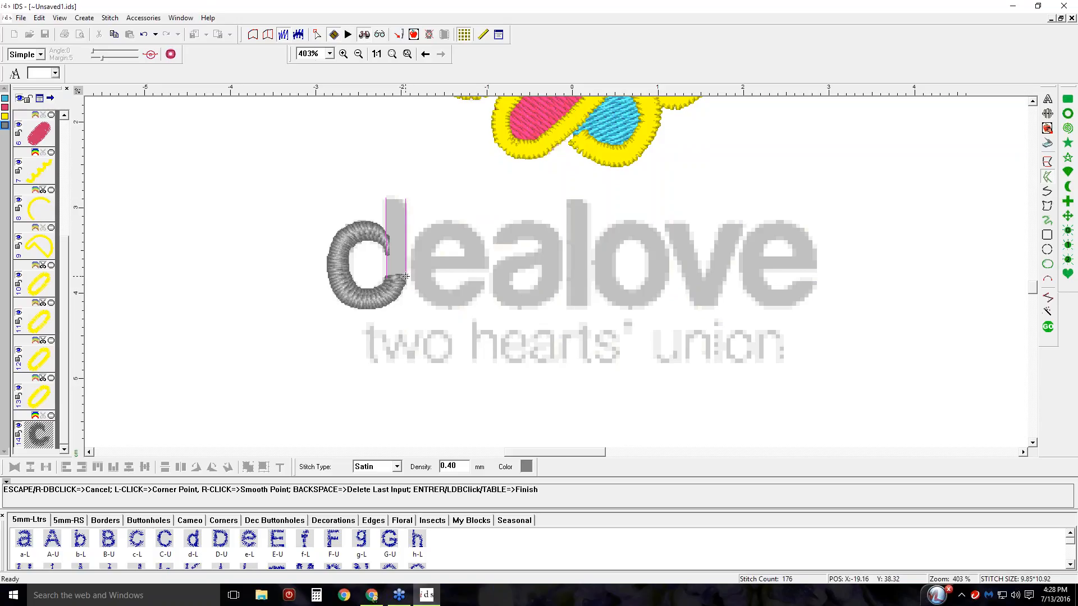
key("Return")
Add stitch direction lines at the lower and upper ends of the d's stem and generate its satin stitches.
left_click_drag(377, 271, 397, 271)
left_click_drag(363, 201, 416, 204)
key("Return")
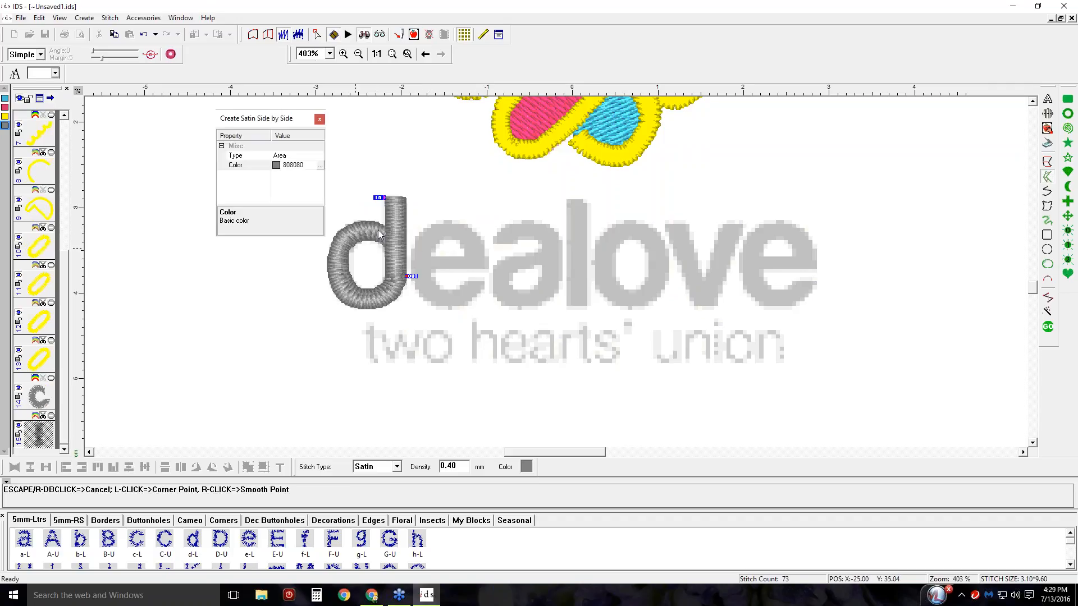
Lower the bottom right outline point of the d's stem slightly to overlap the bowl, and regenerate its stitches.
key("Escape")
left_click(397, 266)
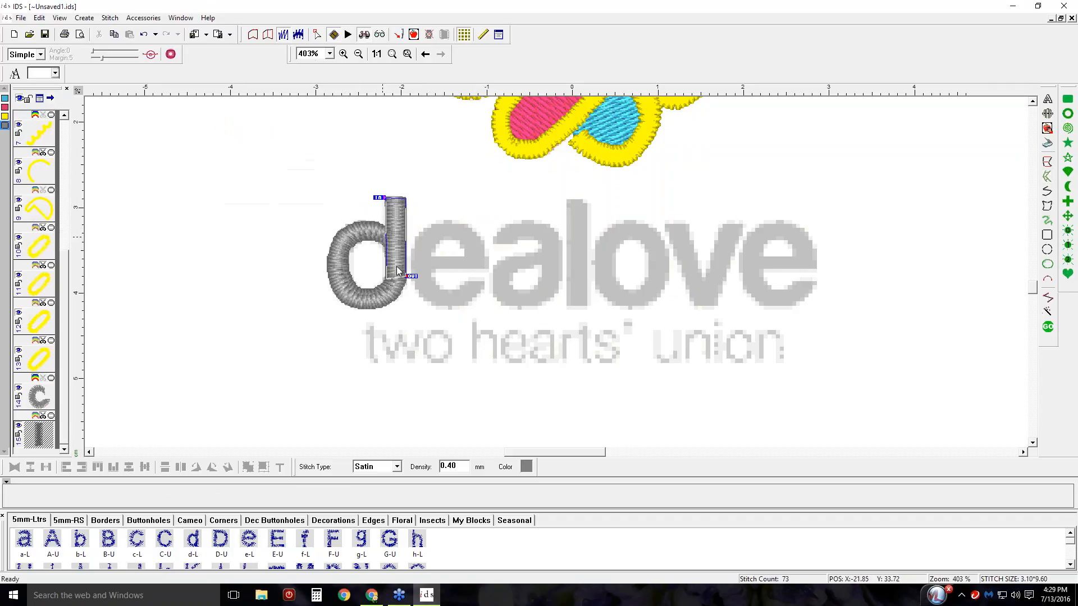
left_click(255, 37)
left_click(318, 34)
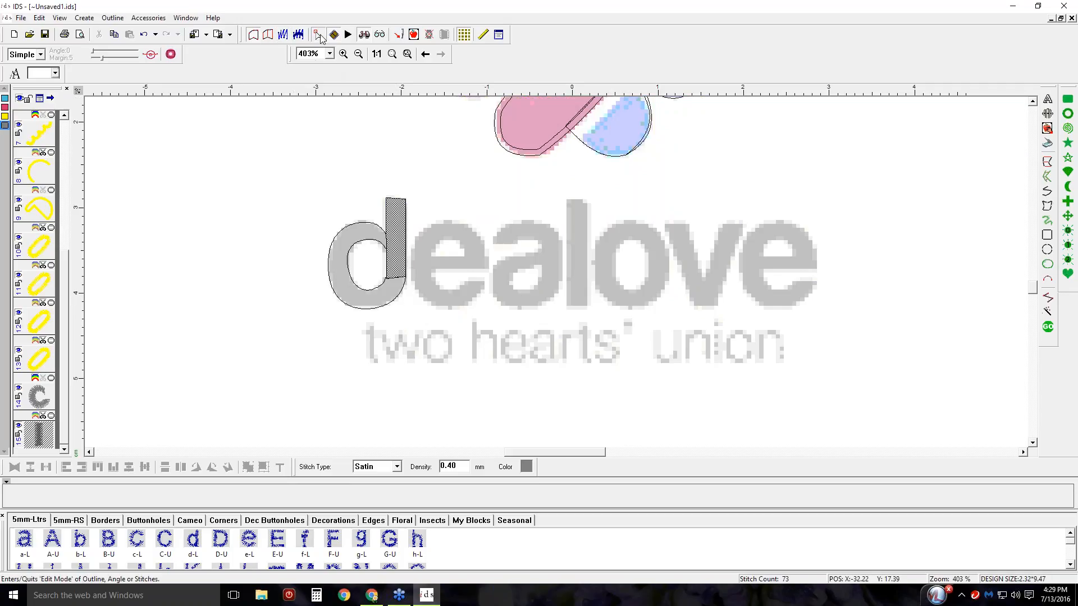
left_click(405, 276)
left_click_drag(406, 277, 406, 280)
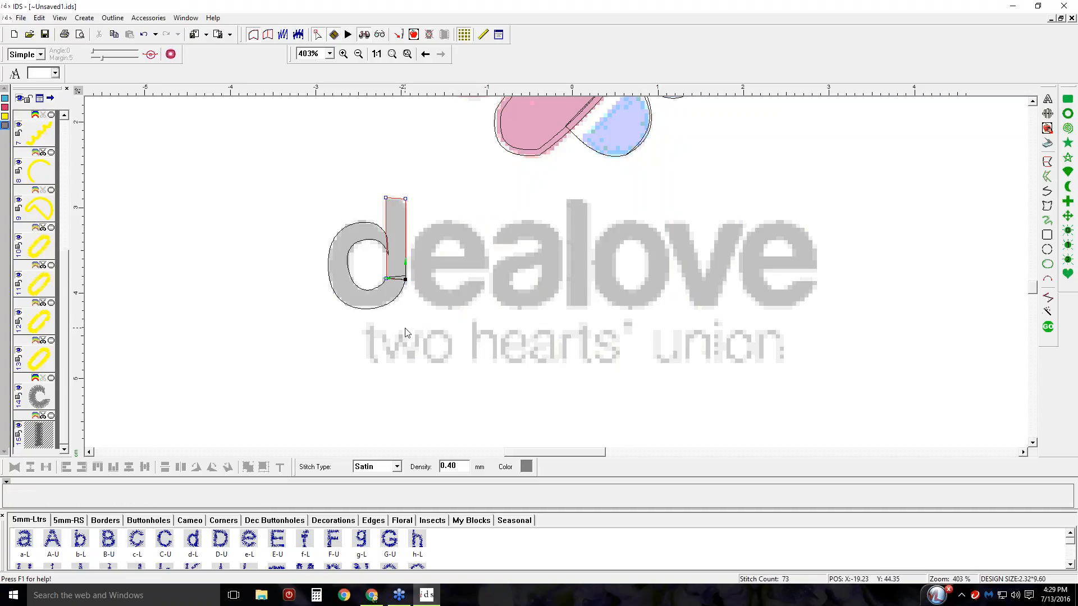
left_click(1047, 327)
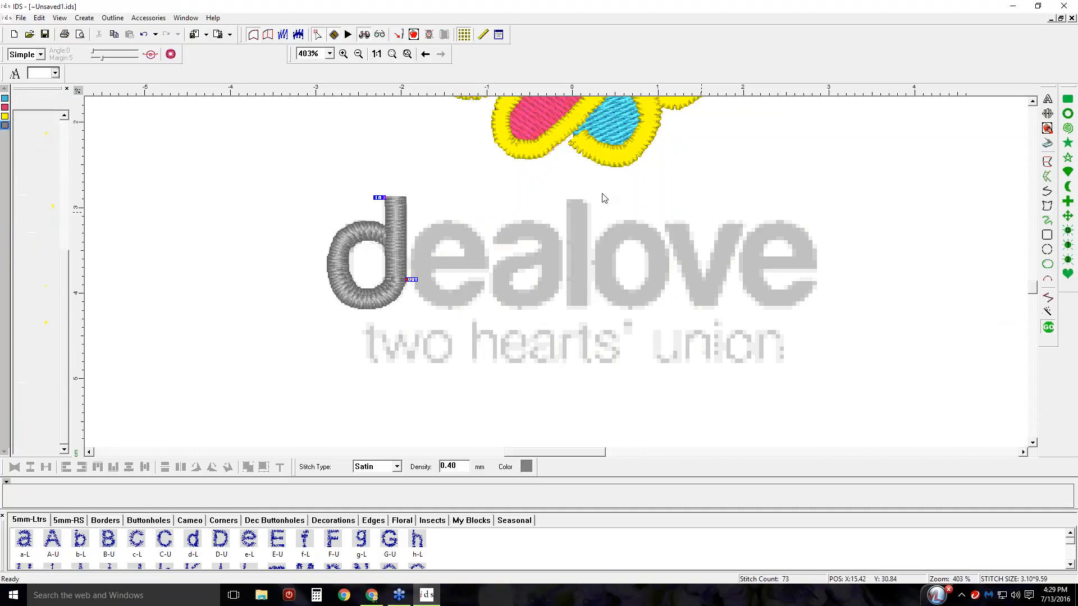
left_click(344, 166)
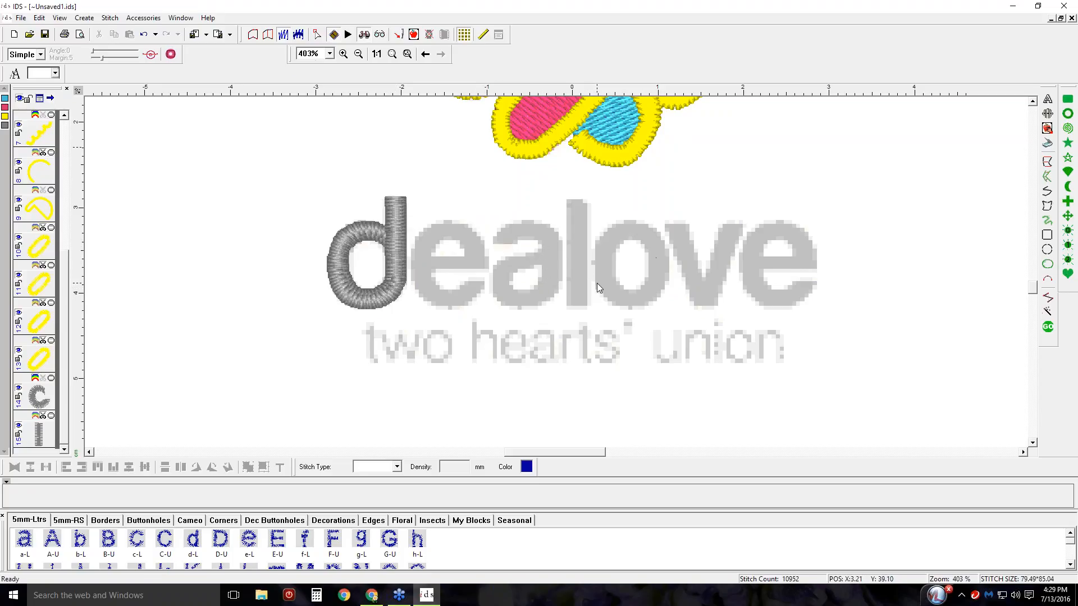
Start a side-by-side satin area for the letter o and trace its inner edge with smooth points all the way around.
left_click(1048, 178)
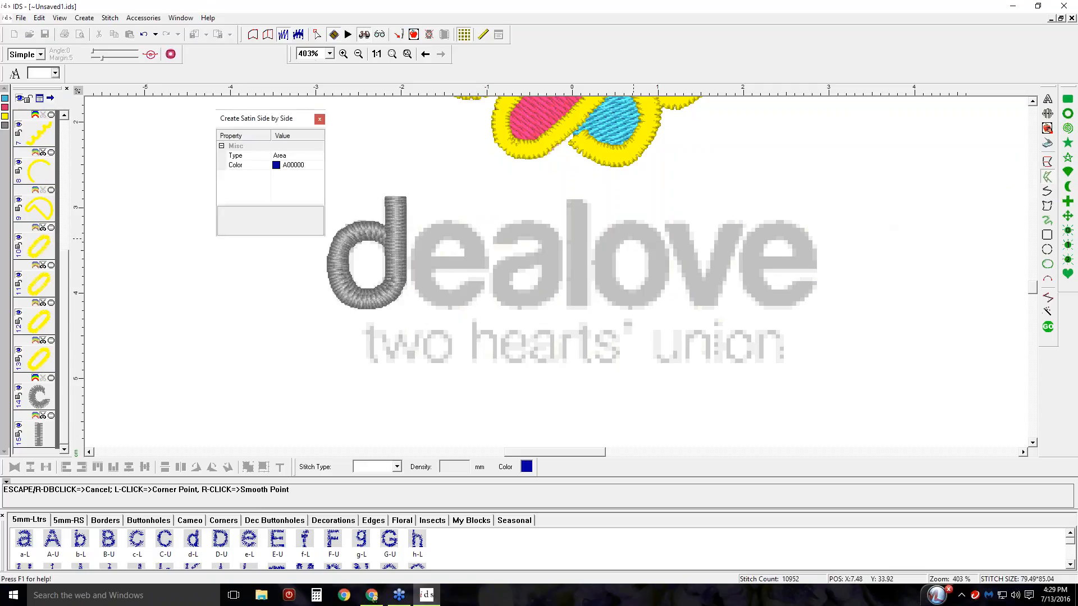
left_click(632, 239)
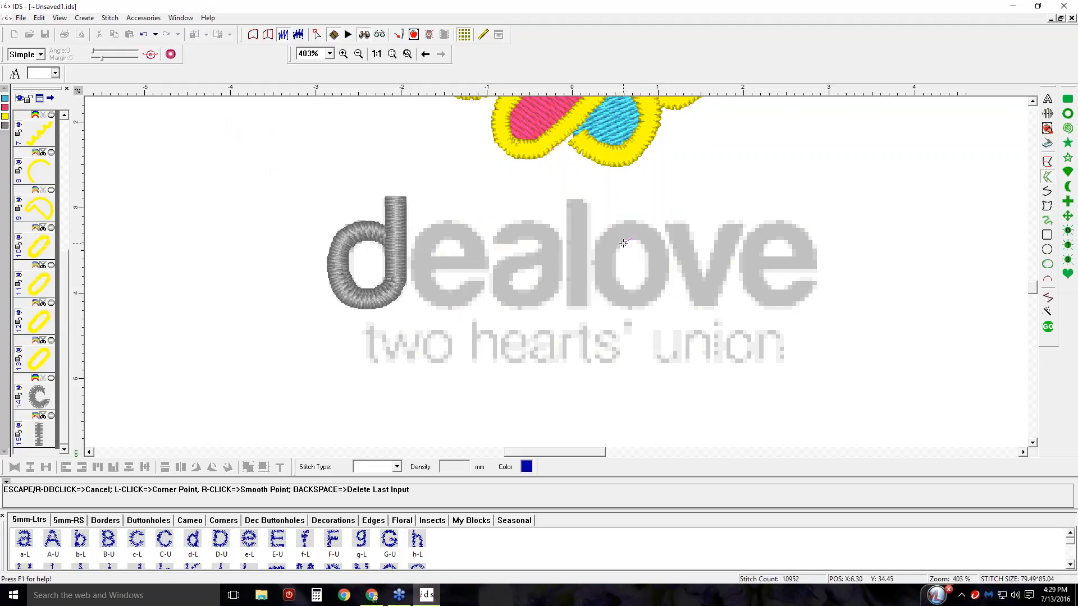
right_click(619, 242)
right_click(615, 253)
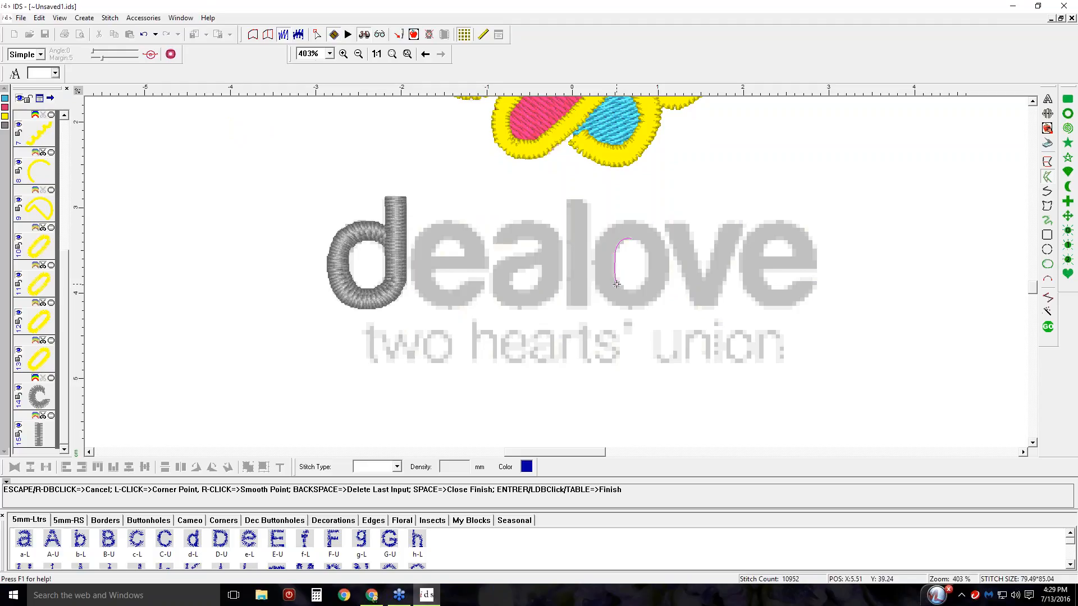
right_click(619, 283)
right_click(630, 290)
key("Return")
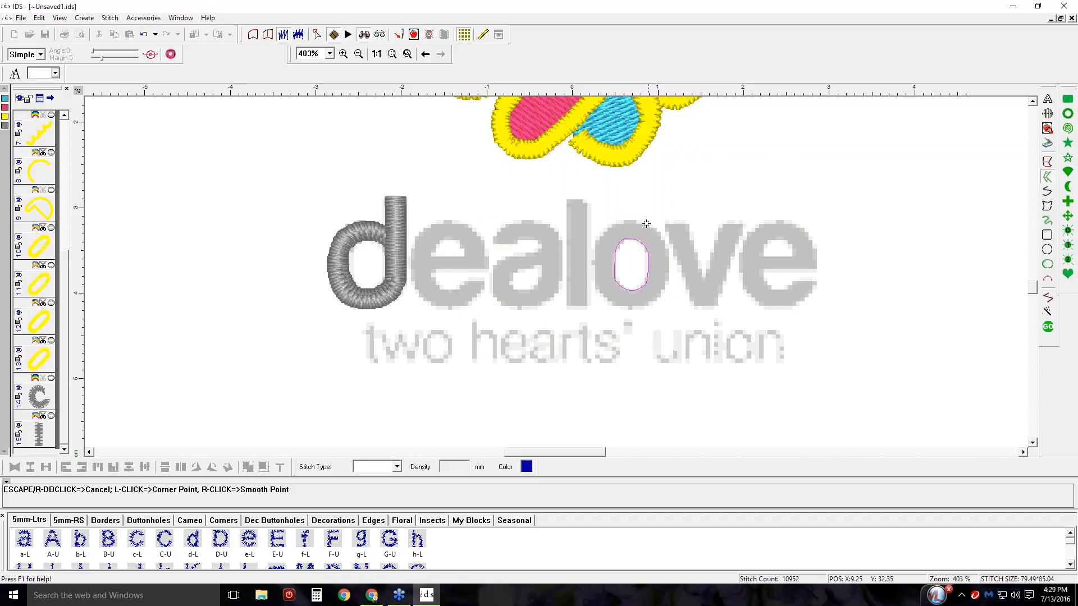
Trace the outer edge of the letter o counterclockwise with smooth points, removing the point placed in the wrong direction.
left_click(632, 221)
right_click(646, 224)
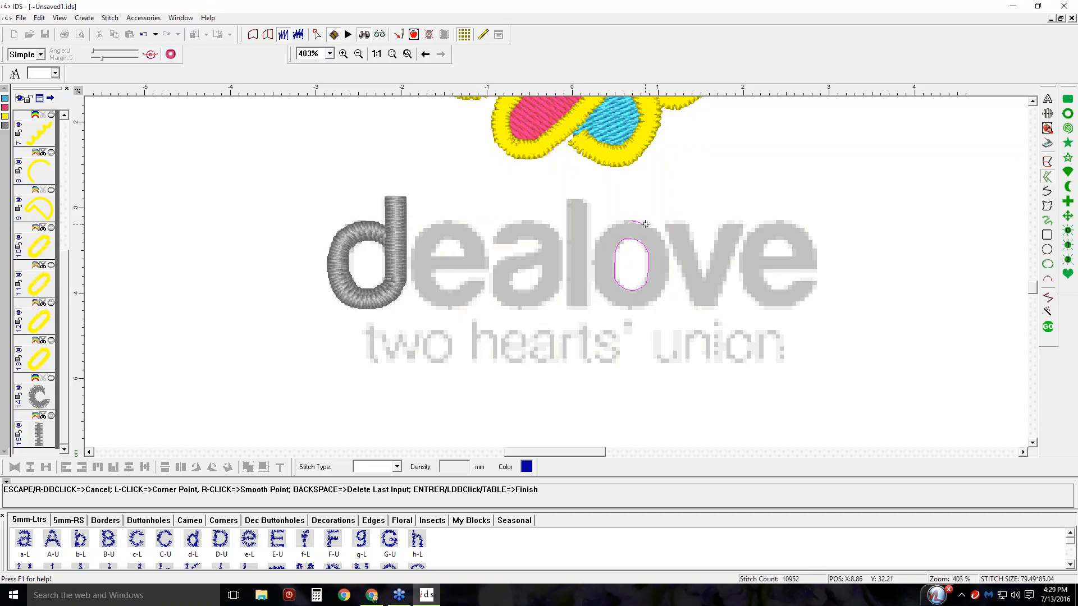
key("BackSpace")
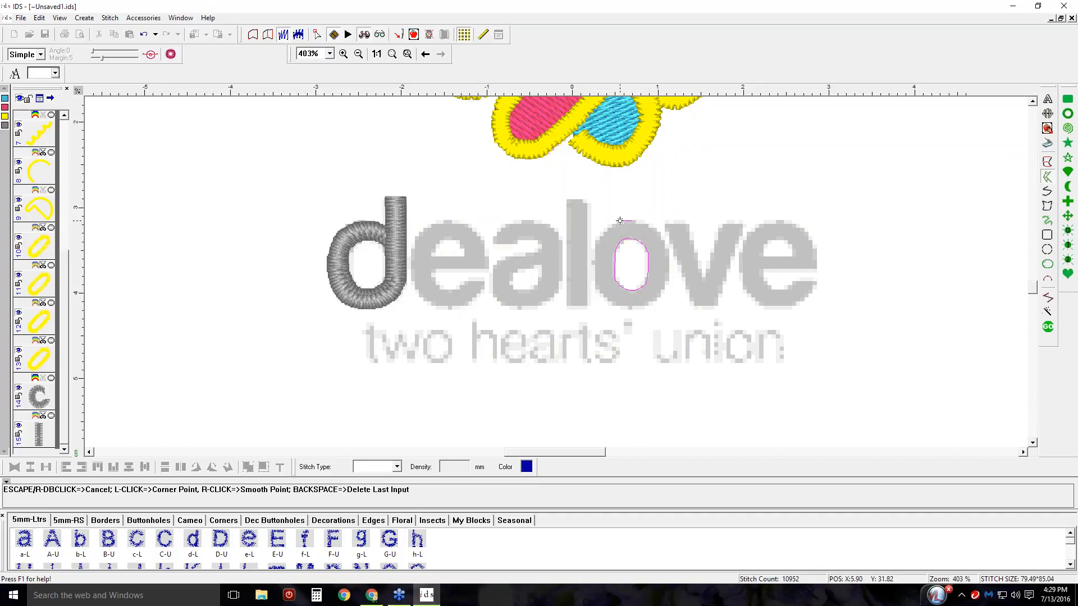
right_click(619, 221)
right_click(598, 245)
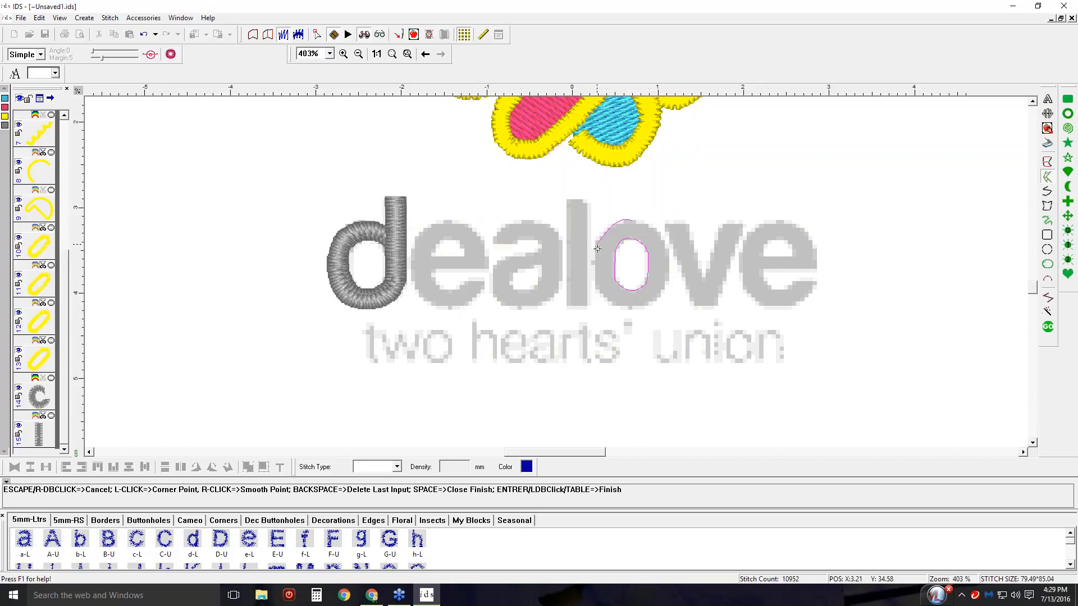
right_click(600, 293)
right_click(629, 309)
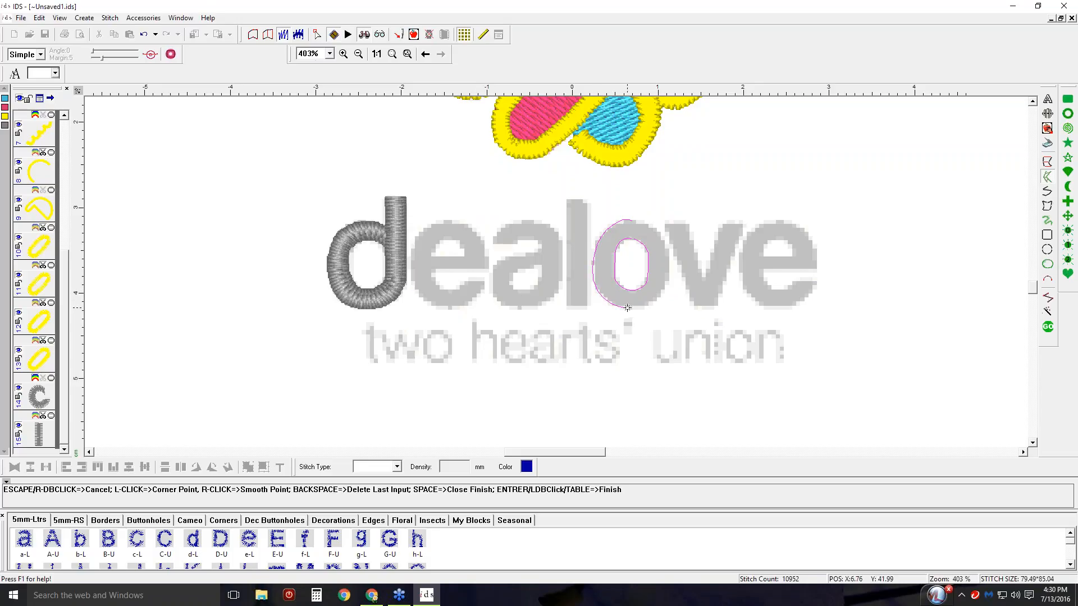
right_click(660, 296)
right_click(670, 254)
left_click(634, 221)
Add stitch direction lines across the bottom and right side of the letter o and generate its satin stitches.
left_click_drag(634, 221, 649, 324)
left_click_drag(643, 267, 694, 260)
left_click_drag(633, 248, 693, 218)
key("Return")
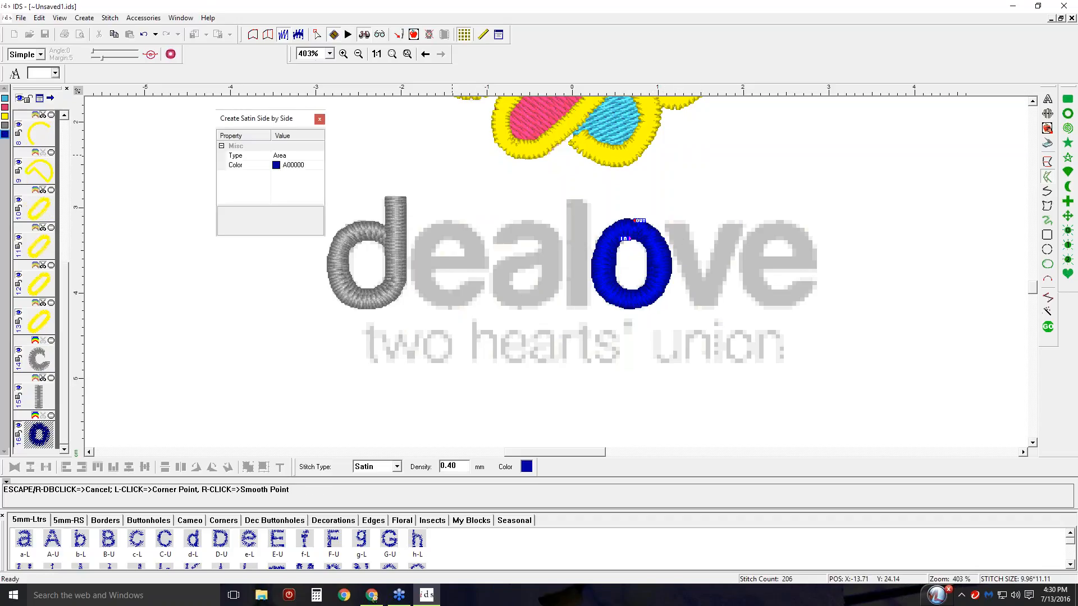
key("Escape")
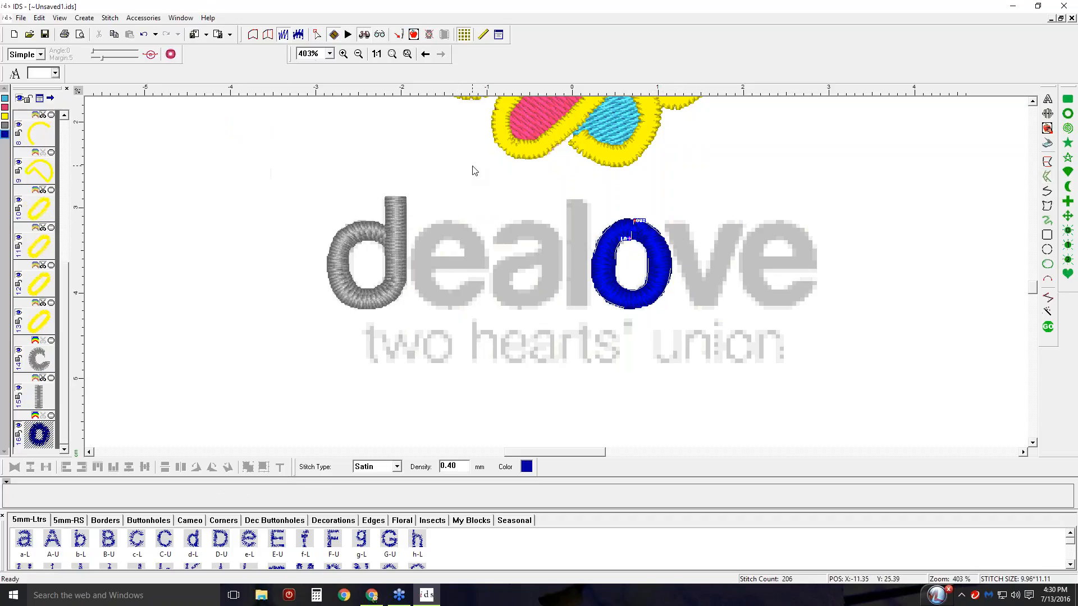
Change the letter o's satin stitches to the same gray as the letter d.
left_click(35, 416)
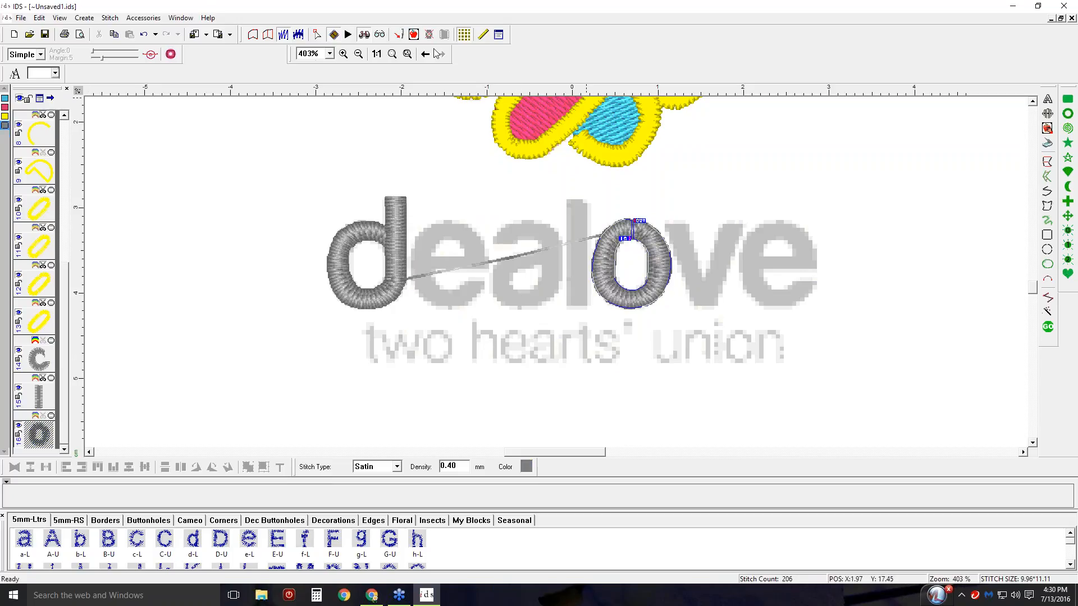
left_click_drag(571, 200, 676, 317)
left_click(553, 167)
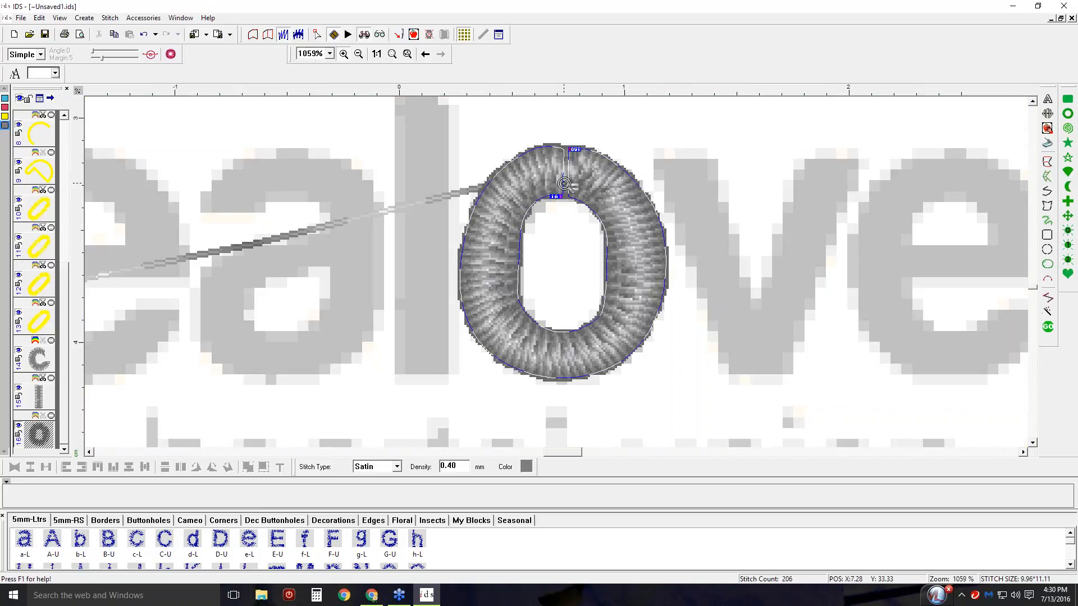
Open the letter o's outline for point editing and delete two points on the upper left of its outer edge.
left_click(253, 35)
left_click(317, 34)
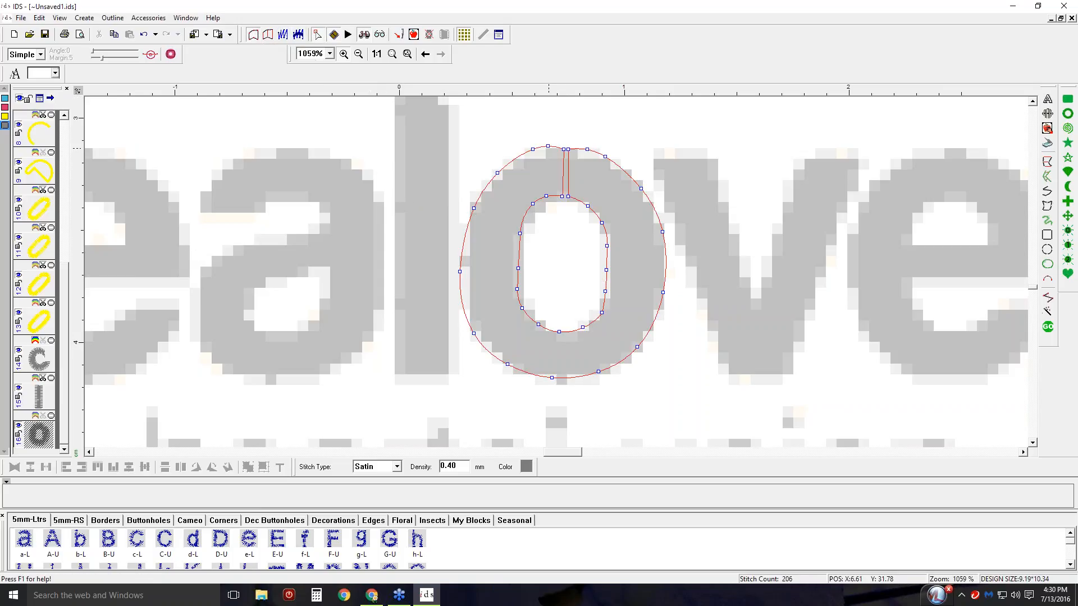
right_click(549, 148)
left_click(573, 156)
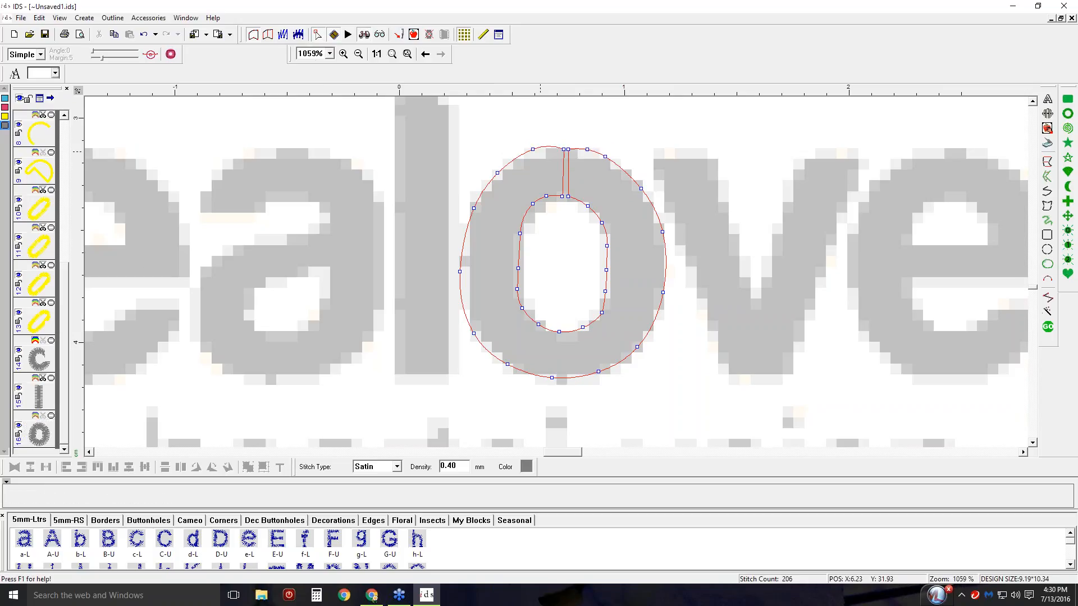
right_click(536, 149)
left_click(548, 157)
Shift the letter o's top seam points slightly to the left, accepting the self-crossed outline, and regenerate its satin stitches.
left_click_drag(565, 150, 561, 146)
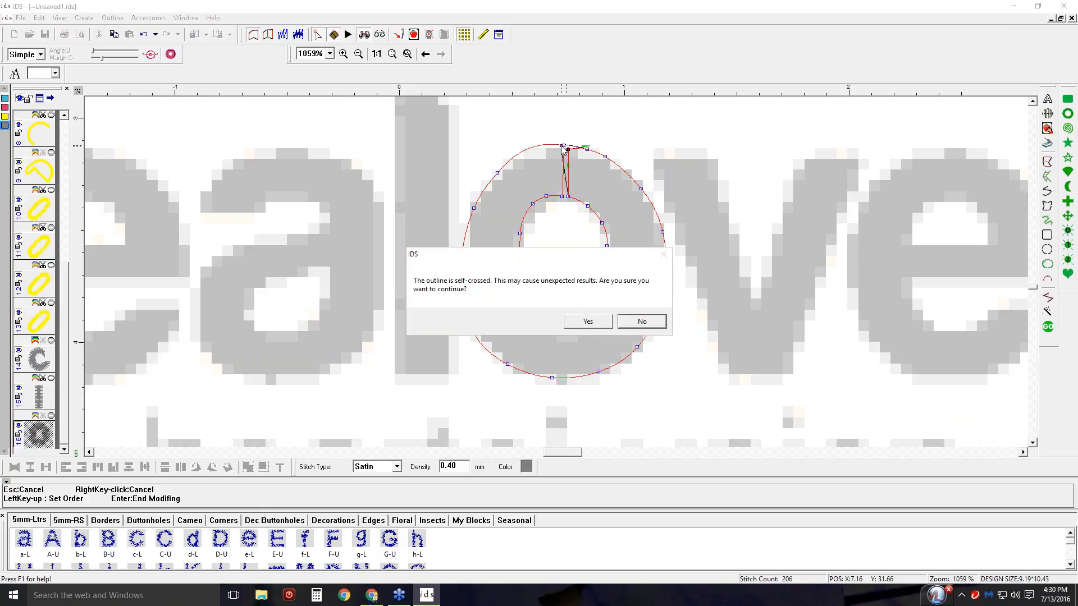
left_click(583, 324)
left_click(562, 199)
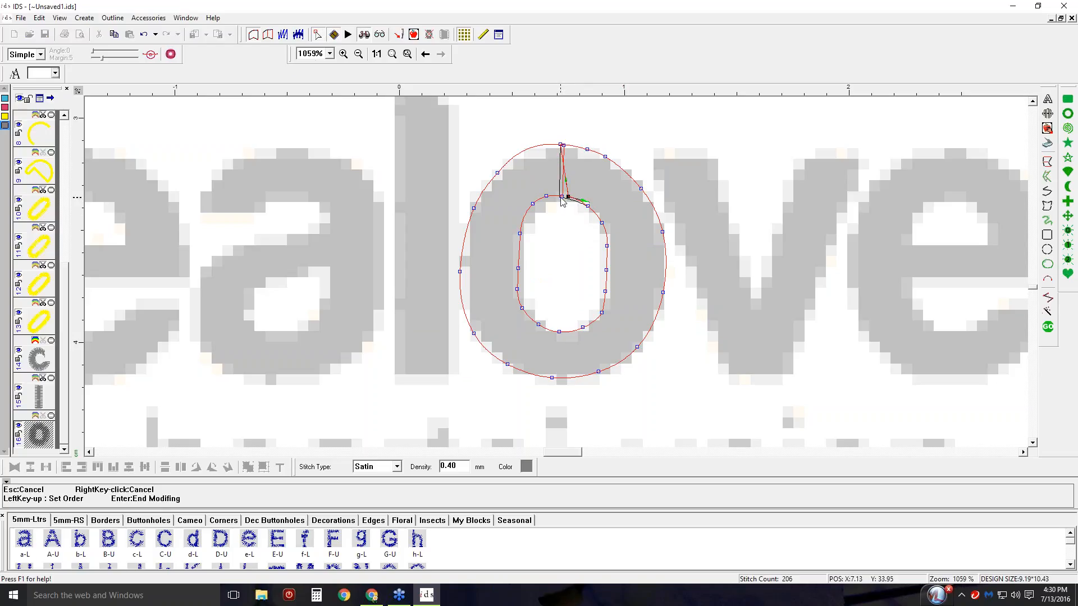
left_click(562, 198)
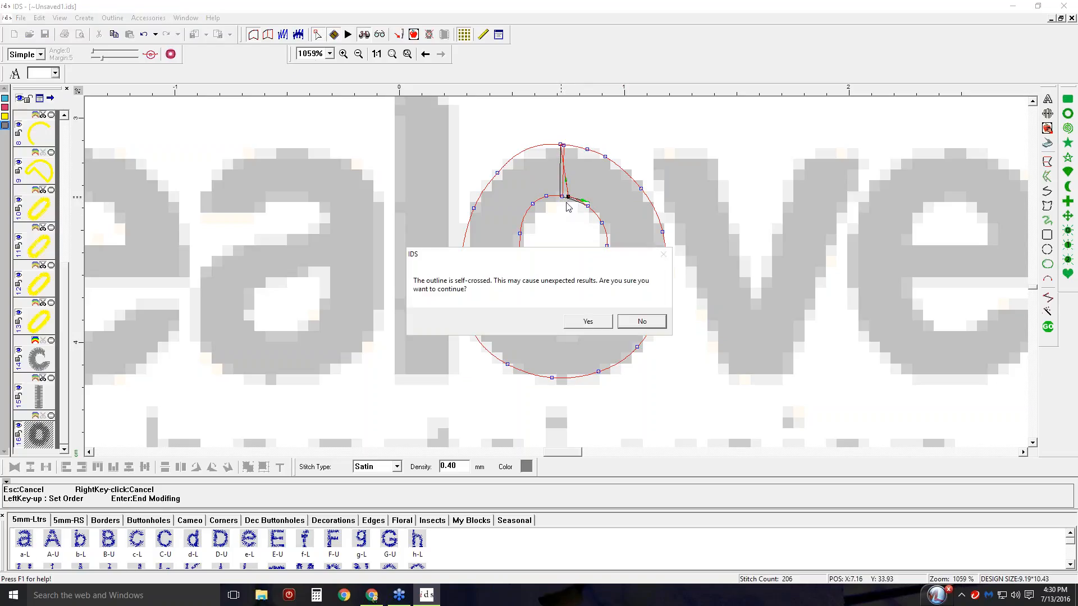
left_click(584, 324)
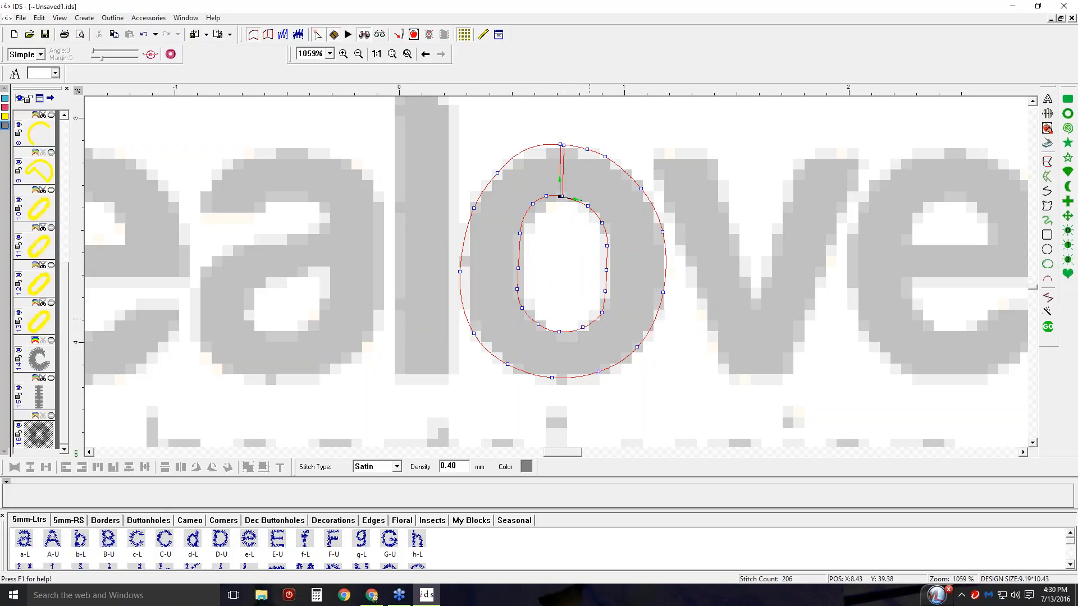
left_click(1048, 327)
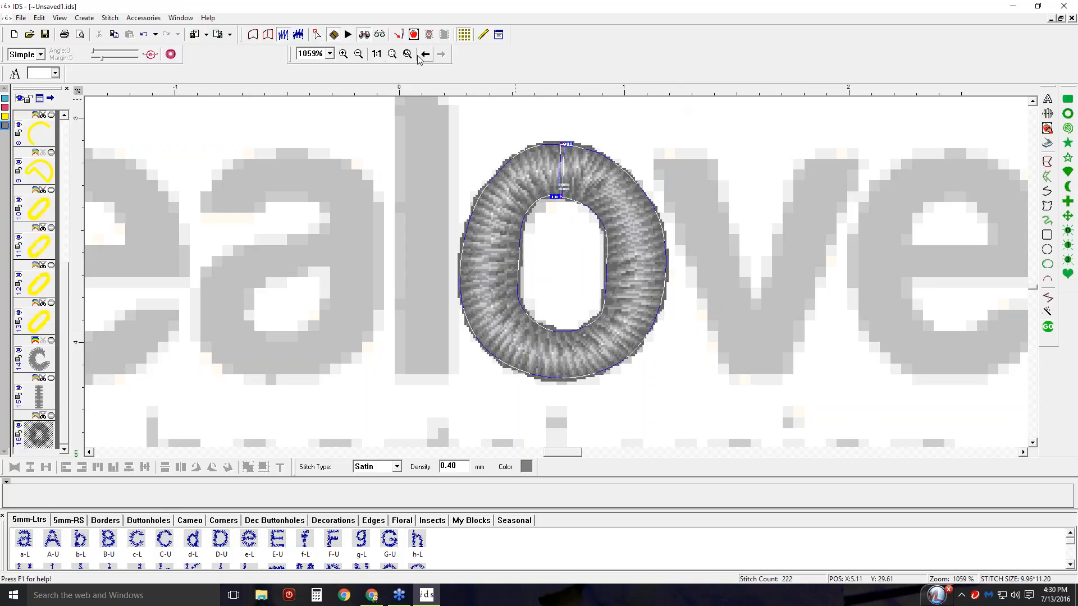
Place the lowercase t from the 5mm-RS letter set over the first letter of the "two hearts' union" tagline.
left_click(392, 56)
left_click(747, 213)
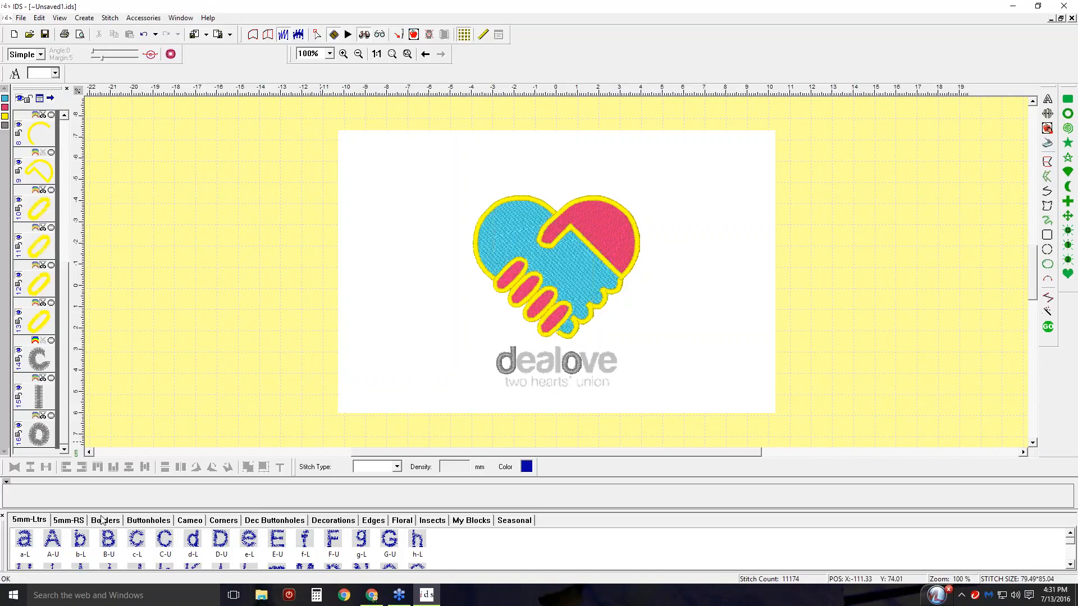
left_click(68, 520)
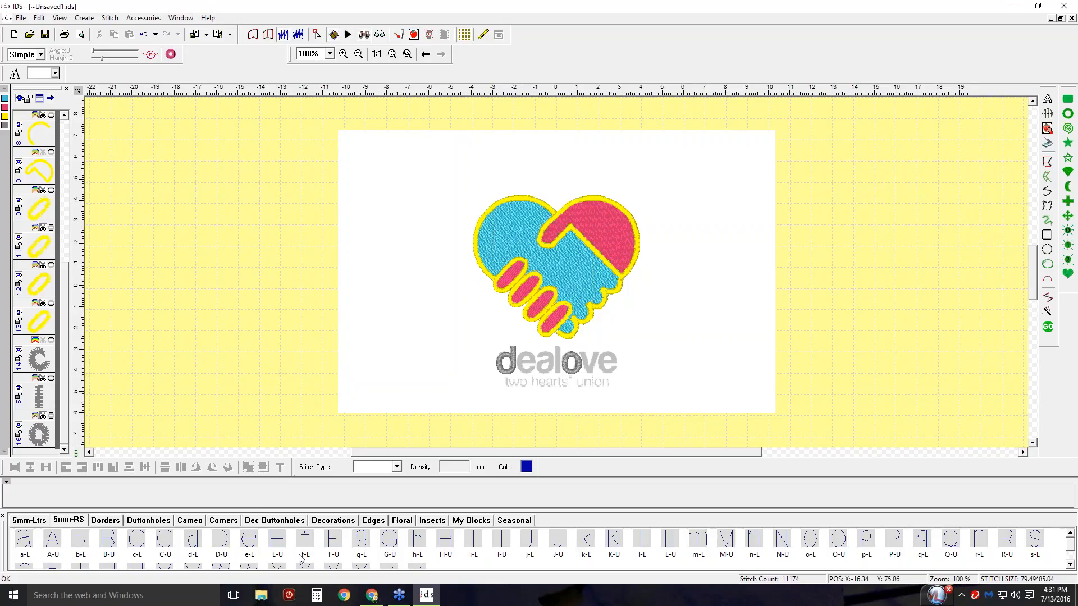
scroll(353, 546, "down", 1)
left_click_drag(49, 558, 505, 388)
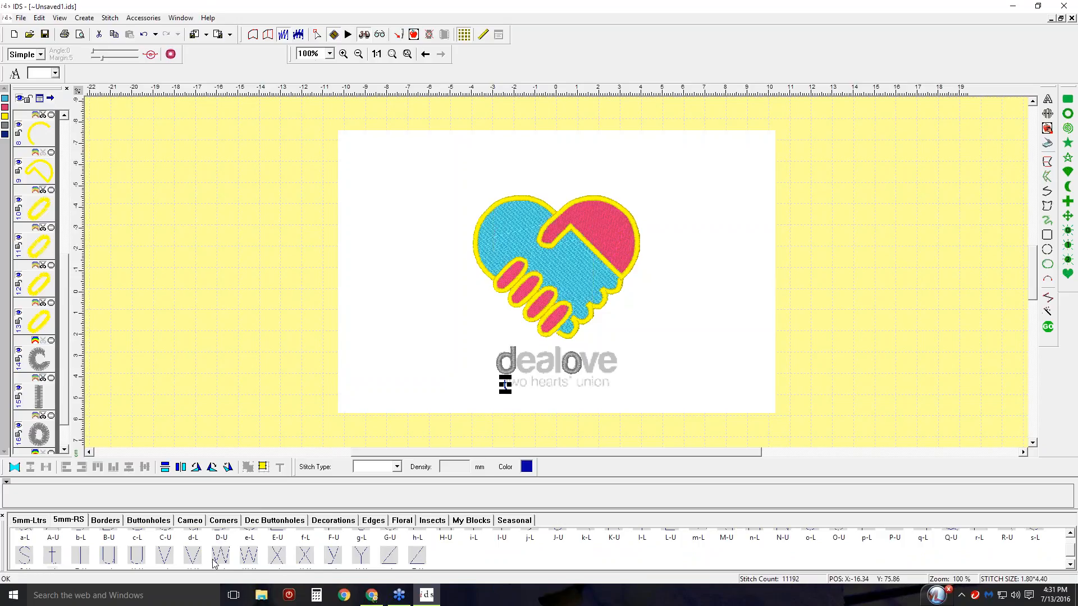
left_click_drag(246, 558, 515, 385)
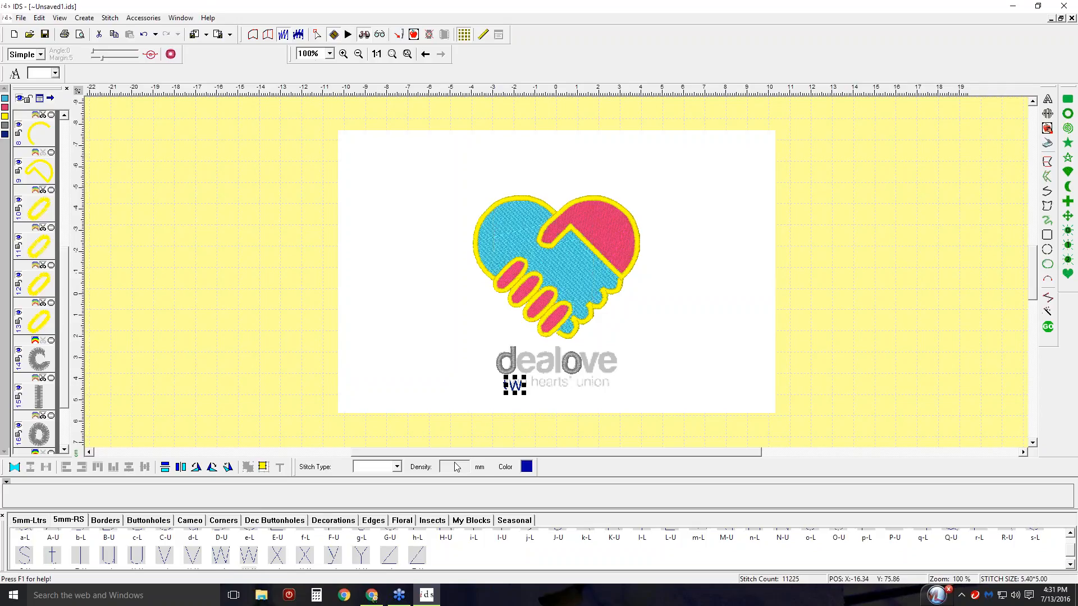
key("Delete")
left_click(516, 324)
left_click_drag(251, 561, 522, 395)
scroll(308, 568, "down", 1)
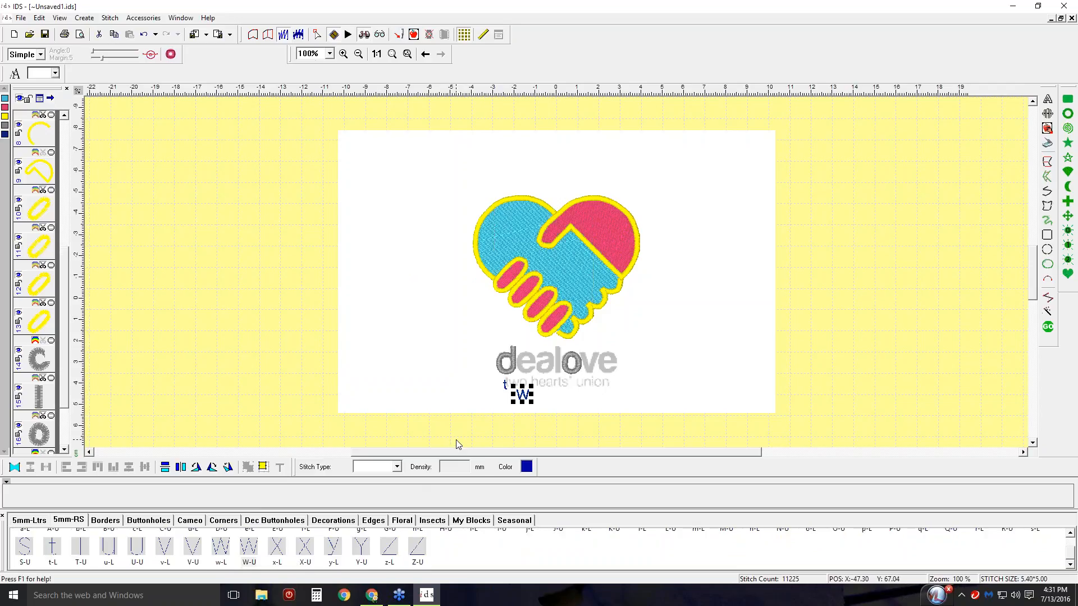
key("Delete")
left_click(528, 323)
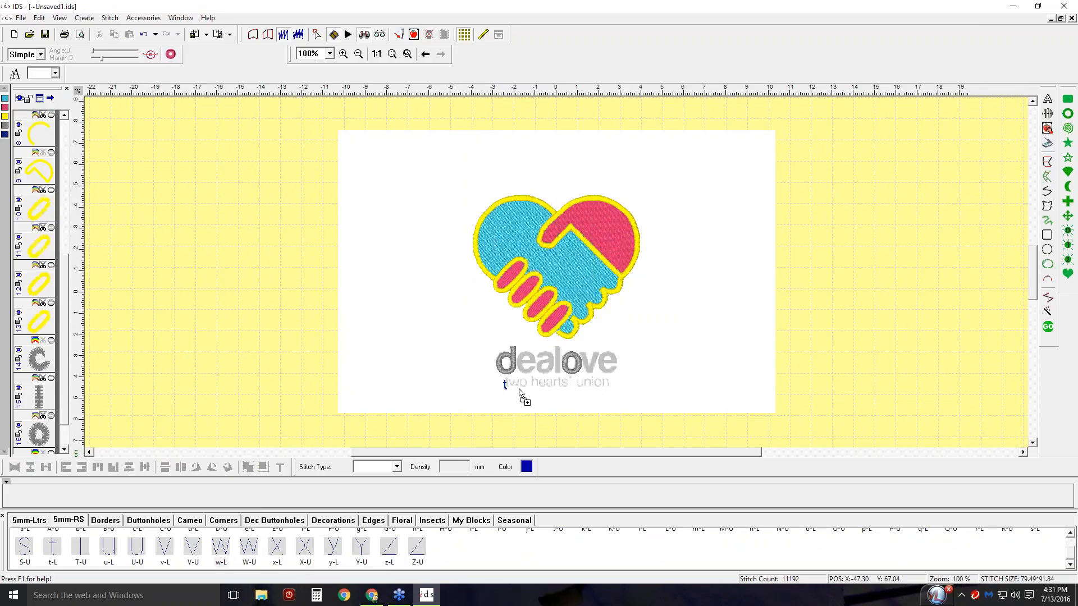
Place the lowercase w and o from the 5mm-RS letter set to the right of the t in the tagline.
left_click(517, 388)
scroll(429, 557, "up", 1)
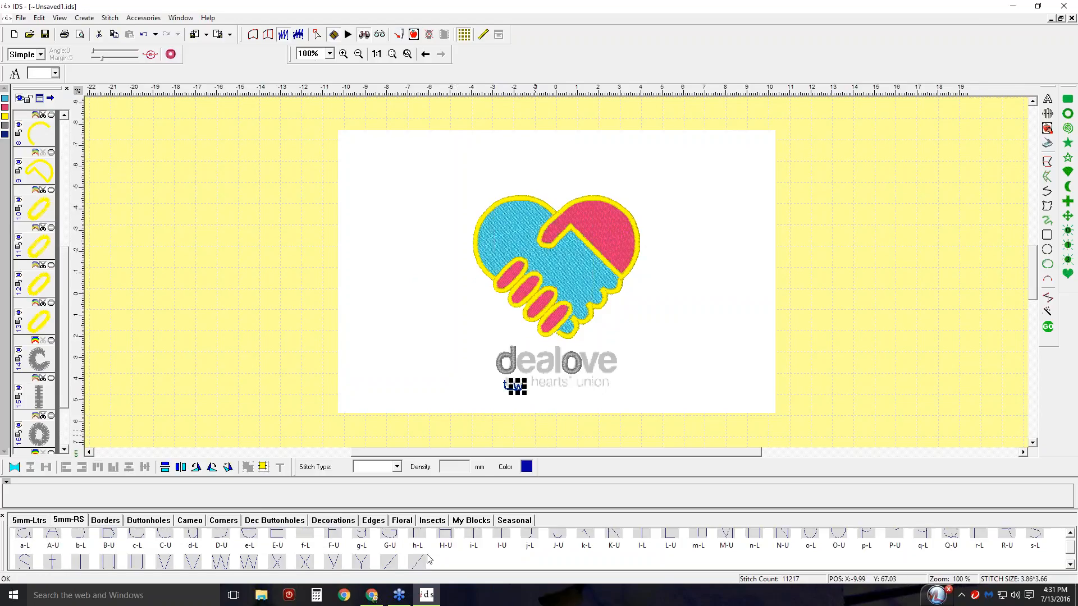
left_click(813, 540)
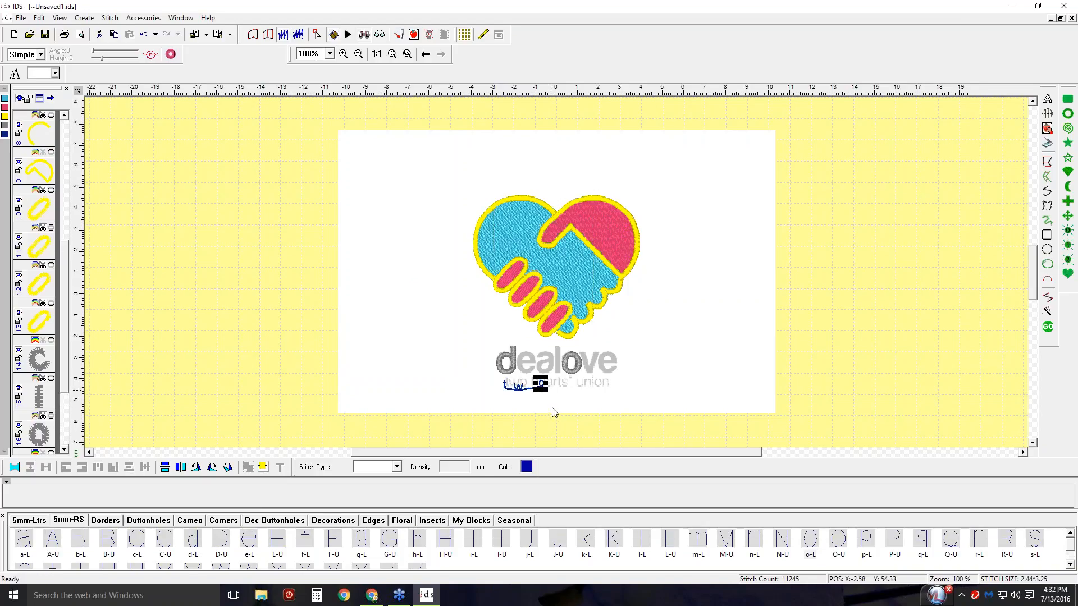
Undo the accidental move of the background image and release the image from selection.
mouse_move(565, 410)
left_mouse_down()
mouse_move(500, 390)
mouse_move(503, 399)
left_mouse_up()
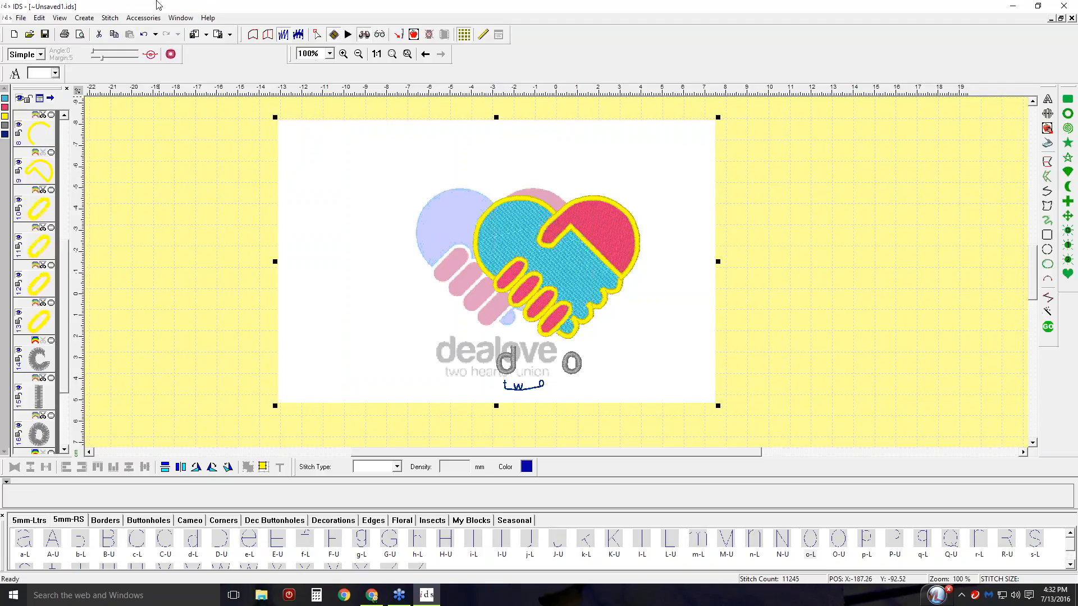
left_click(143, 35)
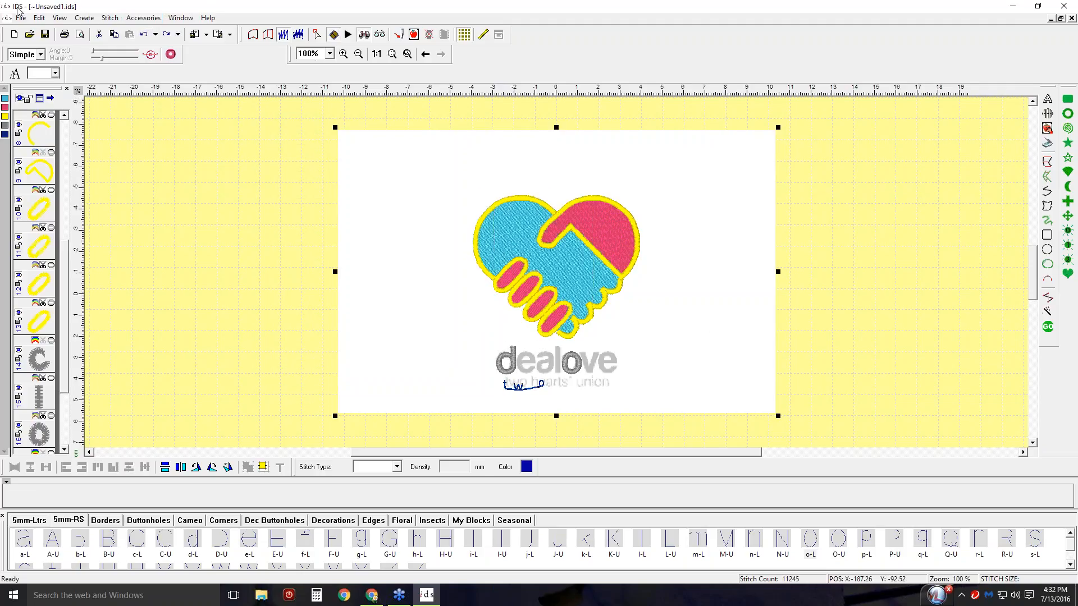
left_click(39, 18)
left_click(84, 210)
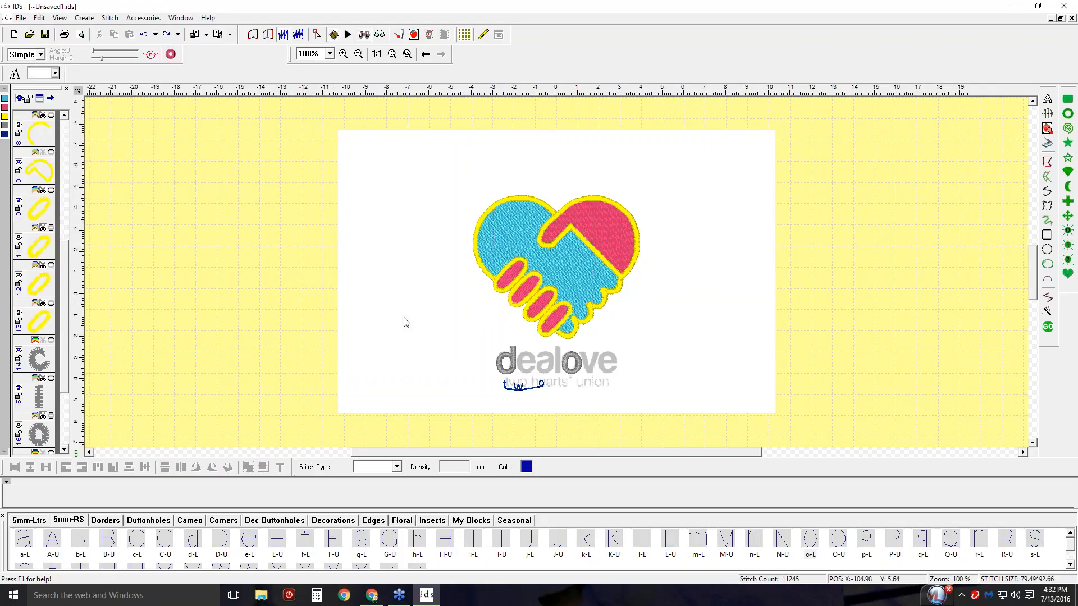
Move the letters t, w and o onto the empty canvas left of the artwork and align their bottom edges.
left_click_drag(565, 411, 217, 234)
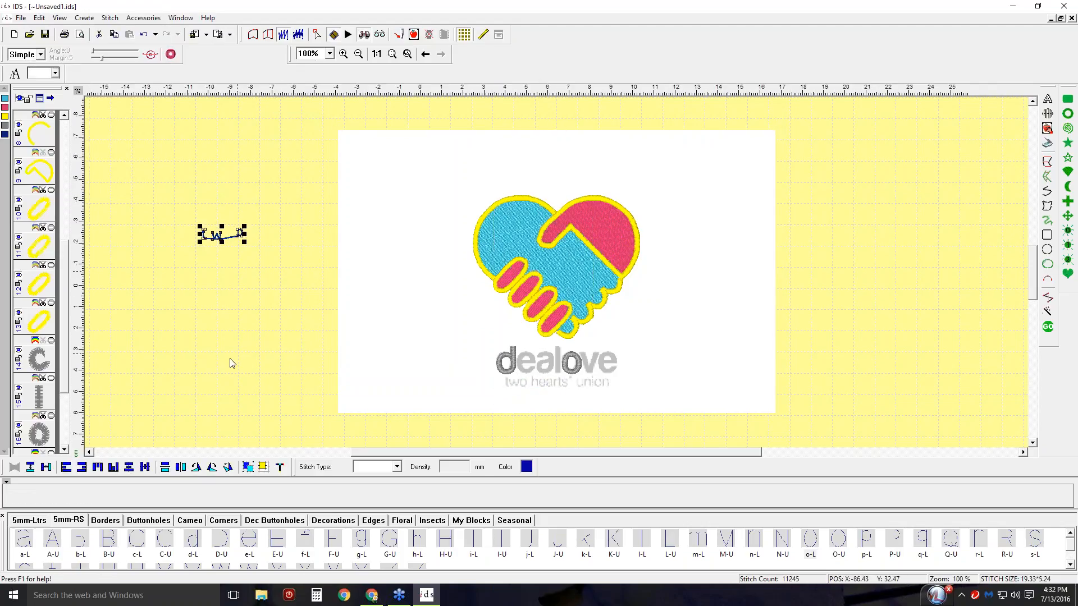
left_click(114, 467)
left_click(343, 53)
left_click_drag(161, 208, 281, 254)
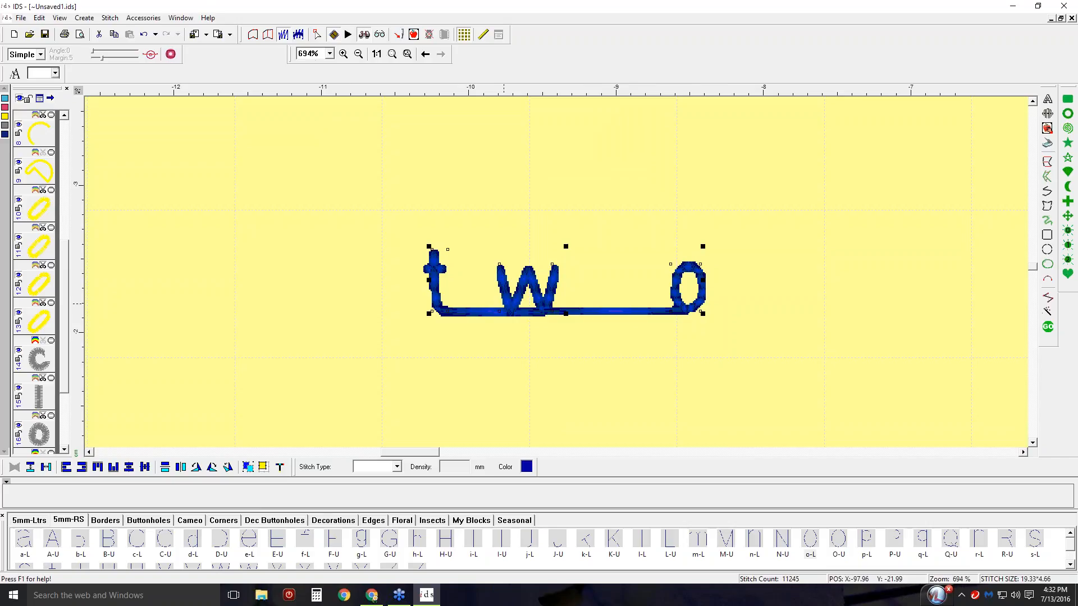
left_click(483, 347)
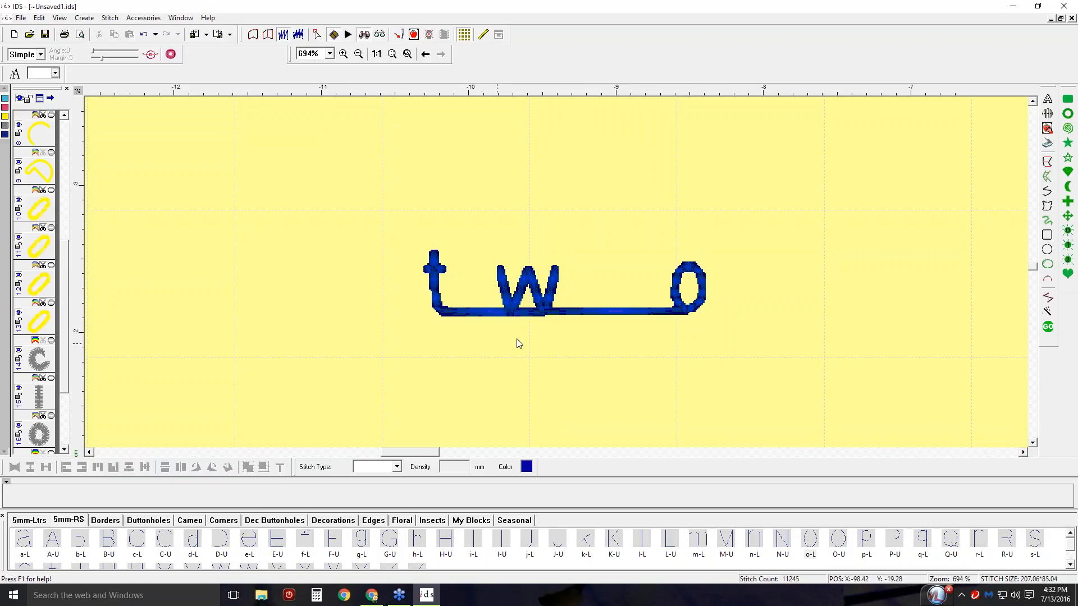
Bring the w and o close beside the t and adjust the t slightly left so the word two is evenly spaced.
left_click(557, 289)
left_click_drag(526, 289, 482, 293)
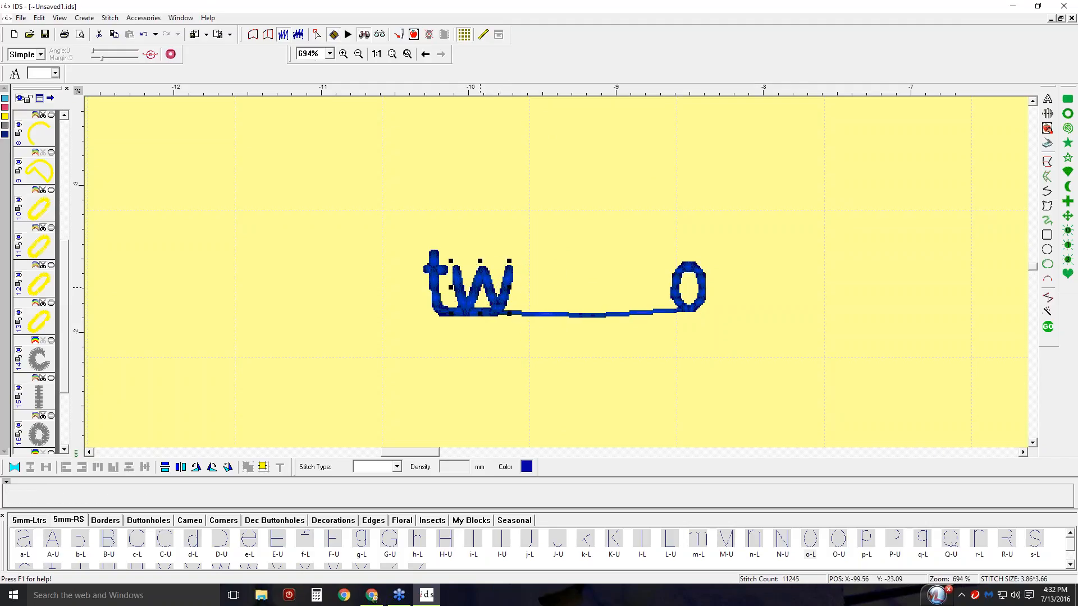
left_click(681, 279)
left_click_drag(687, 292, 541, 292)
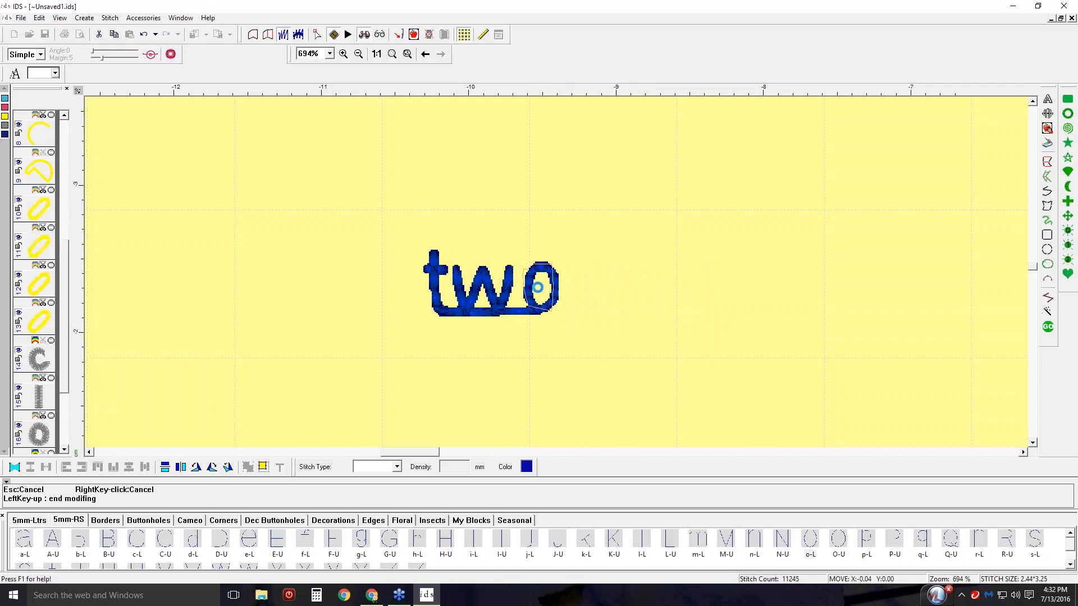
left_click(435, 281)
left_click_drag(440, 285, 438, 284)
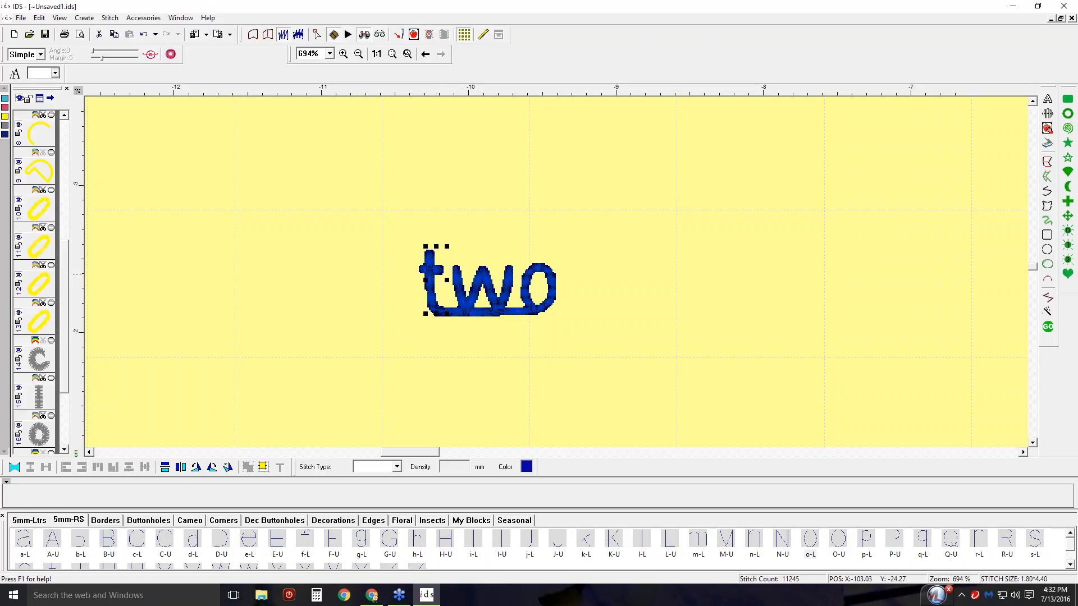
Select the letters t, w and o and group them into one object.
left_click_drag(388, 227, 596, 375)
left_click(248, 467)
left_click(376, 54)
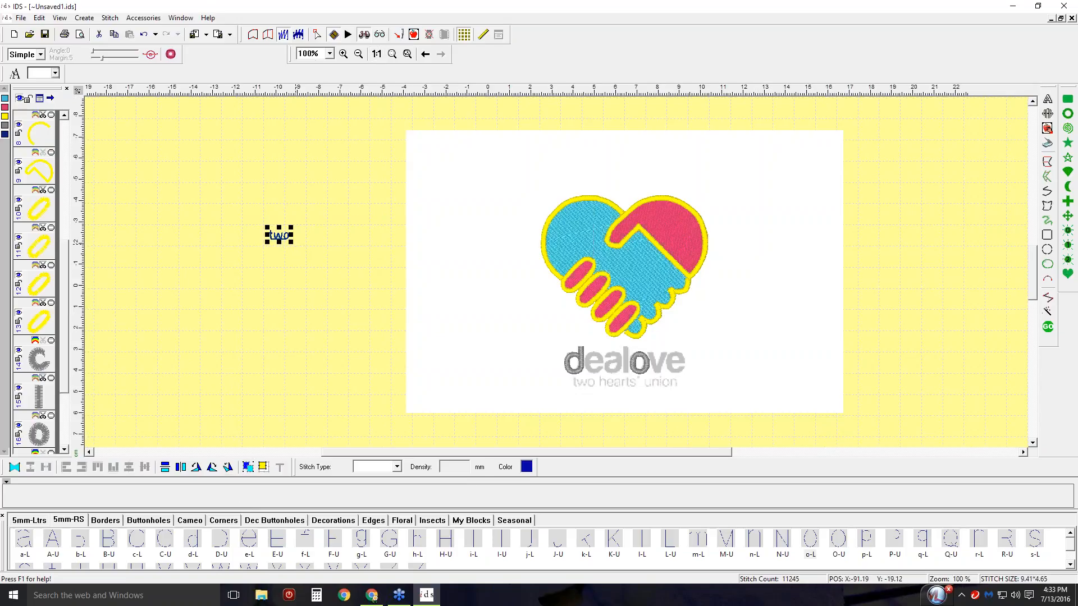
Move the grouped word two over the tagline artwork and enlarge it to about 11.80 × 5.84 mm, including locked objects.
left_click_drag(278, 235, 583, 386)
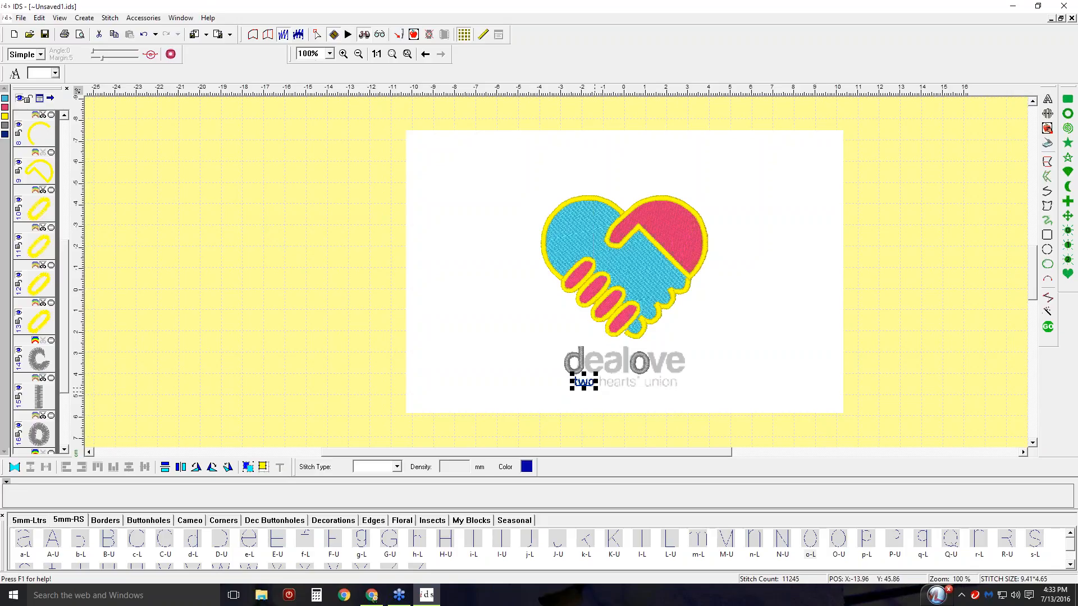
left_click(597, 391)
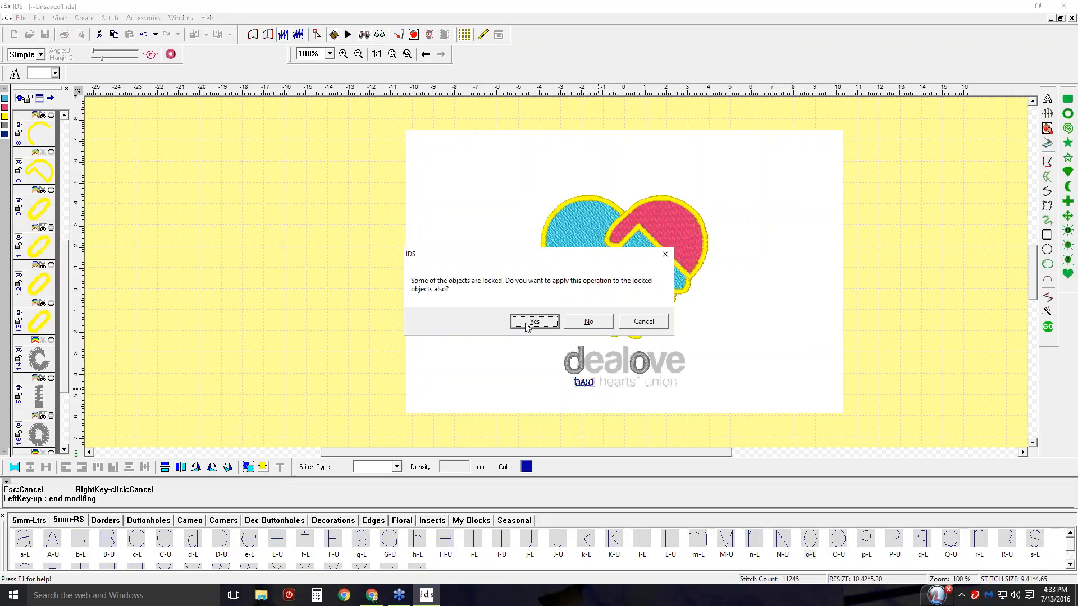
left_click(531, 323)
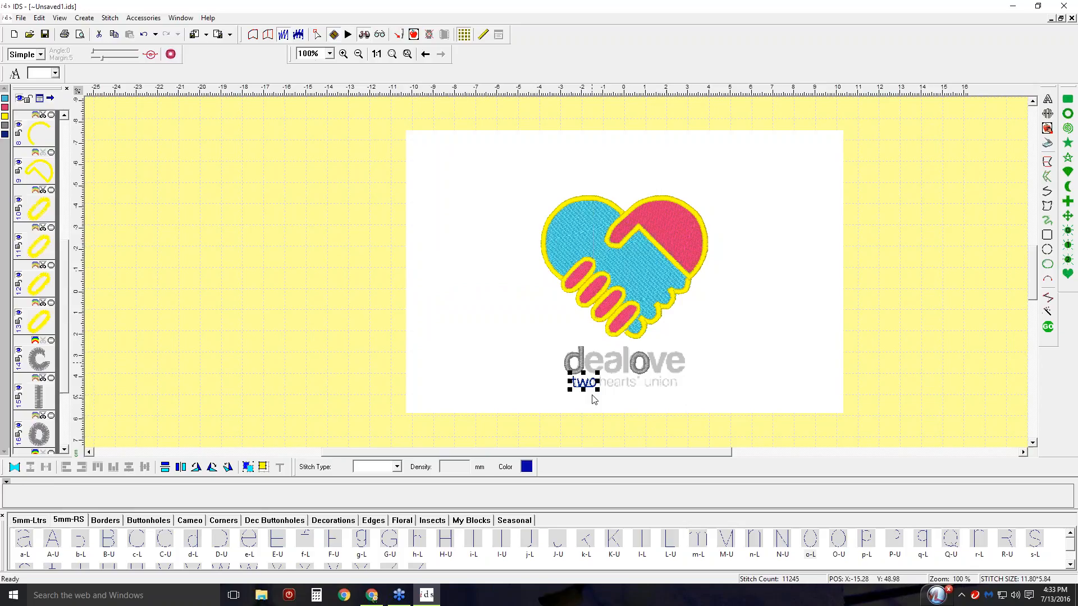
left_click_drag(584, 383, 582, 383)
left_click(366, 288)
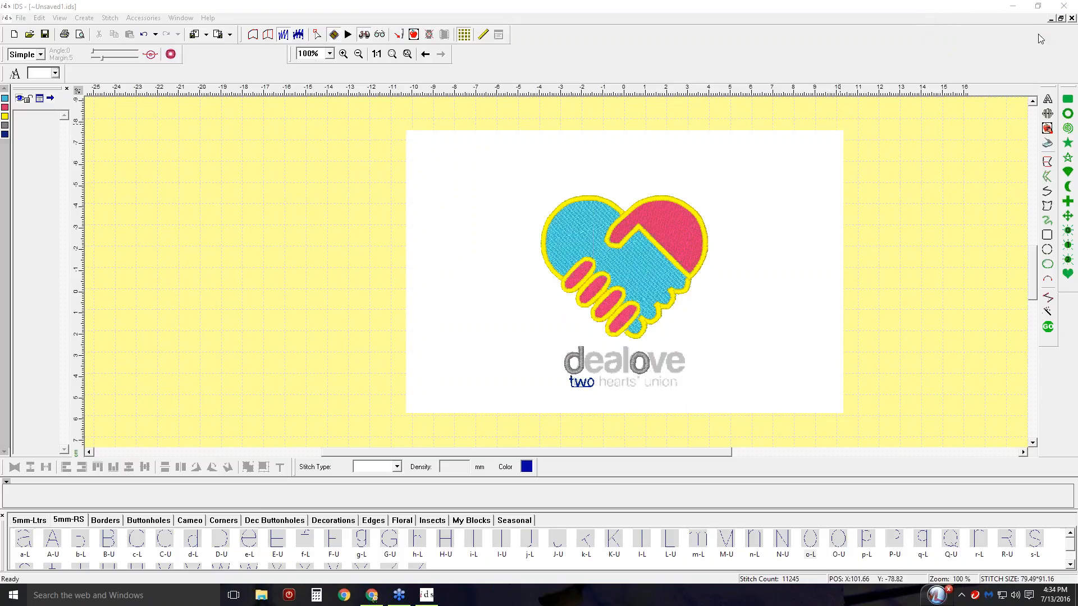
Start a side-by-side satin in the empty area right of the artwork and draw its first edge as a bent three-point line.
left_click(1048, 178)
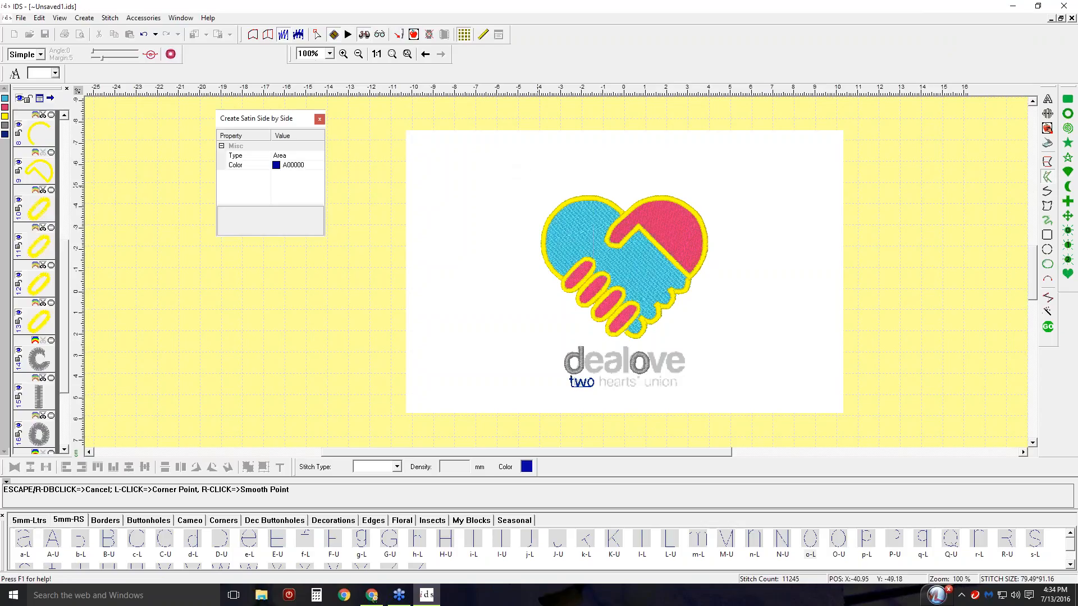
left_click(875, 143)
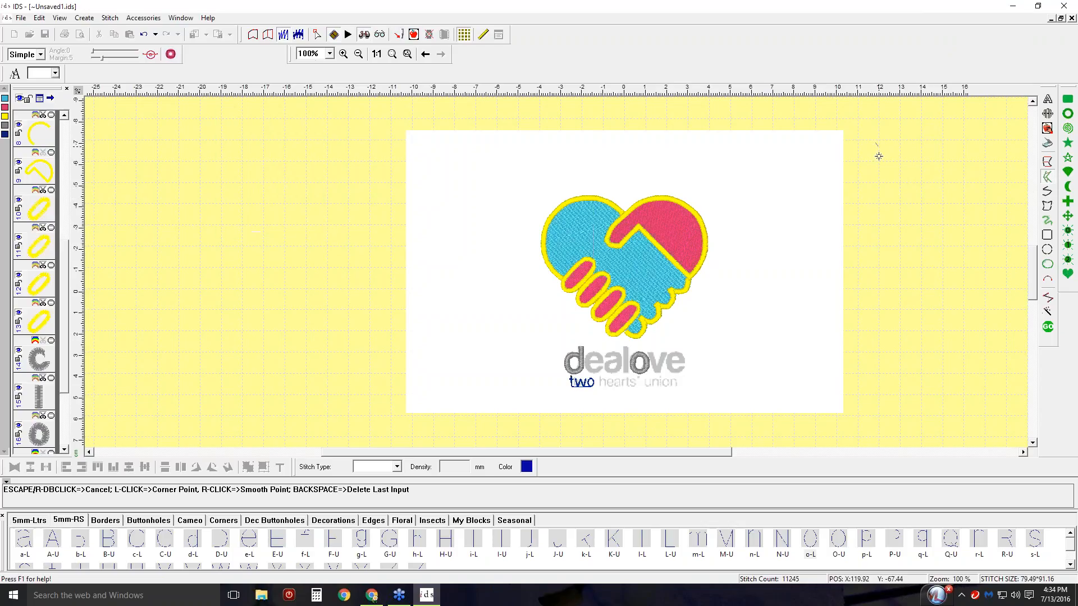
left_click(859, 238)
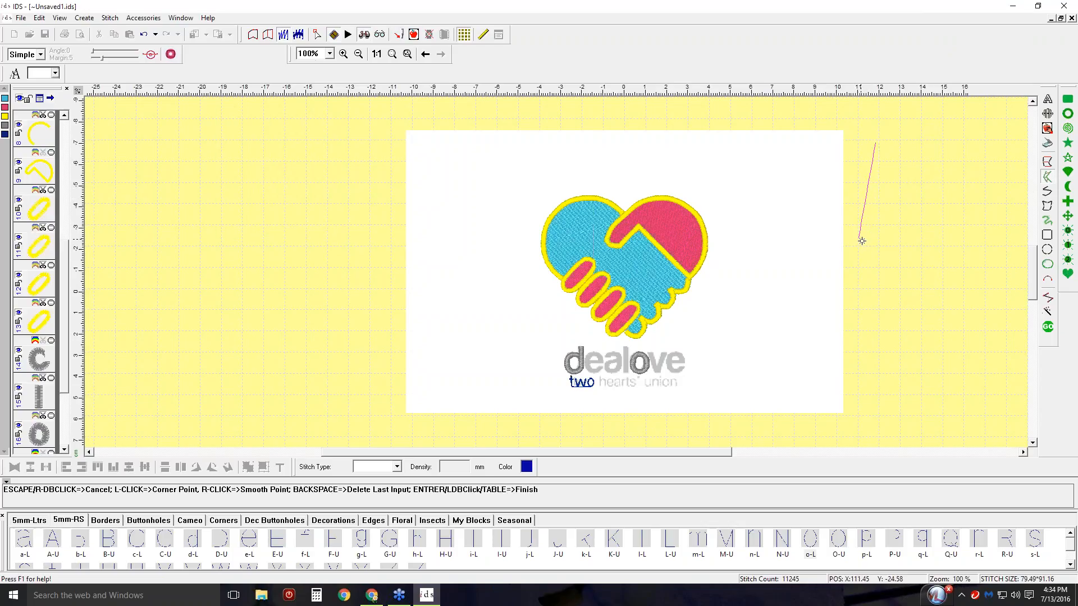
left_click(896, 324)
key("Return")
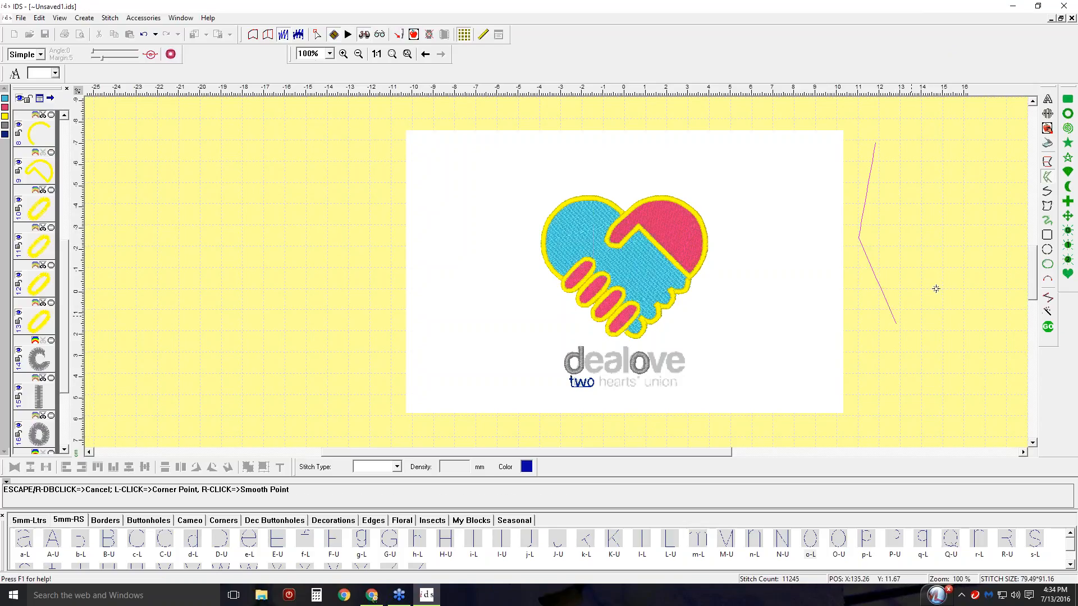
Draw the second edge of the side-by-side satin as a bent three-point line parallel to the first.
left_click(892, 143)
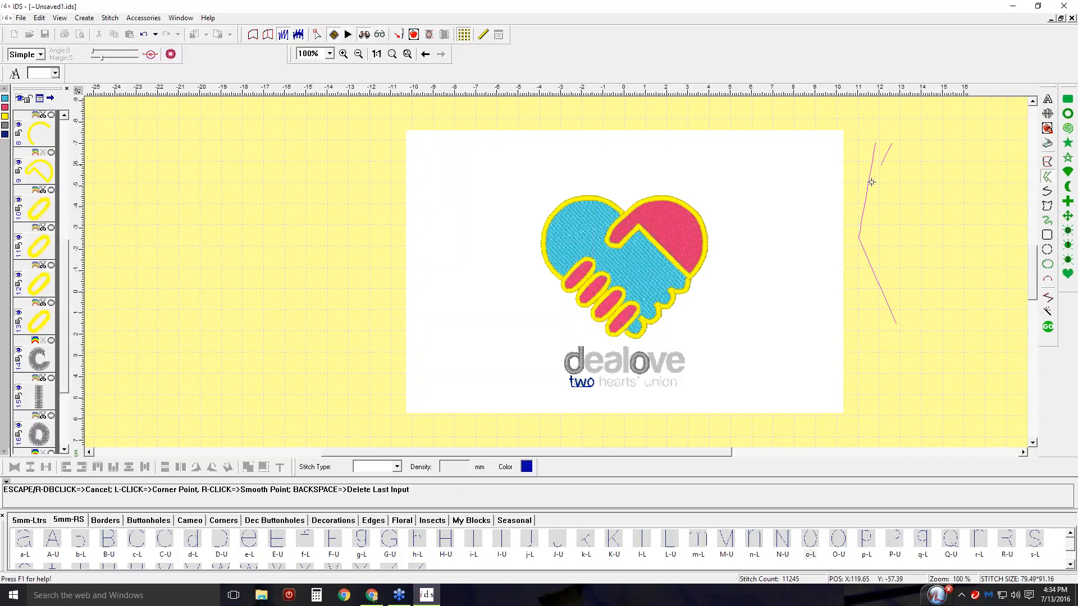
left_click(875, 238)
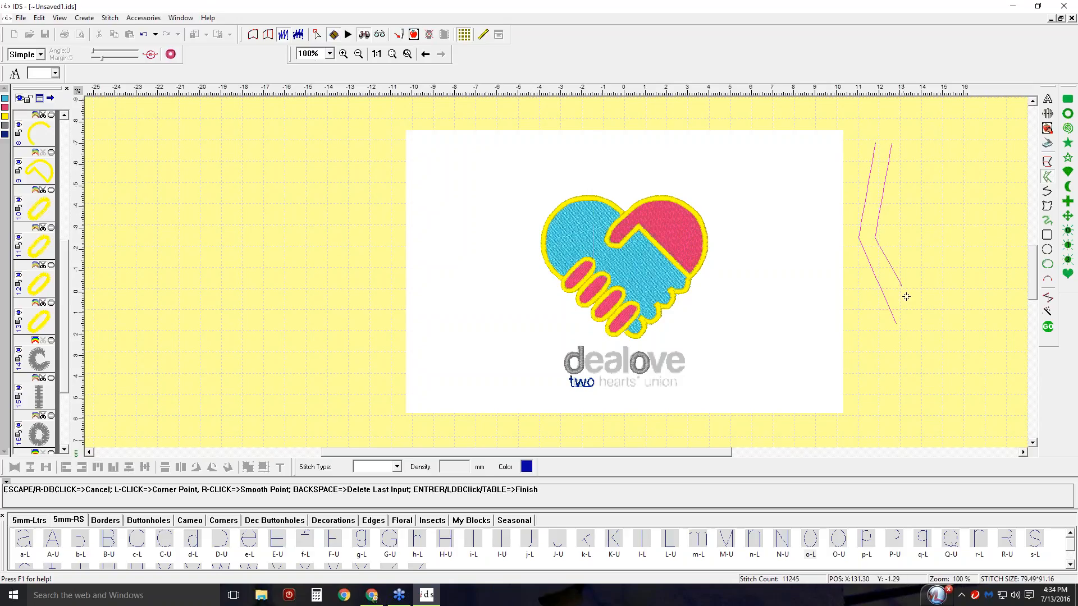
left_click(915, 322)
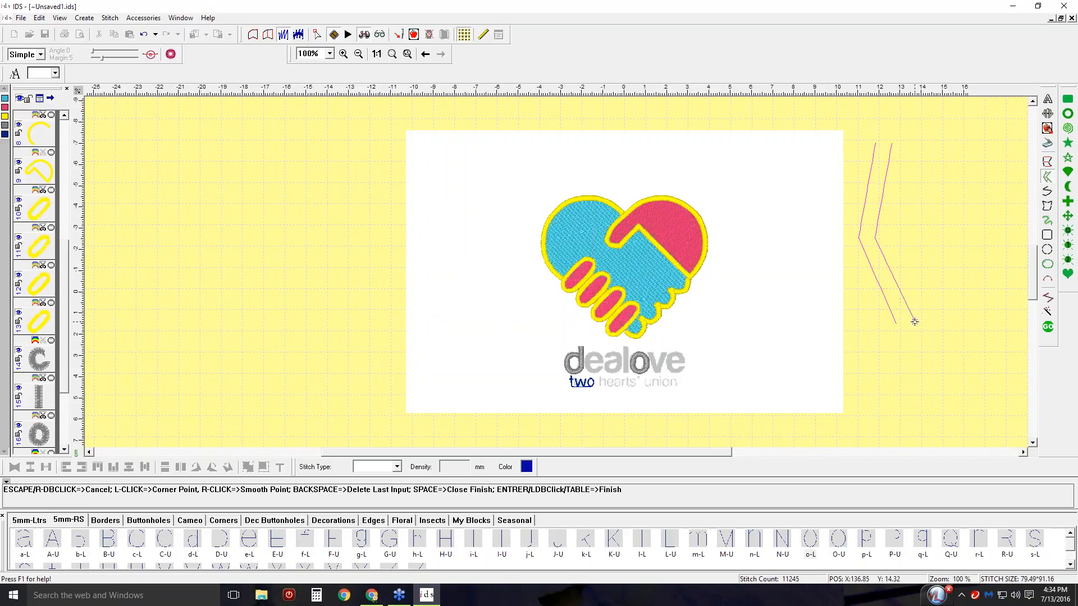
key("Return")
Add stitch direction lines across both ends and the bend, and generate the satin strip, about 27 × 85.6 mm.
left_click_drag(892, 151, 893, 151)
left_click_drag(839, 242, 915, 227)
left_click_drag(876, 322, 932, 301)
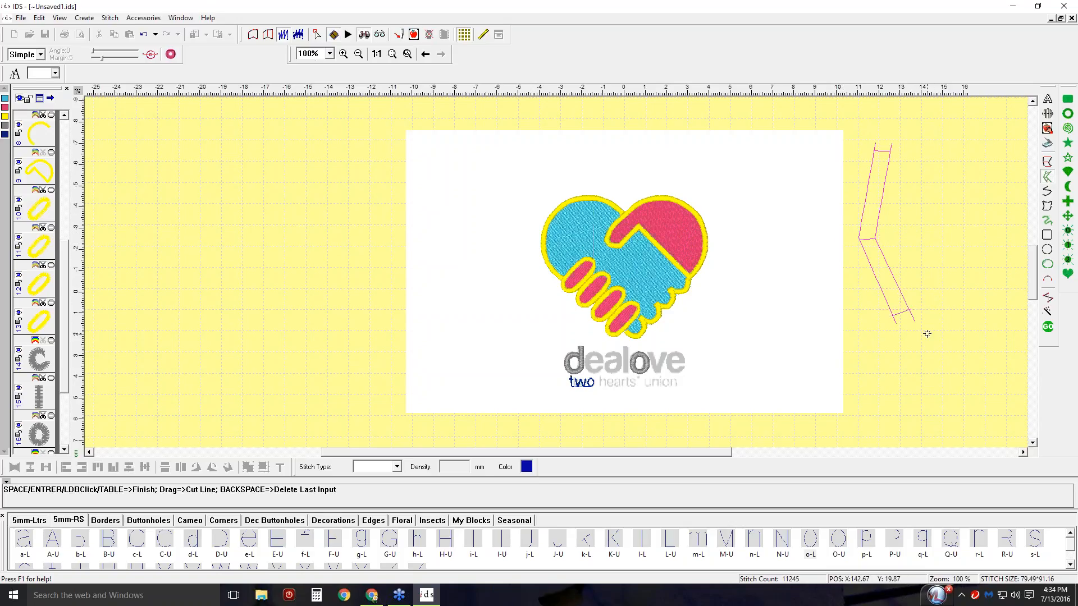
key("Return")
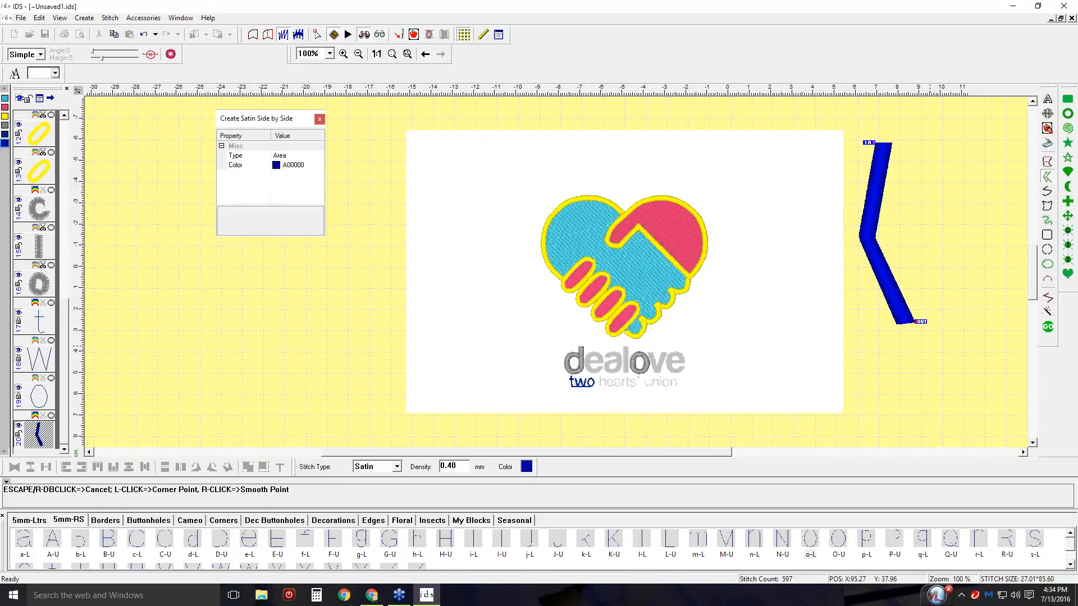
key("Escape")
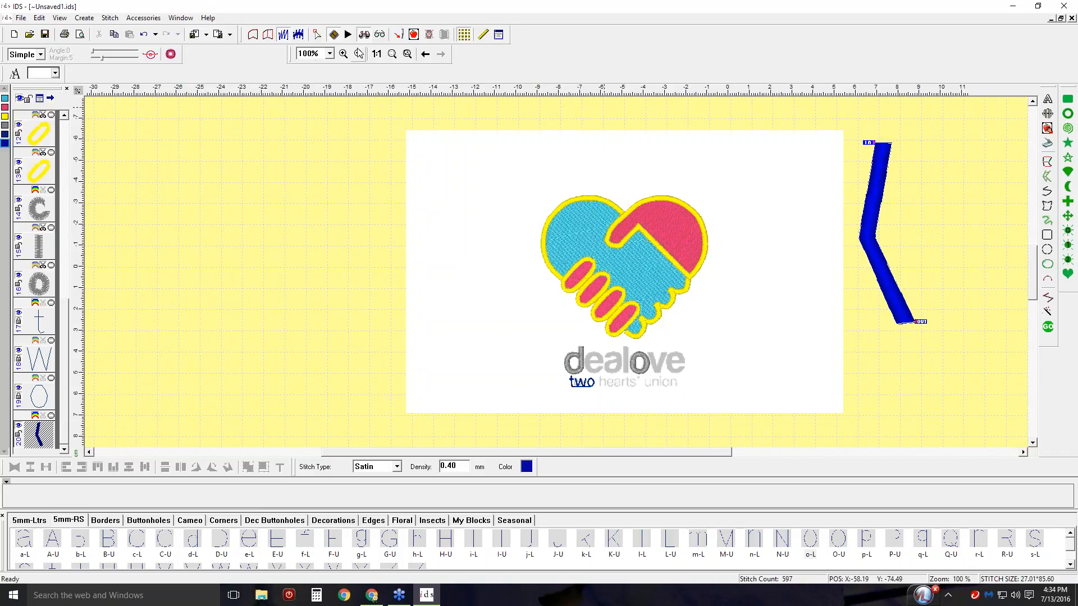
With side-by-side satin, trace the outer edge of dealove's last e from under the crossbar, over the top and around to the lower end.
left_click(343, 54)
left_click_drag(539, 320, 740, 402)
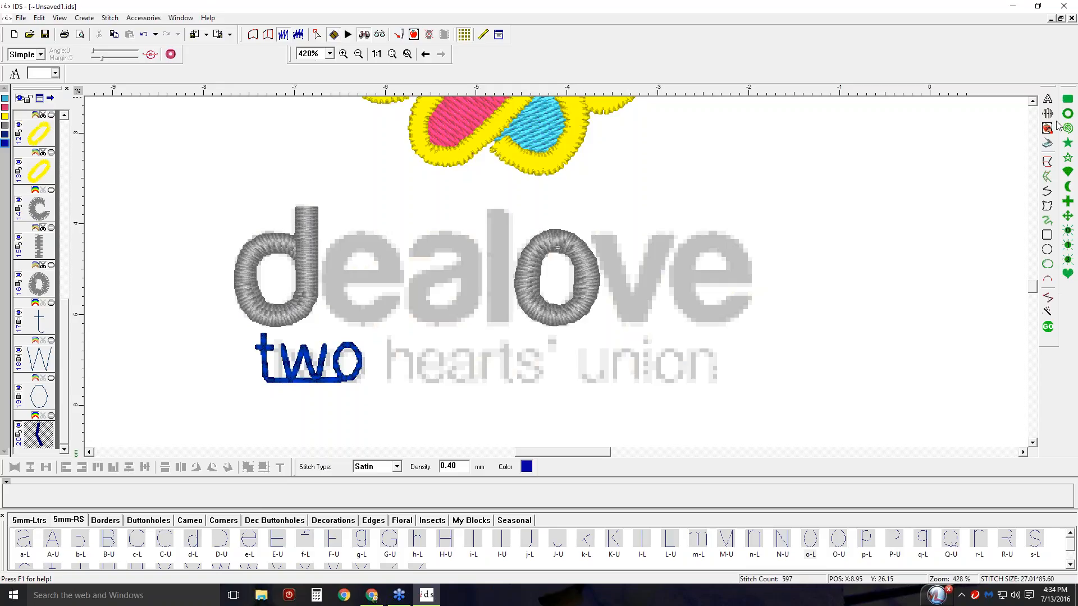
left_click(1047, 177)
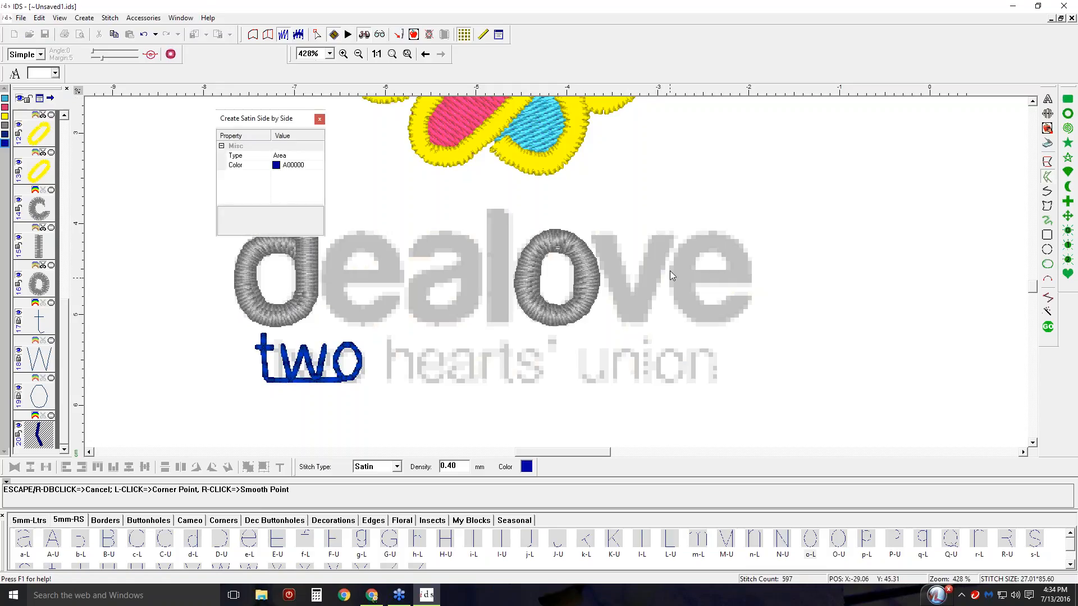
left_click(695, 282)
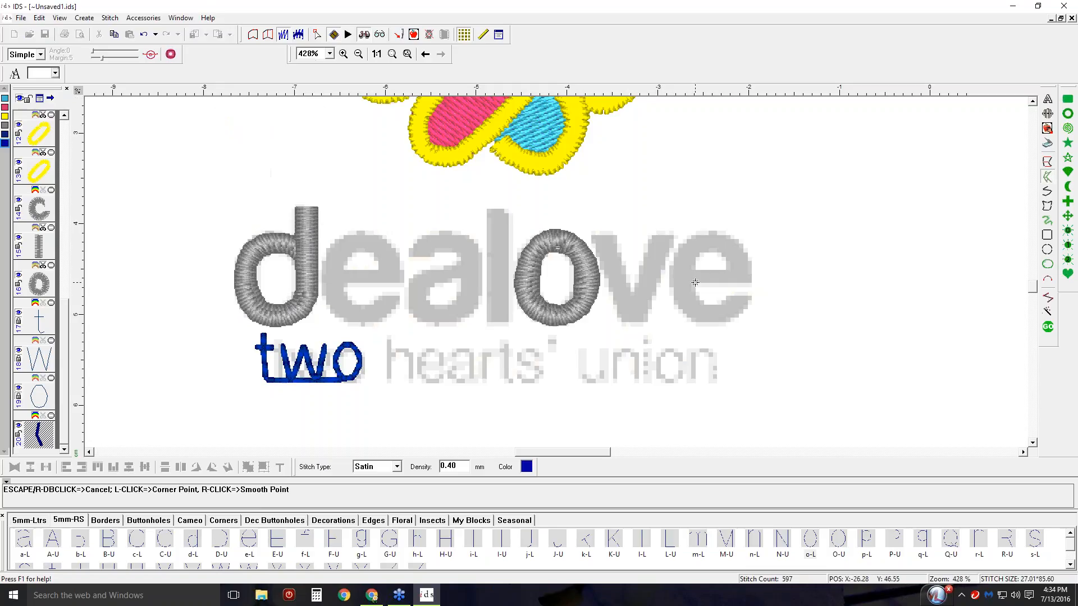
left_click(753, 283)
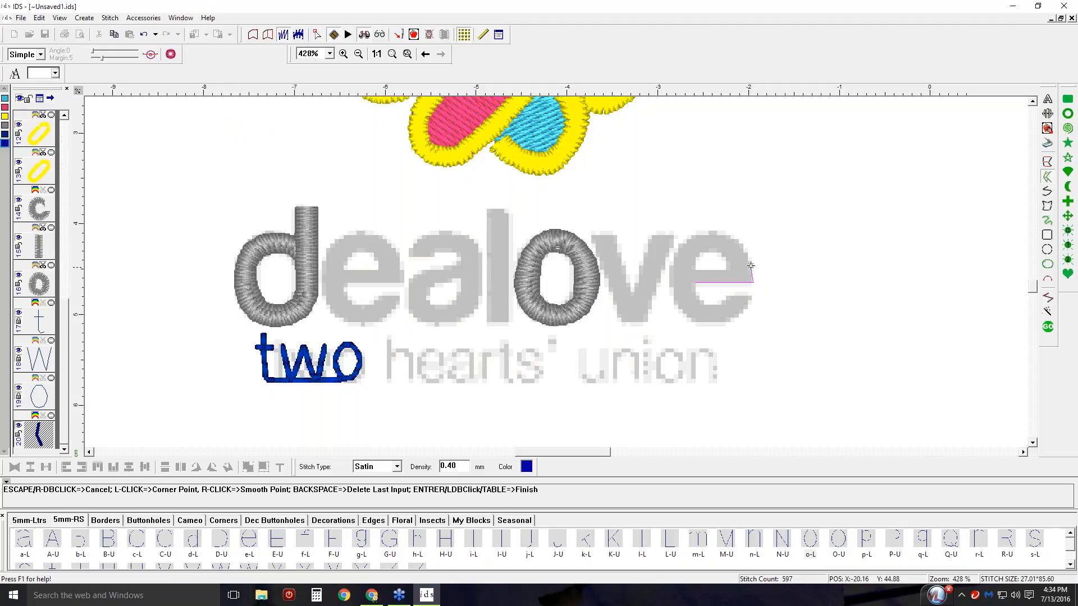
right_click(752, 260)
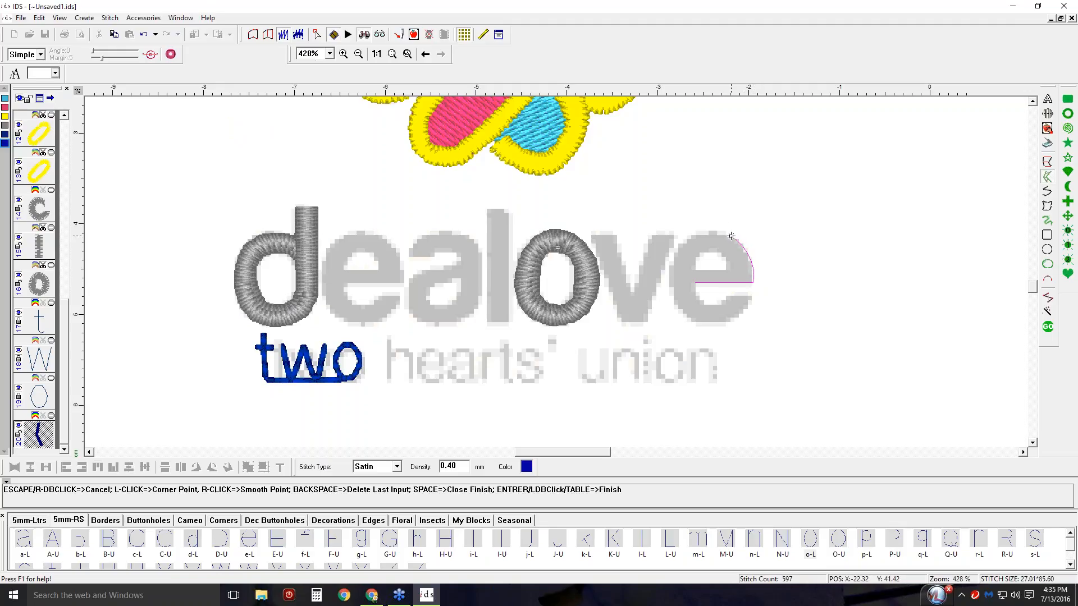
right_click(731, 235)
right_click(712, 230)
right_click(681, 240)
right_click(675, 307)
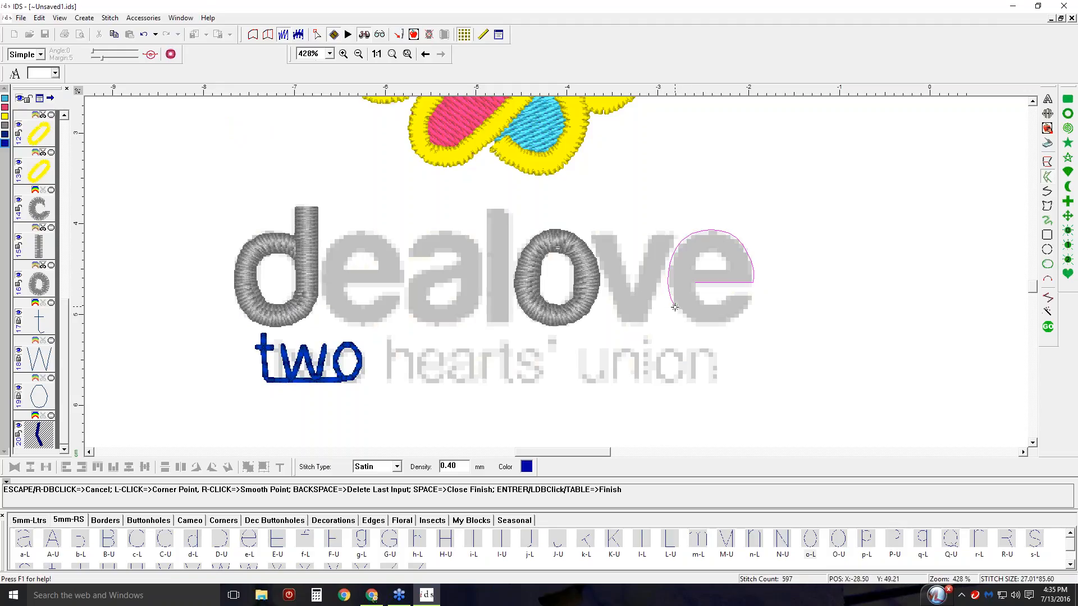
right_click(716, 324)
key("Return")
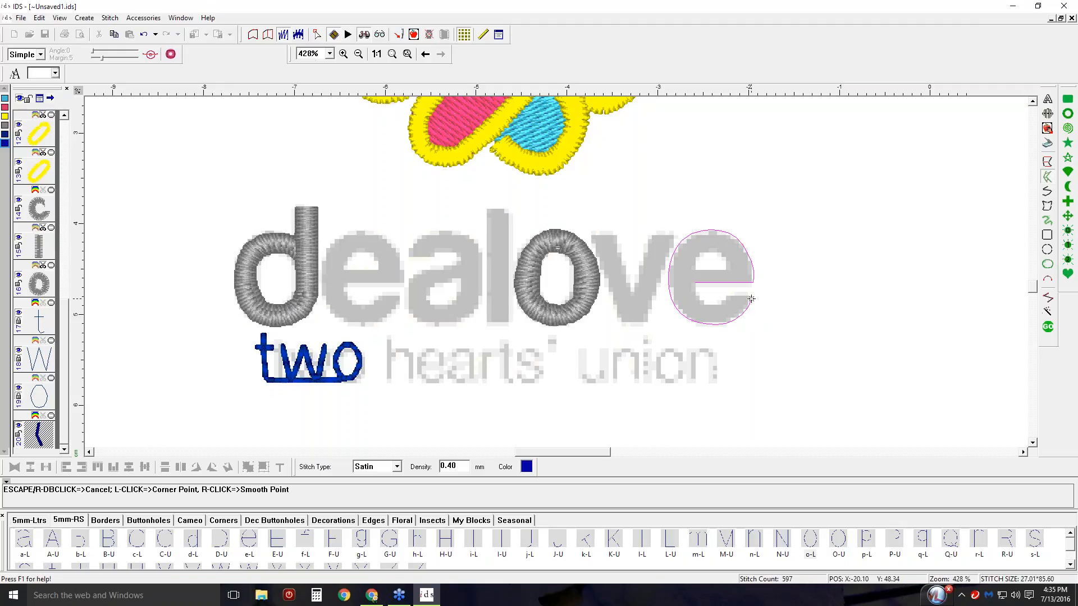
Trace the inner edge of the last e along the crossbar's upper side, around the opening and through the lower curve.
left_click(697, 269)
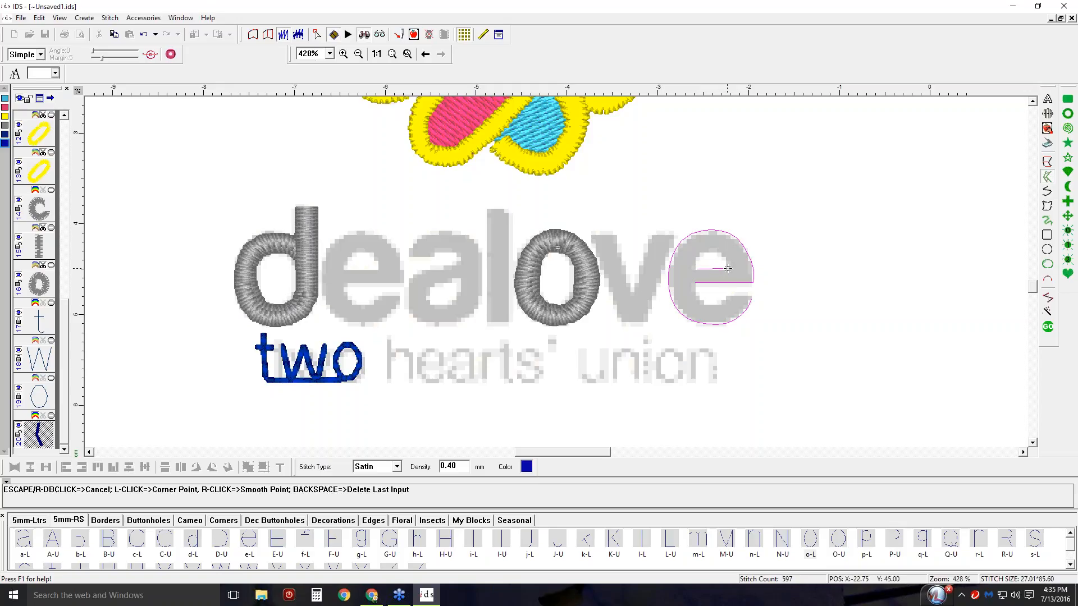
left_click(728, 269)
right_click(721, 252)
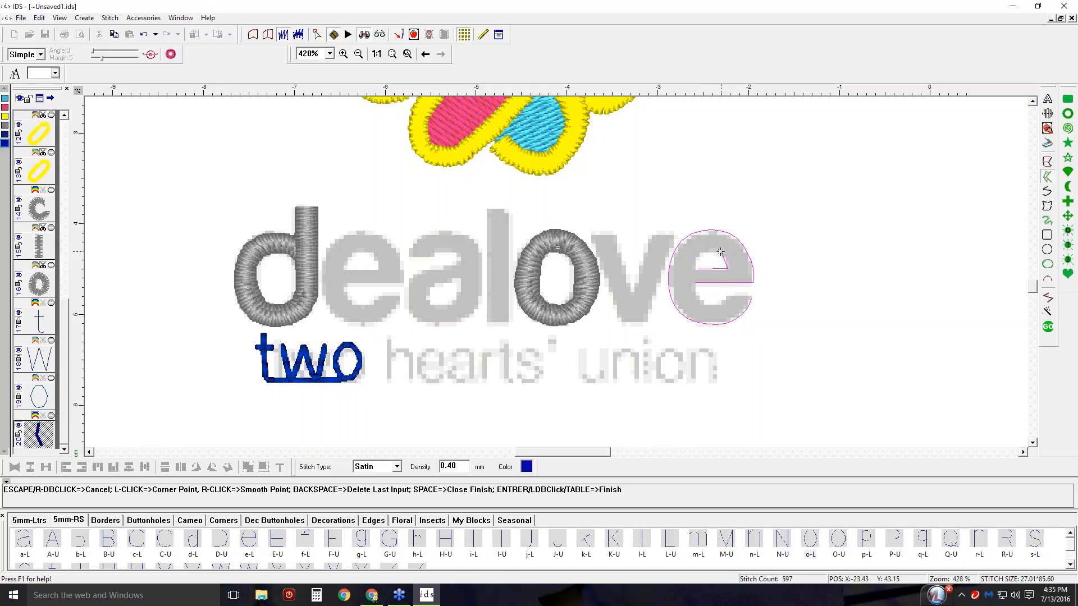
left_click(696, 272)
key("Return")
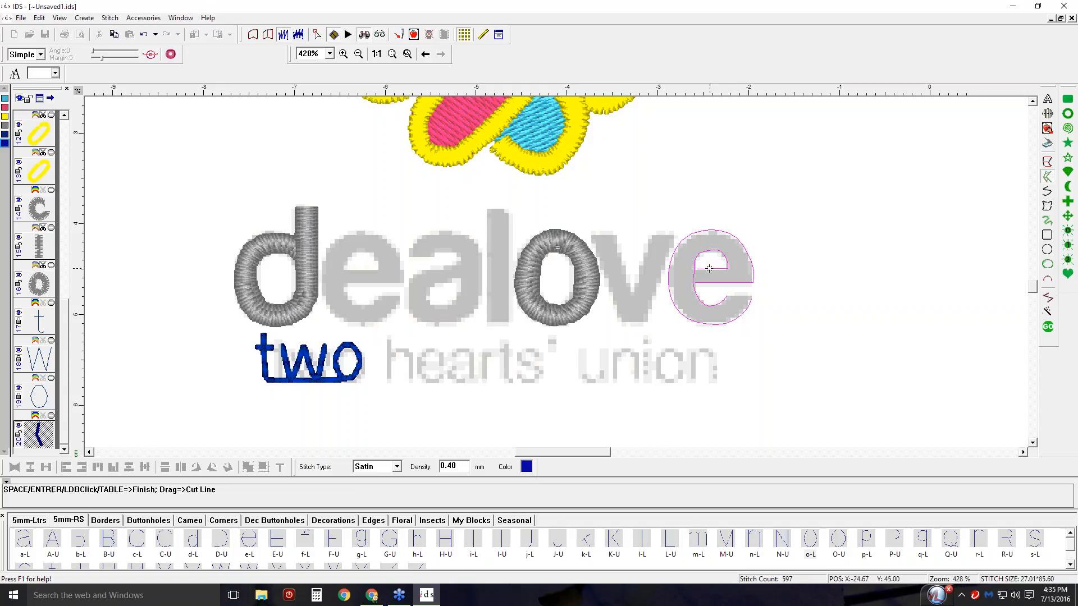
Add stitch direction lines across the crossbar and curve of the e and generate its satin, about 10.2 × 11.2 mm.
mouse_move(705, 265)
left_mouse_down()
mouse_move(698, 281)
mouse_move(754, 283)
mouse_move(728, 229)
mouse_move(671, 243)
left_mouse_up()
left_click_drag(698, 293, 759, 321)
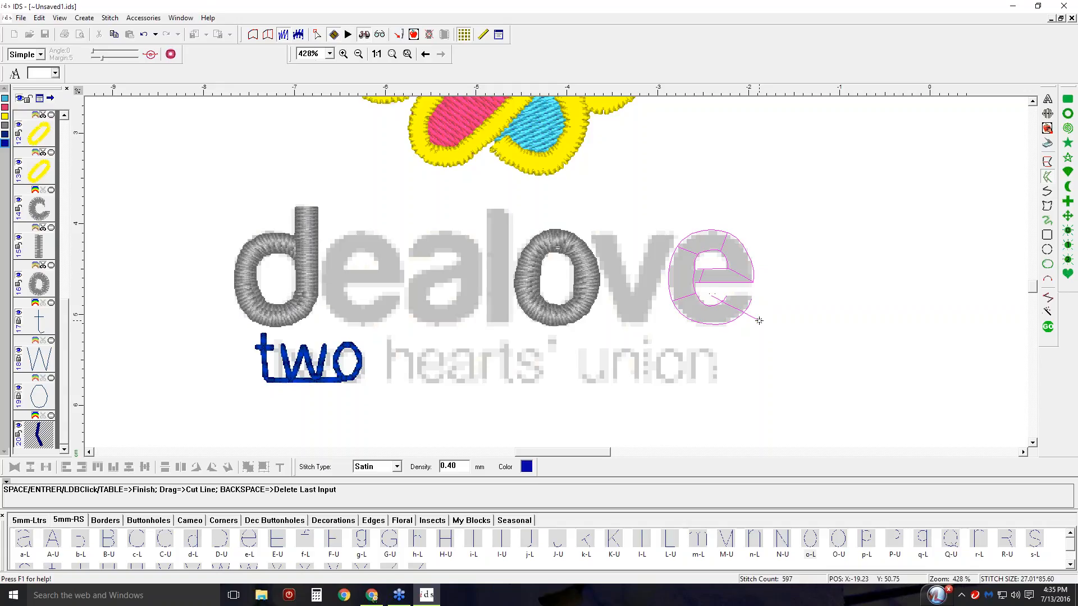
key("Return")
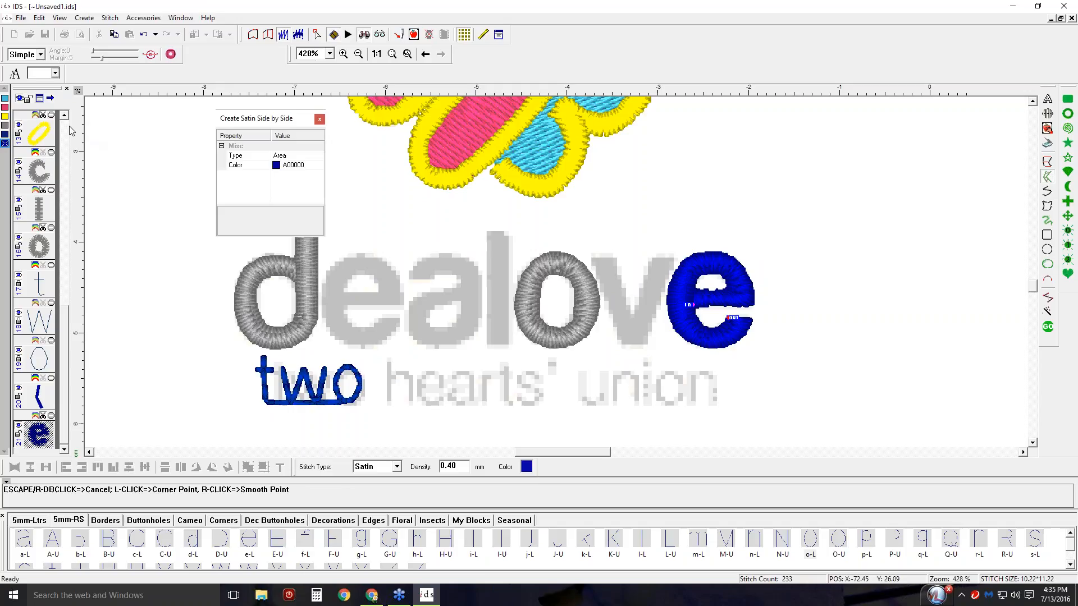
Edit the outline nodes of the e where the crossbar meets the inner curve, regenerate its stitches and deselect it.
left_click(252, 35)
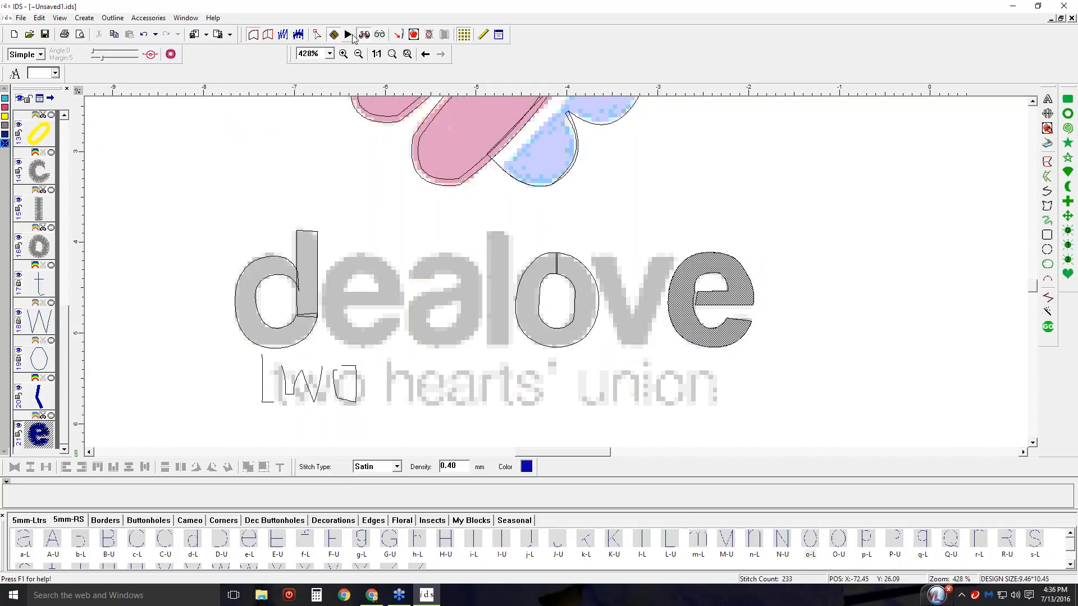
left_click(317, 36)
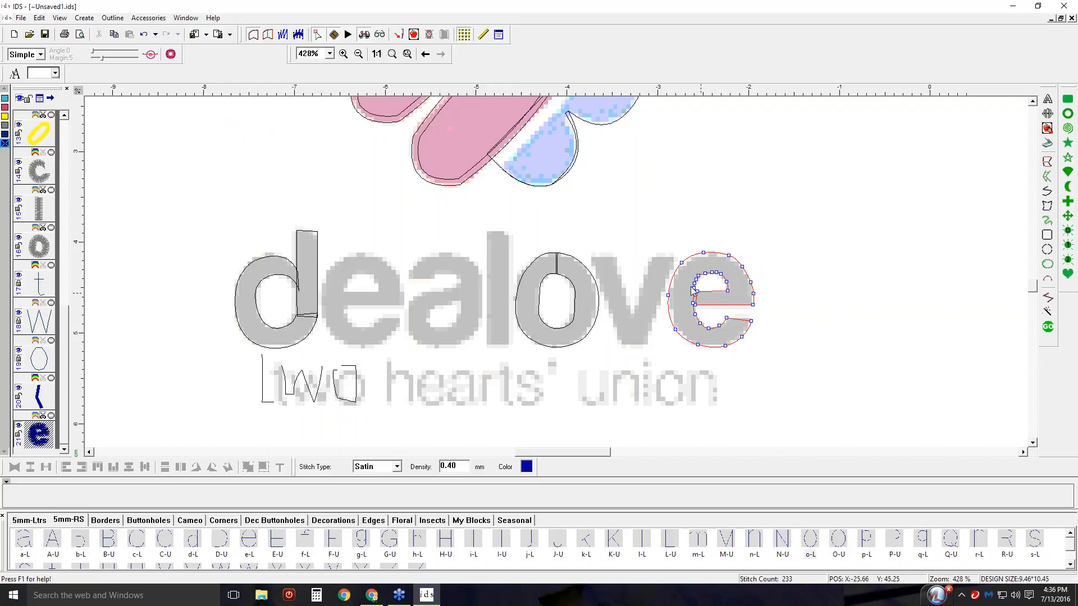
right_click(695, 291)
left_click(697, 298)
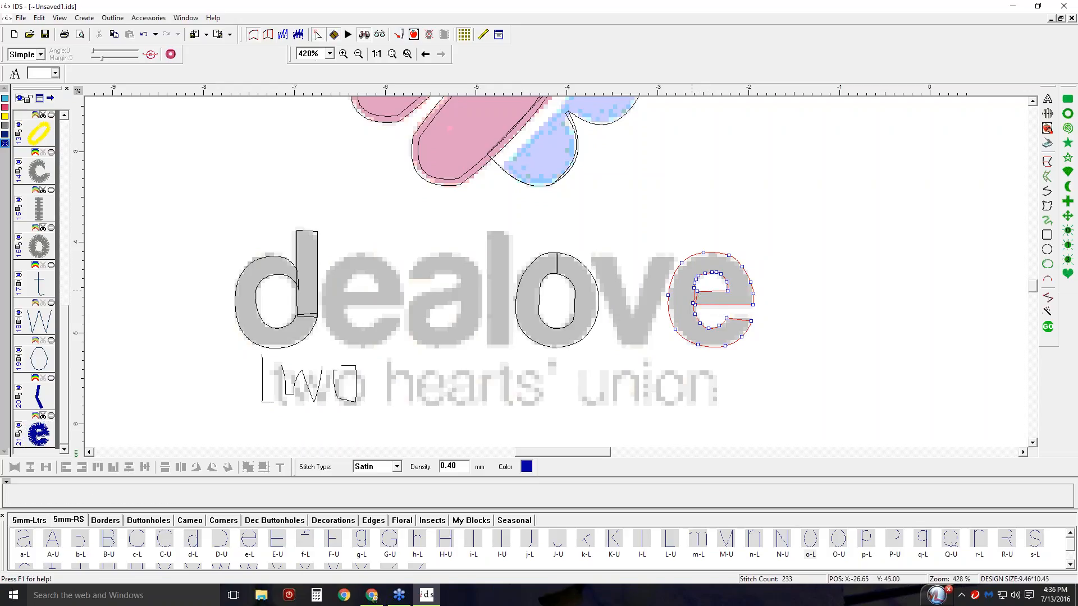
right_click(694, 289)
left_click(697, 296)
left_click_drag(696, 291, 694, 305)
left_click(608, 323)
left_click(1043, 327)
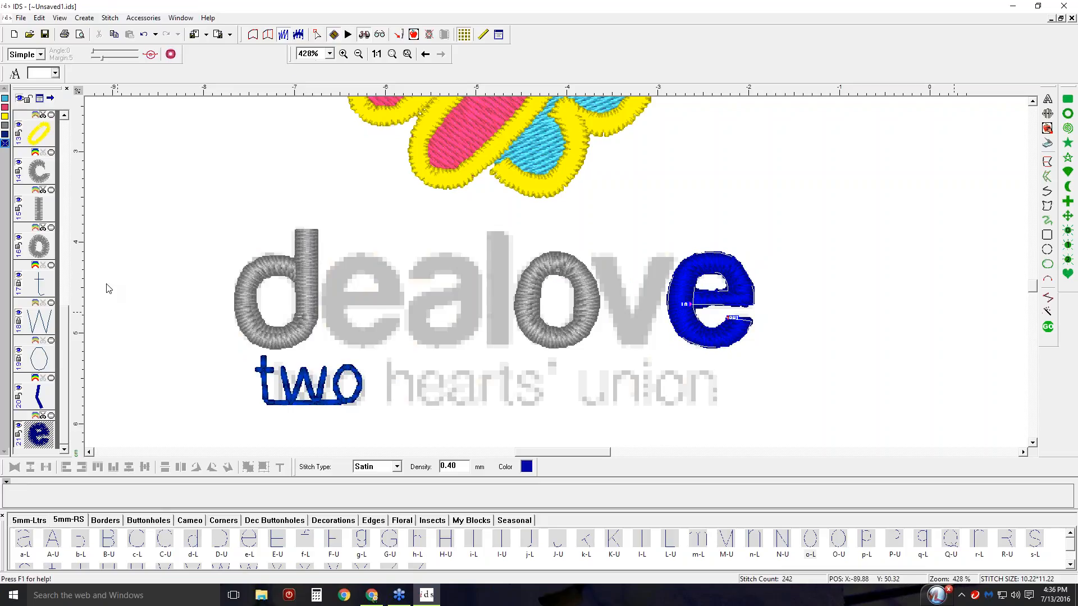
left_click(67, 130)
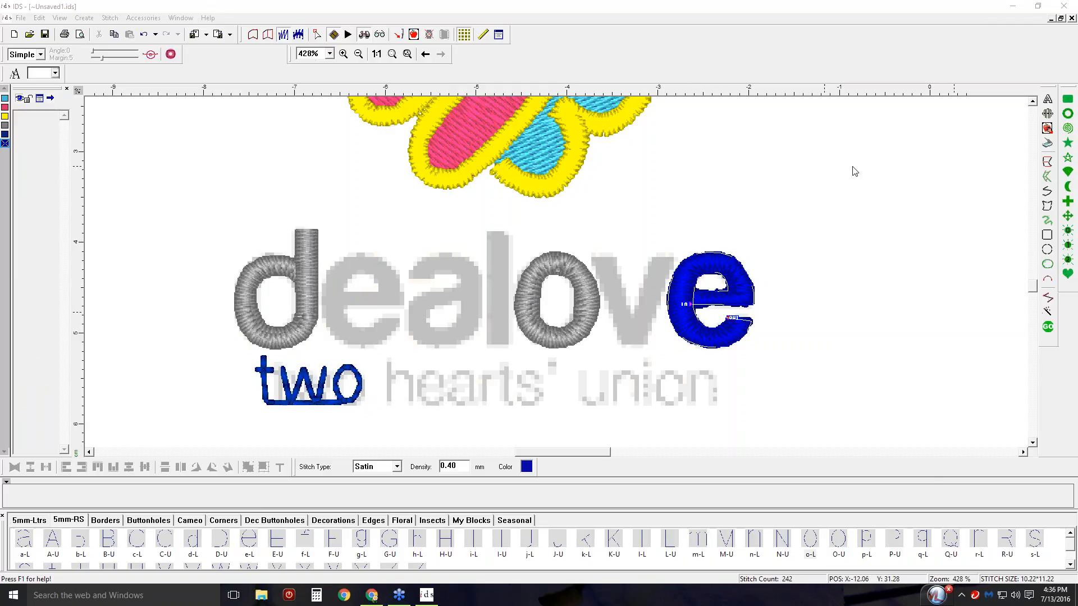
left_click(888, 168)
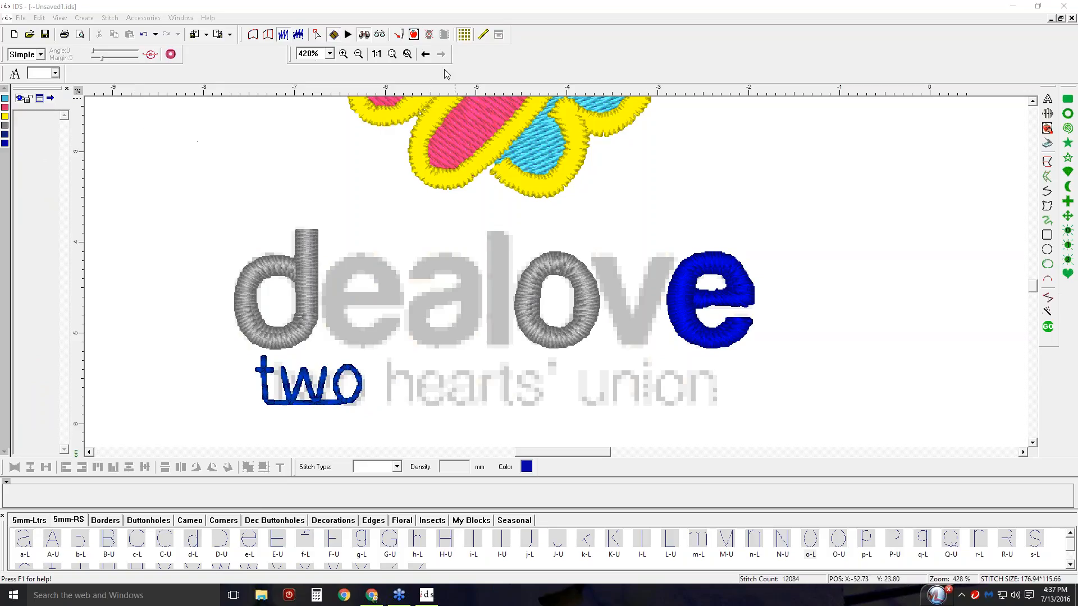
Select all the stitched logo objects, leaving out the separate blue strip, and group them.
left_click(376, 54)
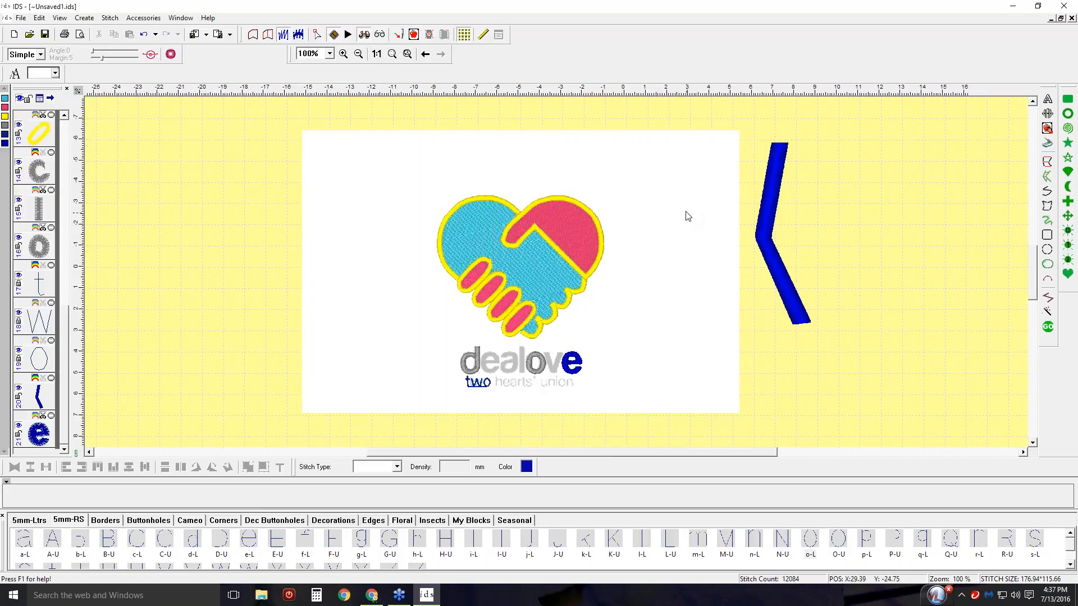
left_click(768, 225)
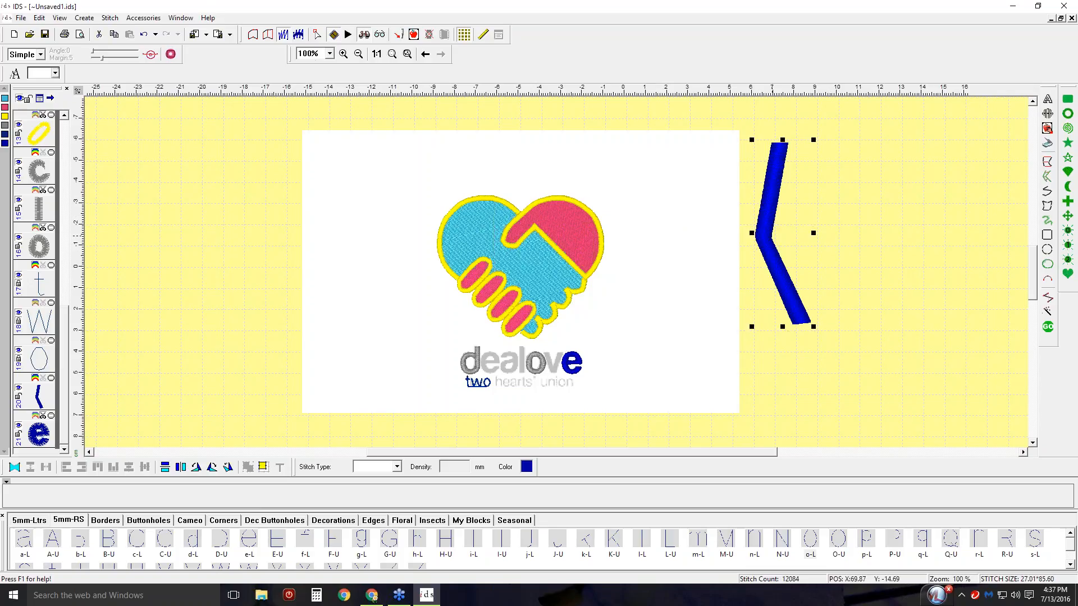
left_click_drag(367, 169, 684, 407)
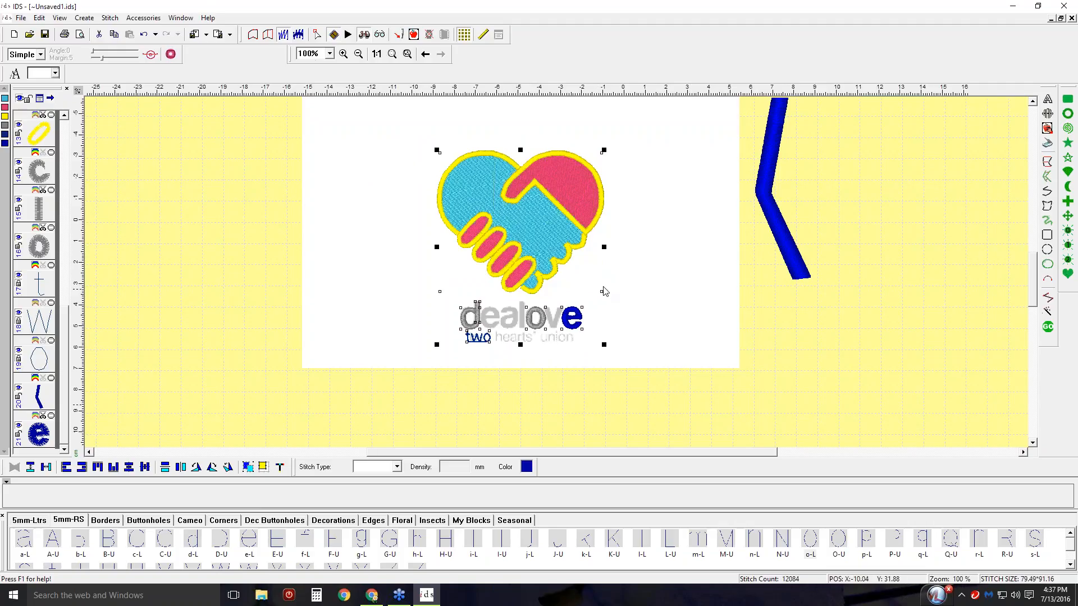
left_click(248, 467)
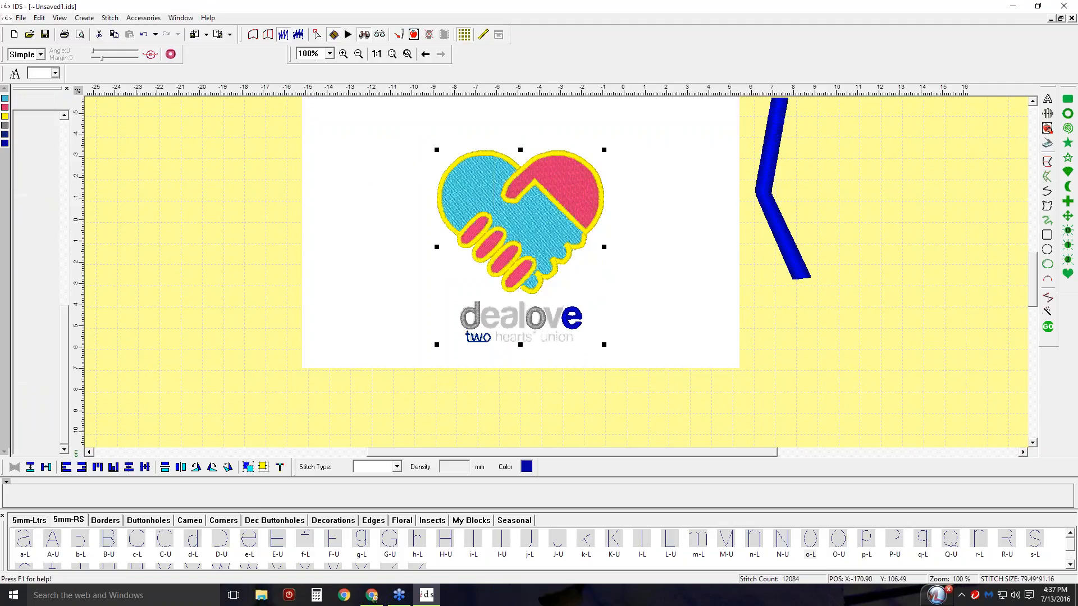
Resize the grouped logo to 100 mm wide with the aspect ratio maintained, including the locked objects.
left_click(263, 467)
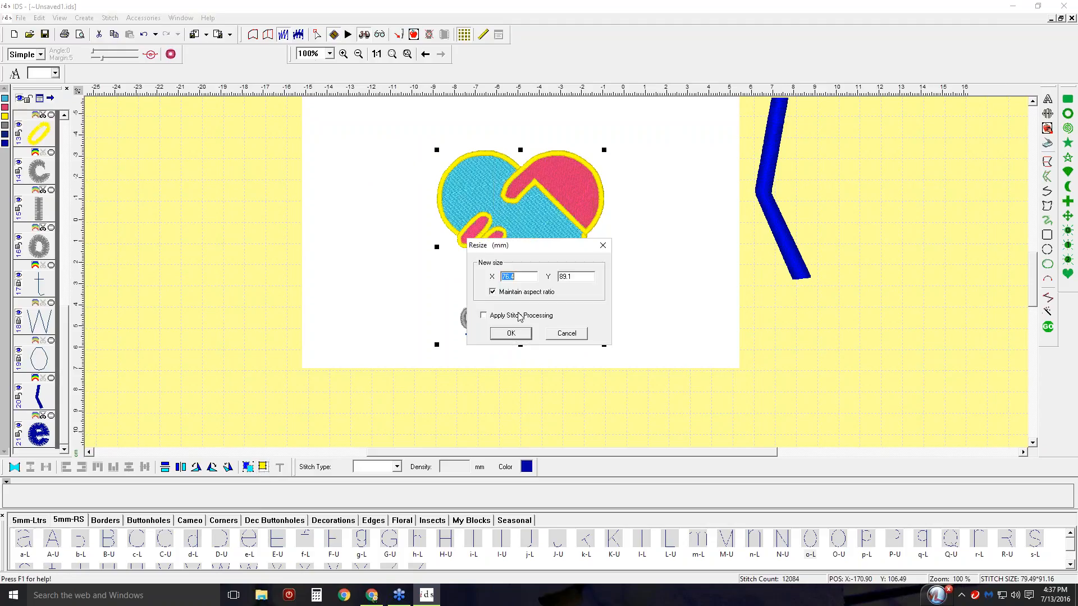
type("100")
key("Return")
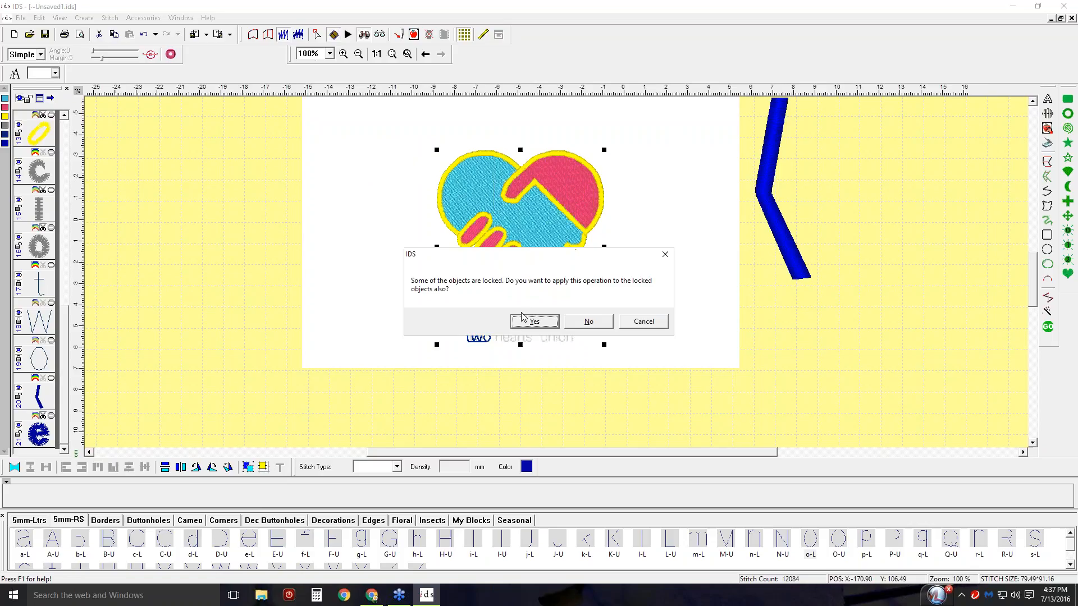
left_click(536, 321)
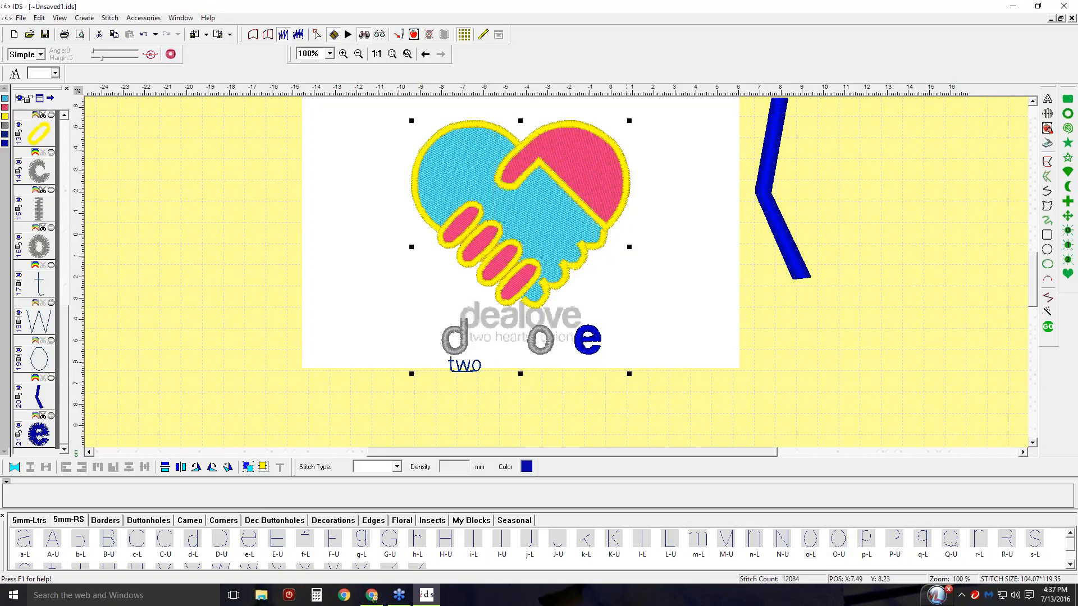
left_click_drag(630, 246, 553, 250)
left_click(584, 322)
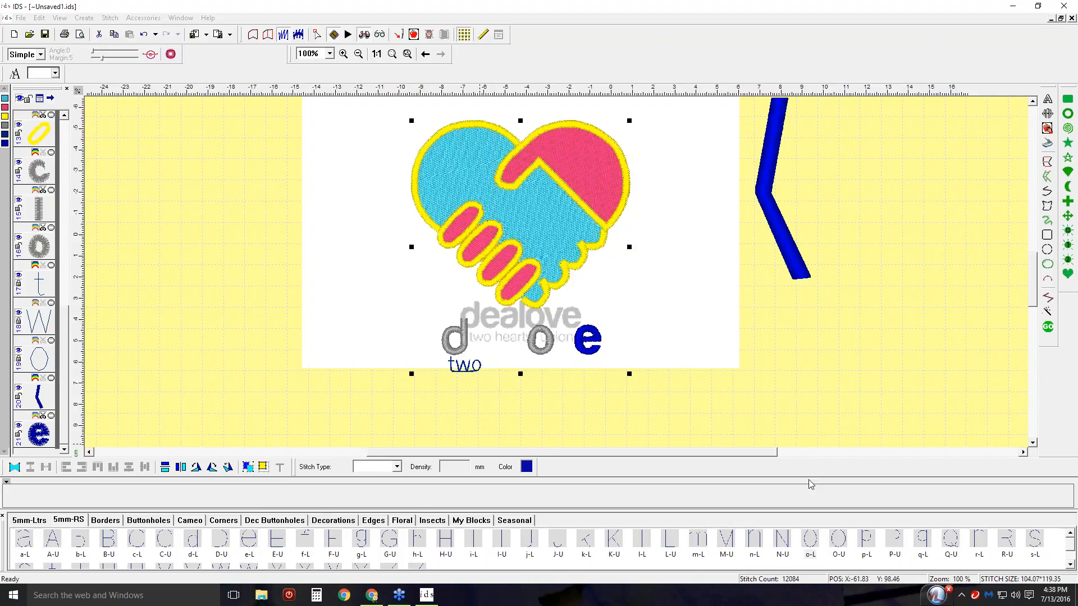
left_click(559, 253)
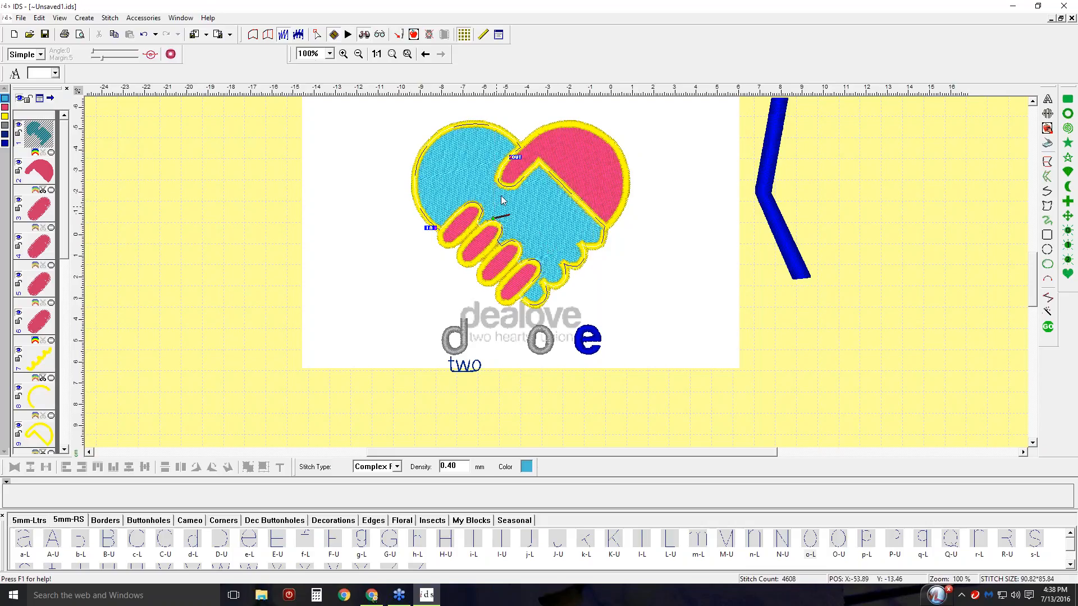
left_click(288, 173)
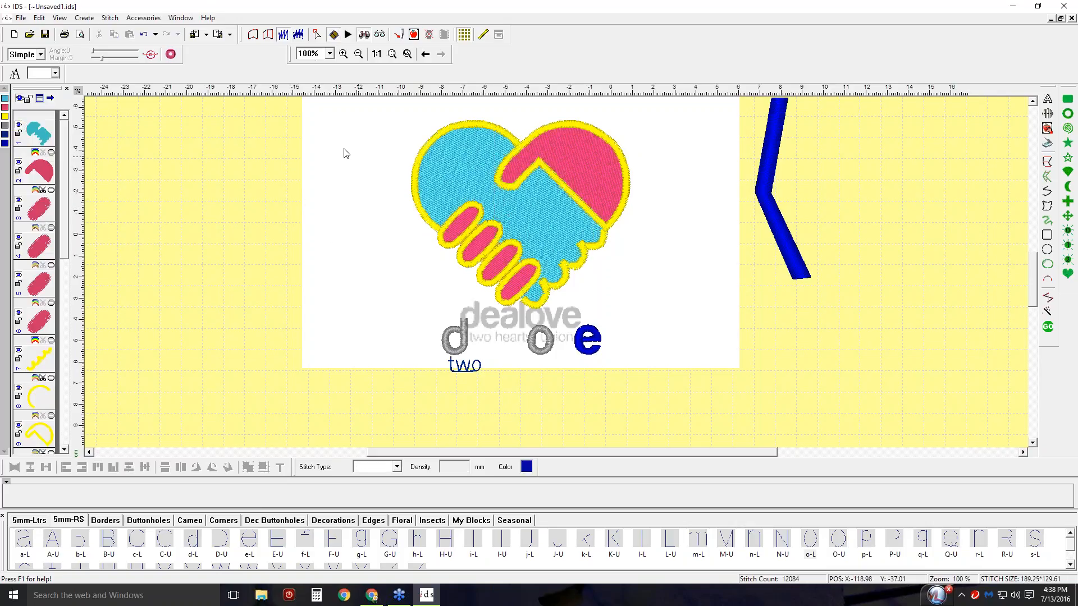
left_click(67, 128)
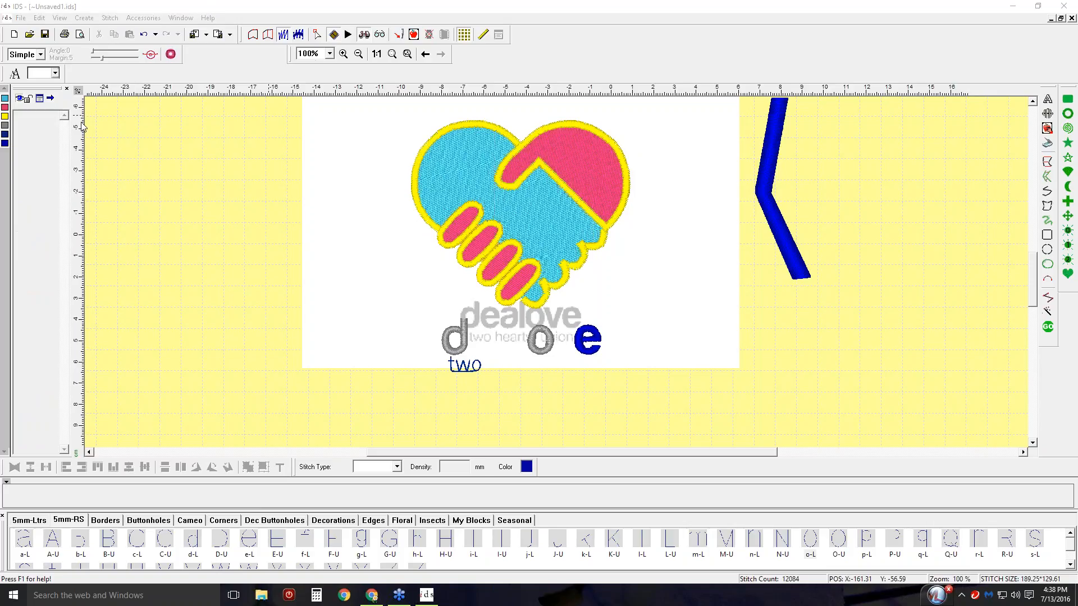